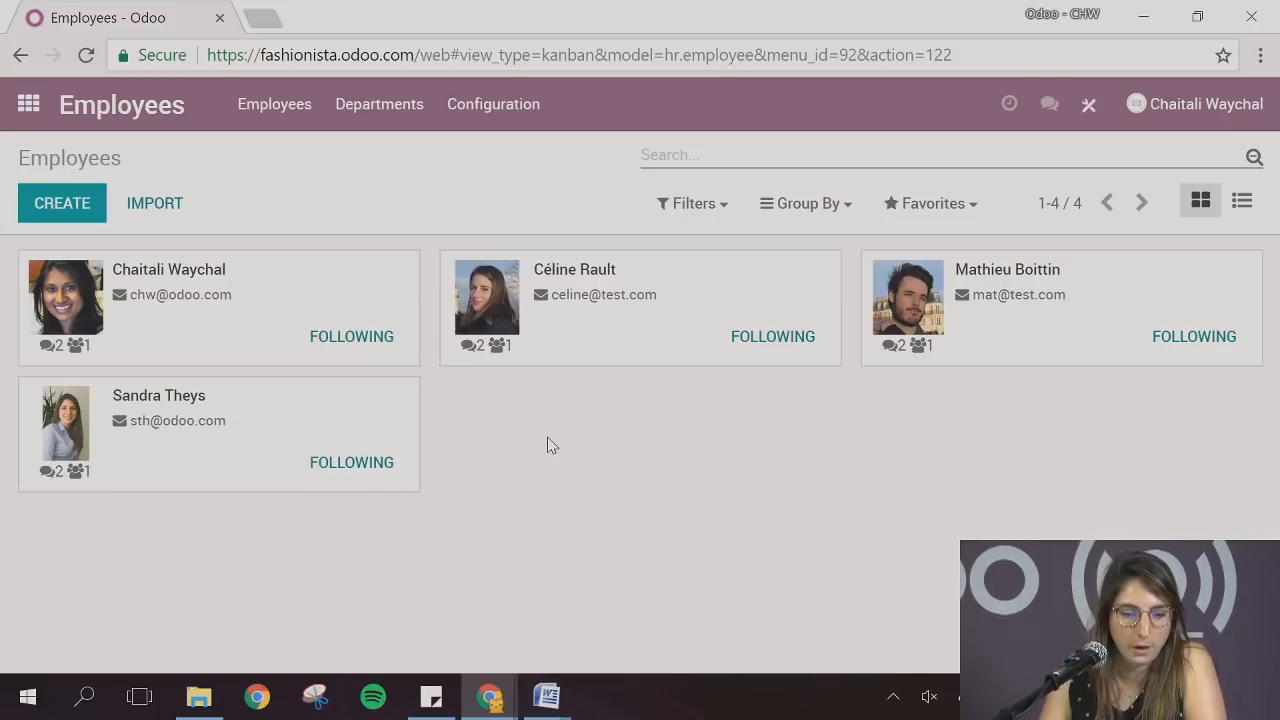
# Create a department named Finance, assign its manager from the employee list, and save it
pyautogui.click(366, 118)
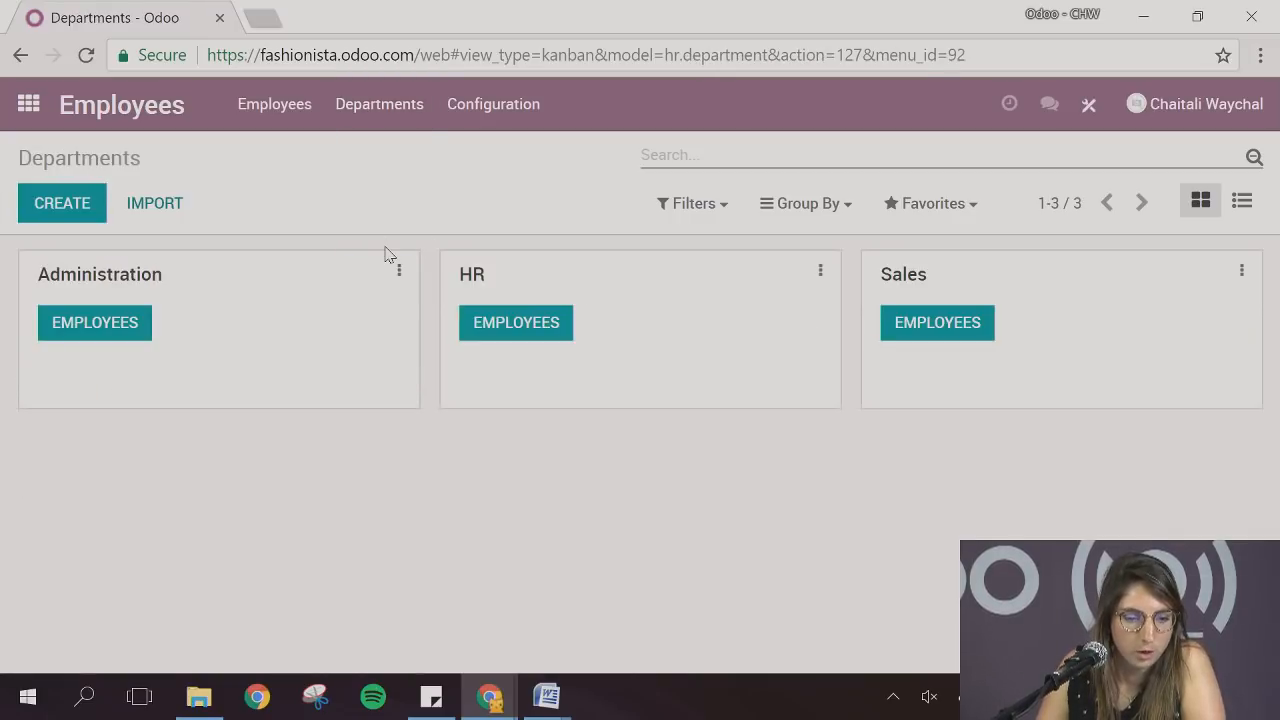
pyautogui.click(66, 212)
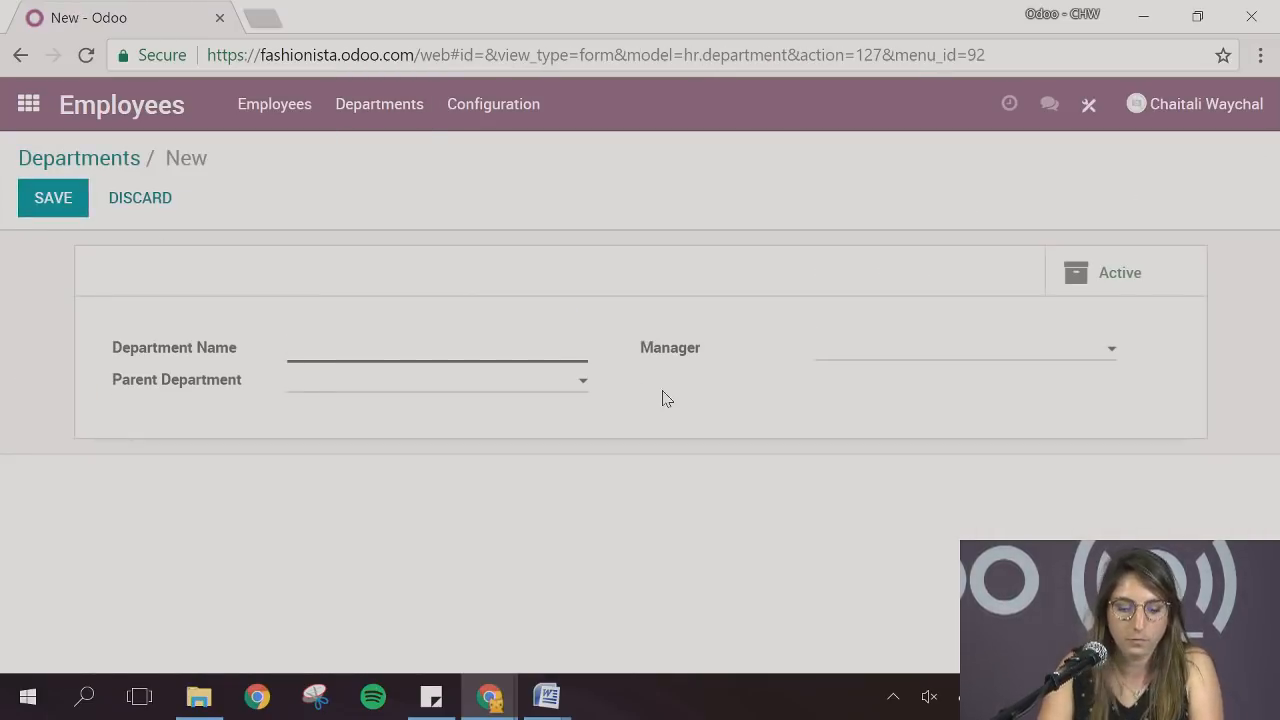
pyautogui.write('Finance')
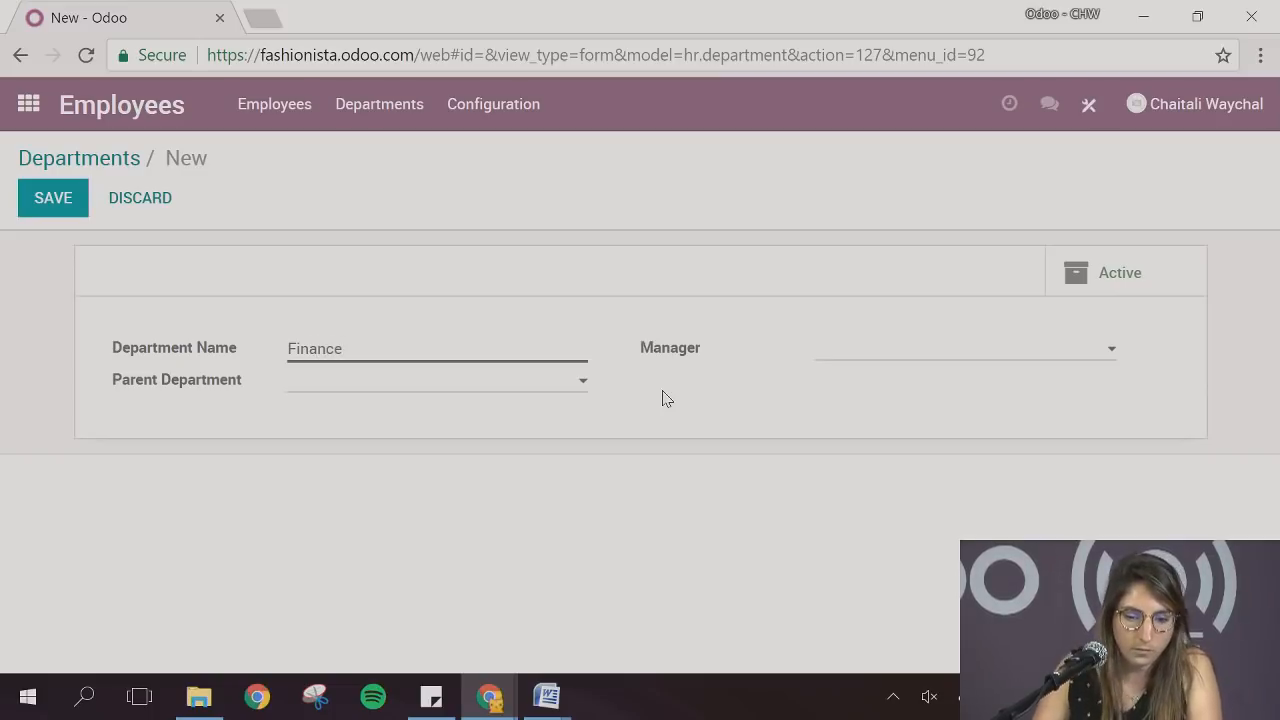
pyautogui.click(846, 360)
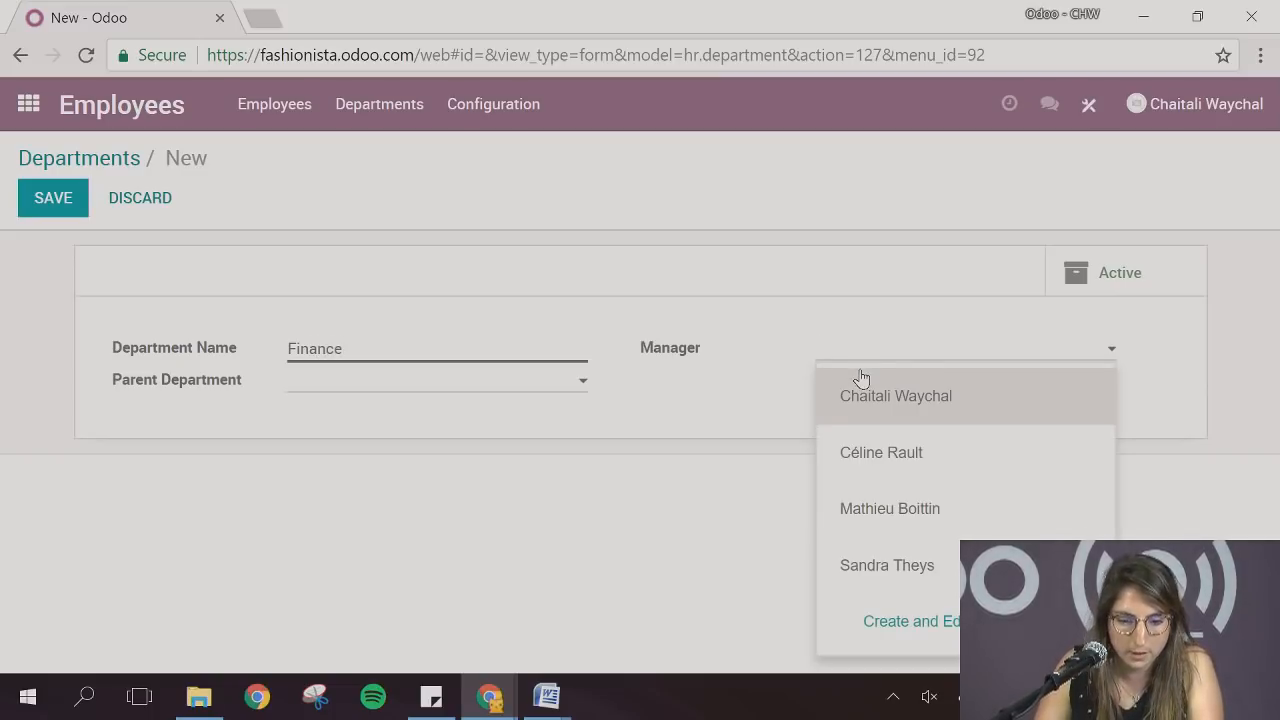
pyautogui.click(896, 567)
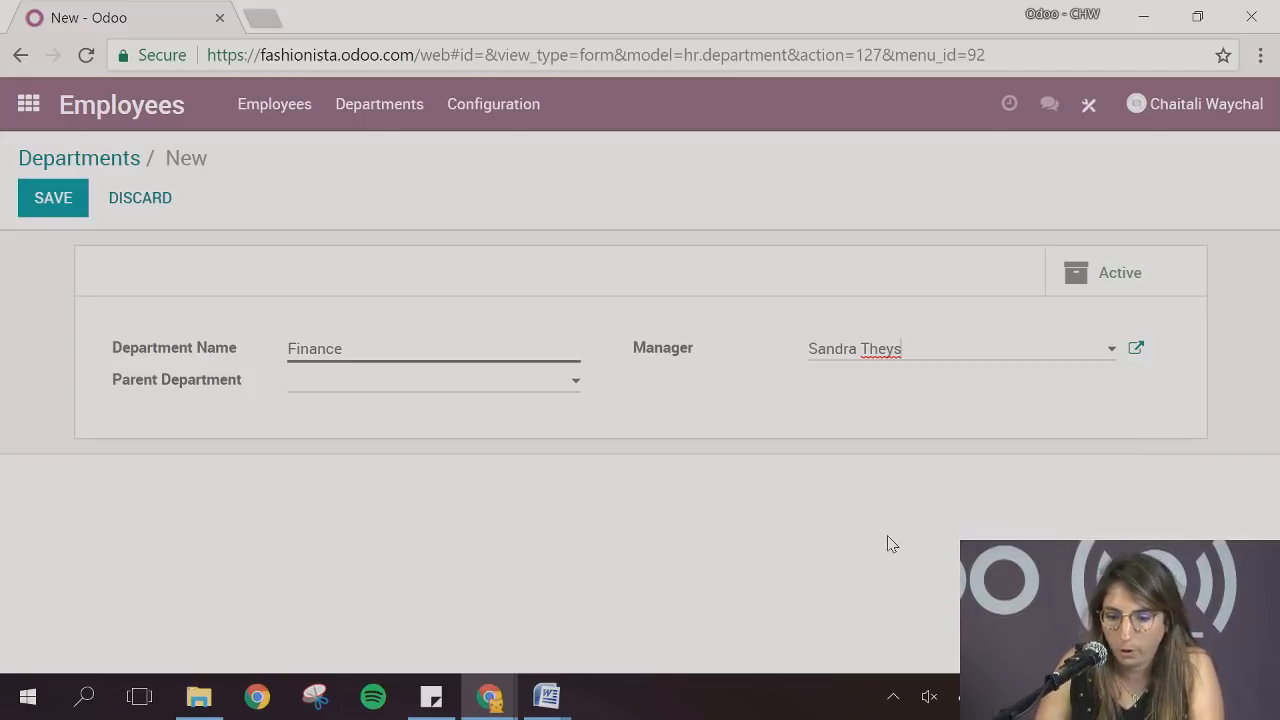
pyautogui.click(53, 199)
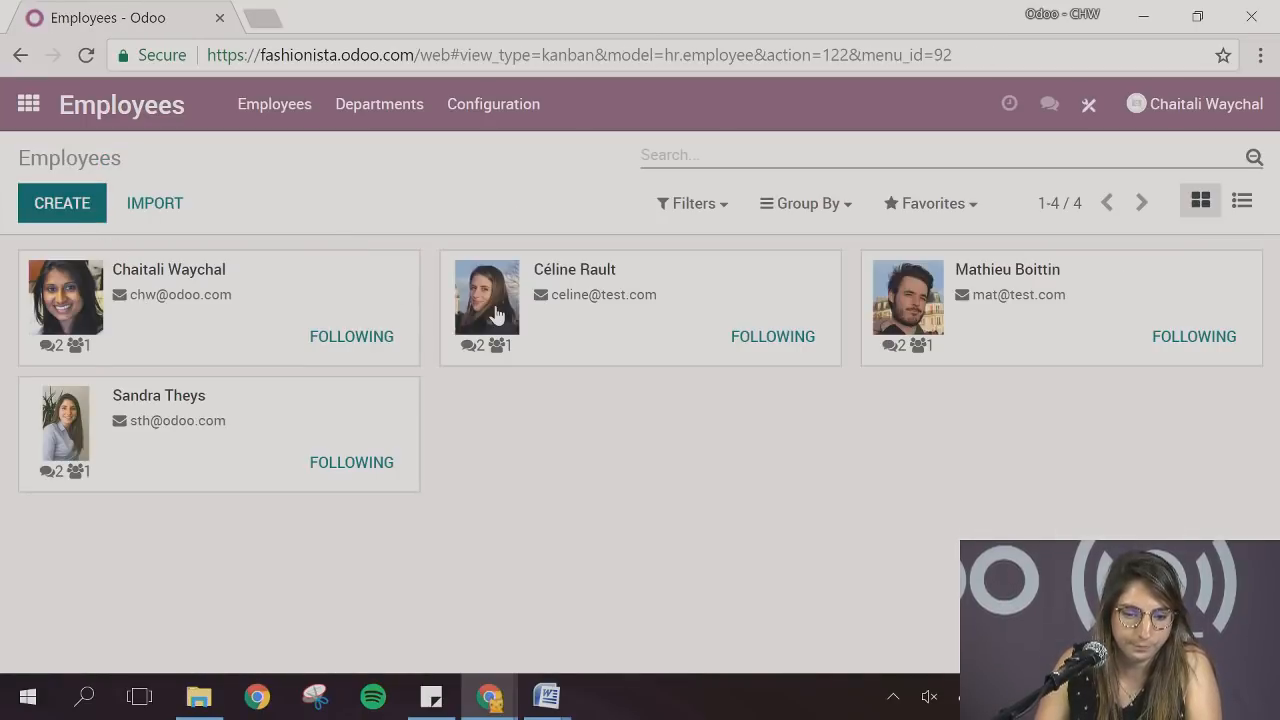
# Start a new employee record and enter the employee's full name
pyautogui.click(473, 379)
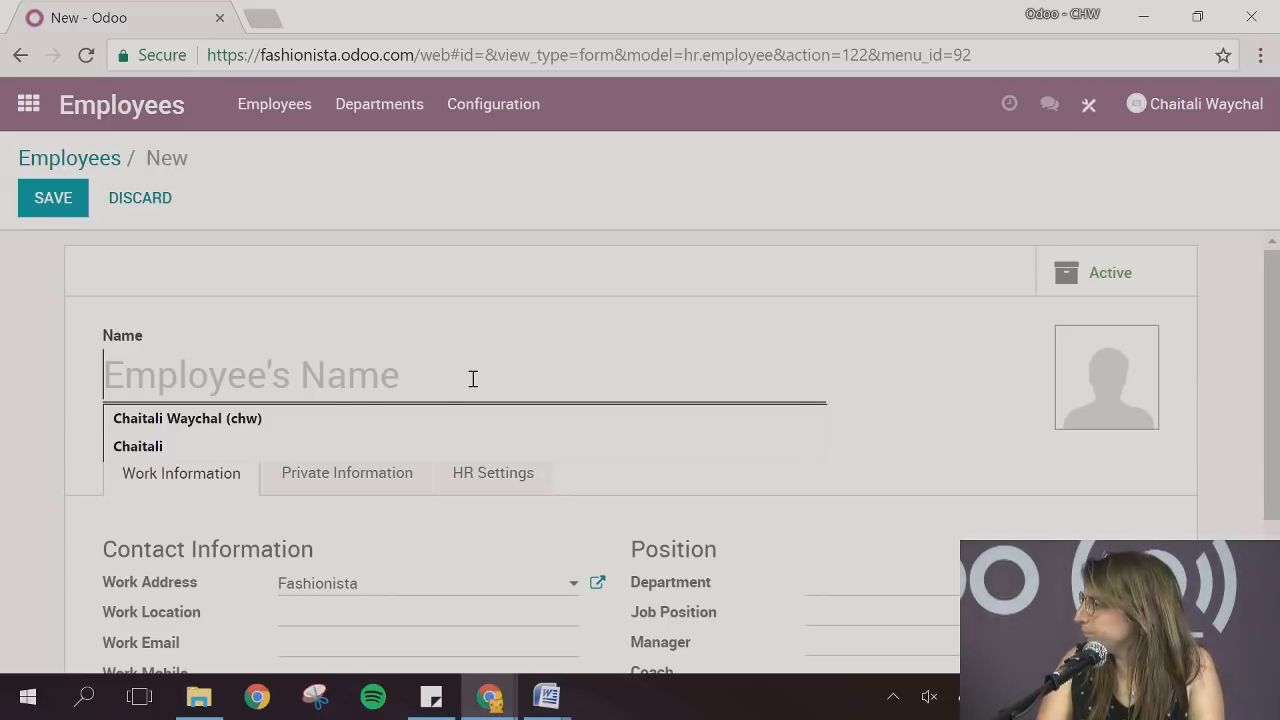
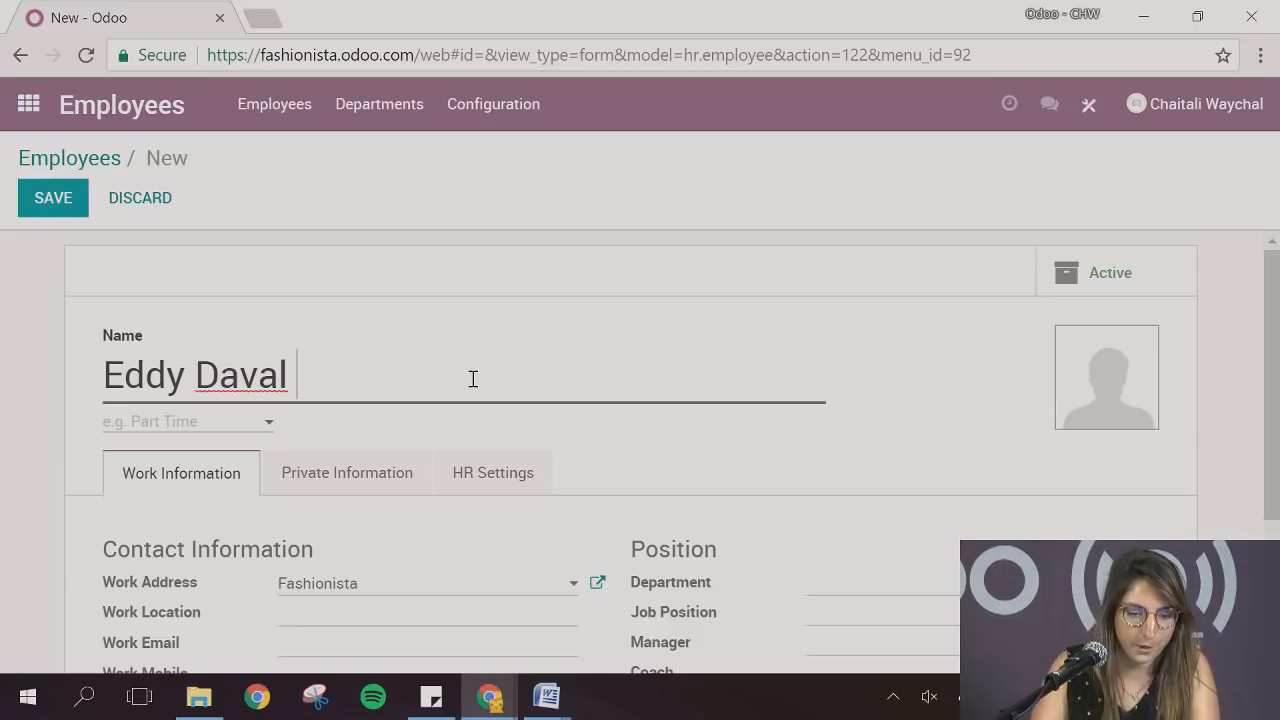
# Set the employee's department to Finance, create Accountant as the job position, and save the record
pyautogui.scroll(-2, 475, 385)
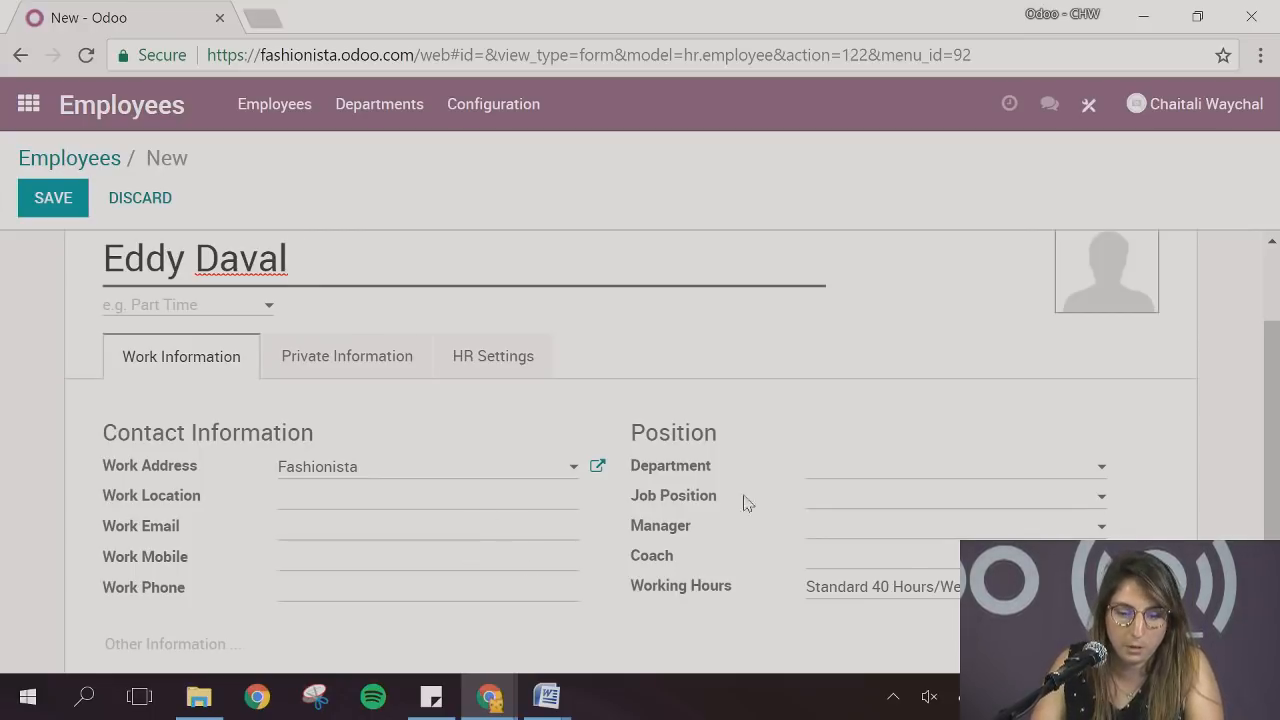
pyautogui.click(818, 470)
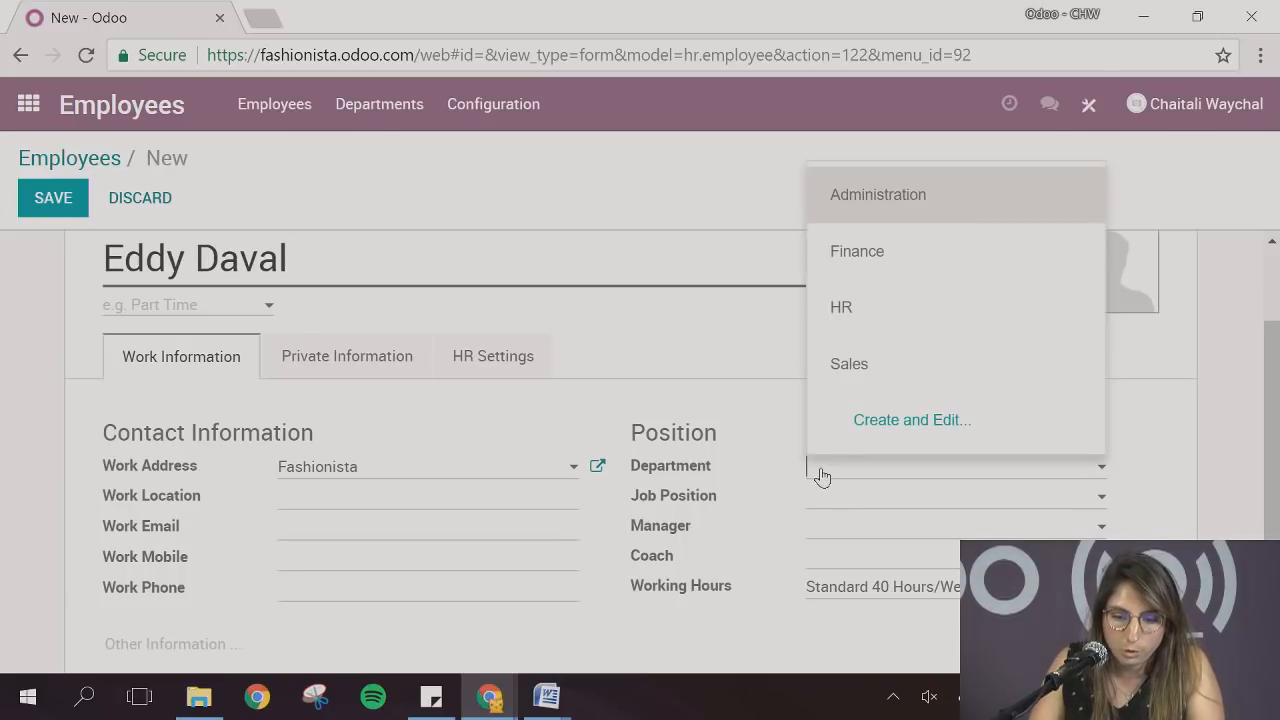
pyautogui.click(868, 262)
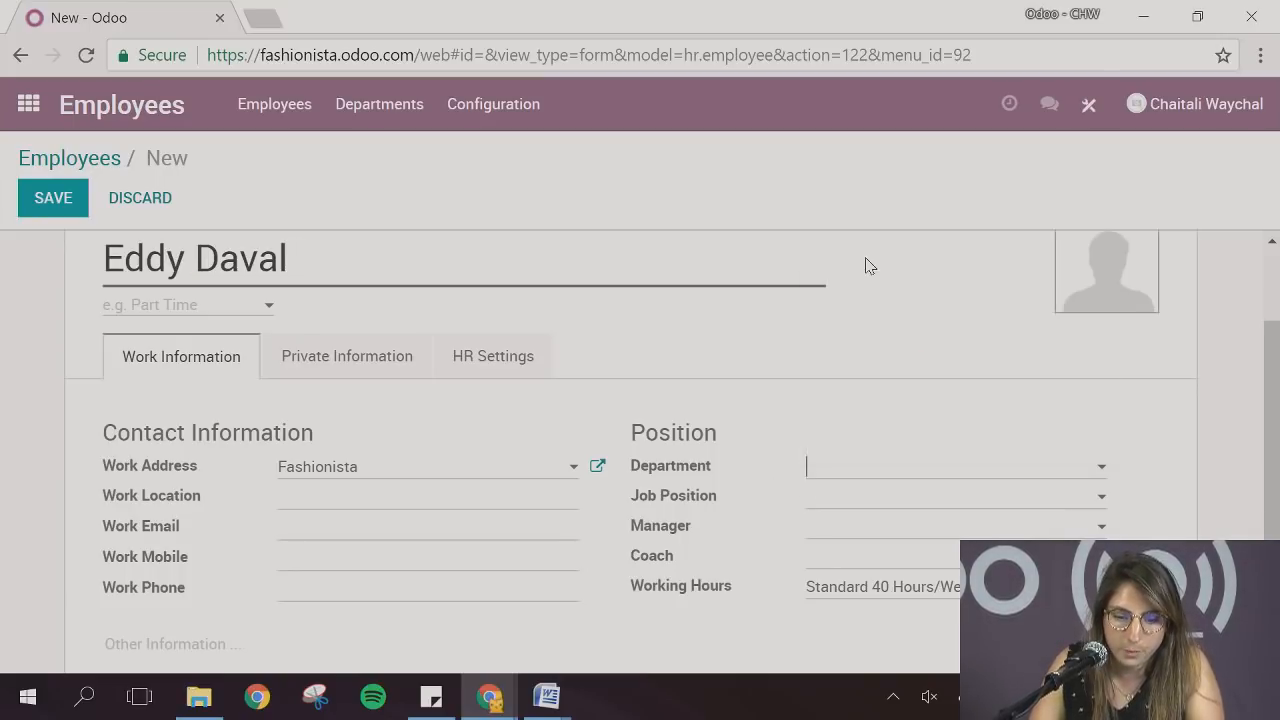
pyautogui.click(869, 506)
pyautogui.write('Acc')
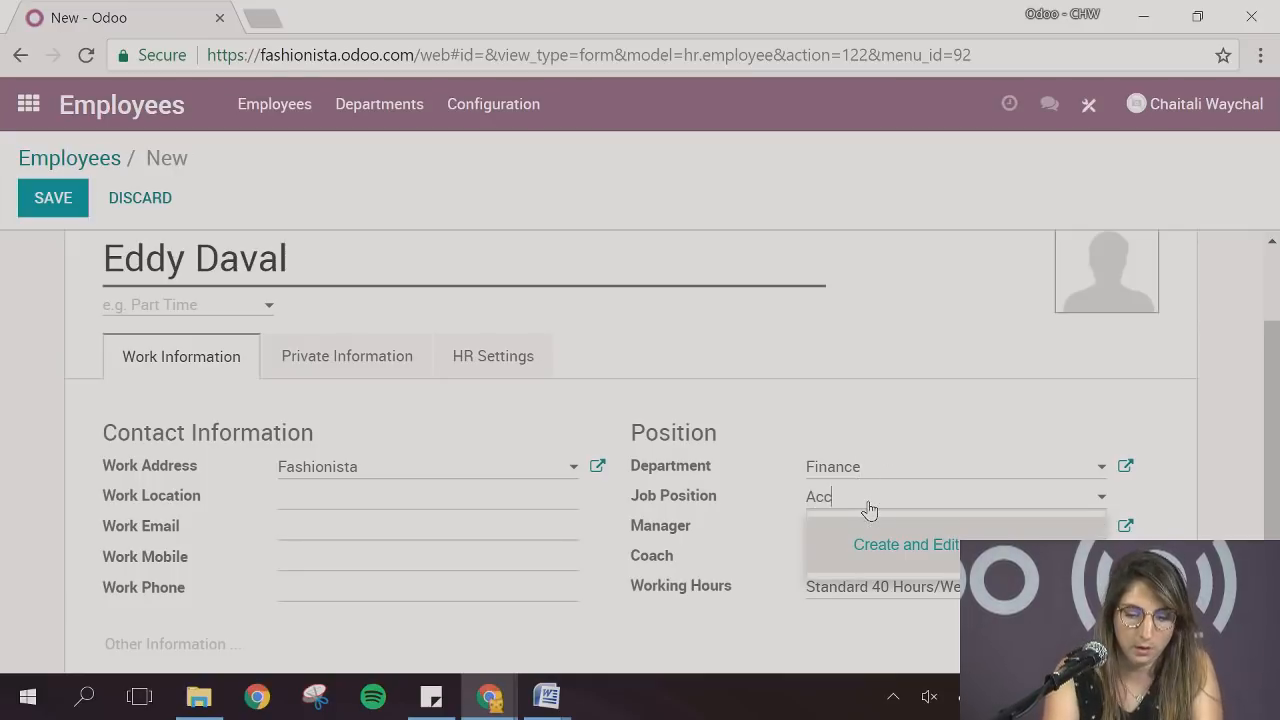
pyautogui.write('ountant')
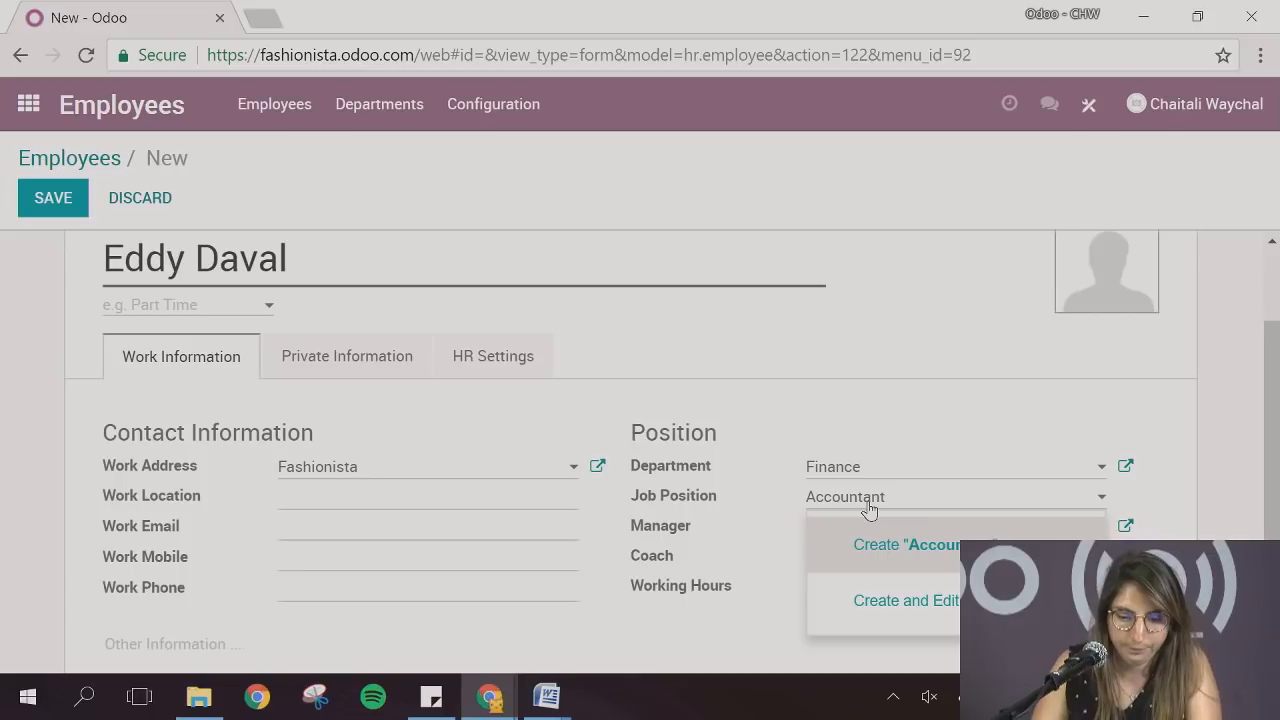
pyautogui.click(978, 550)
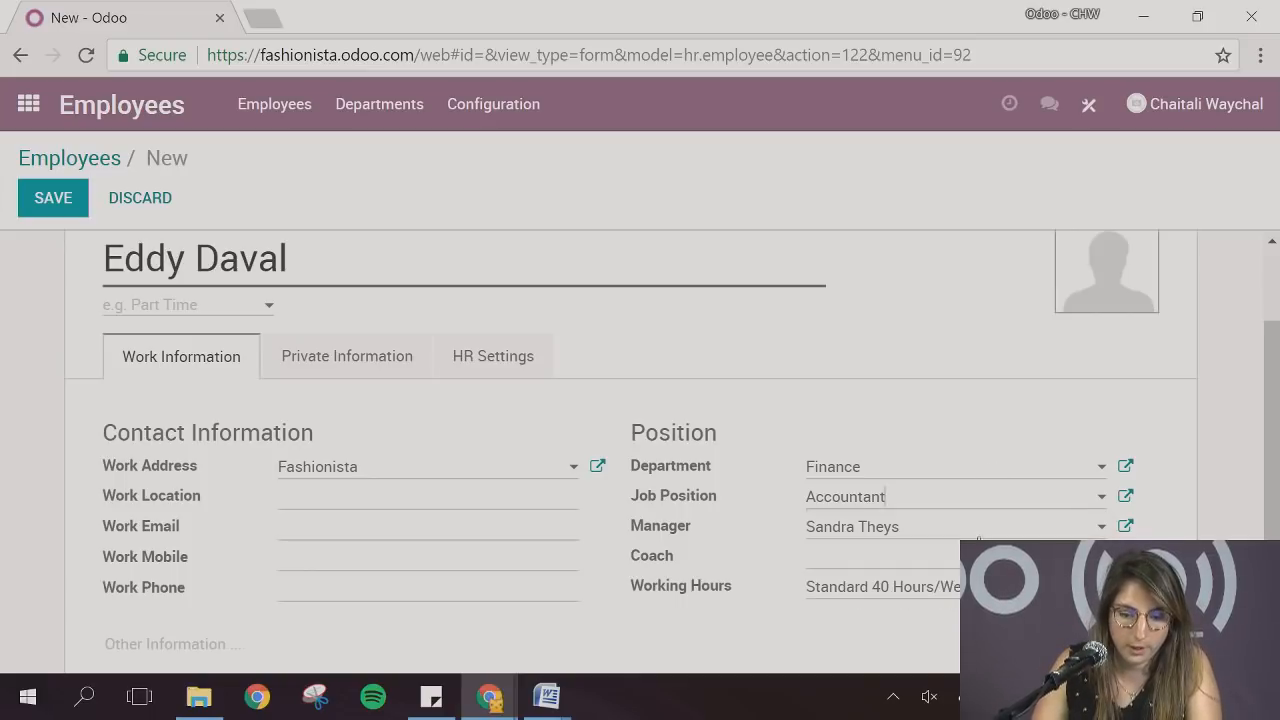
pyautogui.click(54, 204)
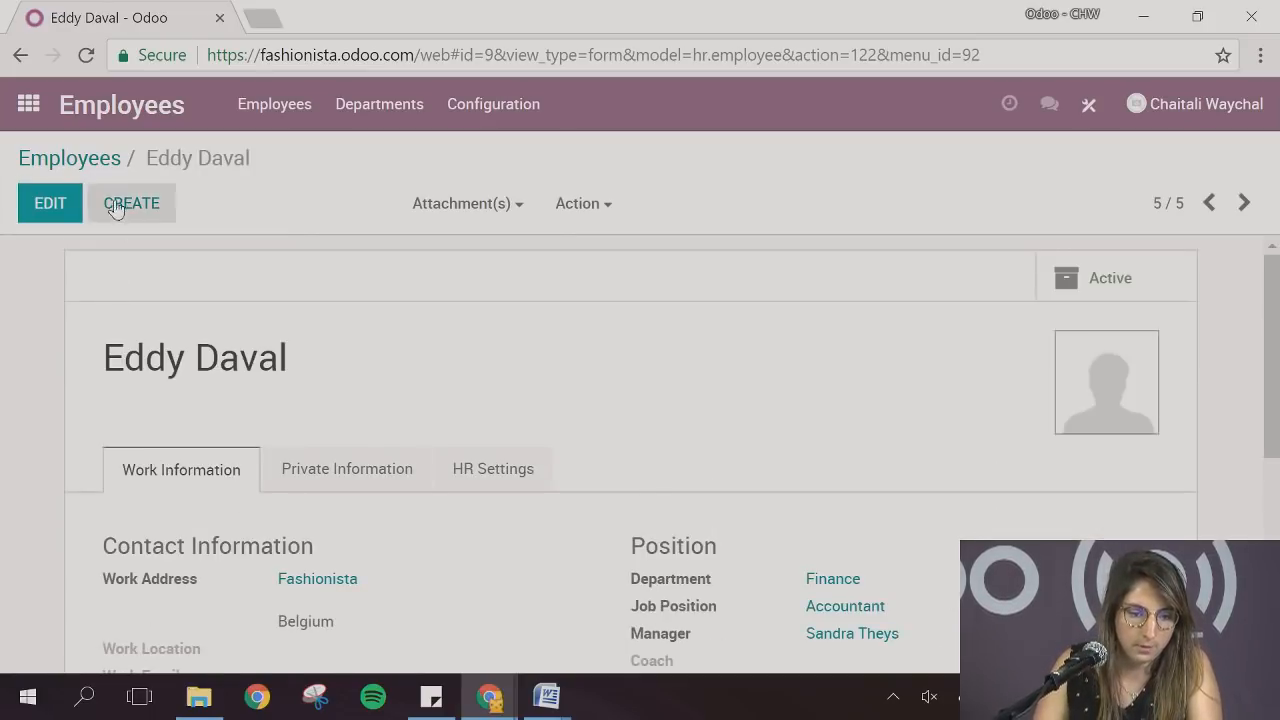
# Return to the employees overview and group the employees by department
pyautogui.click(110, 161)
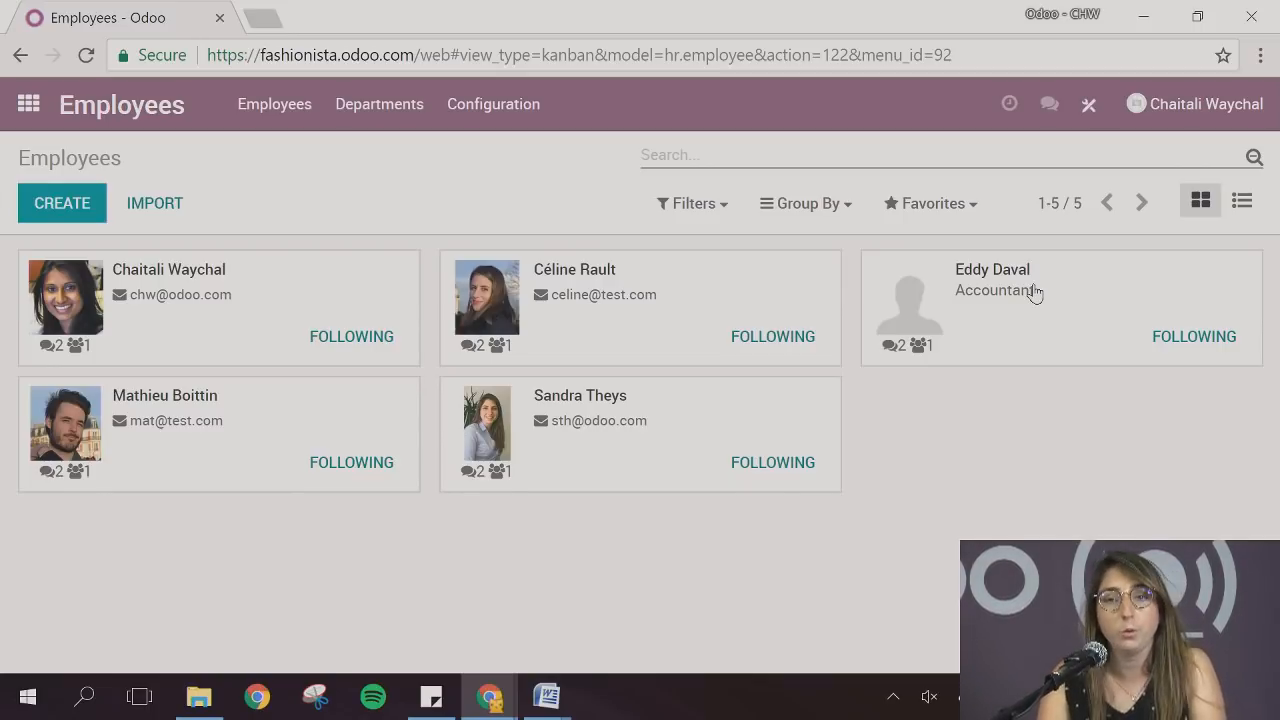
pyautogui.click(848, 206)
pyautogui.click(825, 380)
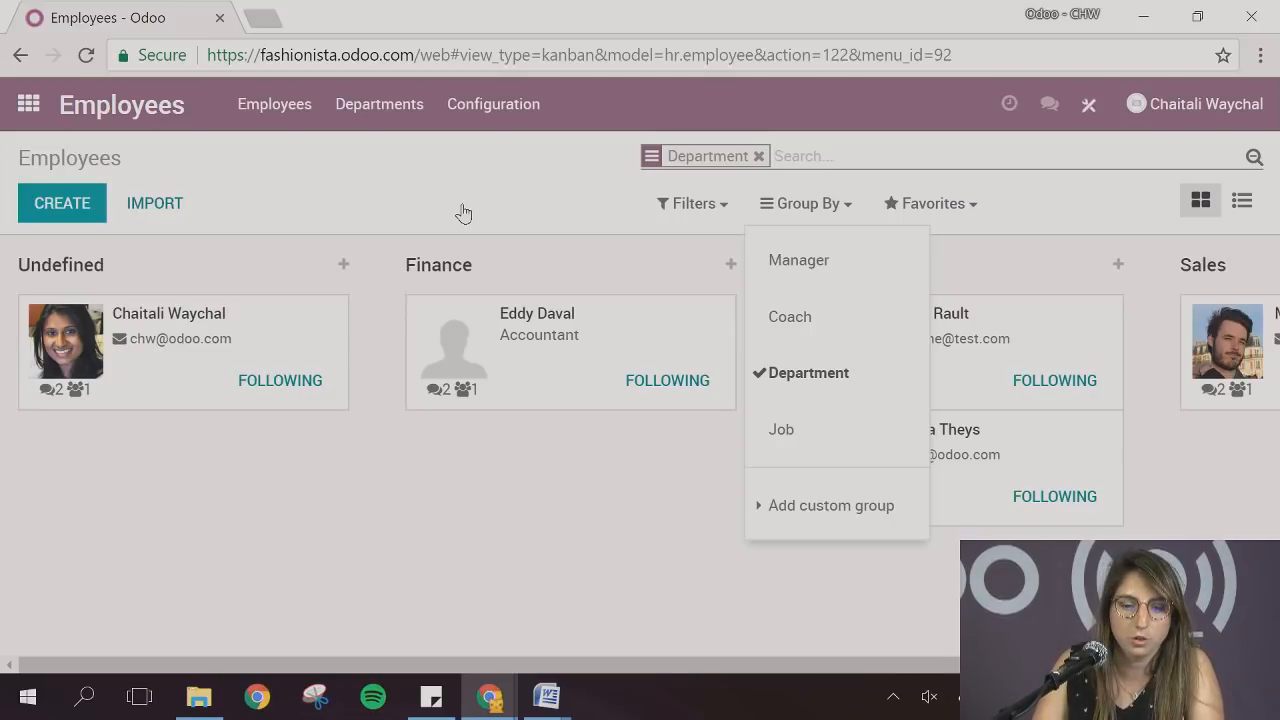
# Install the Online Jobs feature from the Website app's dashboard, together with the Recruitment Process app
pyautogui.click(28, 106)
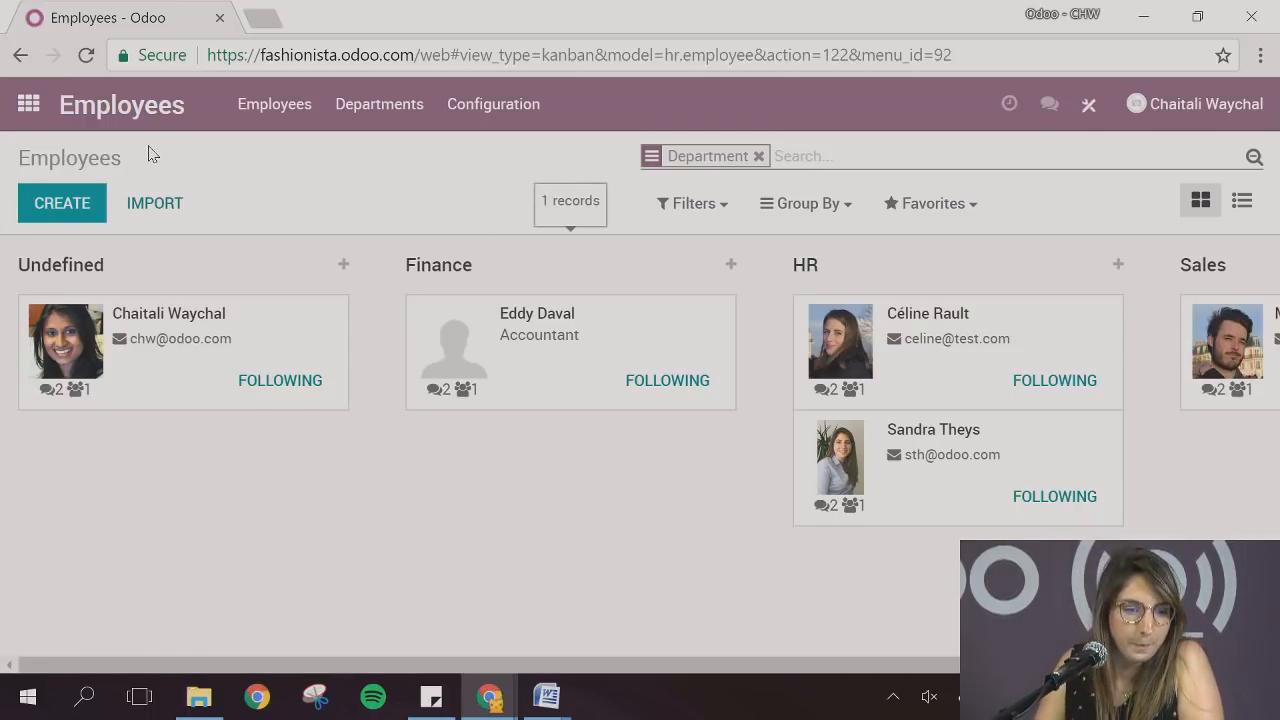
pyautogui.click(22, 118)
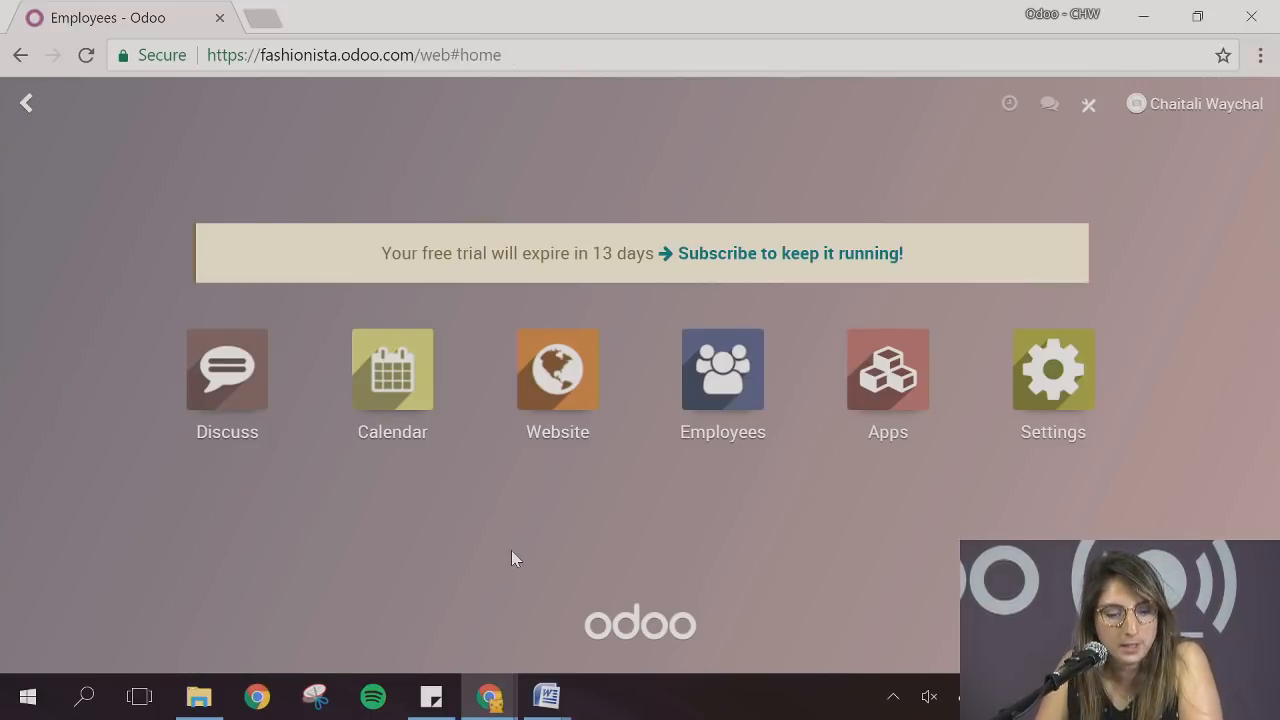
pyautogui.click(557, 400)
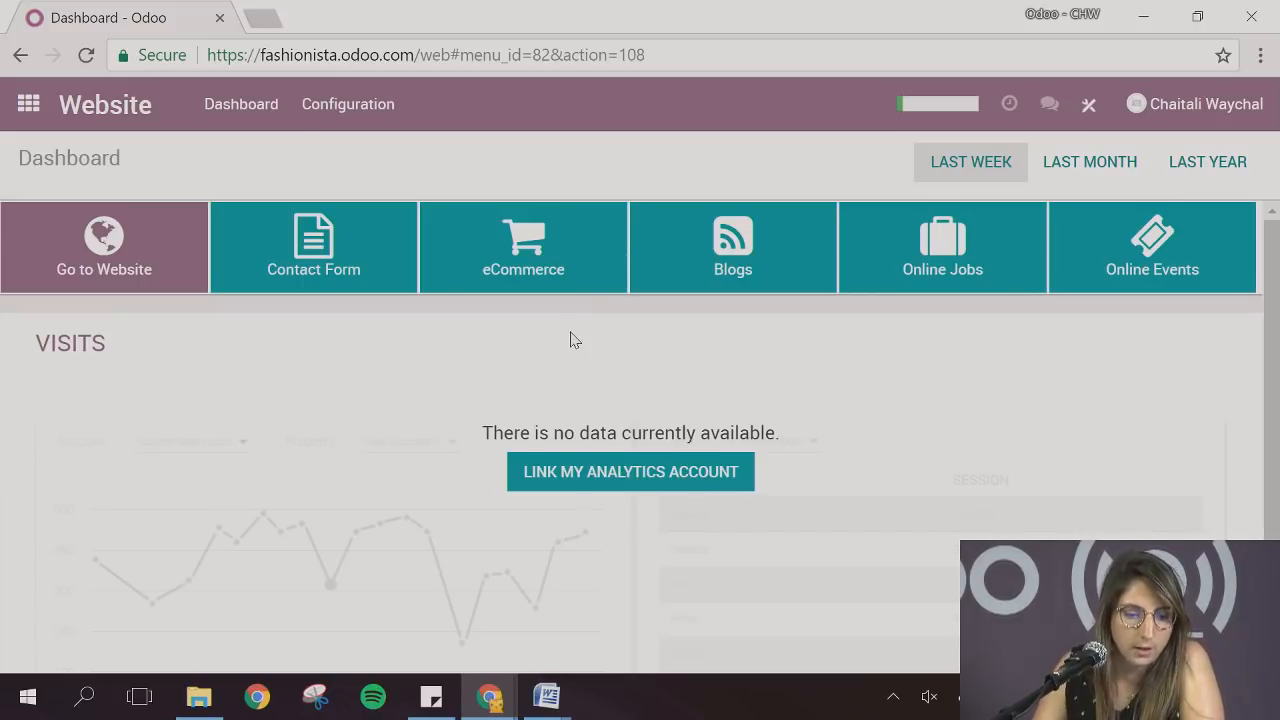
pyautogui.moveTo(344, 296)
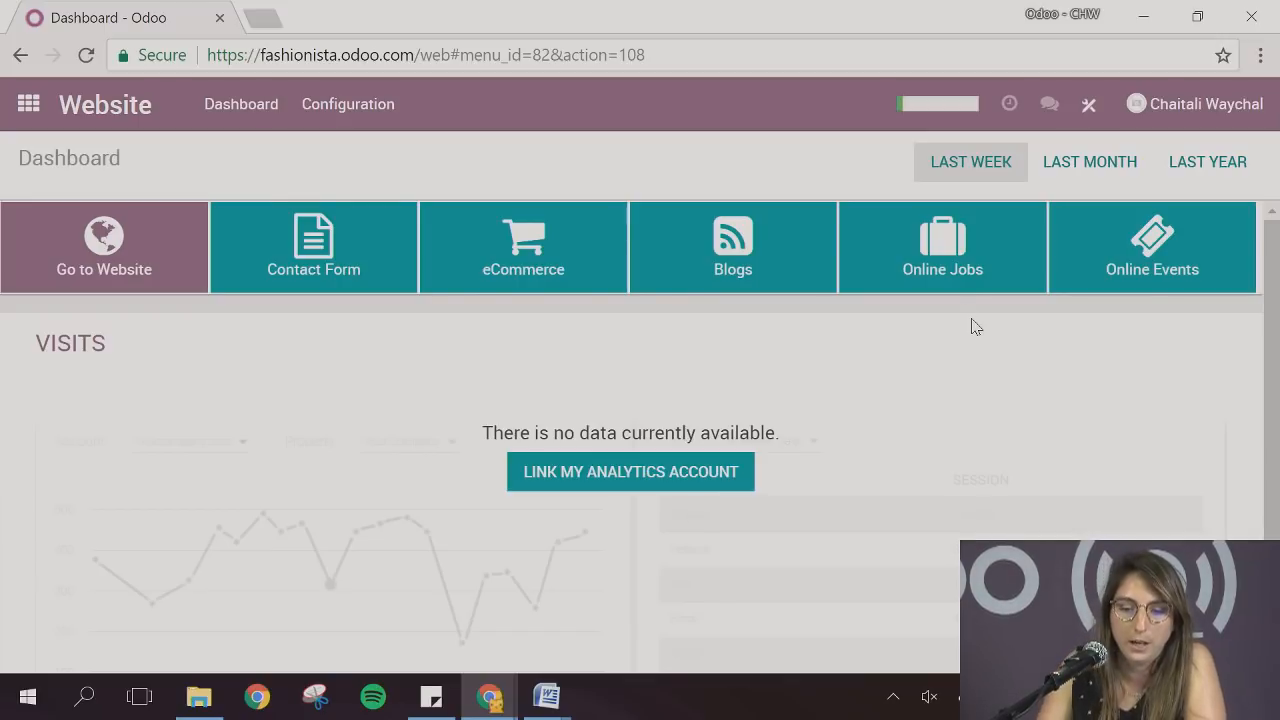
pyautogui.click(952, 264)
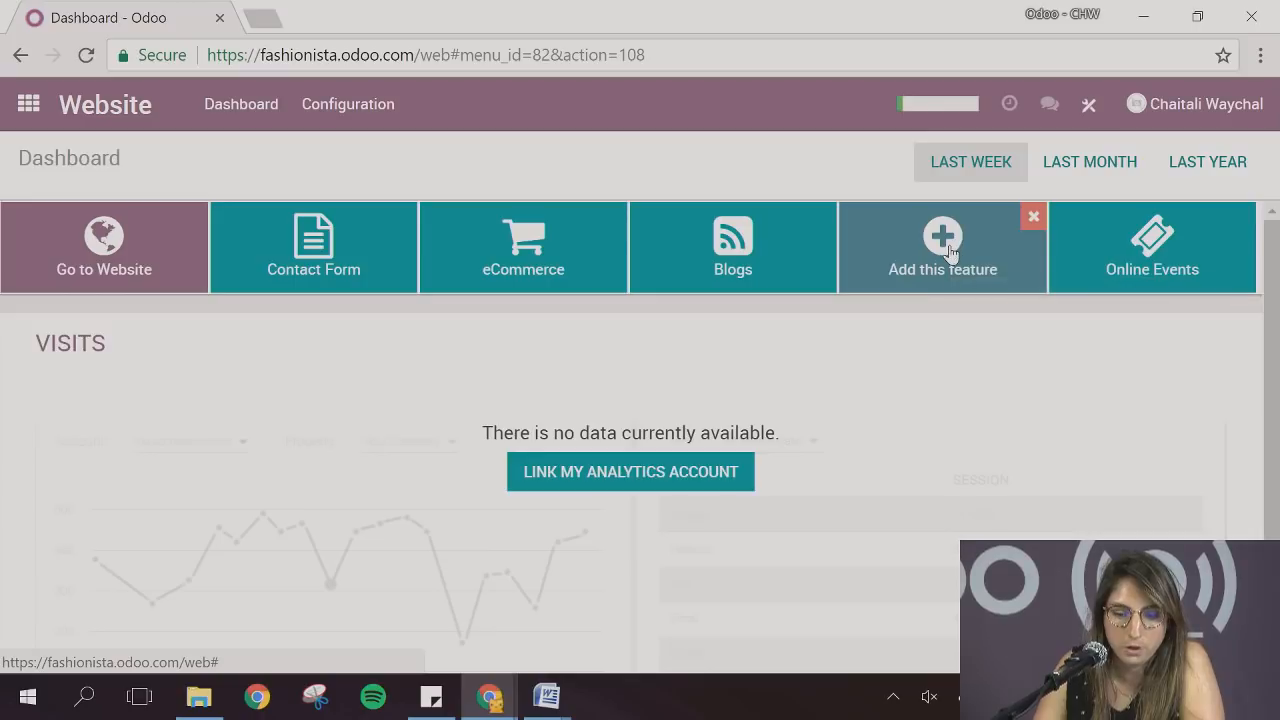
pyautogui.scroll(-2, 449, 445)
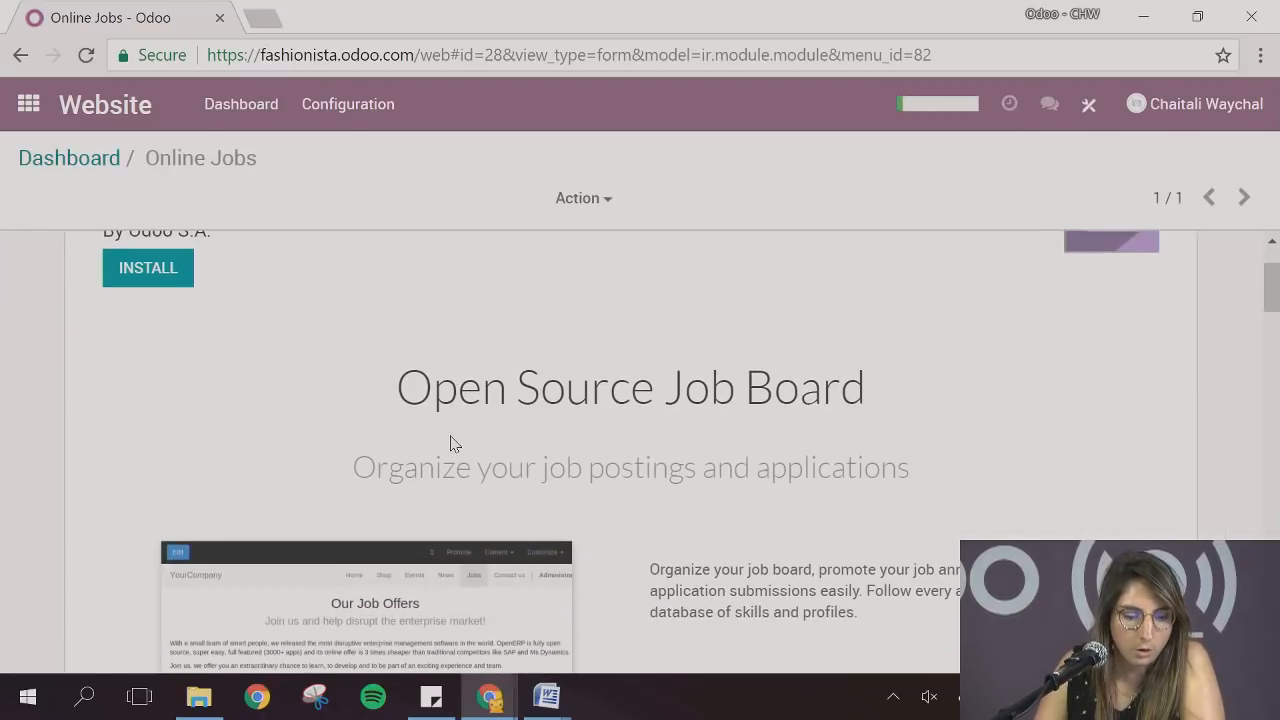
pyautogui.click(158, 283)
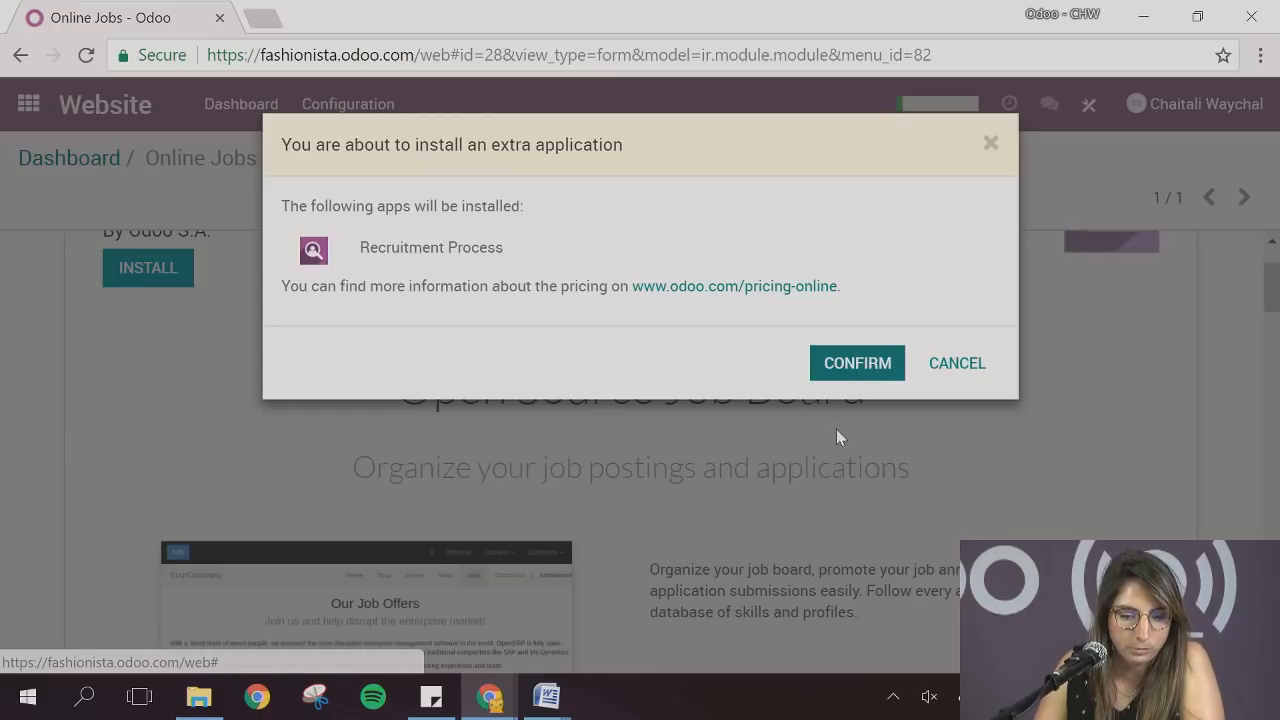
pyautogui.click(843, 368)
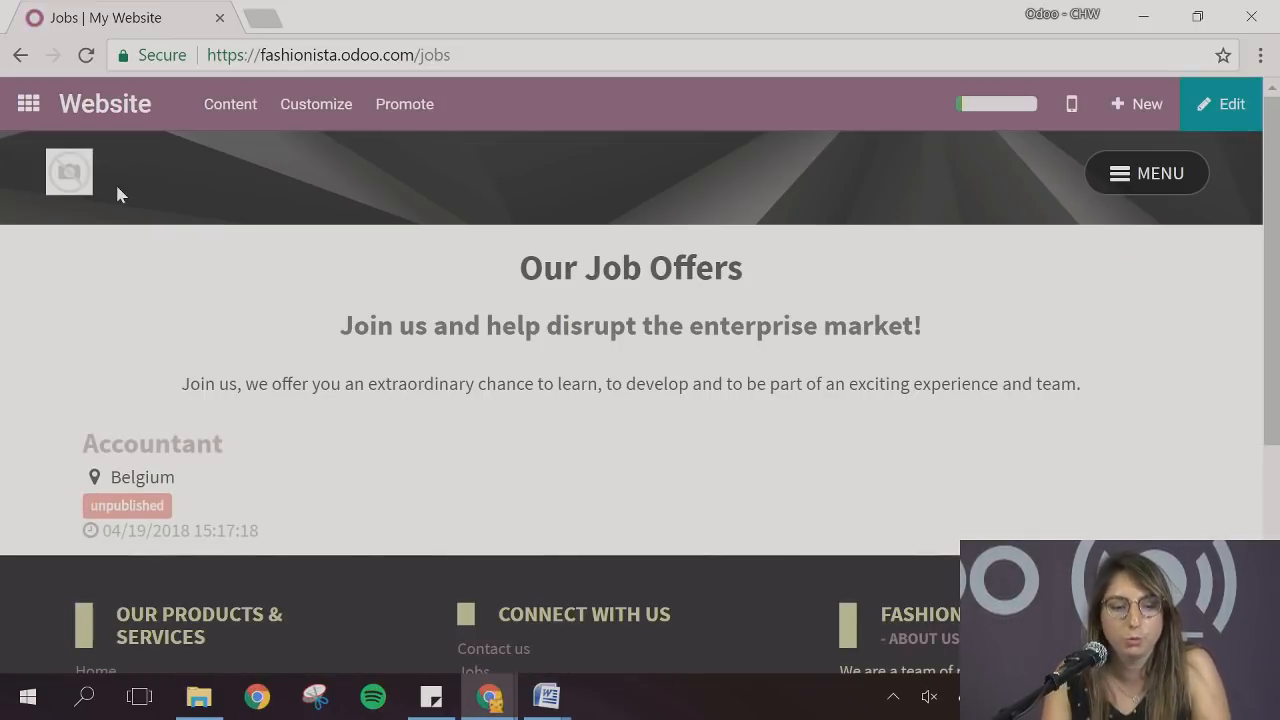
# Start a new job position in the Recruitment app and name it Sales Representative
pyautogui.click(28, 103)
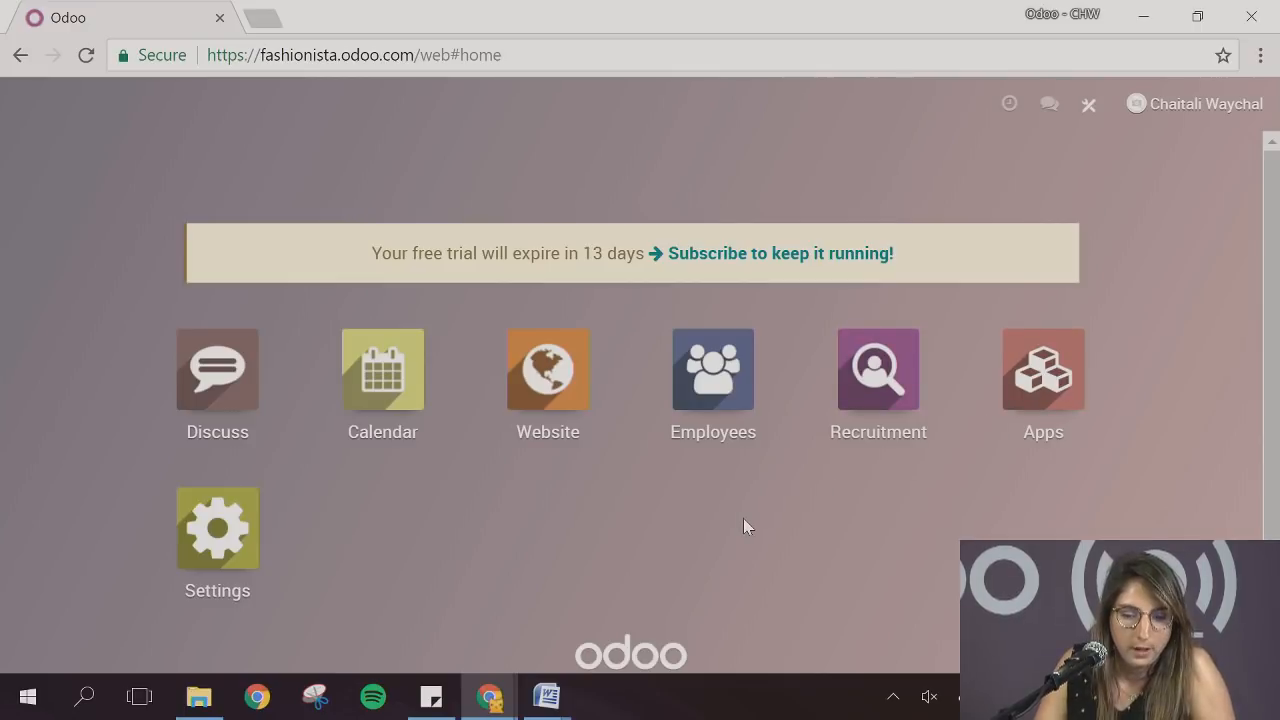
pyautogui.scroll(-1, 894, 517)
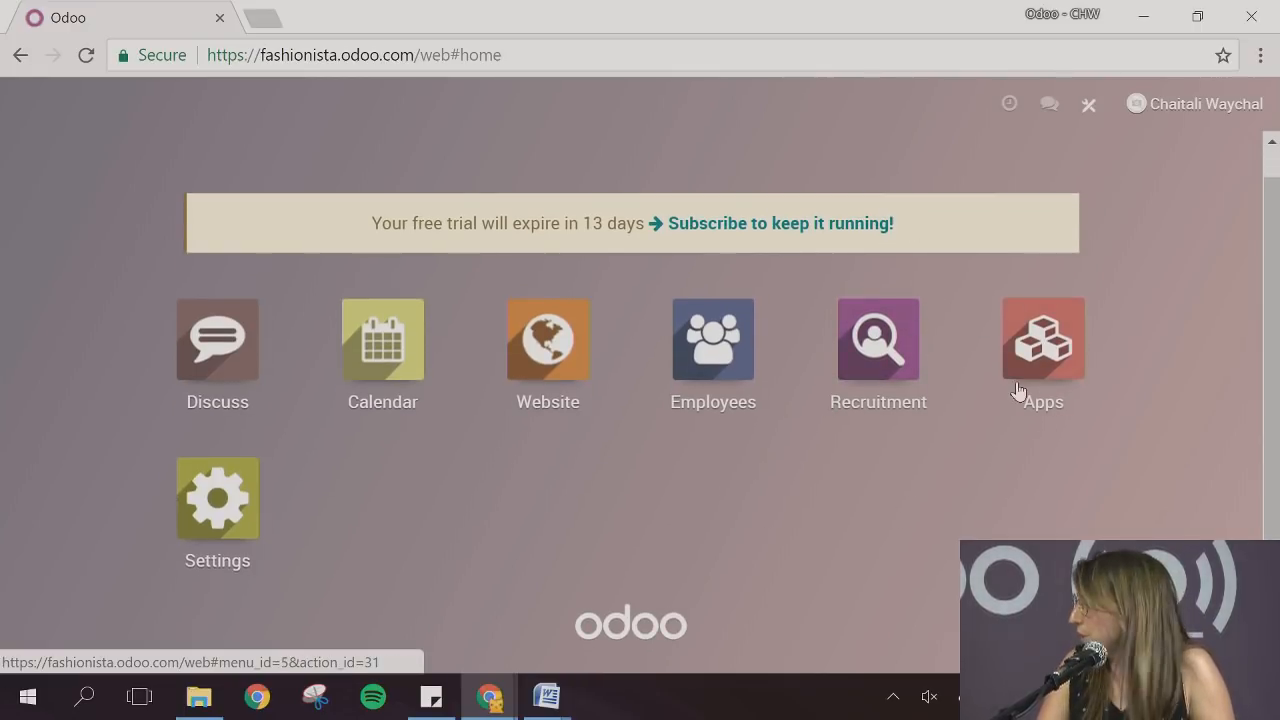
pyautogui.click(920, 390)
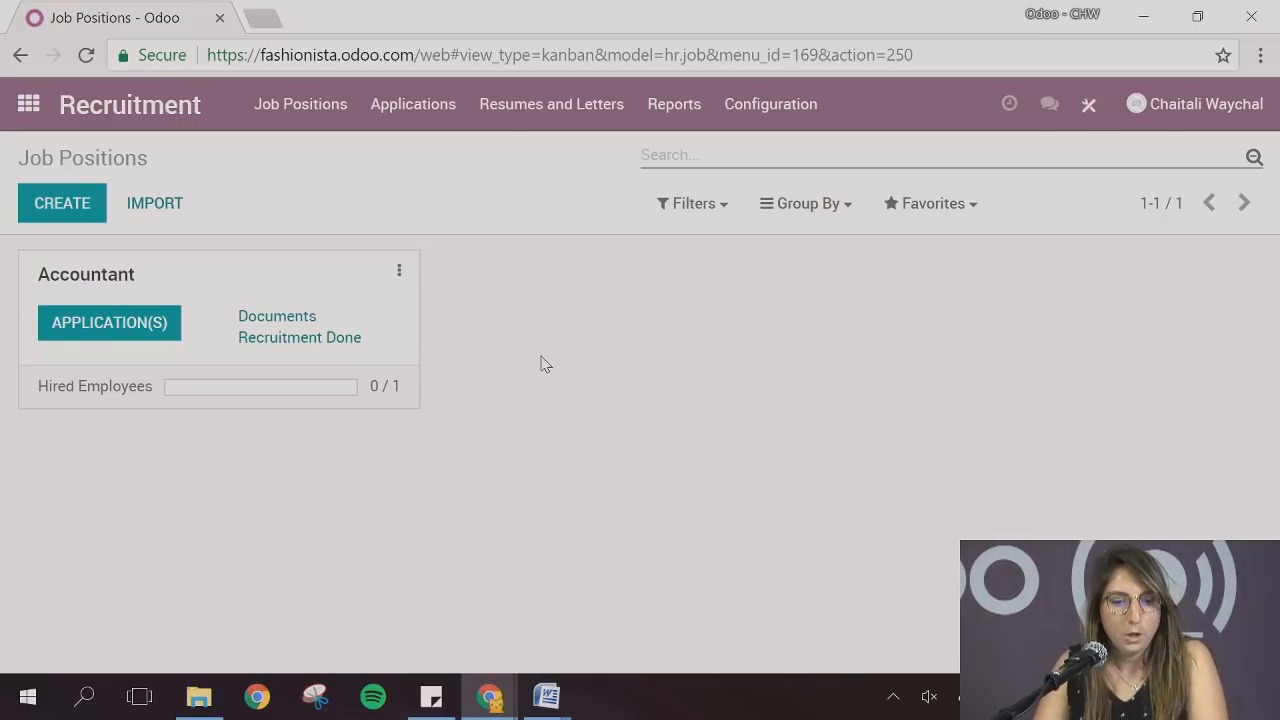
pyautogui.click(78, 218)
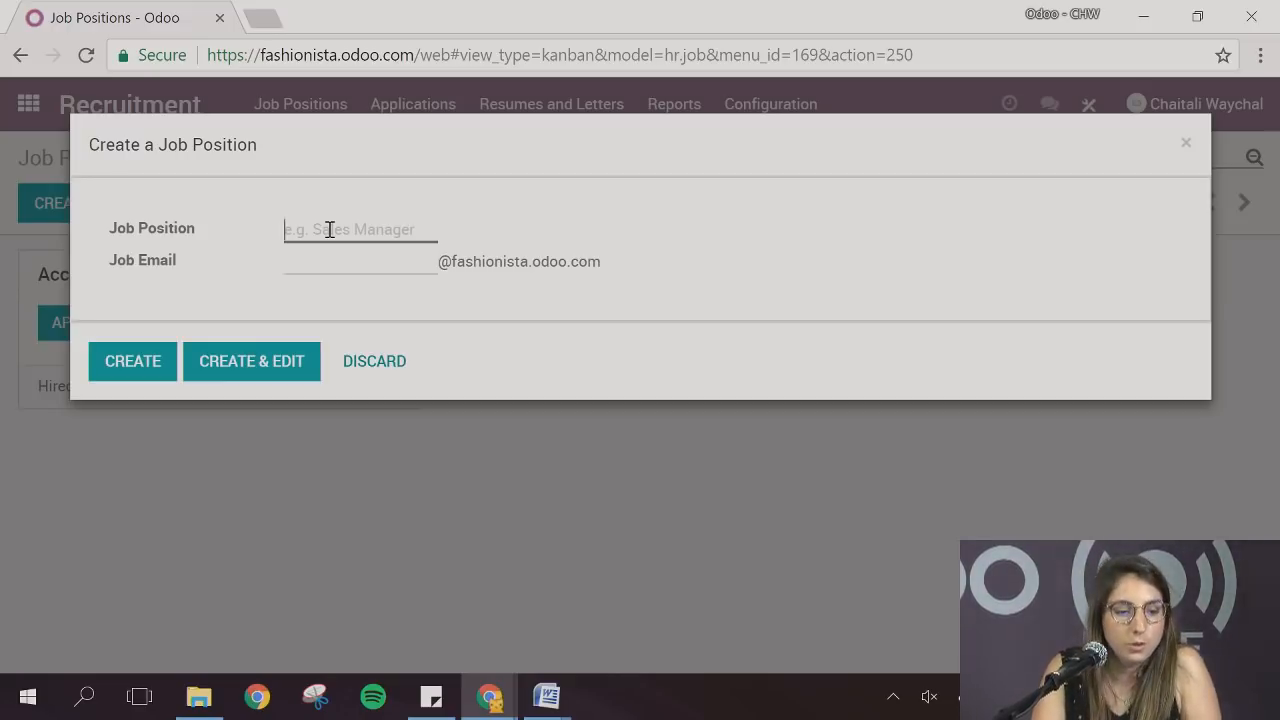
pyautogui.write('Sa')
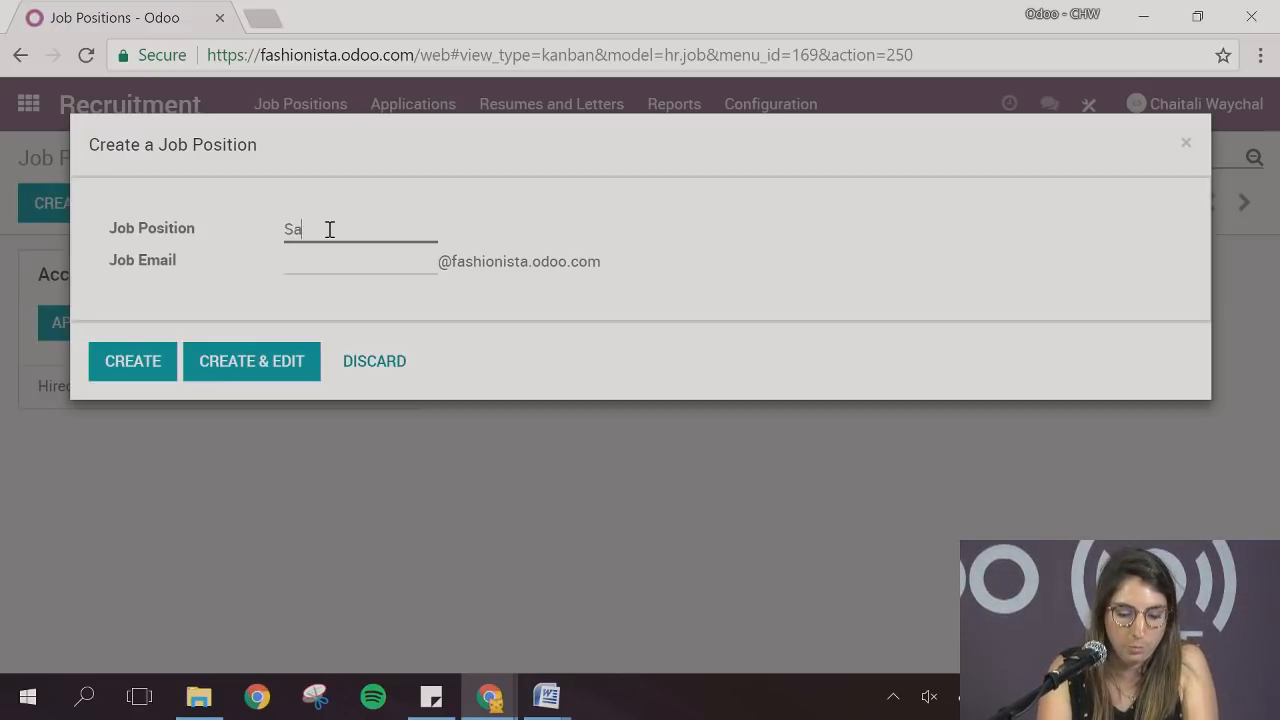
pyautogui.write('les Repre')
pyautogui.press('BackSpace')
pyautogui.press('BackSpace')
pyautogui.press('BackSpace')
pyautogui.press('BackSpace')
pyautogui.press('BackSpace')
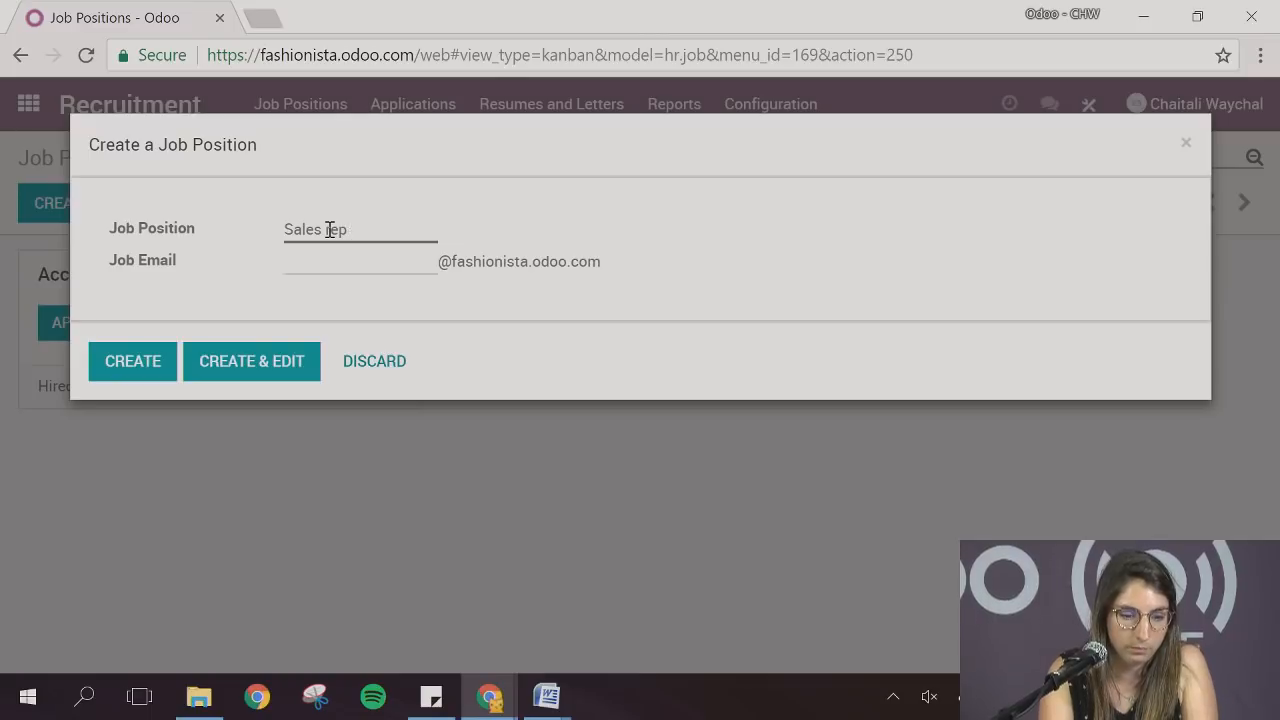
pyautogui.write('Represent')
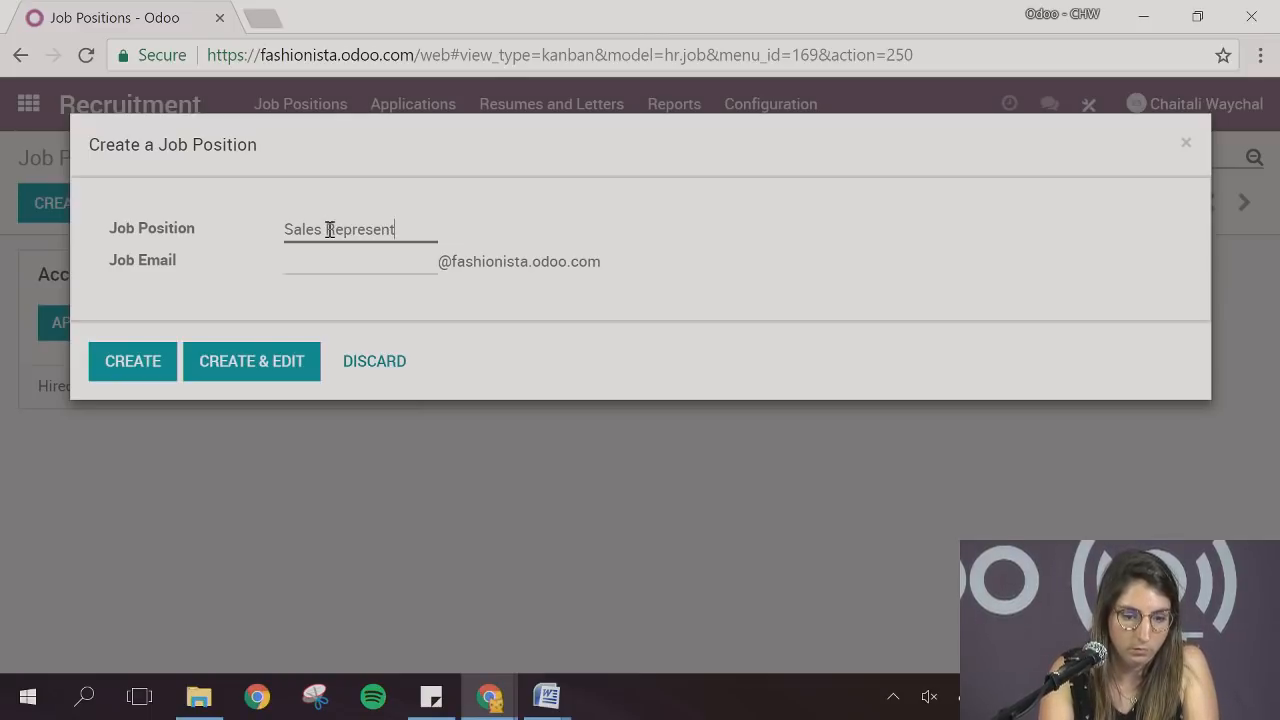
pyautogui.write('ative')
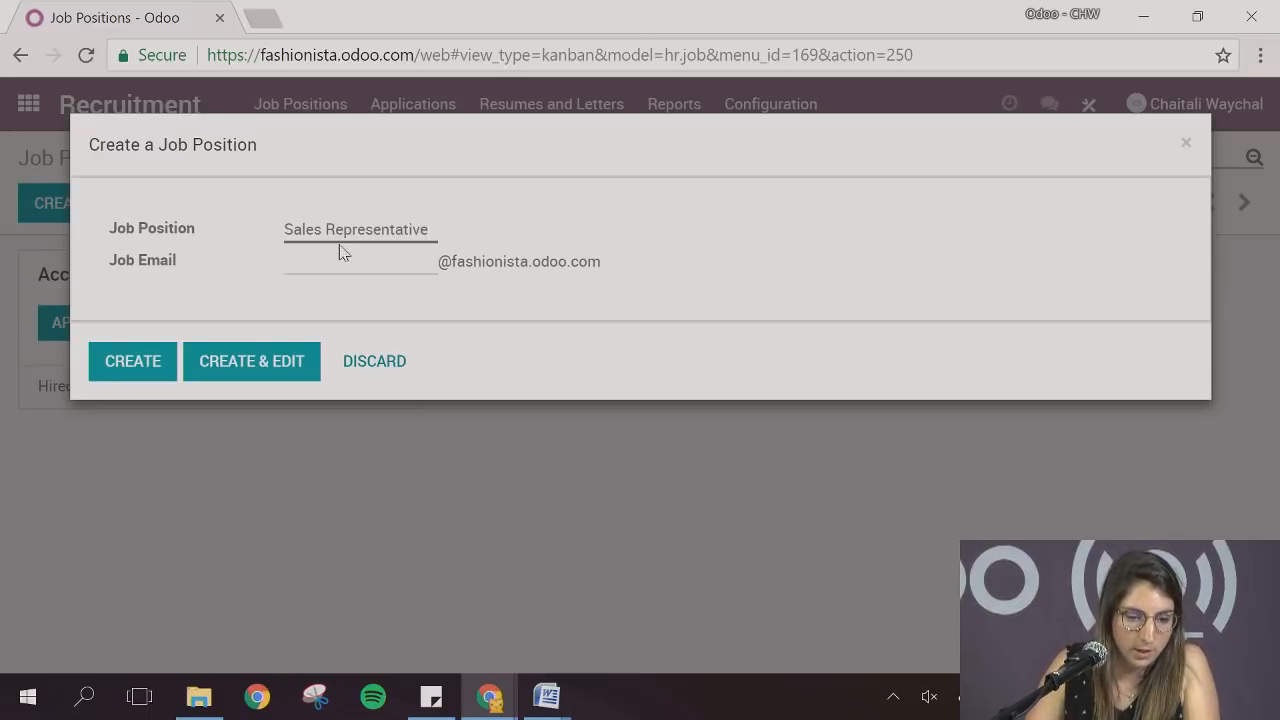
# Set the job email alias to sales and create the Sales Representative position
pyautogui.click(340, 266)
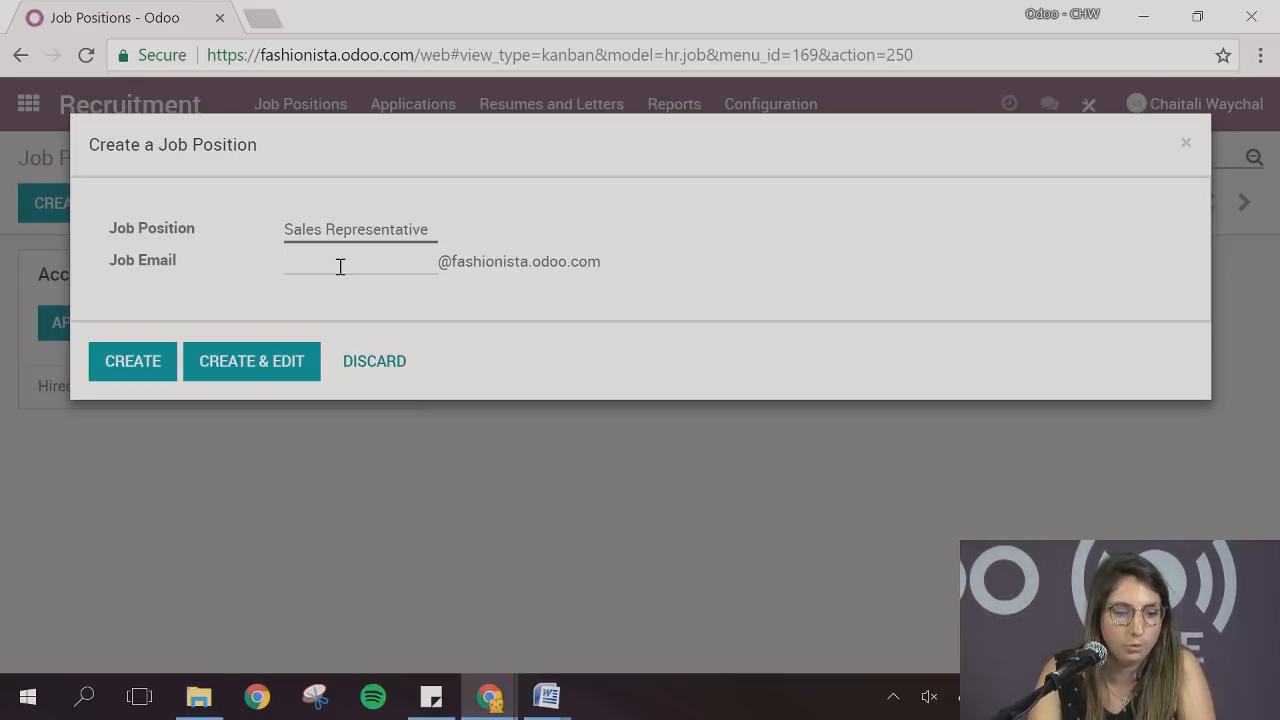
pyautogui.click(340, 266)
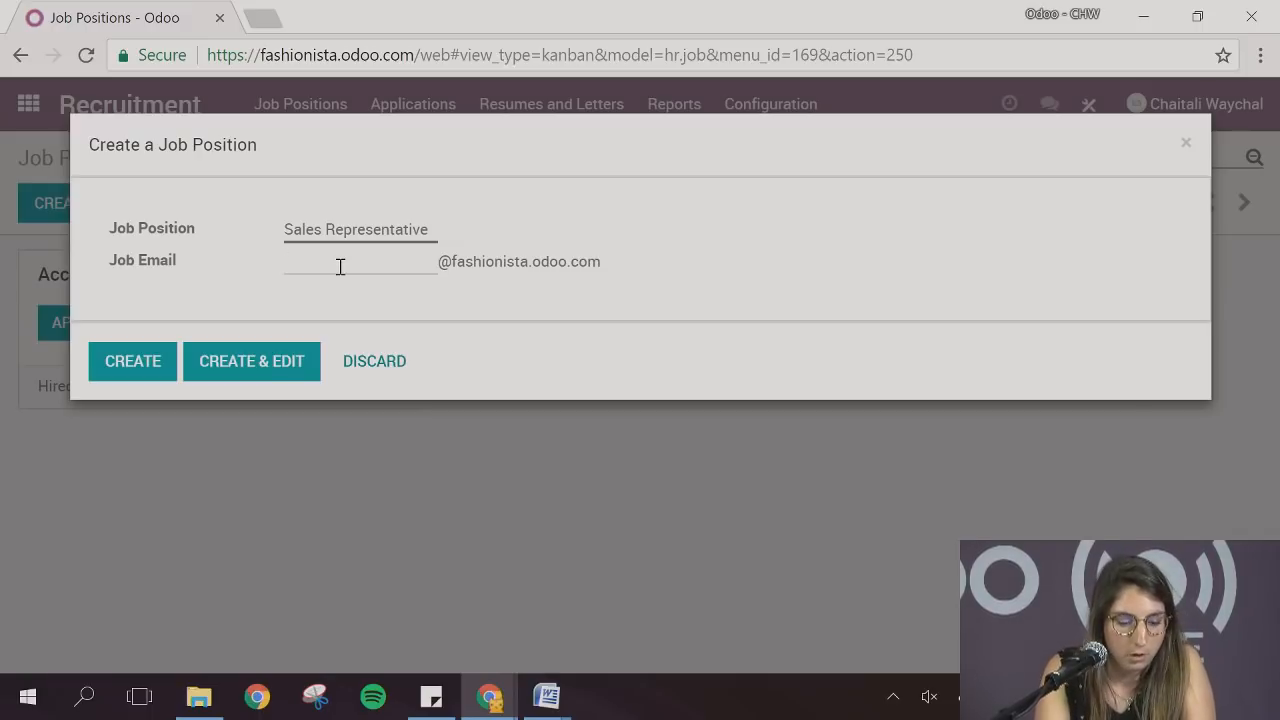
pyautogui.write('sales')
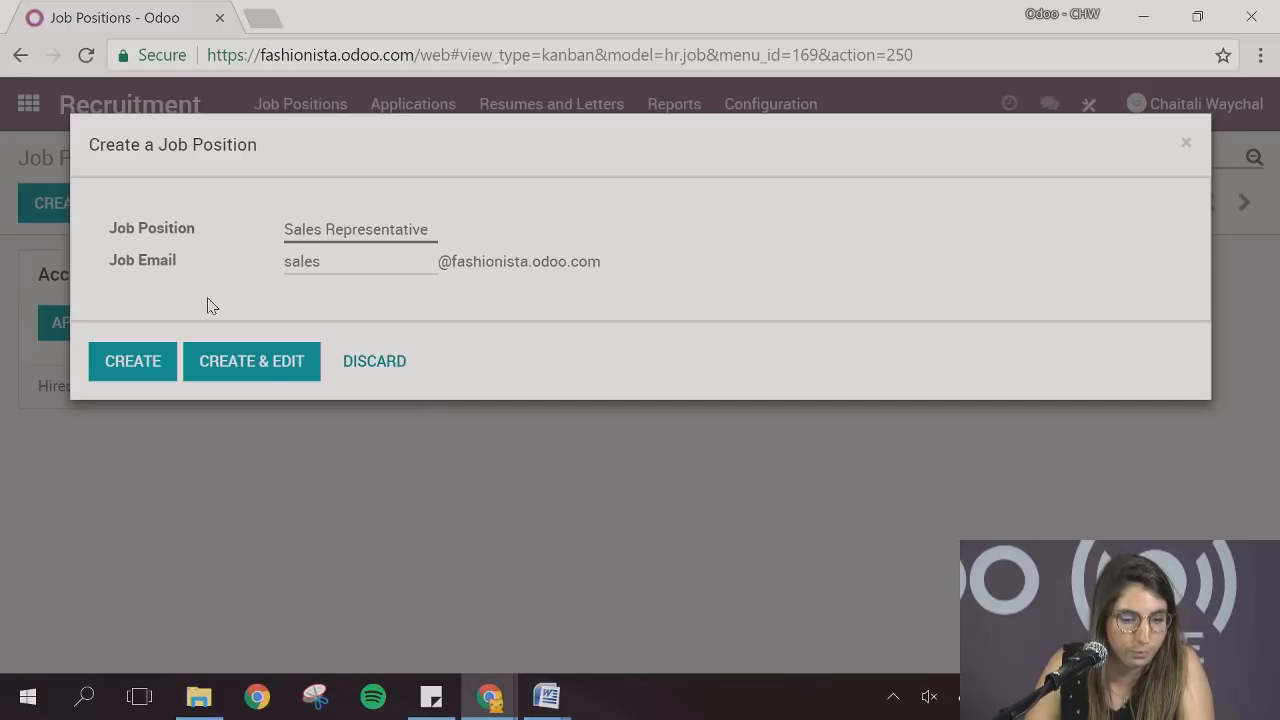
pyautogui.click(146, 358)
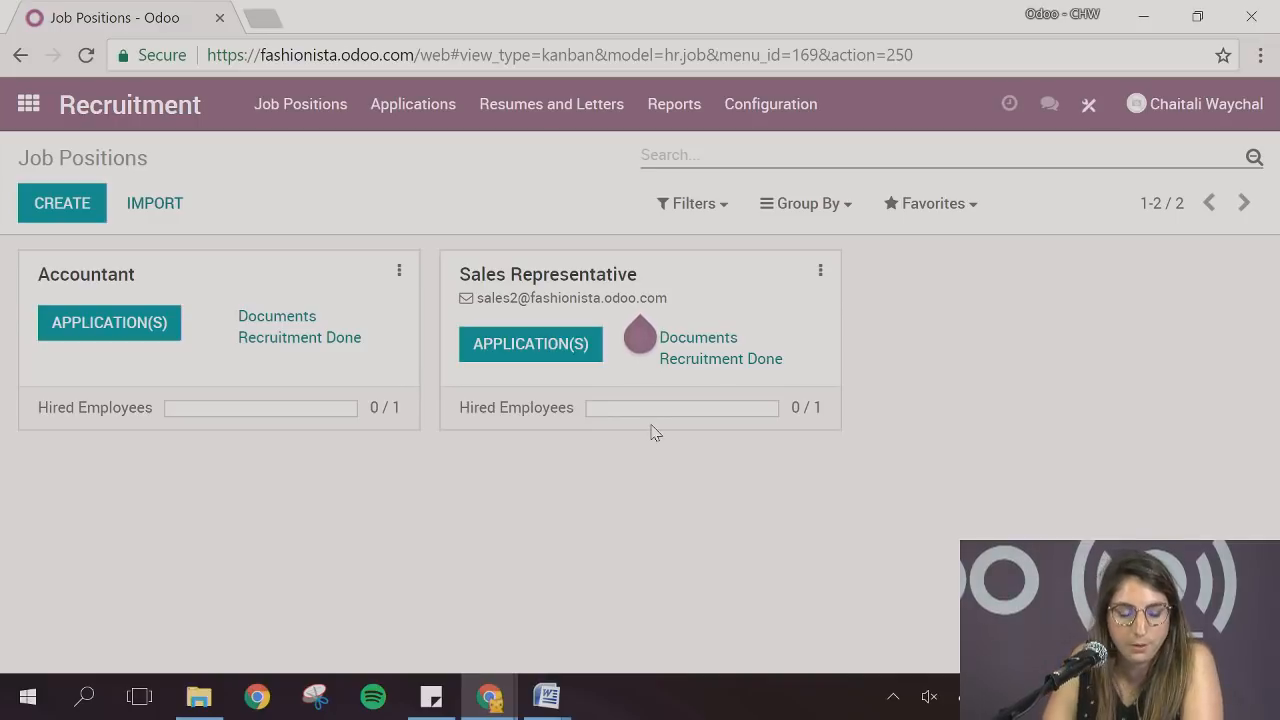
# Open the settings of the Sales Representative position and set its department to Sales
pyautogui.click(820, 271)
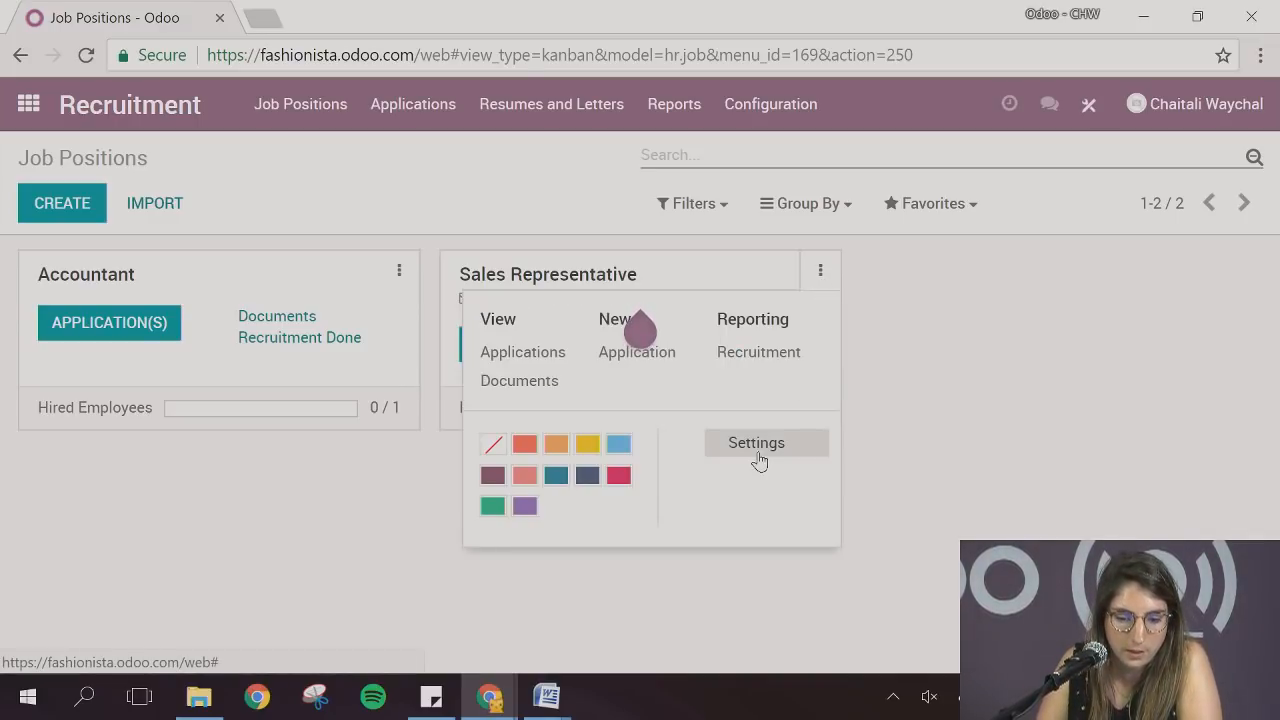
pyautogui.click(758, 457)
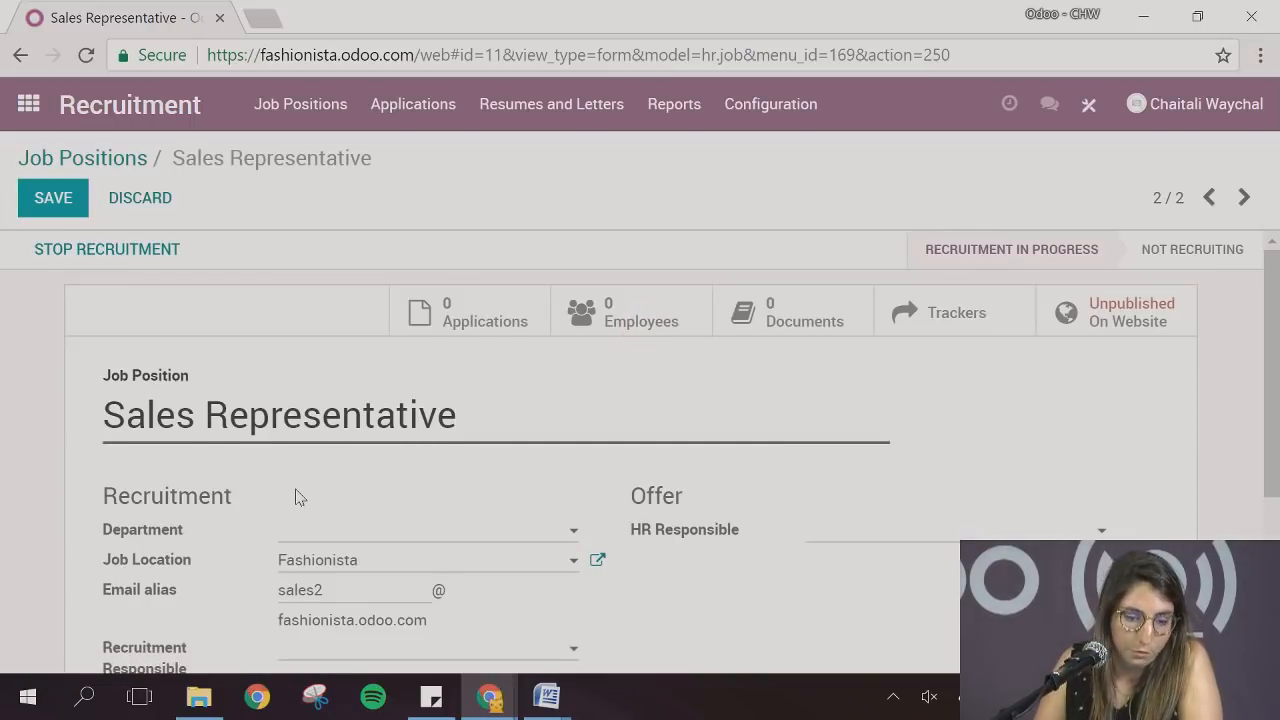
pyautogui.scroll(-1, 296, 496)
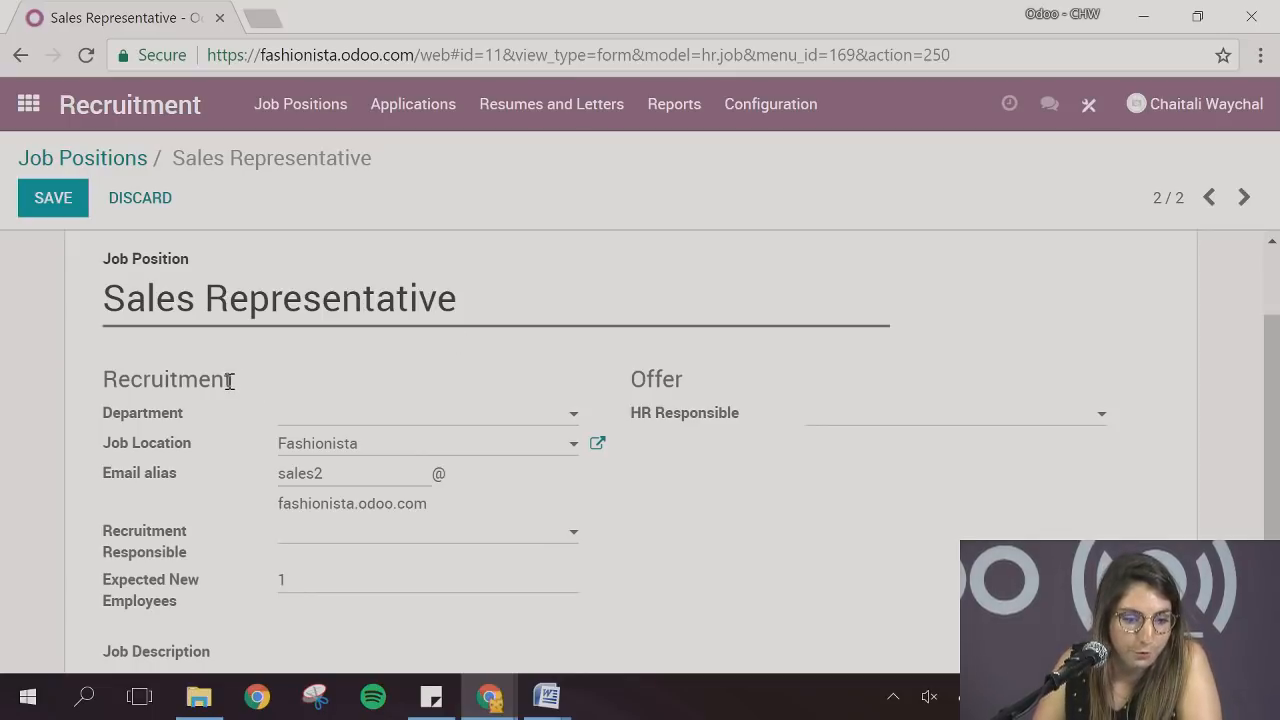
pyautogui.scroll(-1, 229, 381)
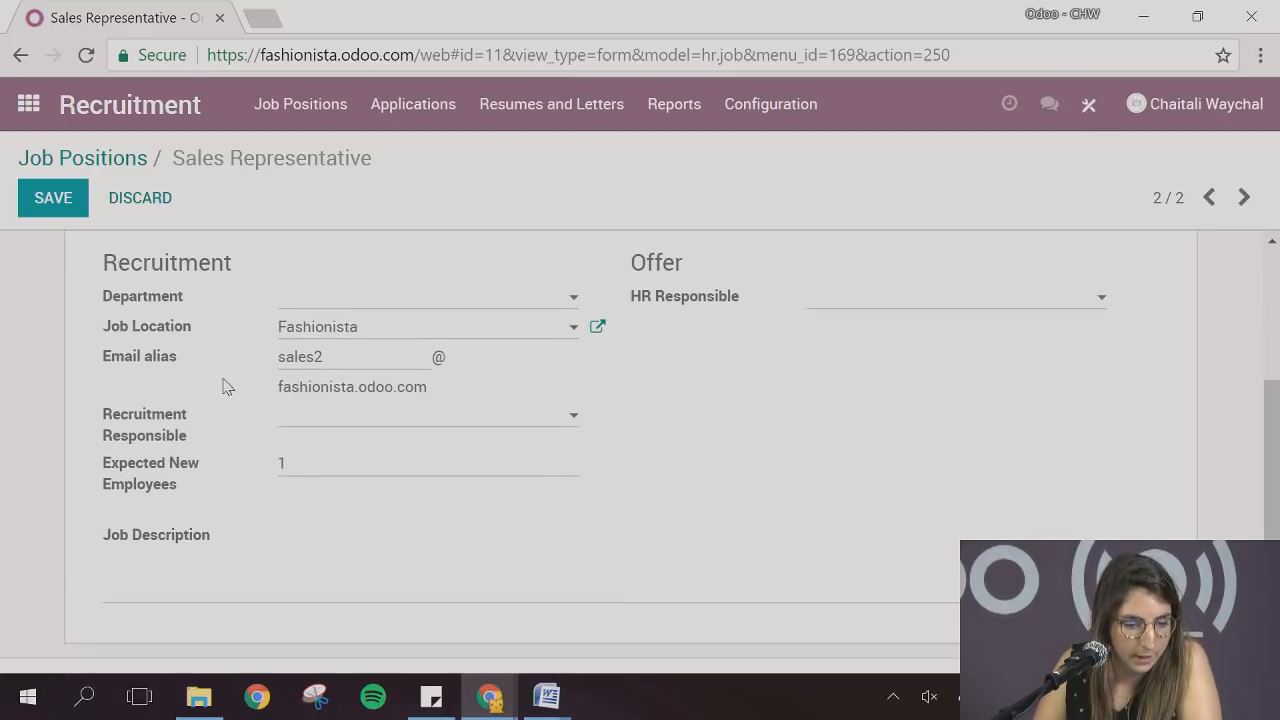
pyautogui.click(318, 305)
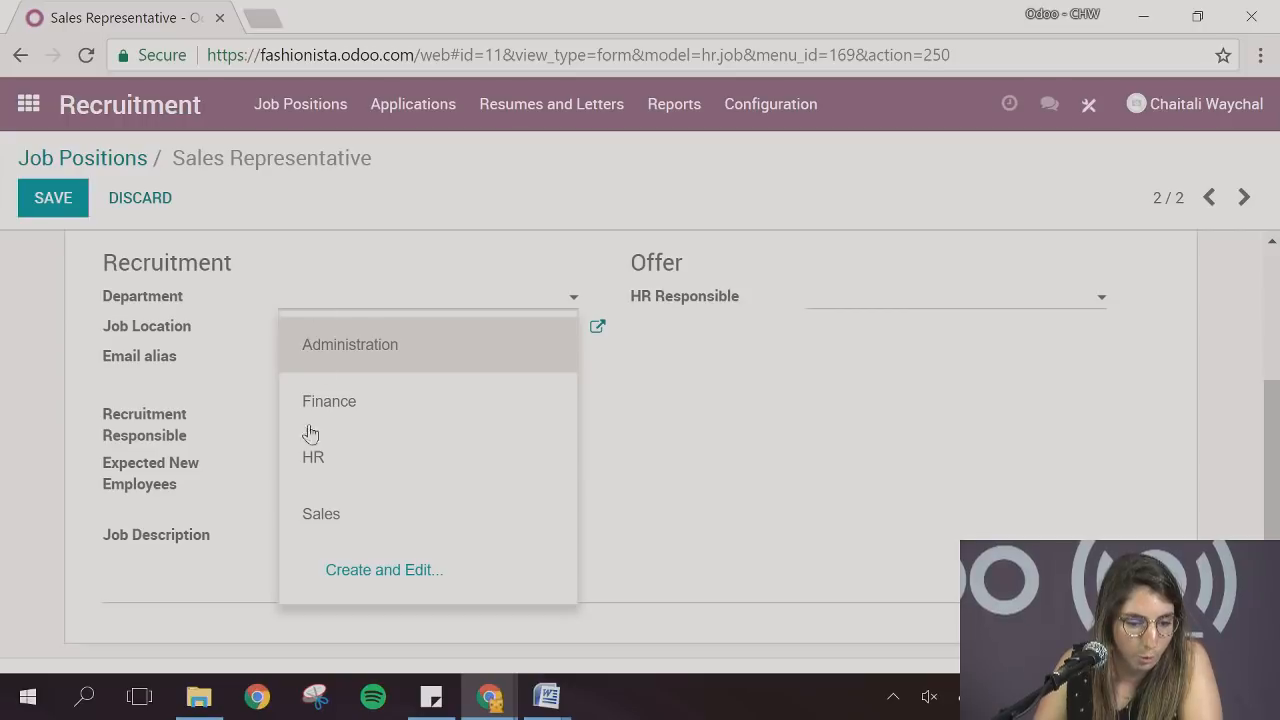
pyautogui.click(329, 515)
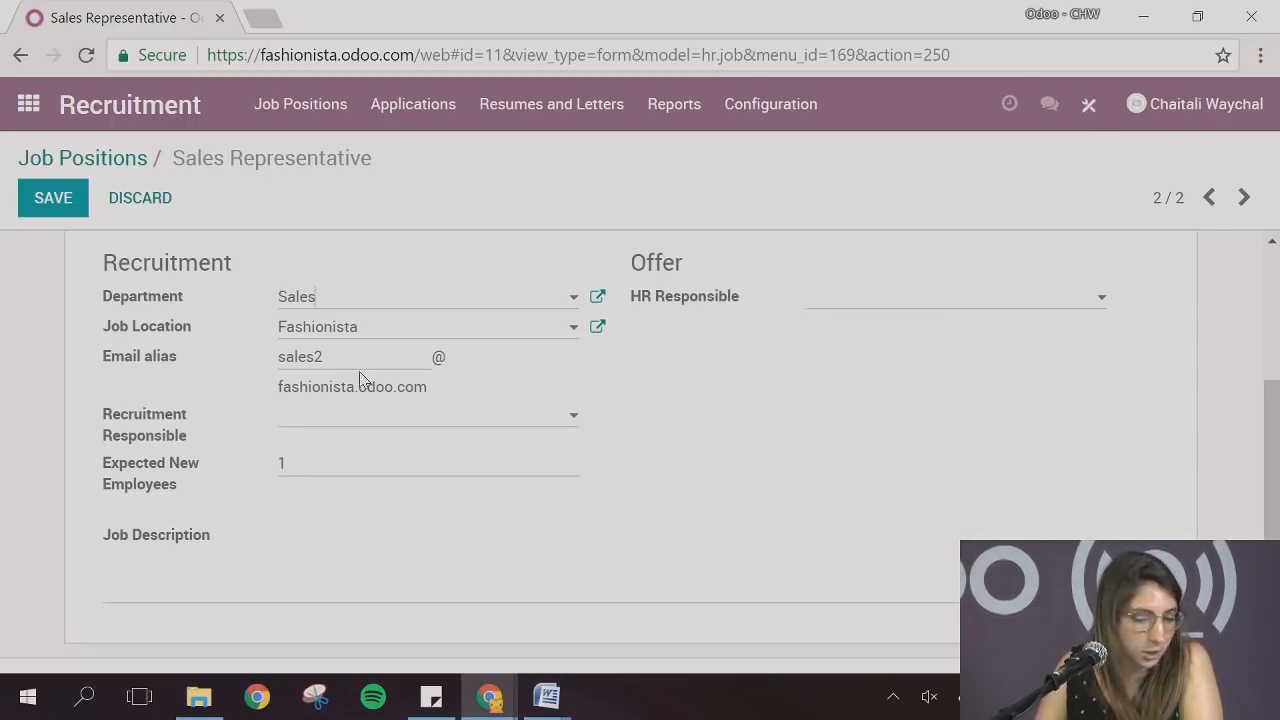
# Assign the recruitment responsible and HR responsible for the position, with 2 expected new employees
pyautogui.click(342, 430)
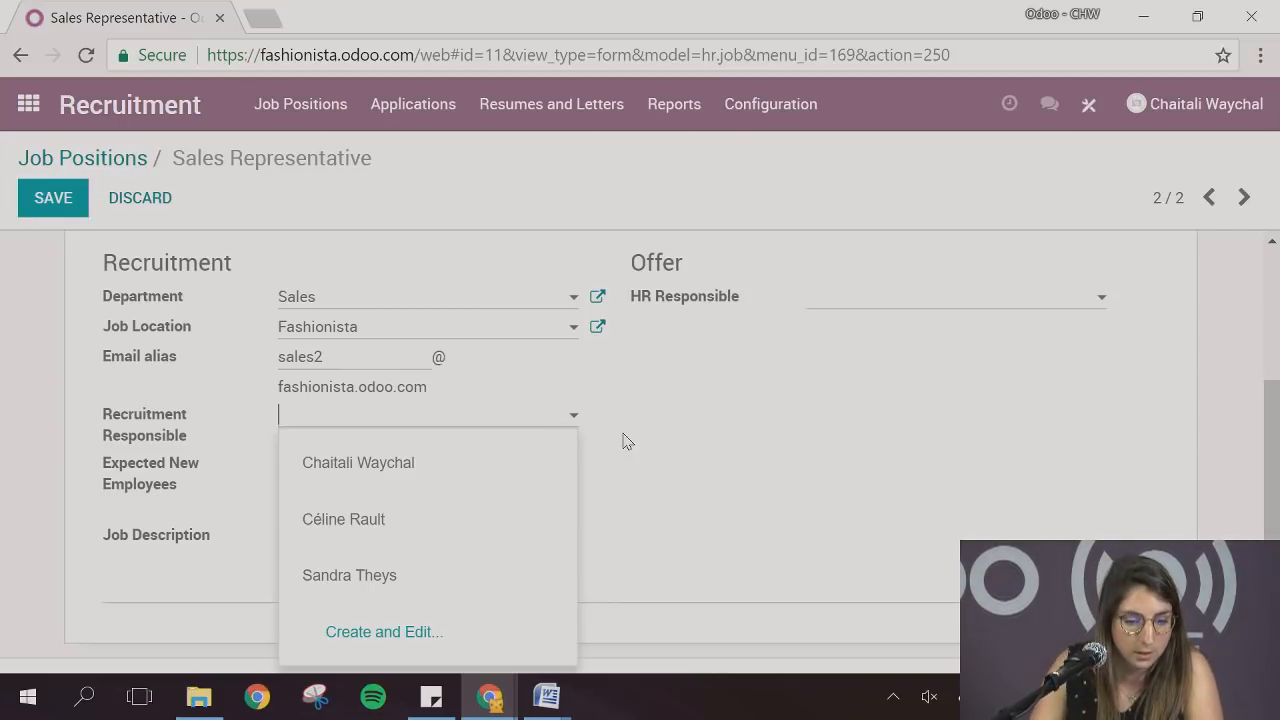
pyautogui.click(450, 515)
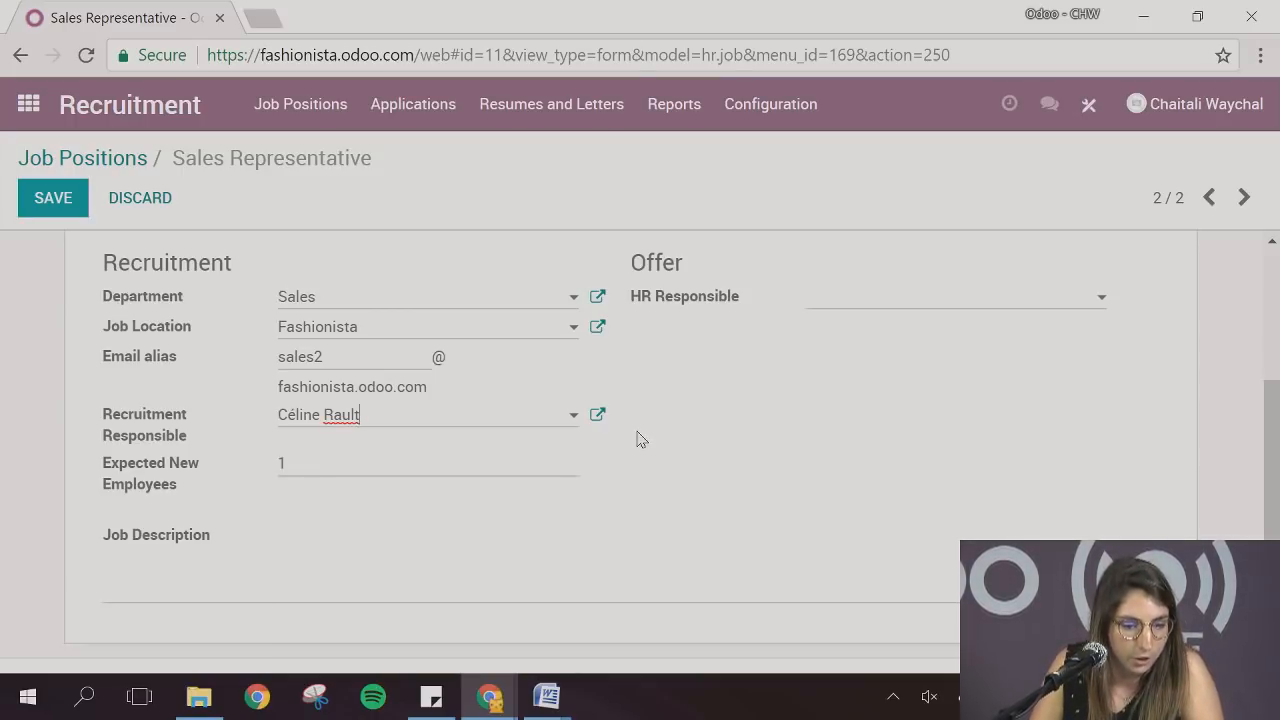
pyautogui.click(407, 465)
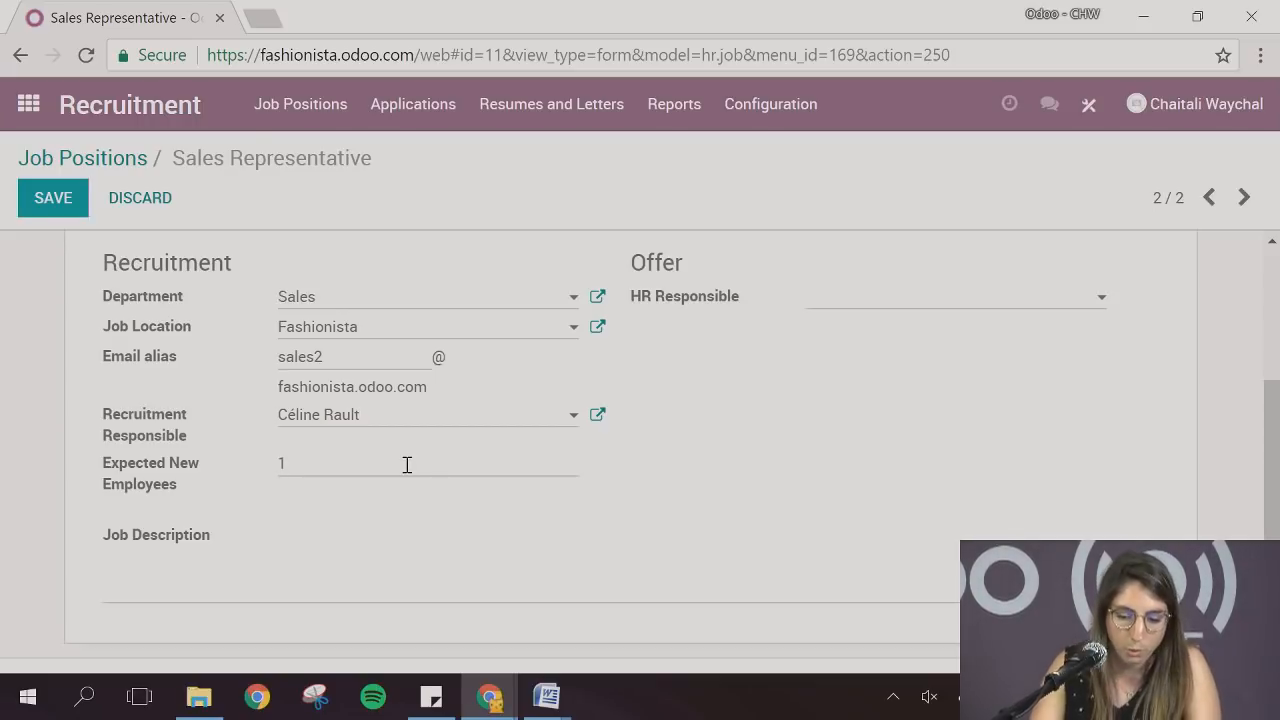
pyautogui.press('BackSpace')
pyautogui.write('2')
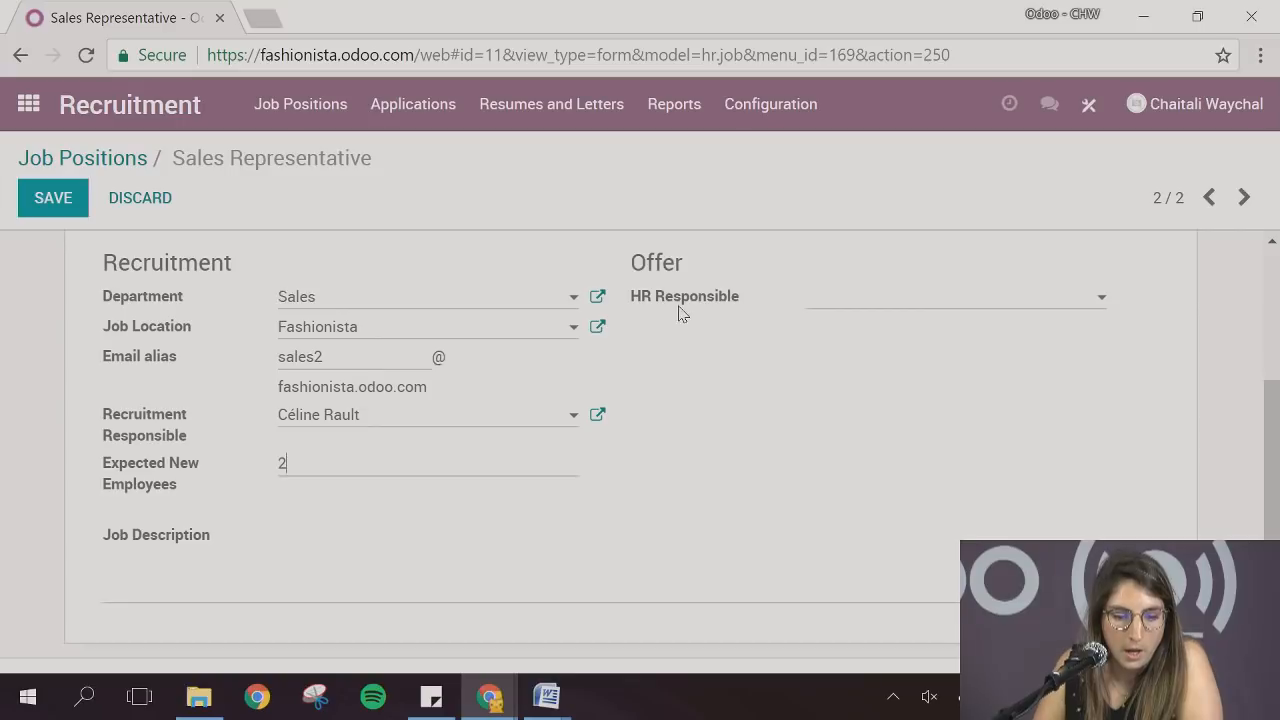
pyautogui.click(820, 310)
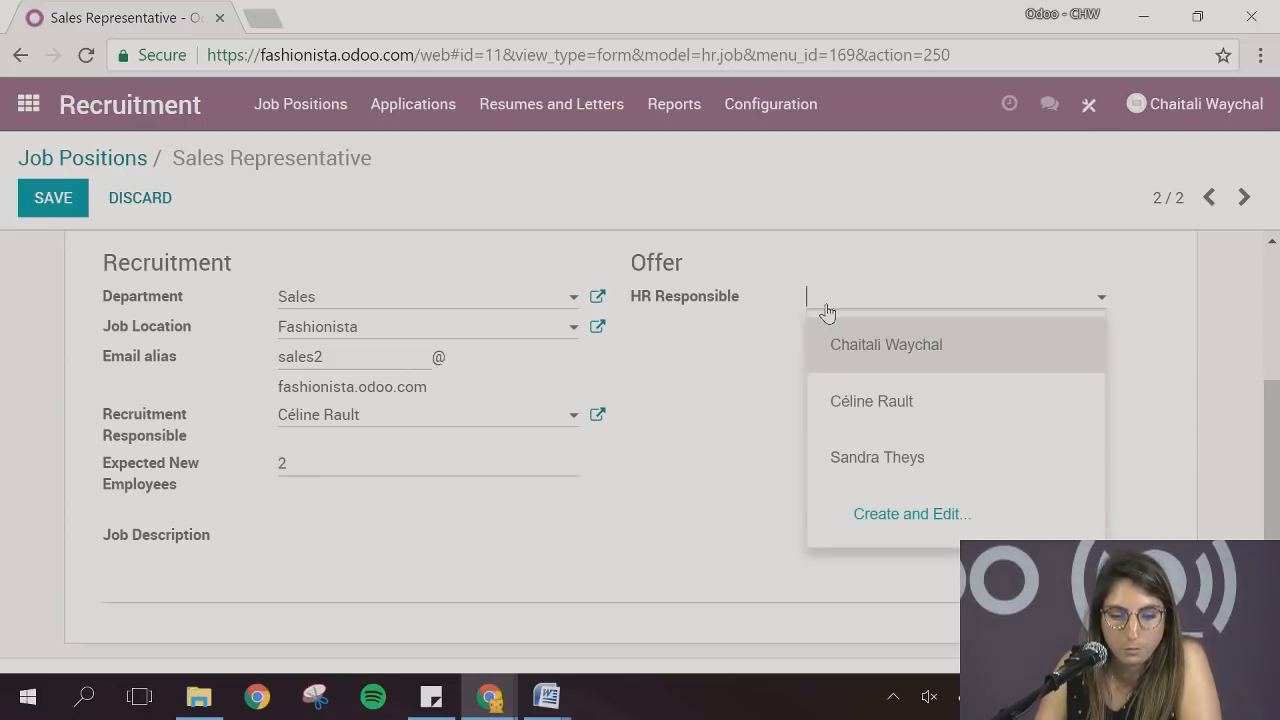
pyautogui.click(853, 469)
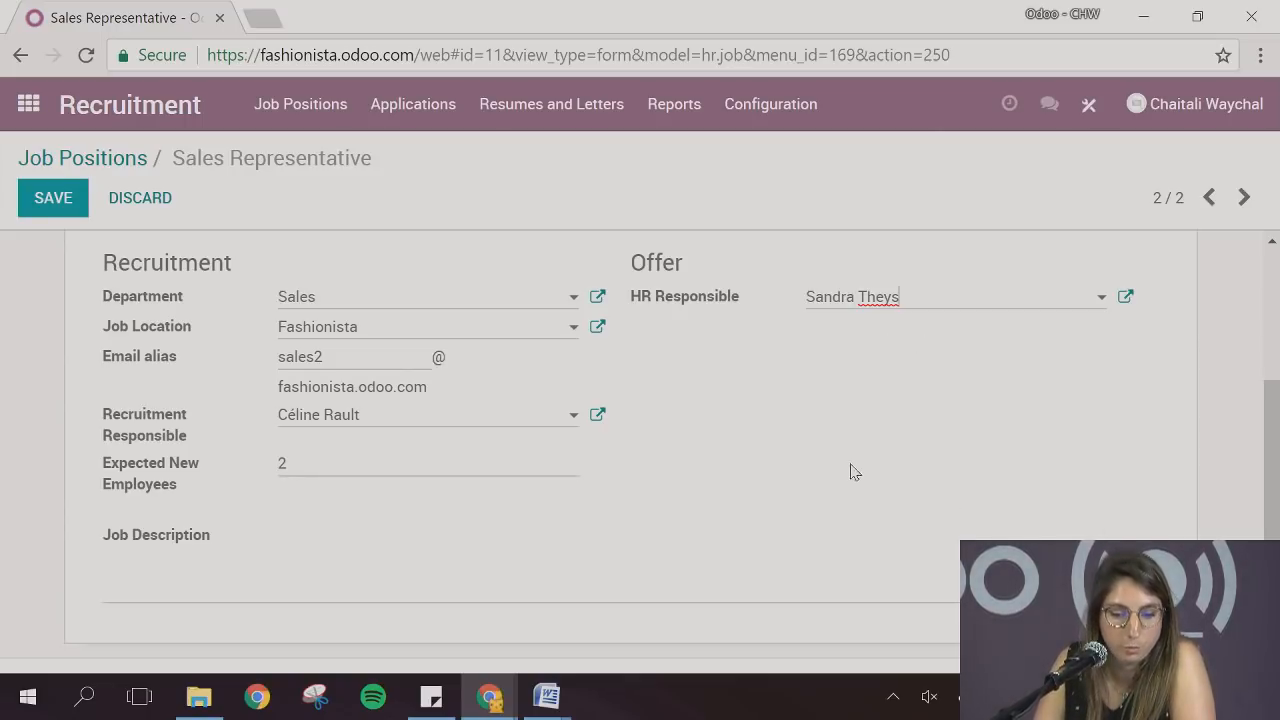
# Switch to Word and copy the whole job description below the title in Sales representative.docx
pyautogui.click(437, 566)
pyautogui.scroll(-1, 460, 595)
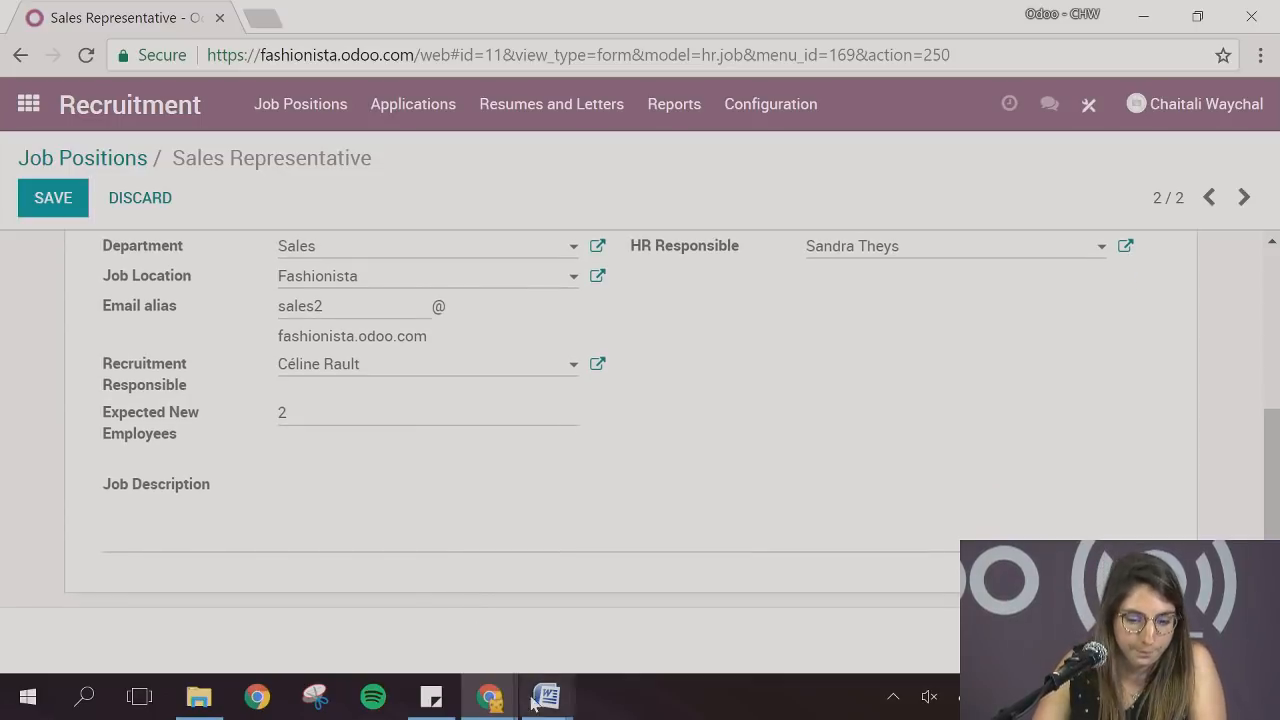
pyautogui.moveTo(546, 697)
pyautogui.click(713, 651)
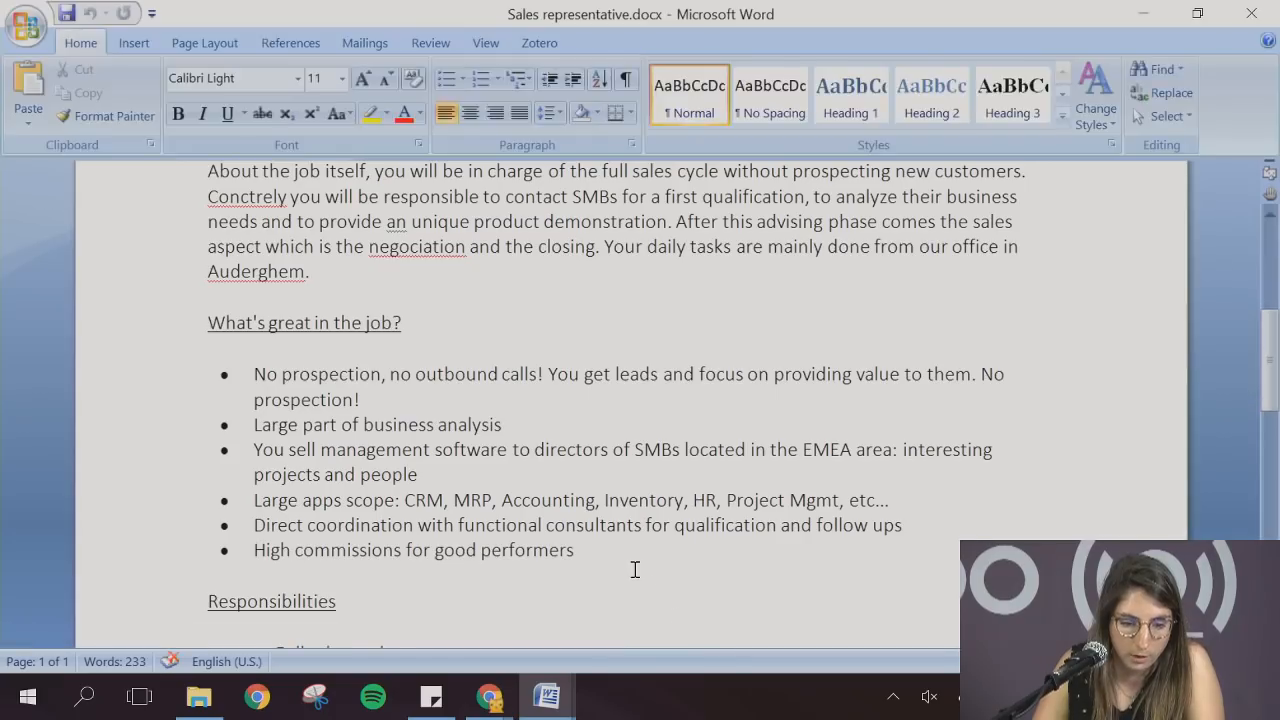
pyautogui.scroll(-8, 634, 569)
pyautogui.moveTo(829, 477); pyautogui.dragTo(177, 443)
pyautogui.hotkey('ctrl', 'c')
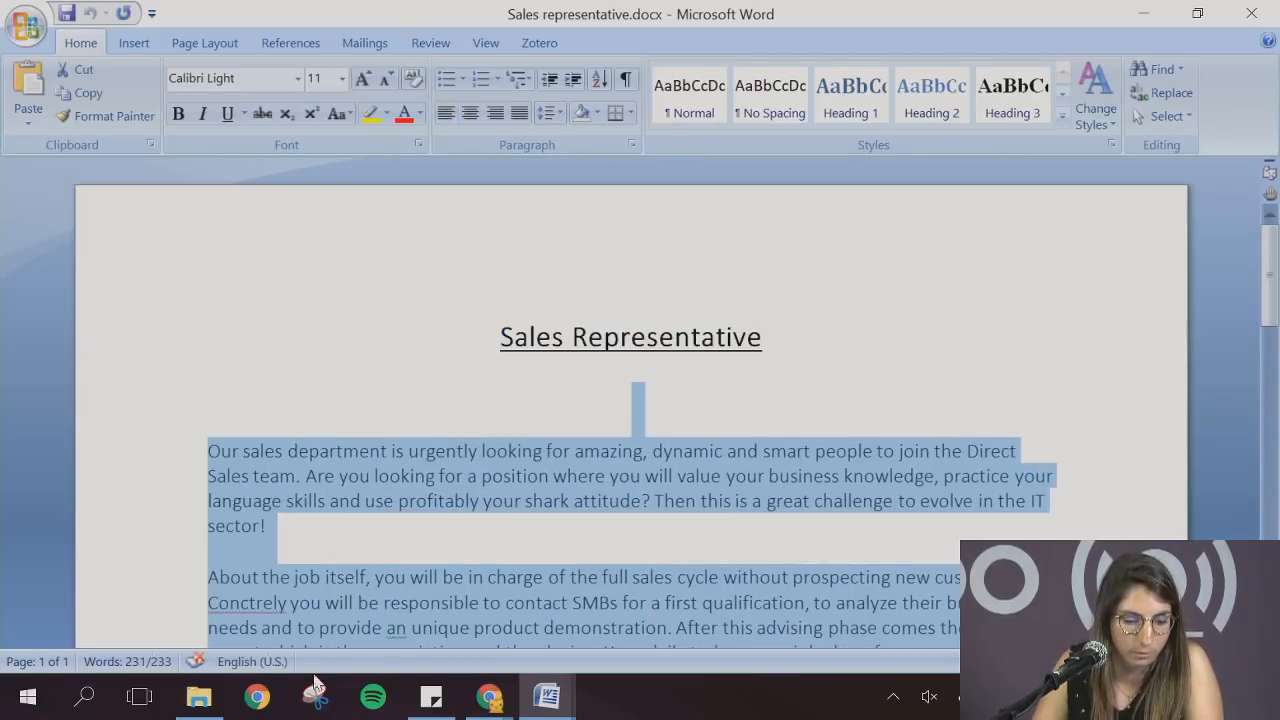
# Return to Odoo and paste the copied text as the job description of the Sales Representative position
pyautogui.click(487, 696)
pyautogui.click(394, 652)
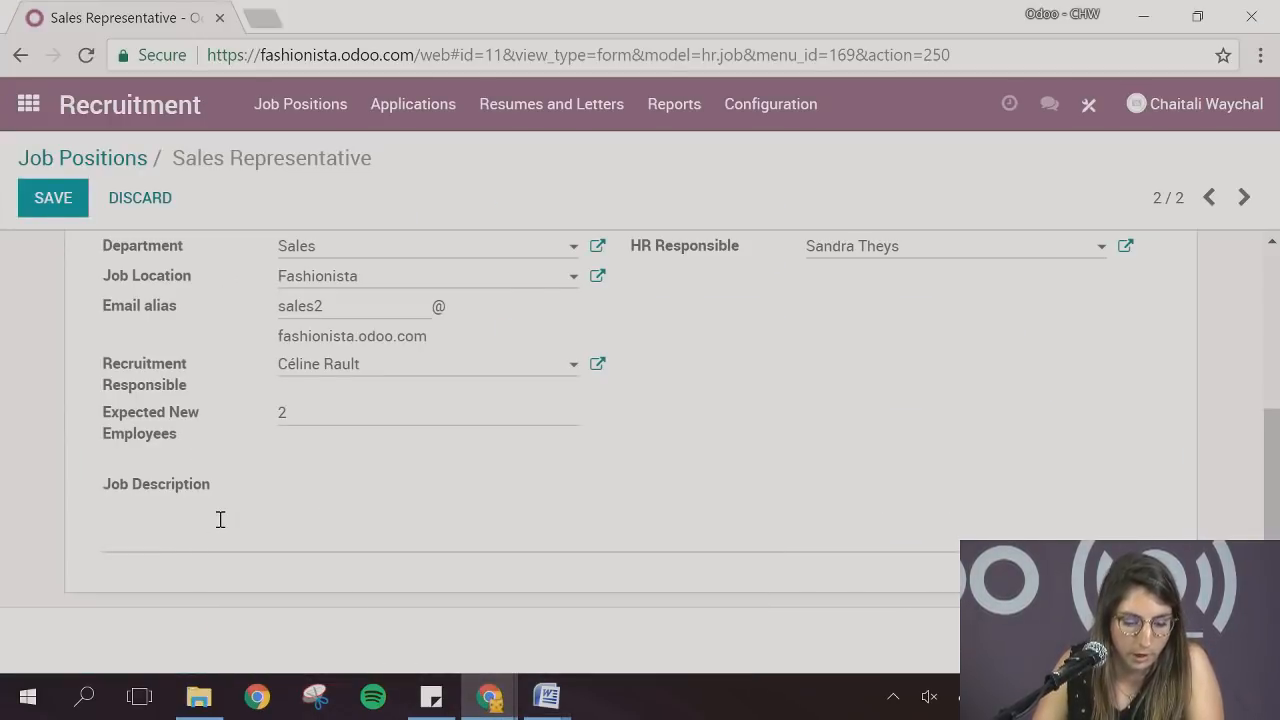
pyautogui.hotkey('ctrl', 'v')
pyautogui.scroll(2, 411, 435)
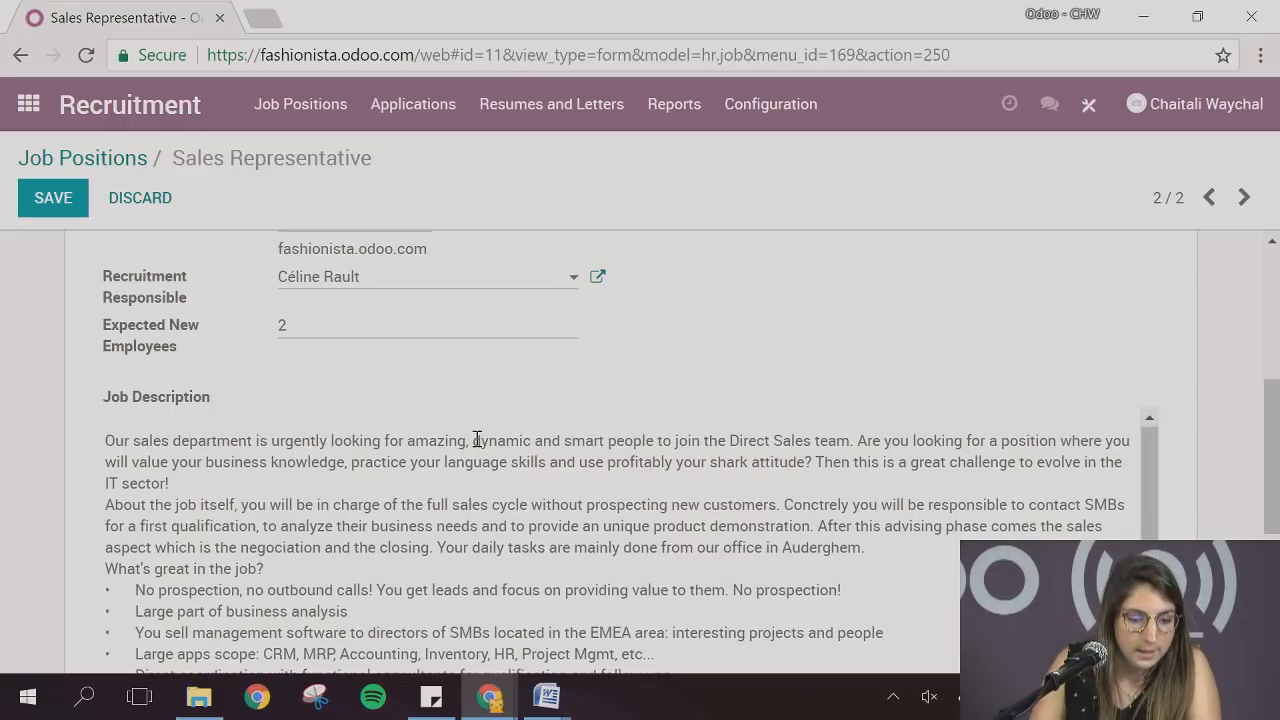
pyautogui.click(530, 475)
pyautogui.scroll(2, 1036, 452)
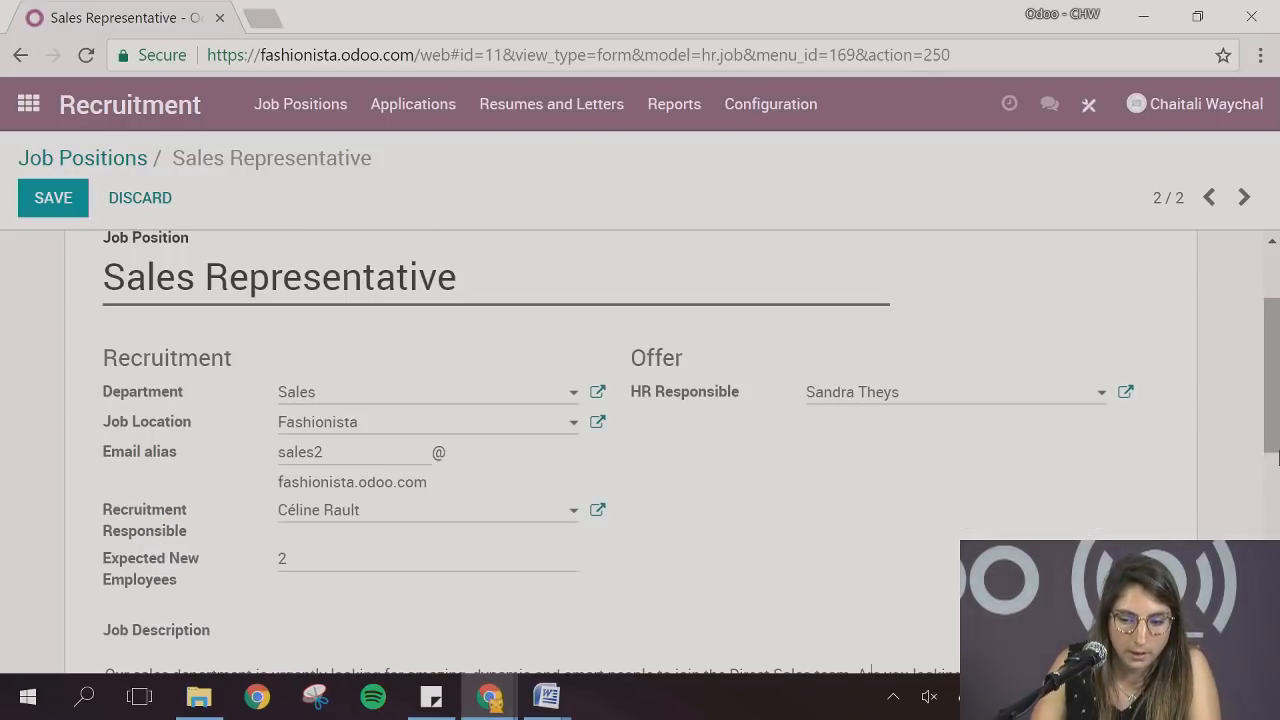
# Try to save the Sales Representative job position
pyautogui.click(53, 198)
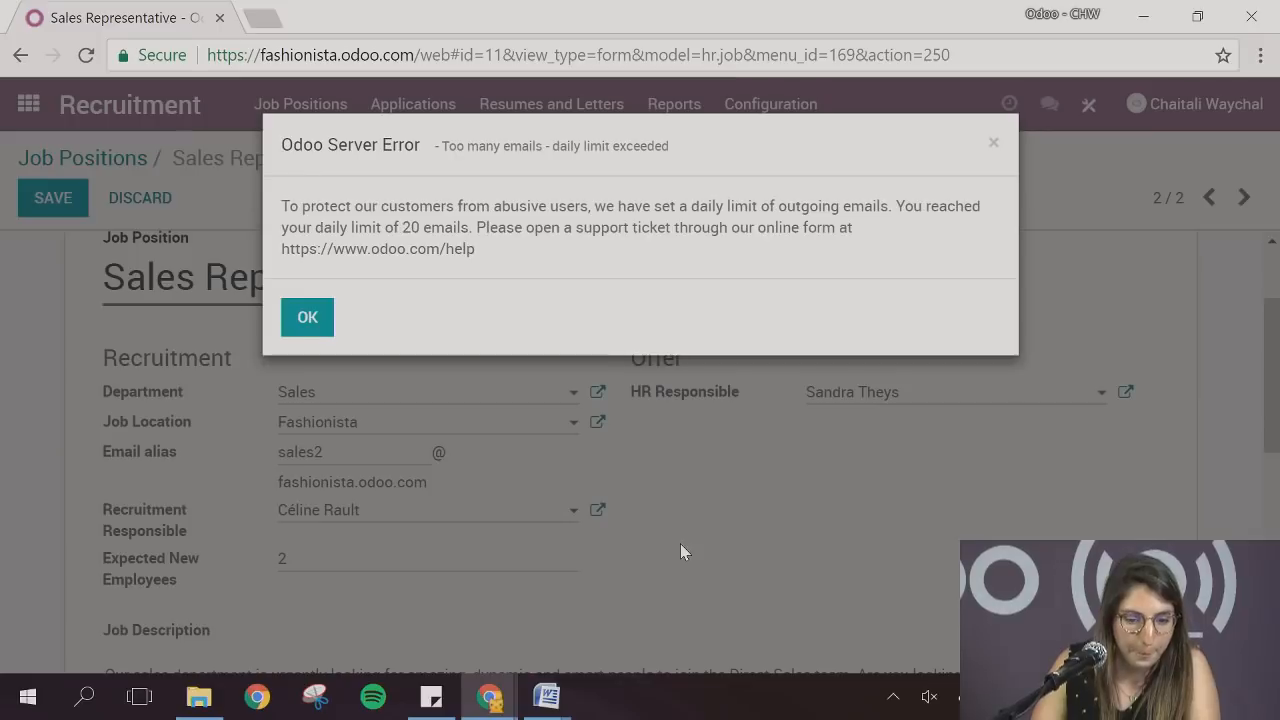
pyautogui.click(306, 318)
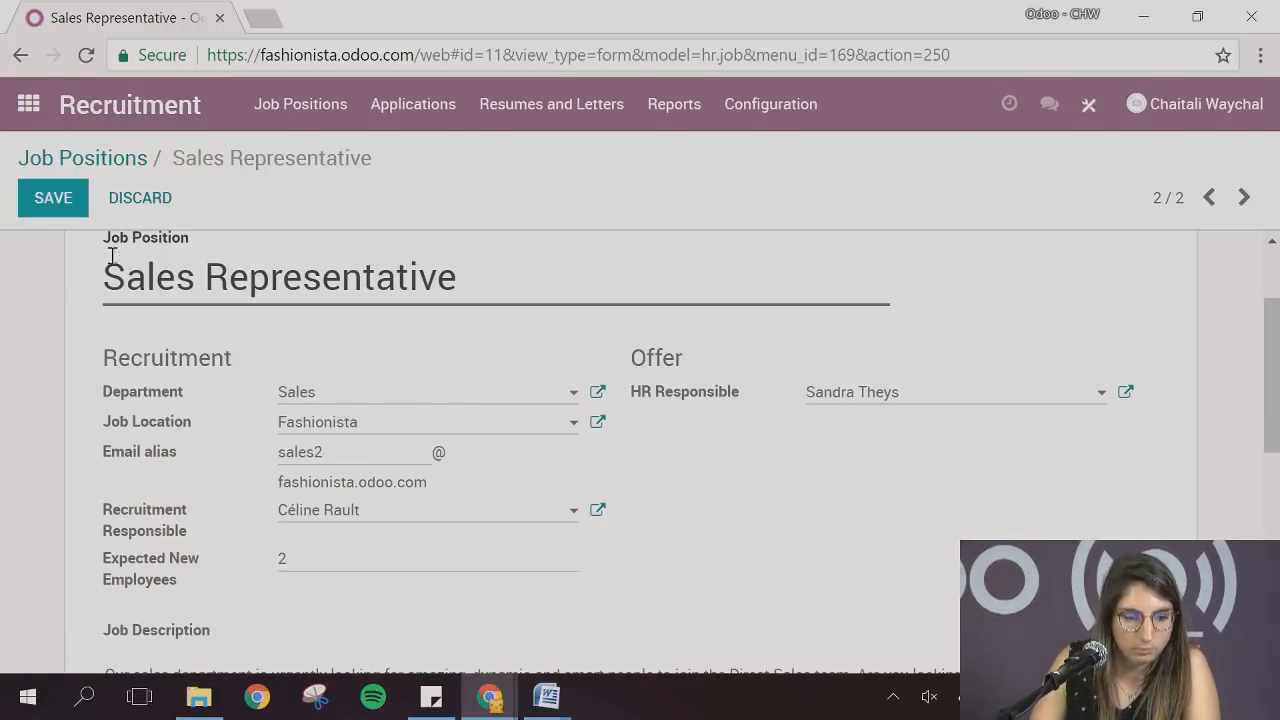
pyautogui.scroll(3, 112, 260)
pyautogui.click(74, 210)
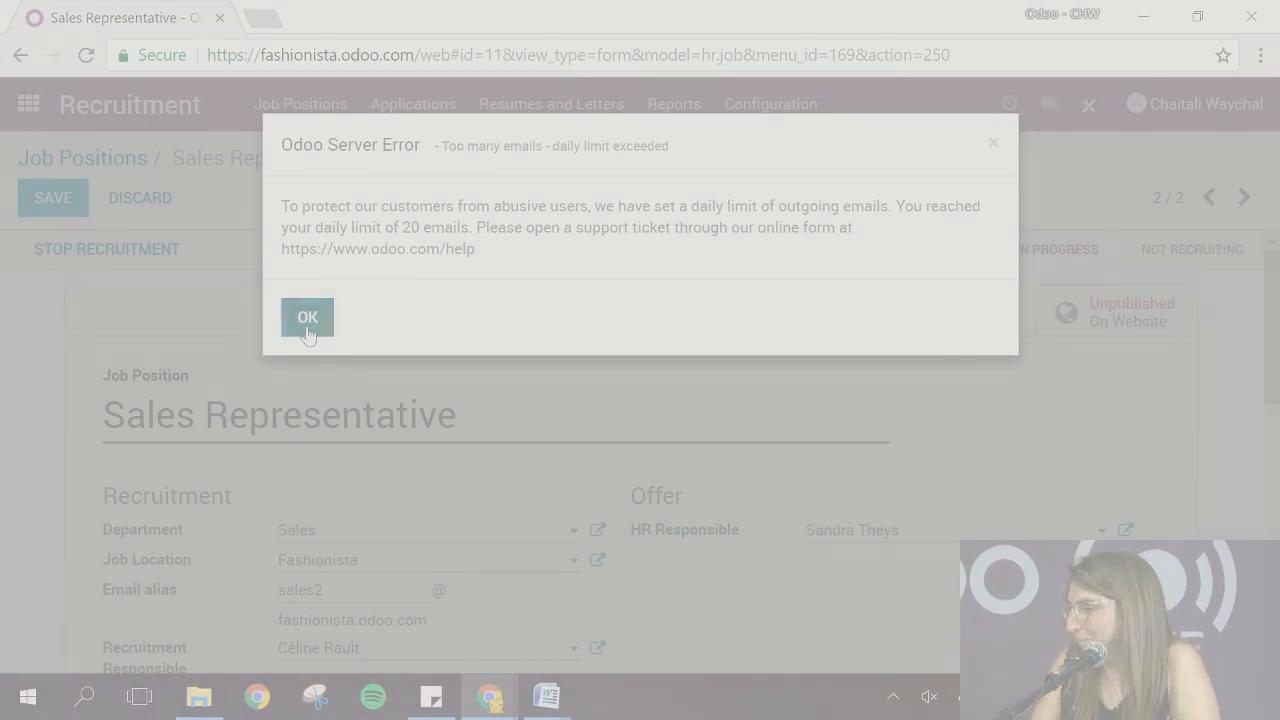
pyautogui.click(307, 317)
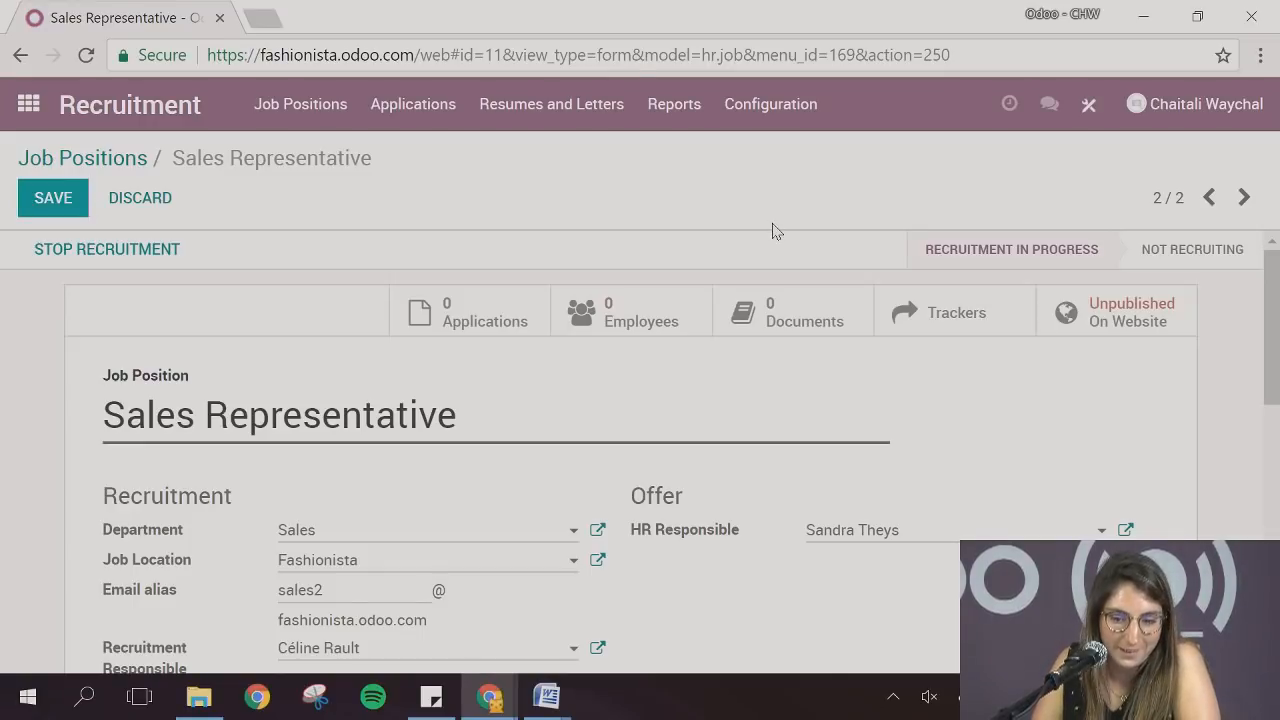
# Open the position's trackers, add a job source named Linkedin, and save it
pyautogui.scroll(-1, 972, 450)
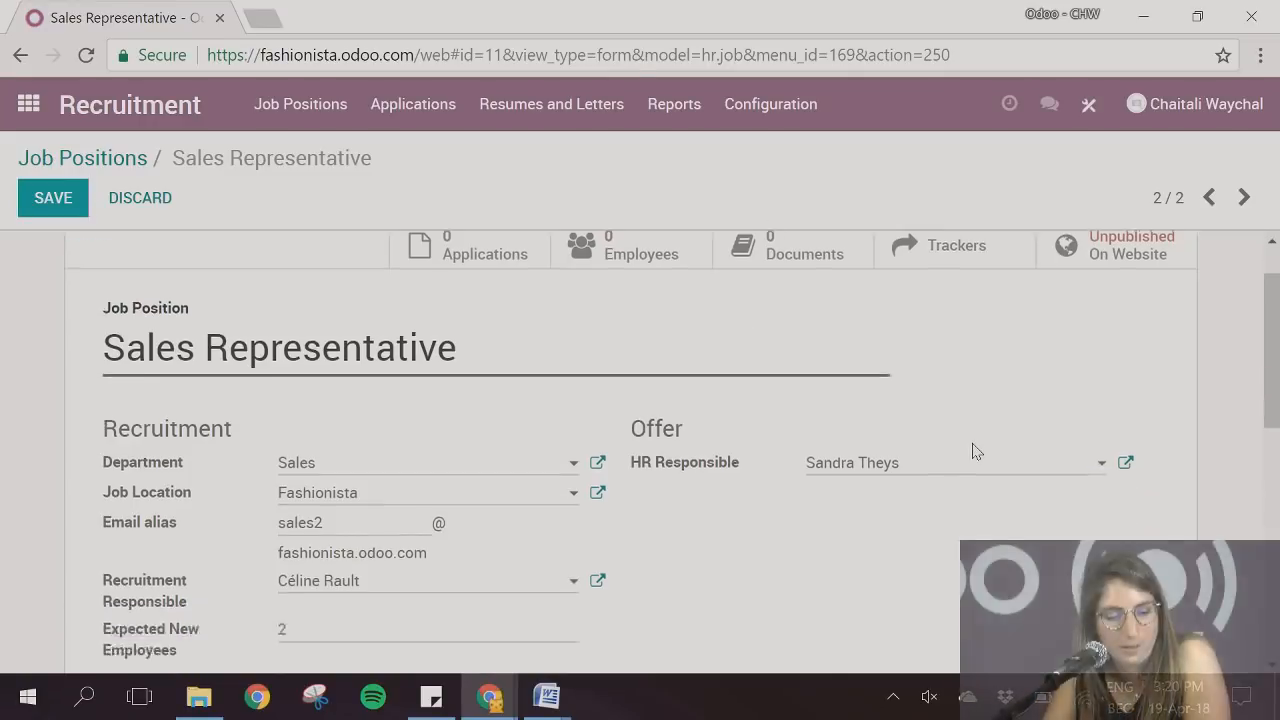
pyautogui.scroll(-2, 972, 450)
pyautogui.scroll(3, 972, 450)
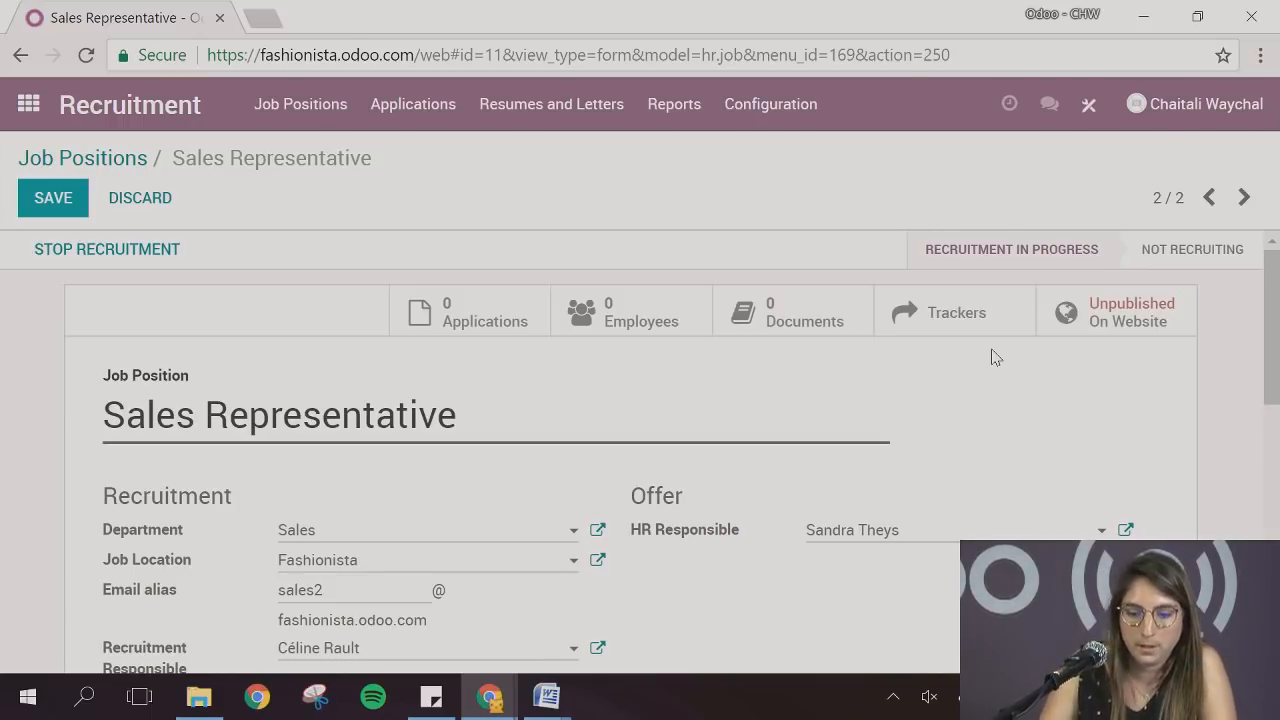
pyautogui.click(956, 313)
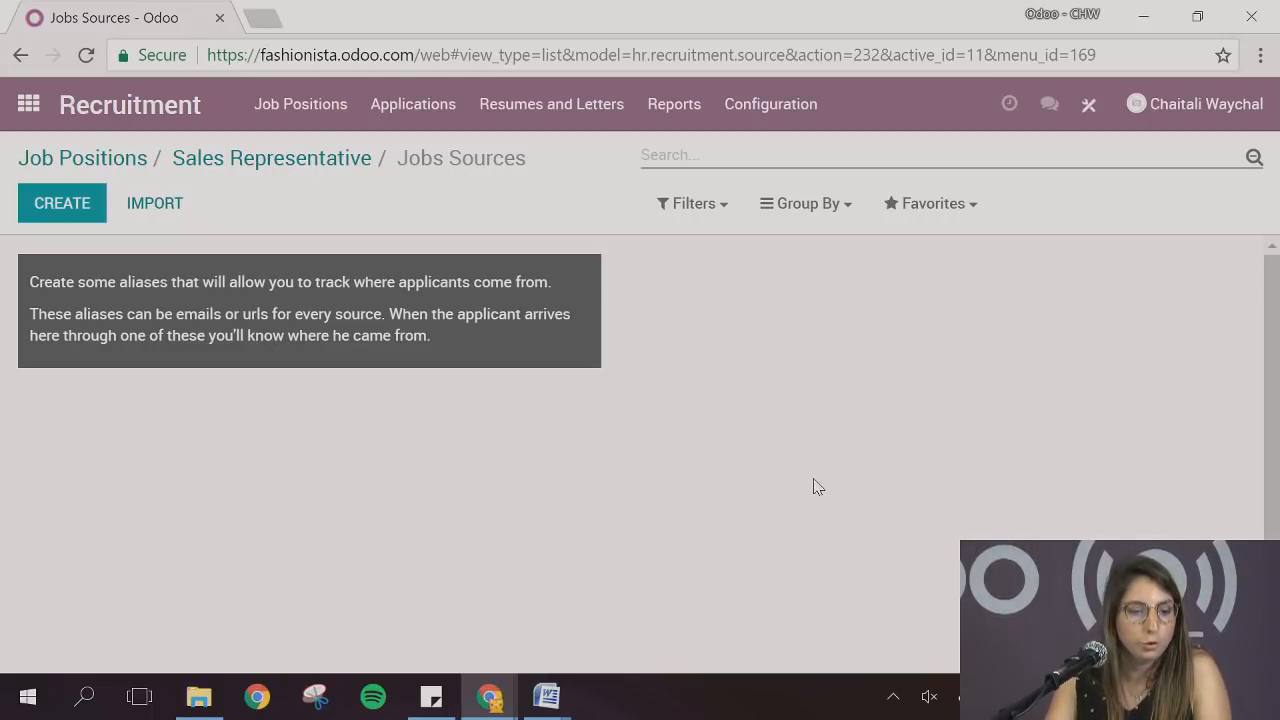
pyautogui.click(78, 208)
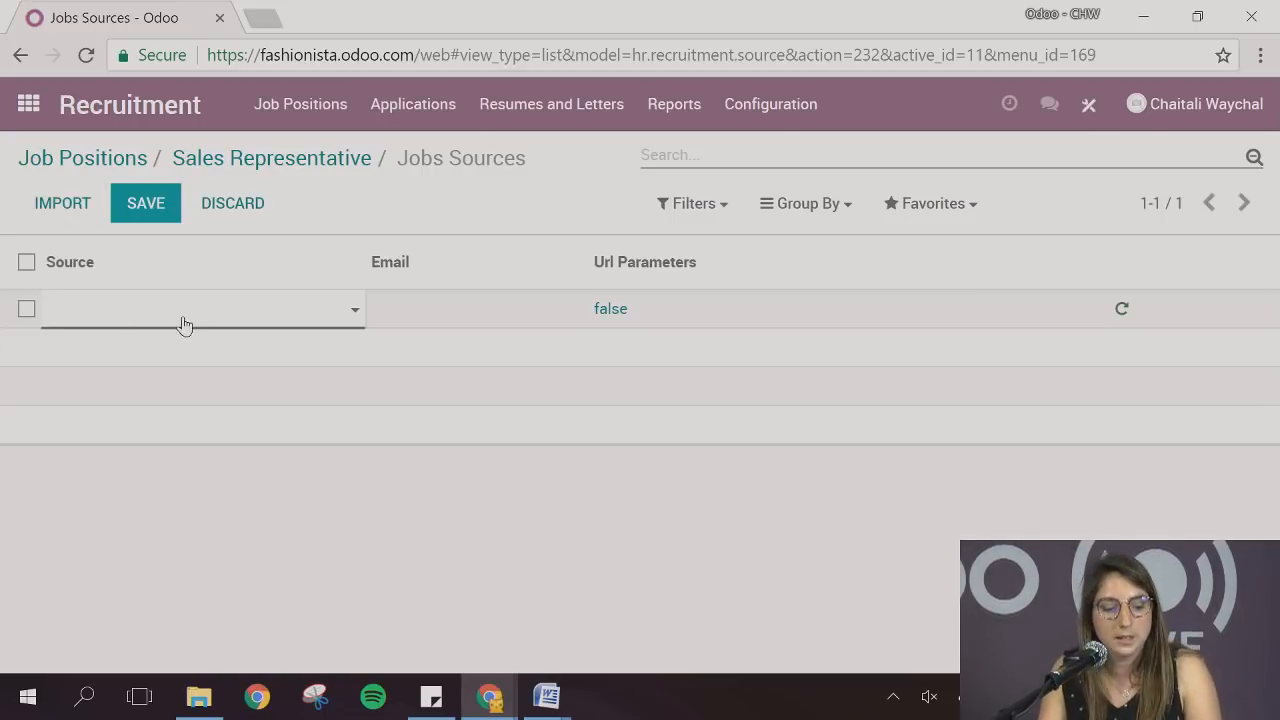
pyautogui.write('Linkedin')
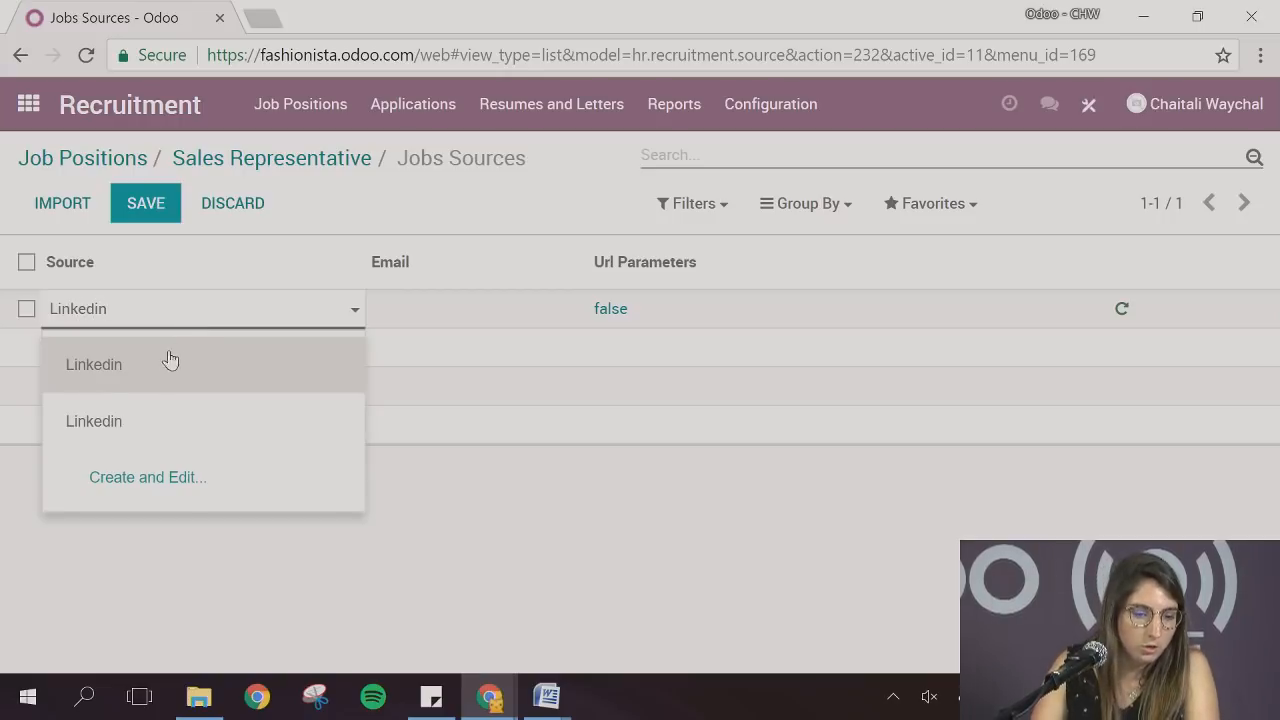
pyautogui.click(168, 364)
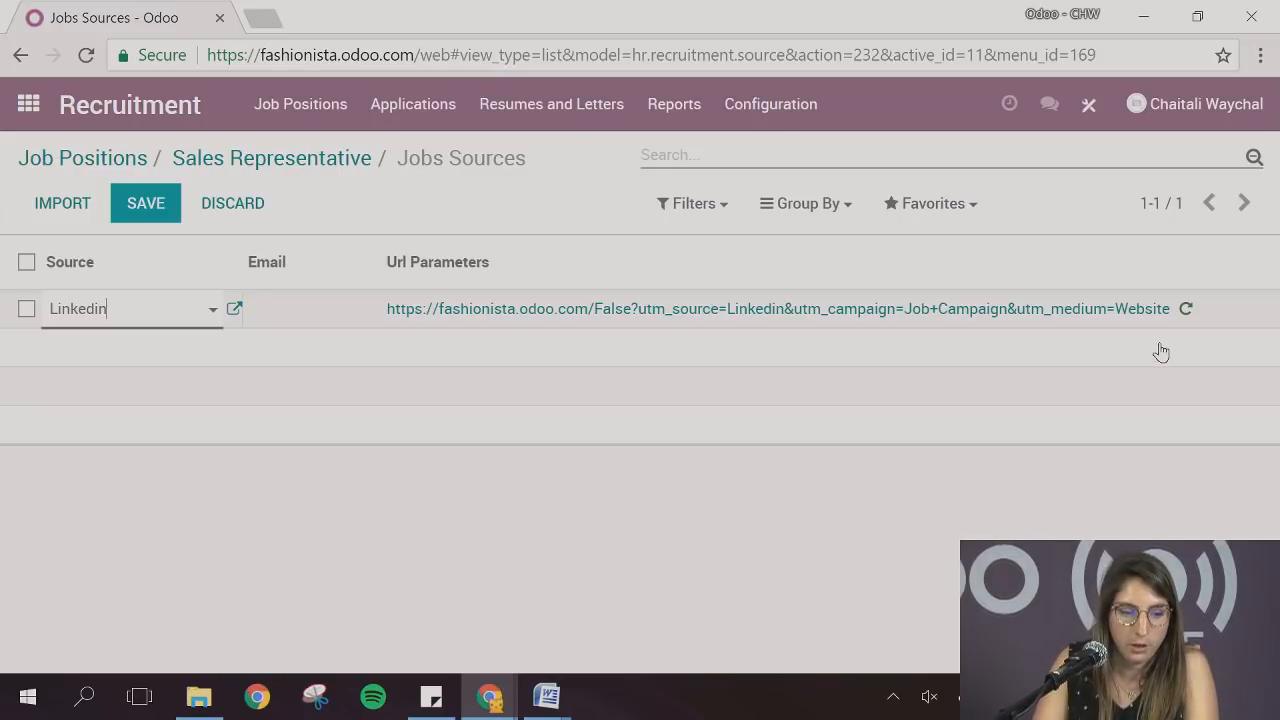
pyautogui.click(148, 212)
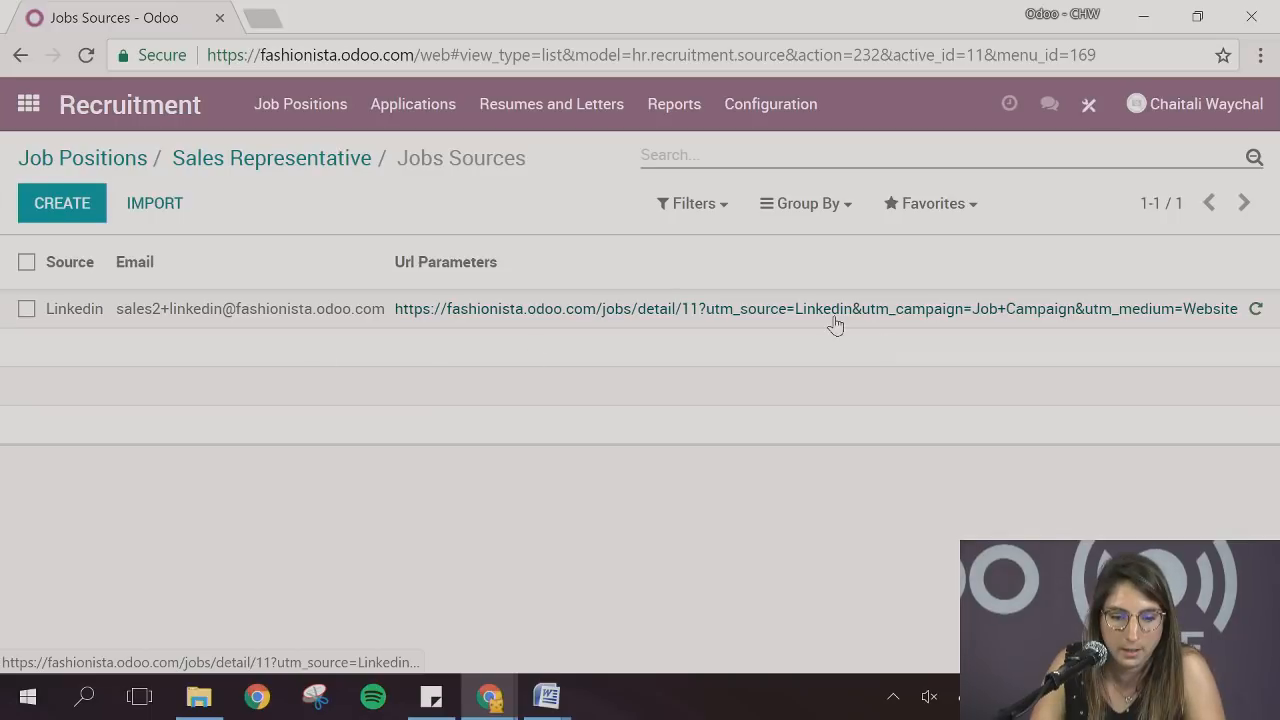
# Return to the Sales Representative job position and review its details
pyautogui.click(268, 160)
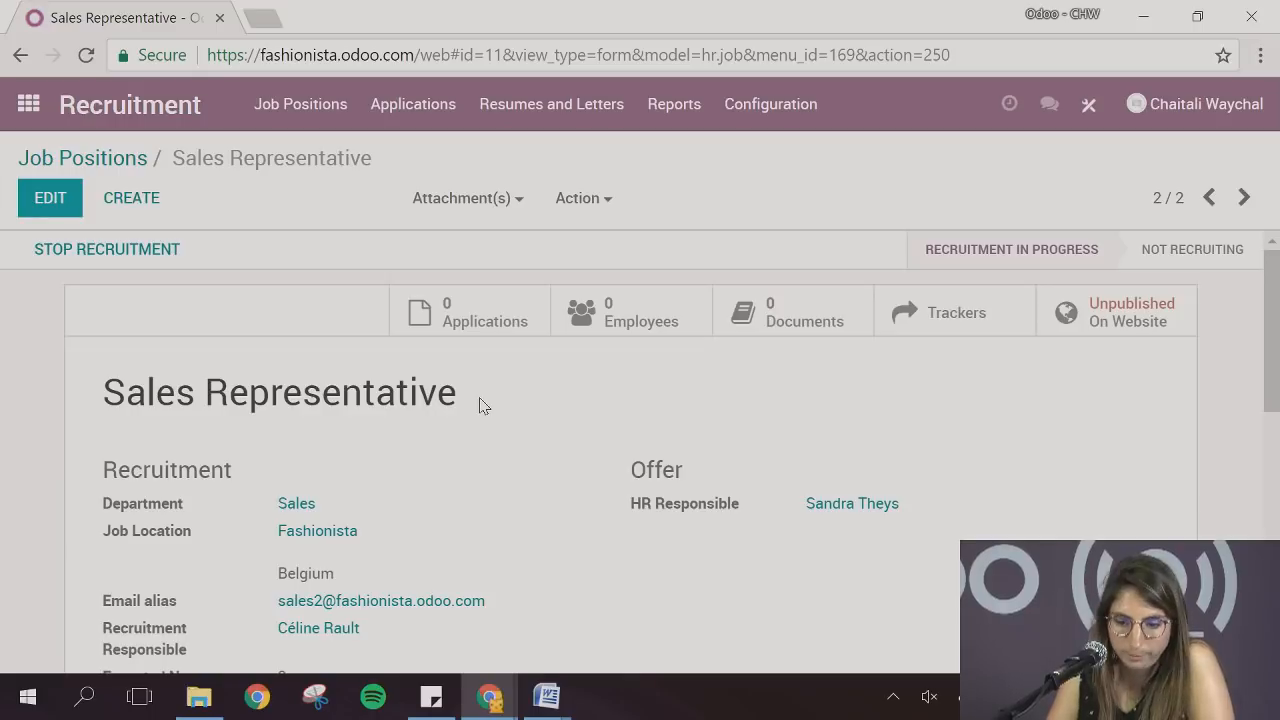
pyautogui.scroll(-3, 480, 404)
pyautogui.scroll(2, 480, 404)
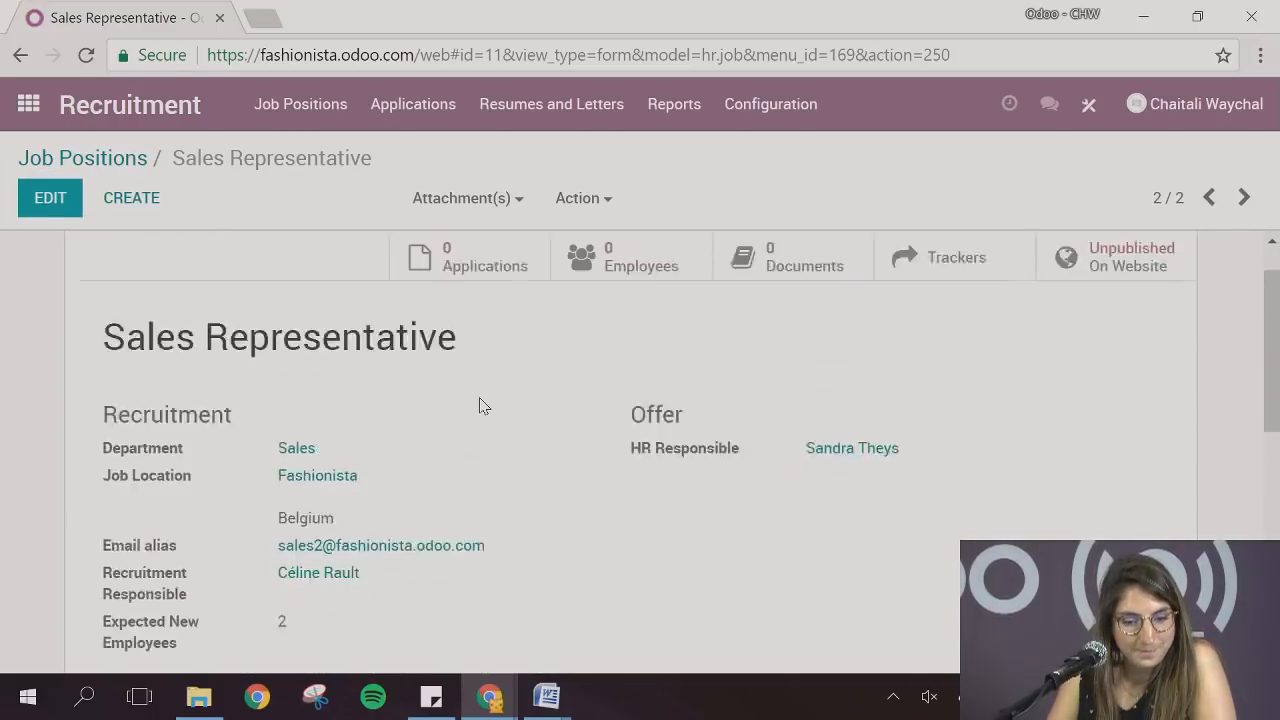
# Open the Sales Representative position's website page and examine its job summary, requirements, ratings and benefits
pyautogui.scroll(1, 480, 404)
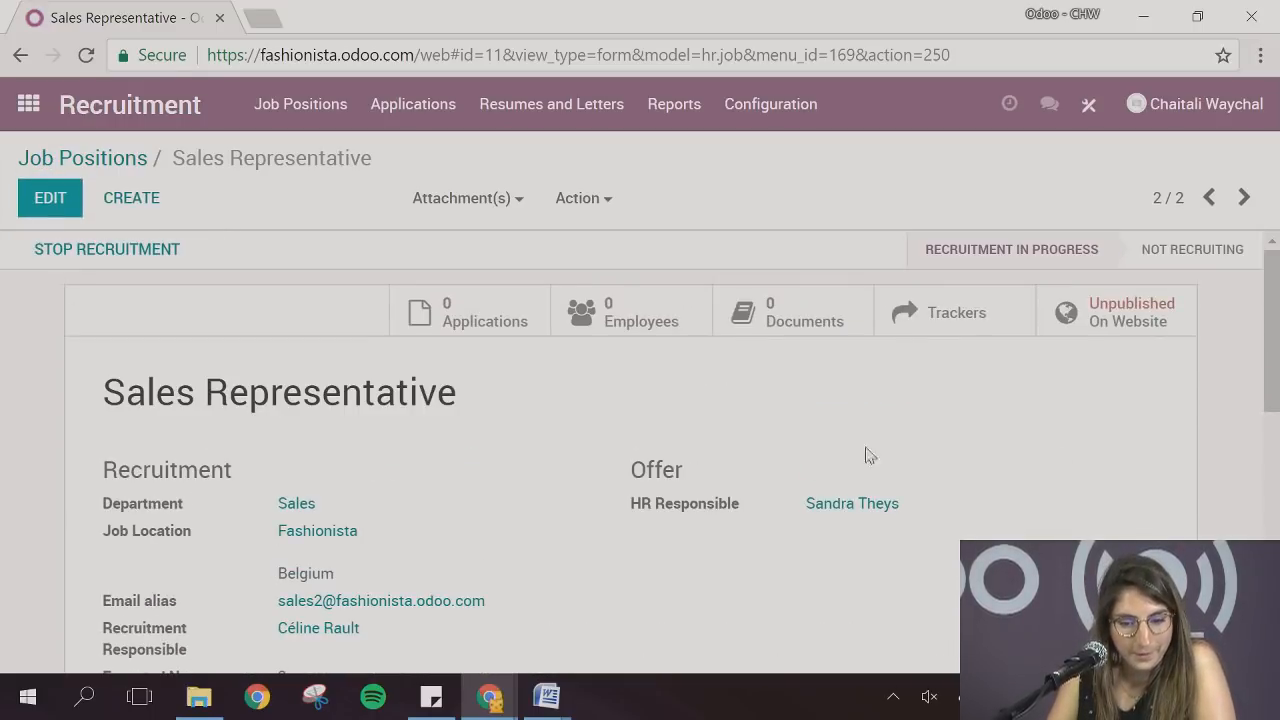
pyautogui.click(1120, 322)
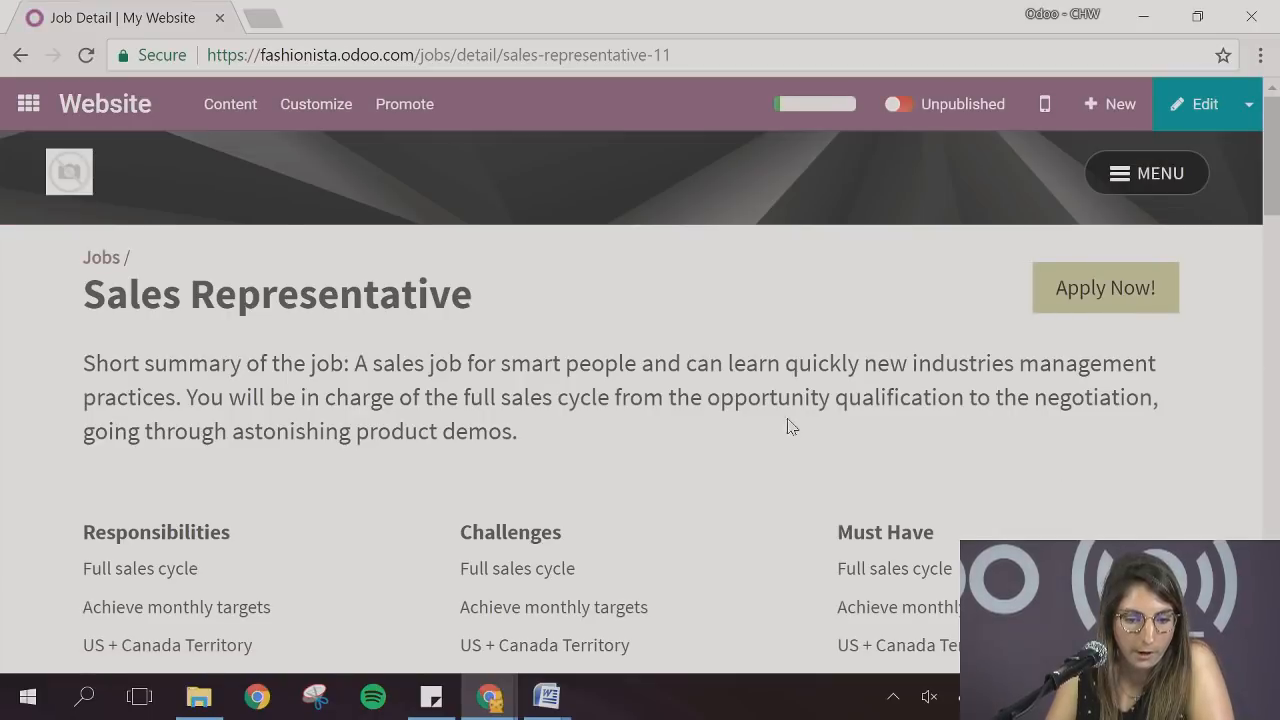
pyautogui.scroll(-6, 788, 427)
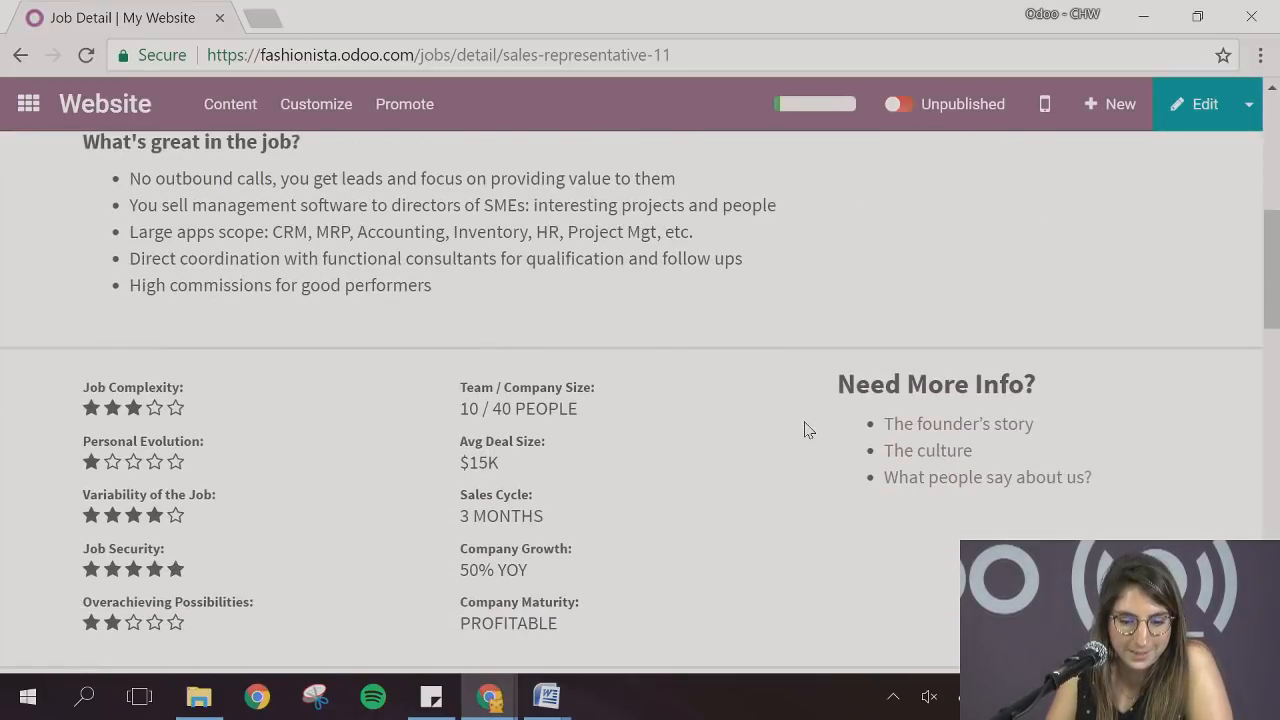
pyautogui.scroll(-2, 808, 429)
pyautogui.scroll(10, 808, 429)
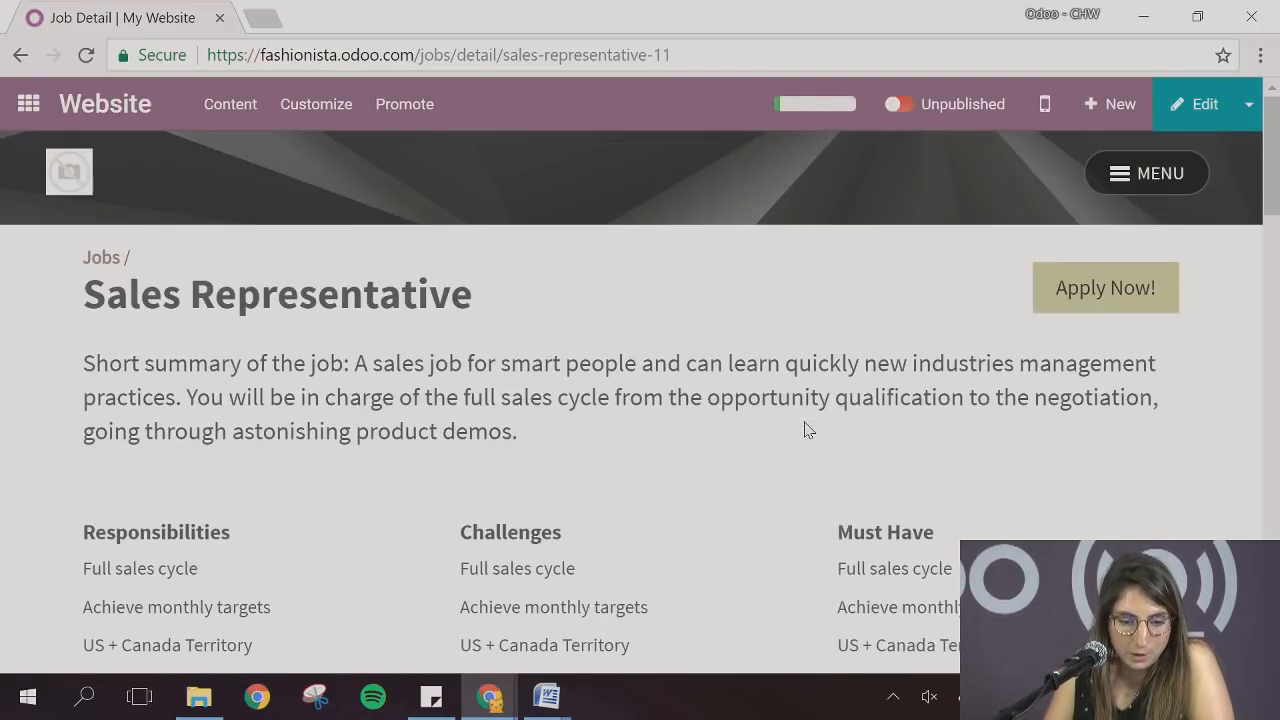
pyautogui.scroll(-1, 808, 429)
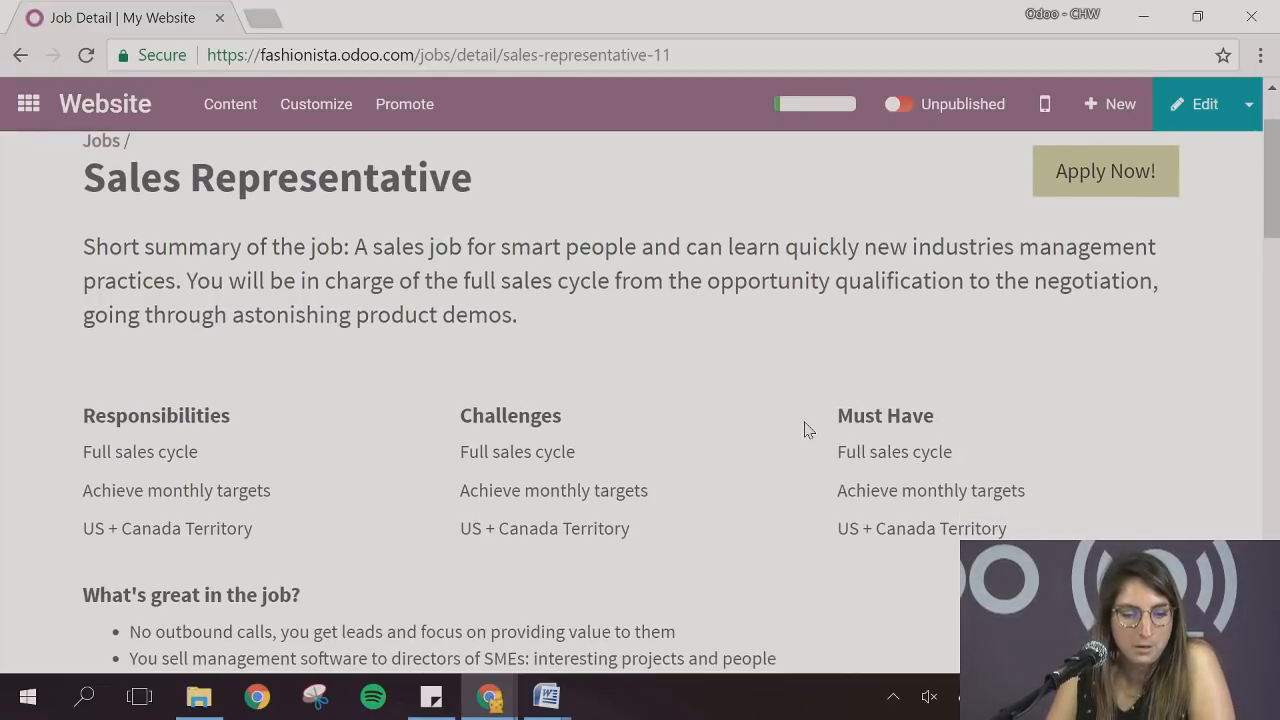
pyautogui.scroll(-3, 808, 429)
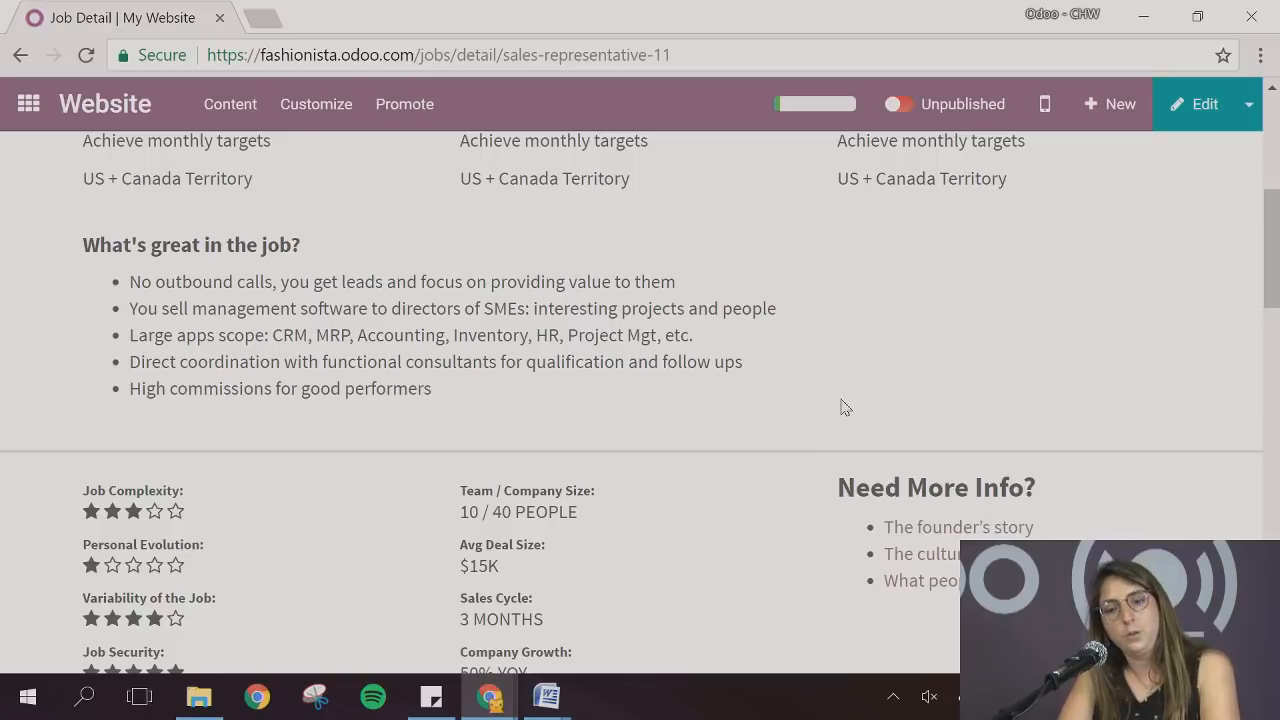
pyautogui.scroll(-8, 1050, 377)
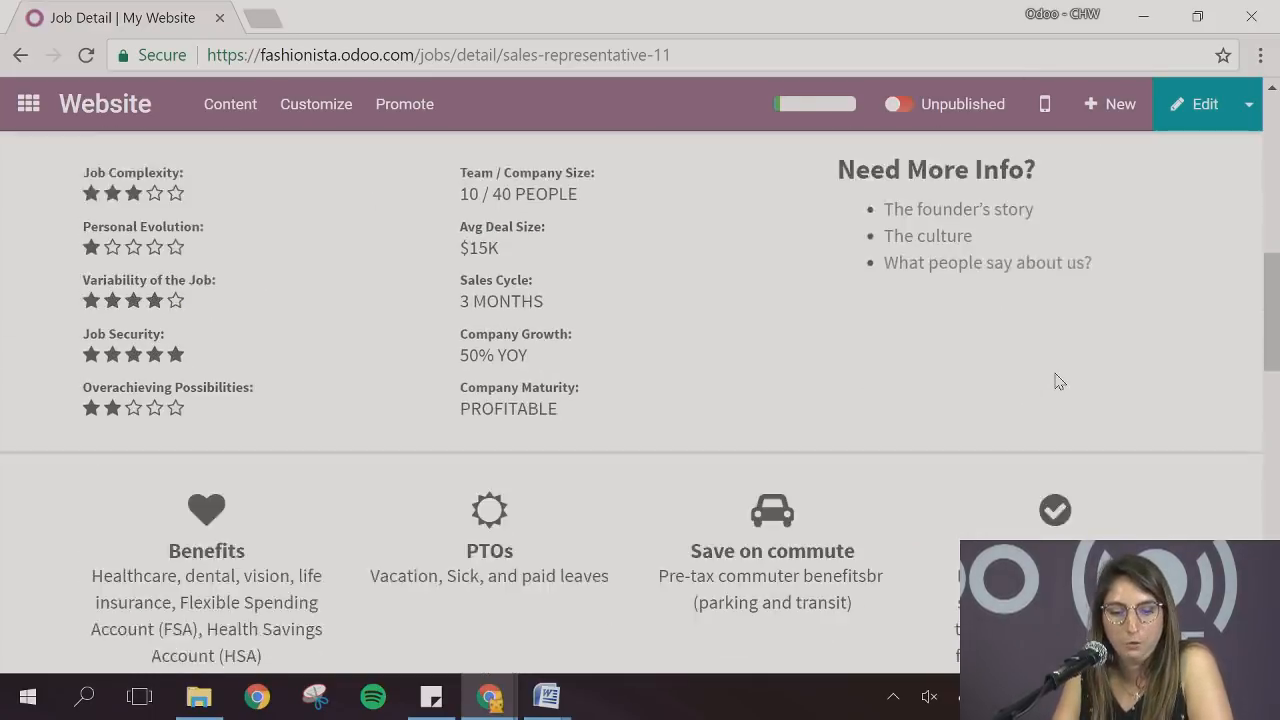
pyautogui.scroll(3, 1056, 380)
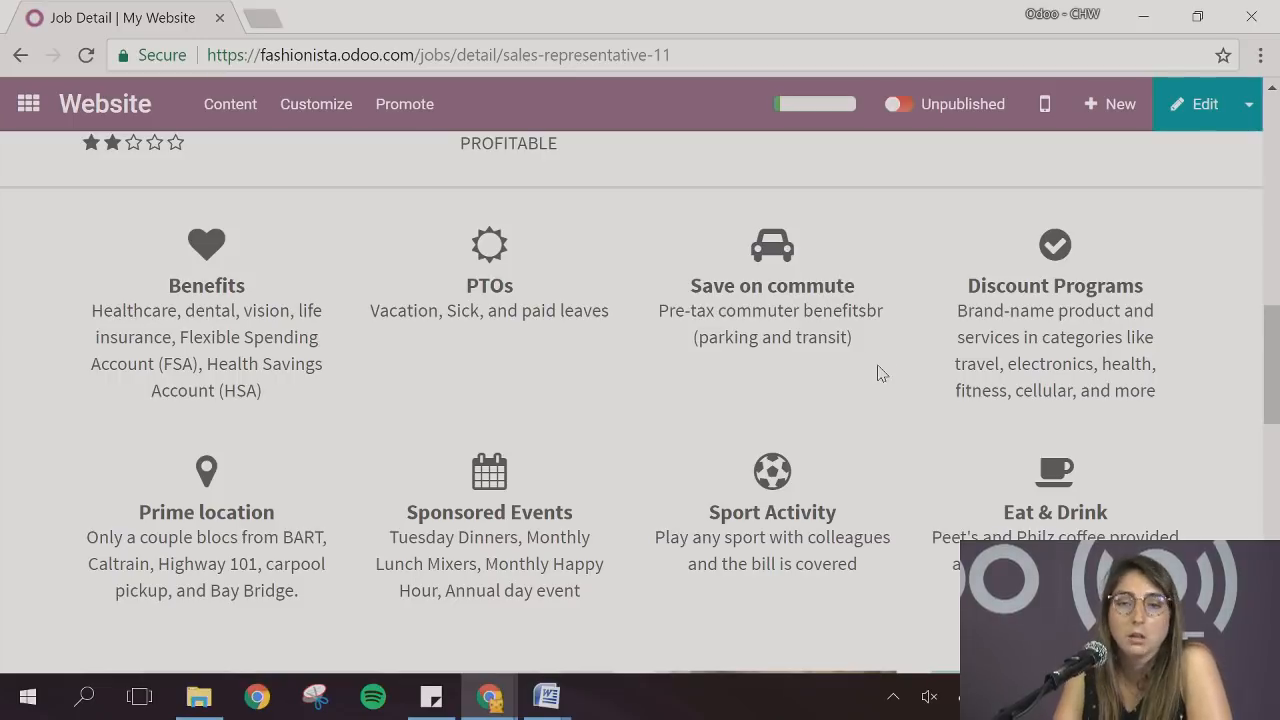
pyautogui.scroll(5, 877, 371)
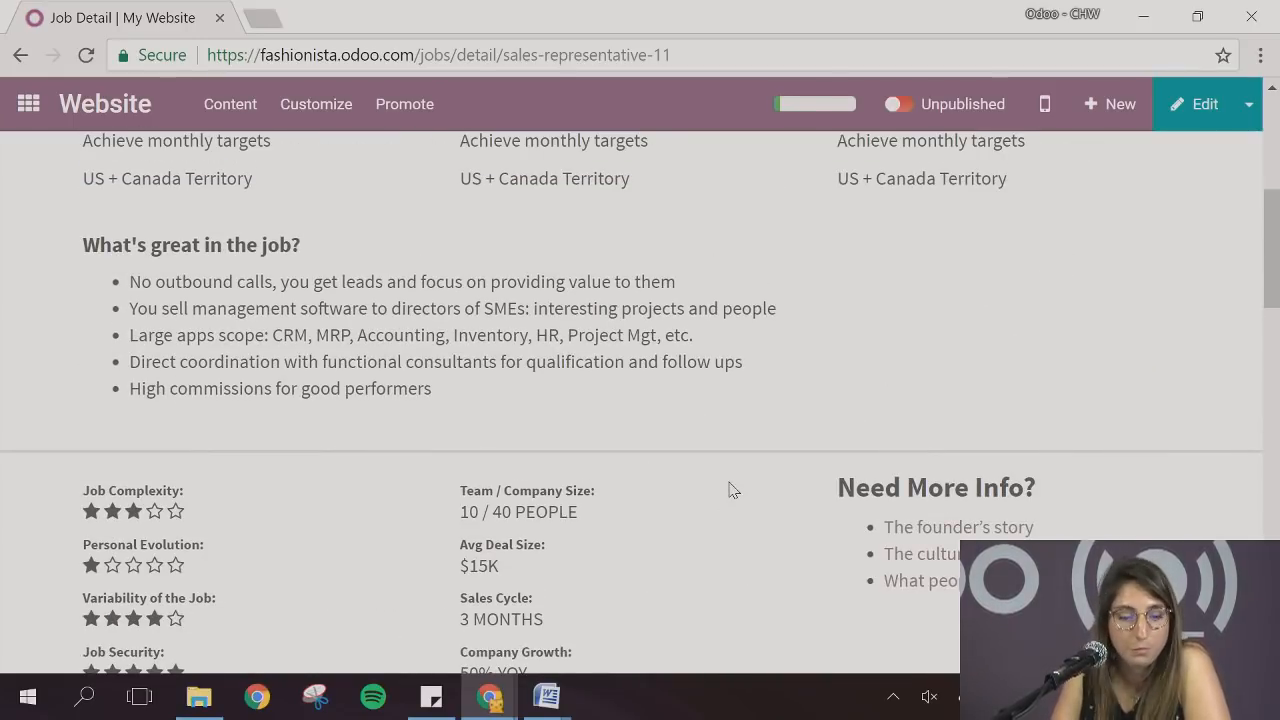
pyautogui.scroll(5, 731, 489)
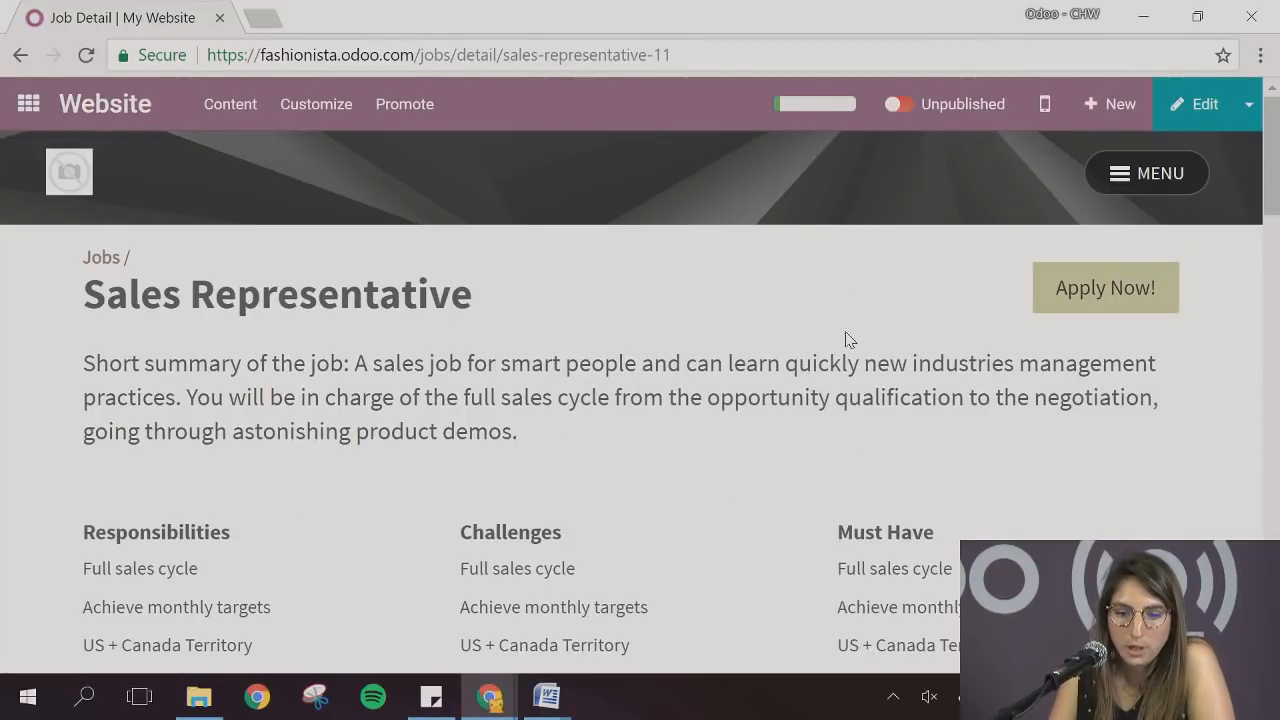
# Publish the Sales Representative job page on the website and return to the job positions in Recruitment
pyautogui.click(900, 106)
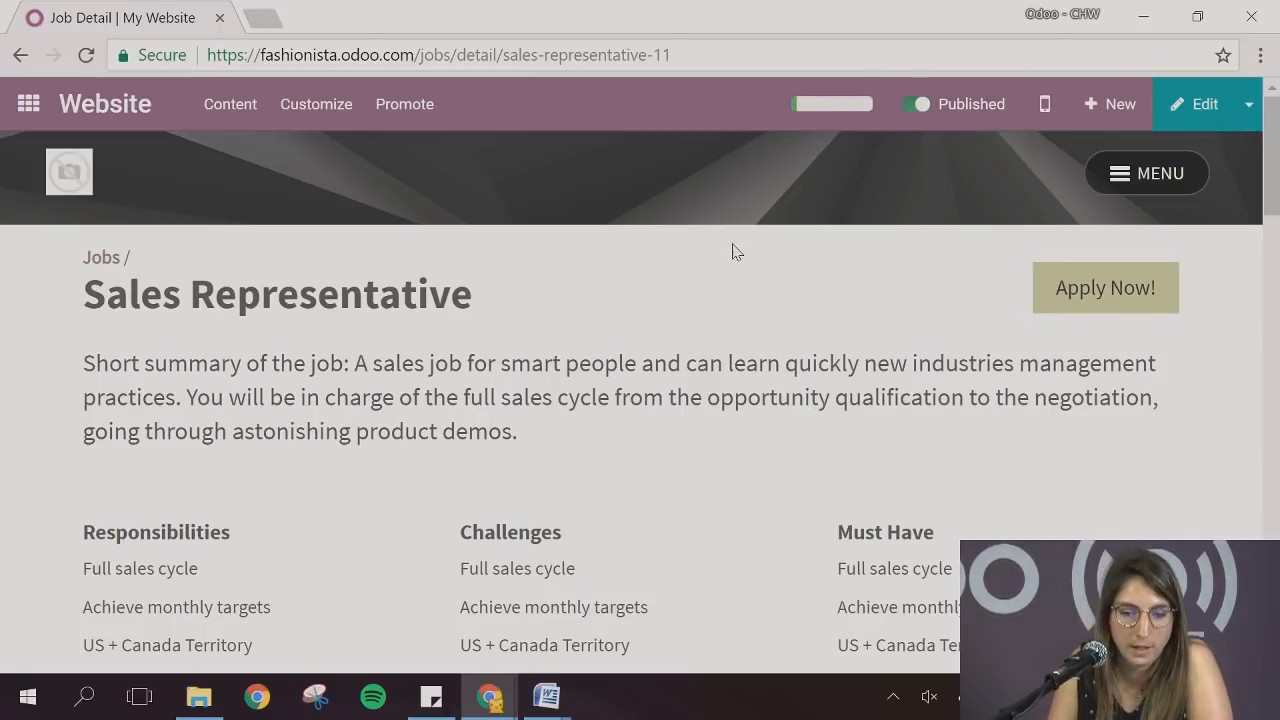
pyautogui.click(31, 111)
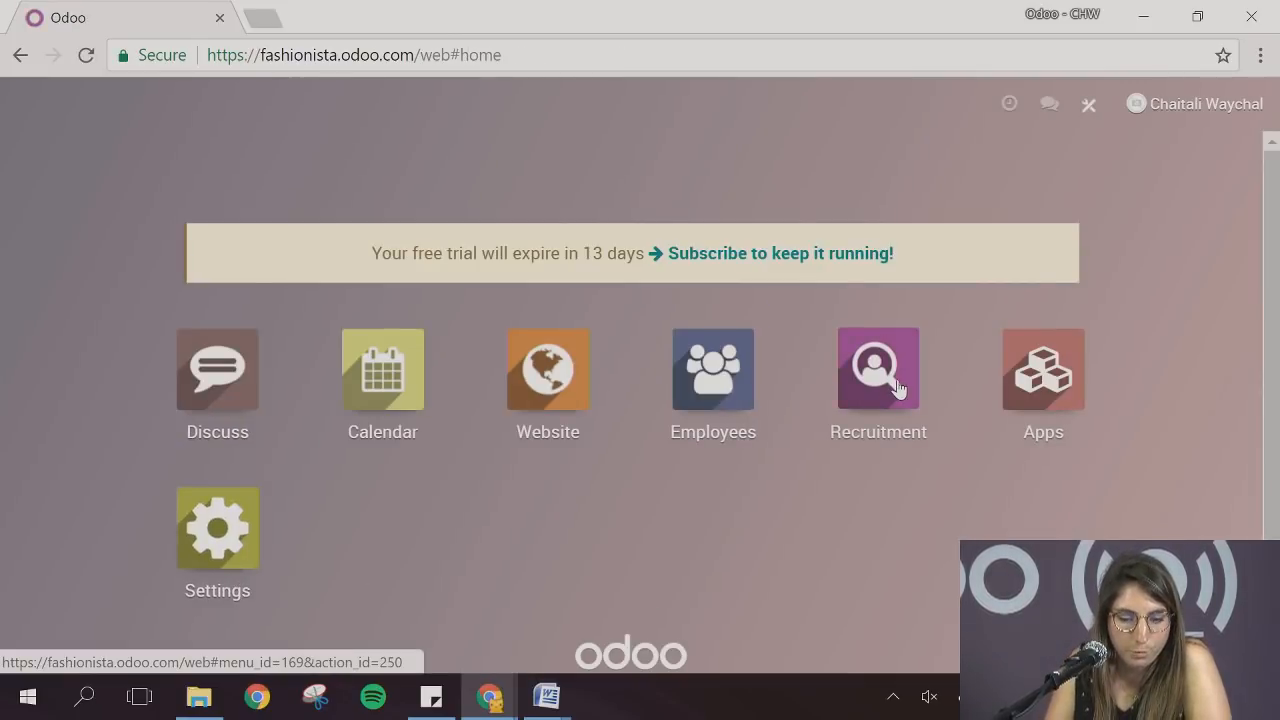
pyautogui.click(894, 405)
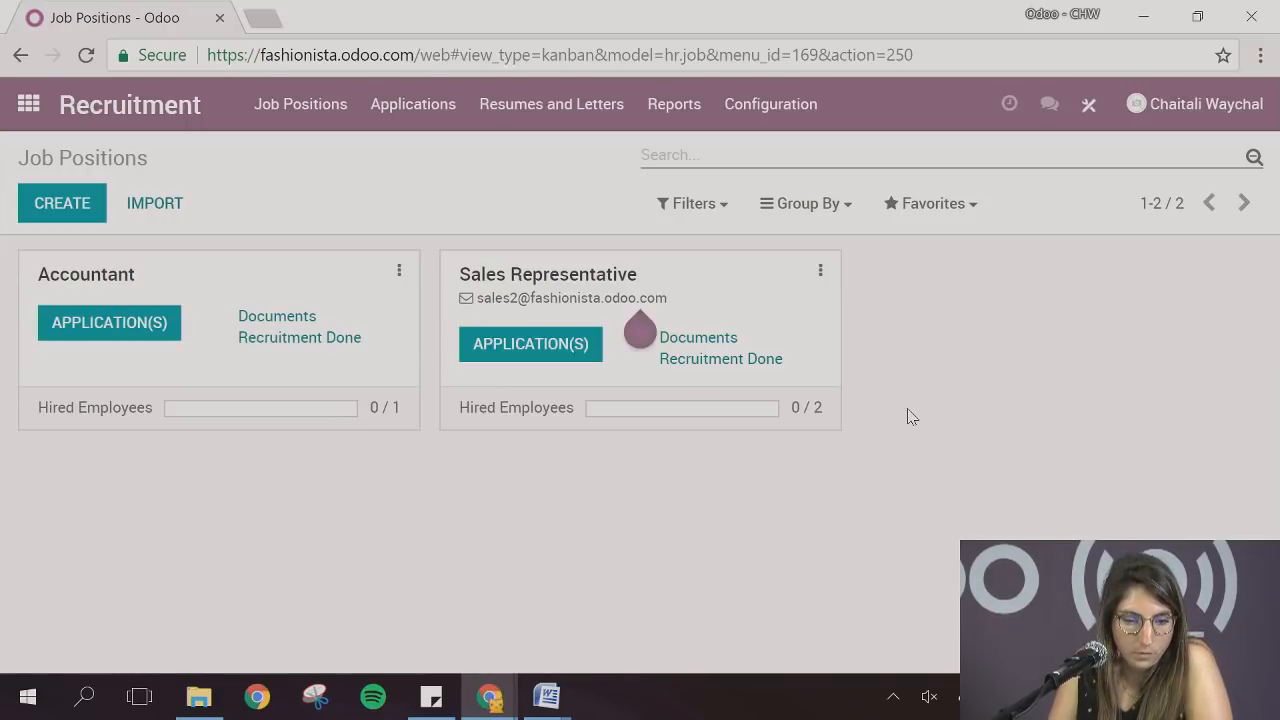
# Open the Sales Representative applications and add the stage columns New and Phone interview
pyautogui.click(567, 355)
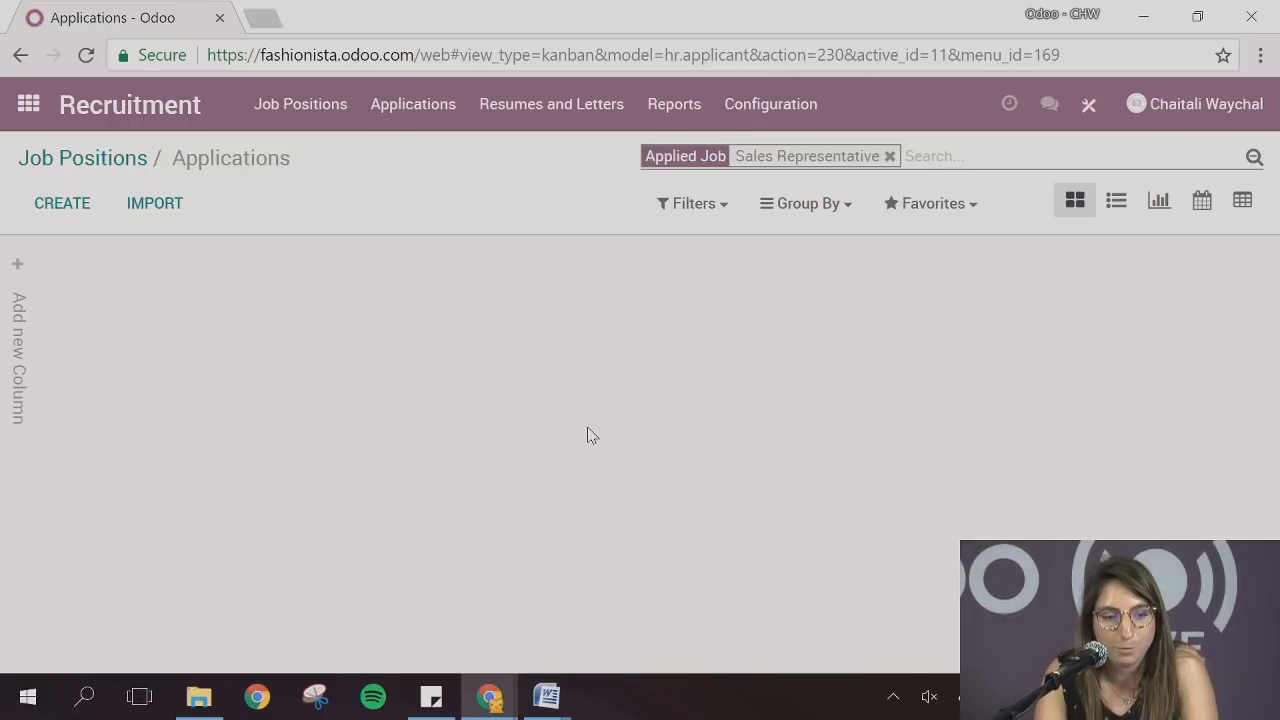
pyautogui.click(27, 297)
pyautogui.write('New')
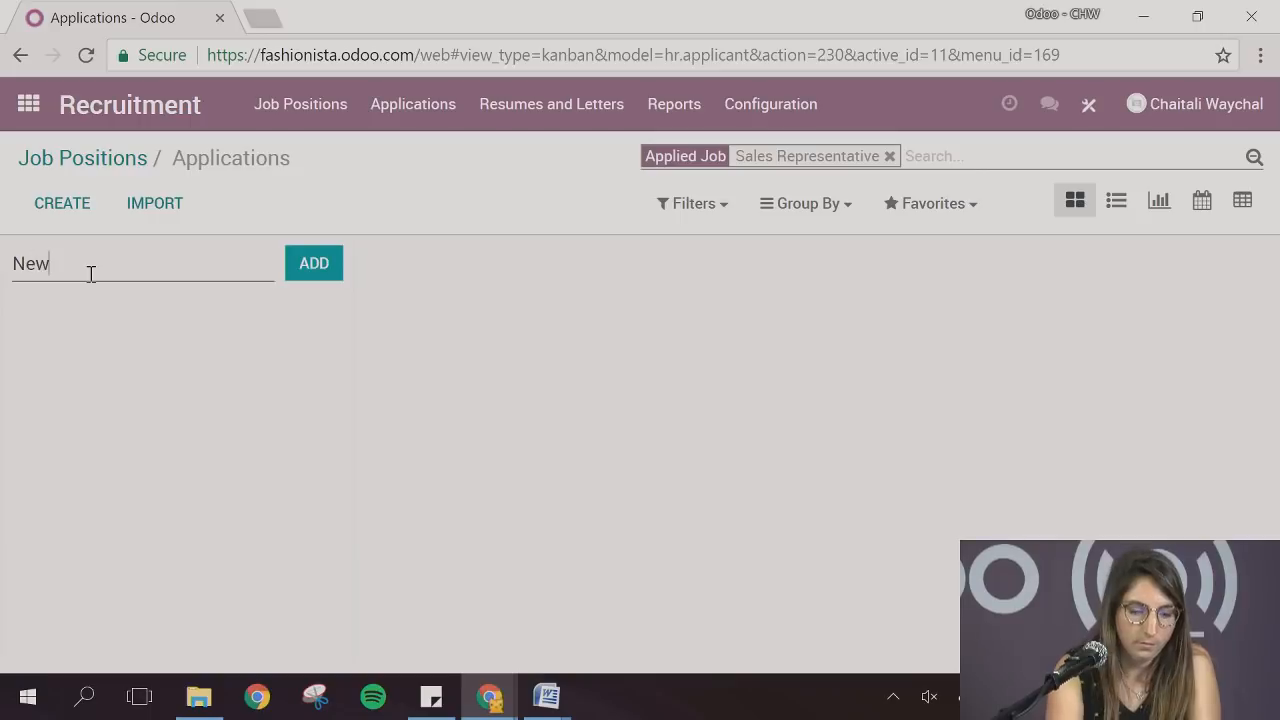
pyautogui.click(302, 263)
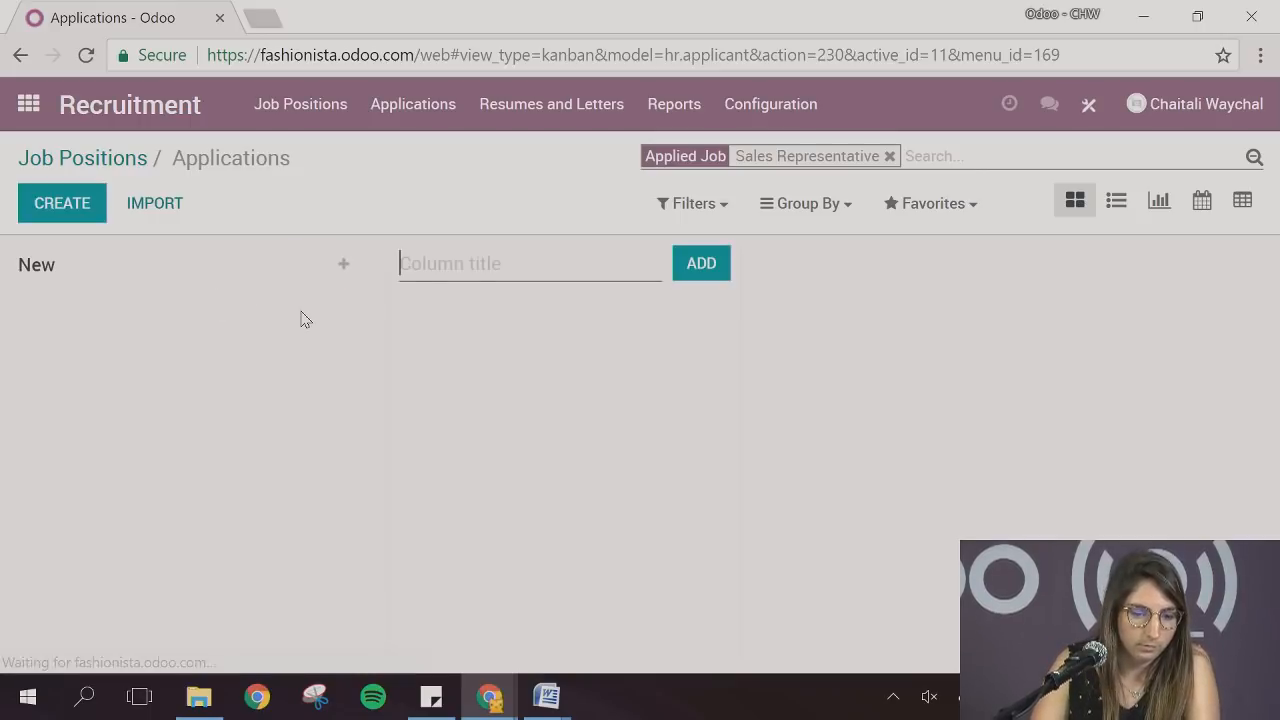
pyautogui.write('Phone intervie')
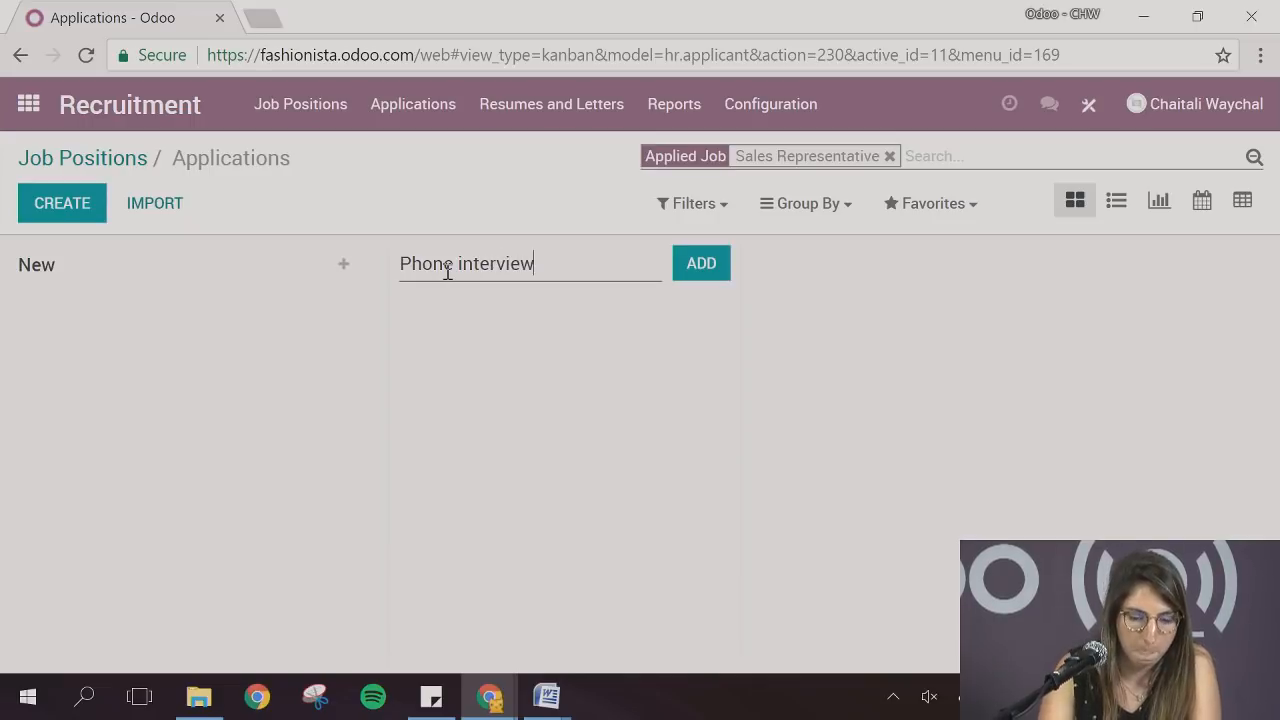
pyautogui.write('w')
pyautogui.click(700, 263)
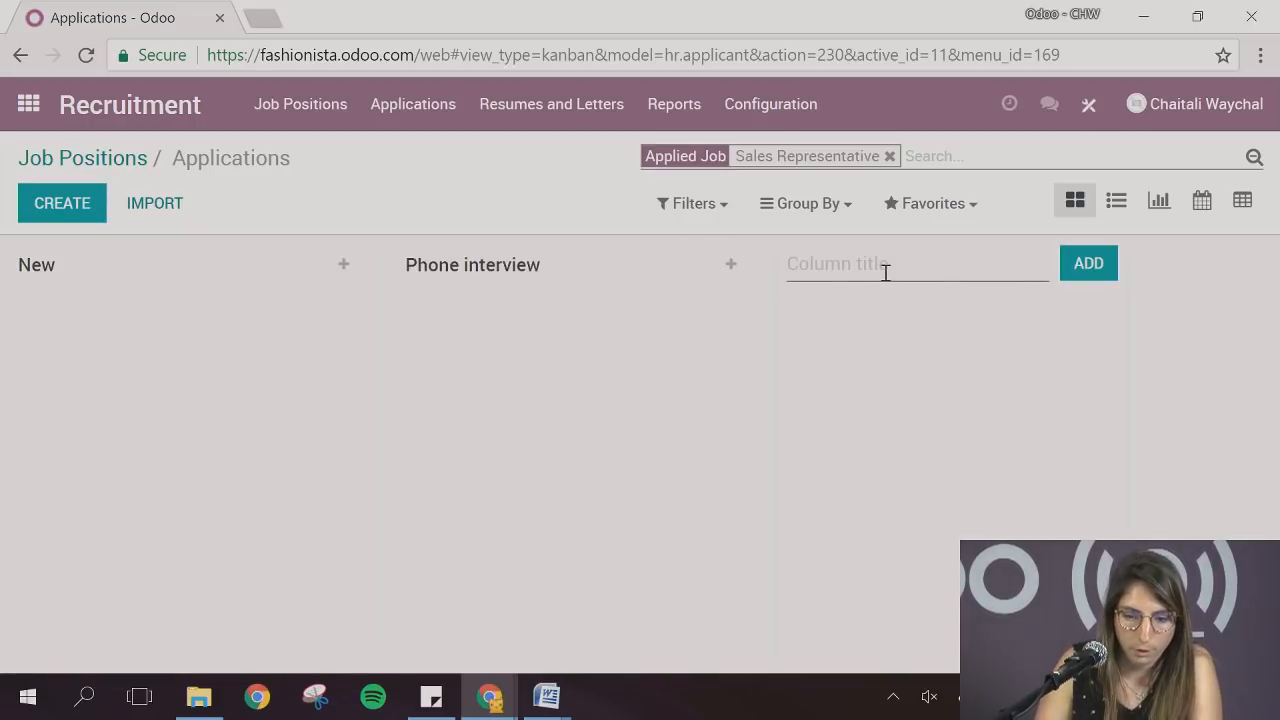
# Add the stage columns Face to face interview, Hired and Refused to the Sales Representative applications
pyautogui.write('Face to fac')
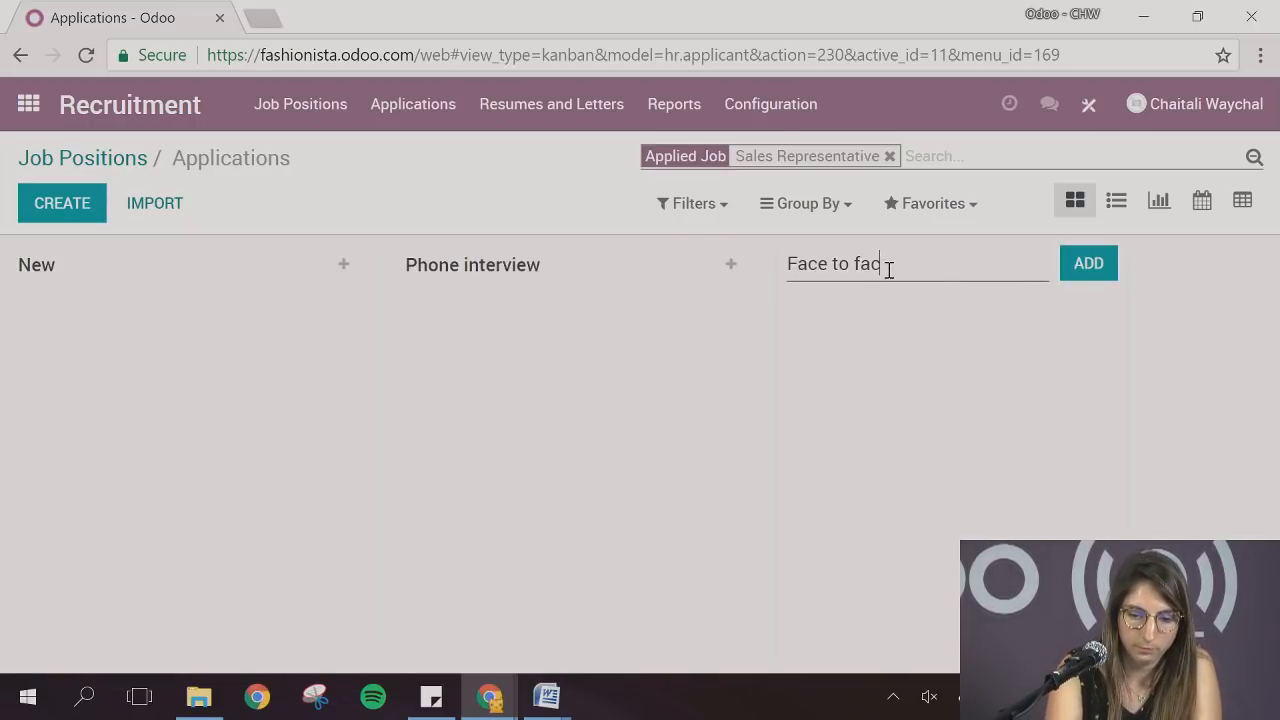
pyautogui.write('e interview')
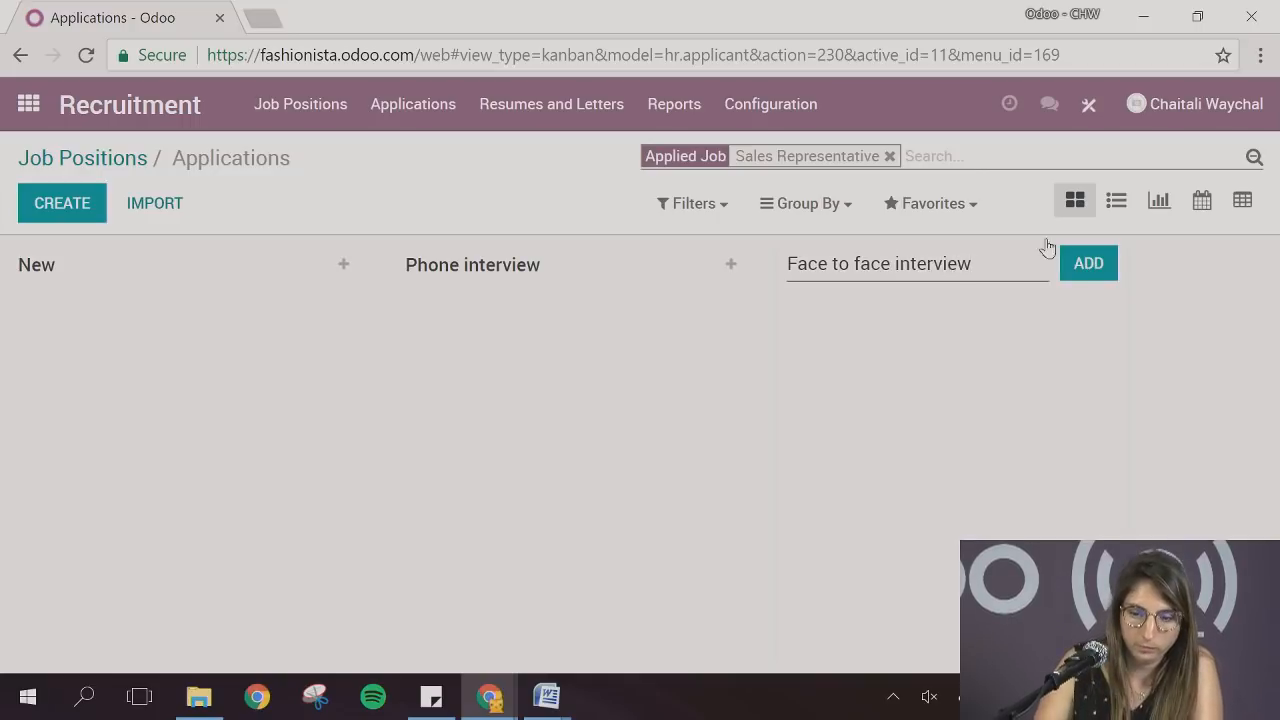
pyautogui.click(1088, 263)
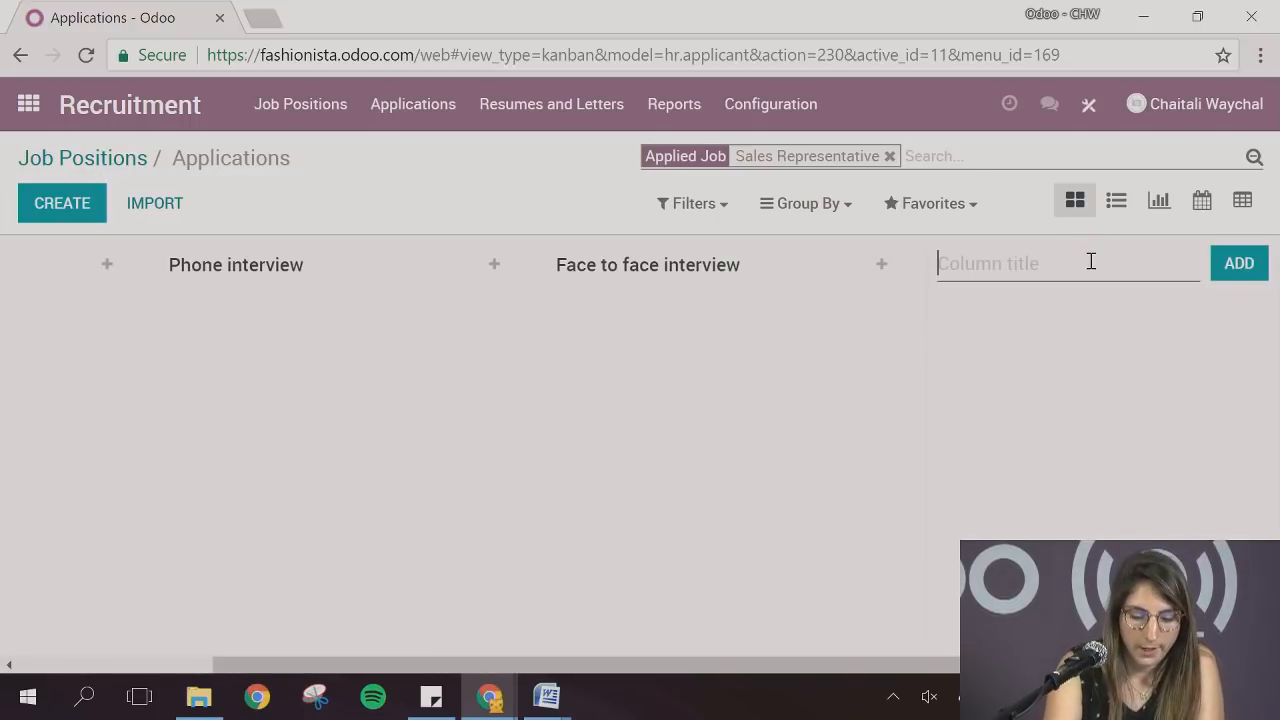
pyautogui.write('Hired')
pyautogui.click(1262, 270)
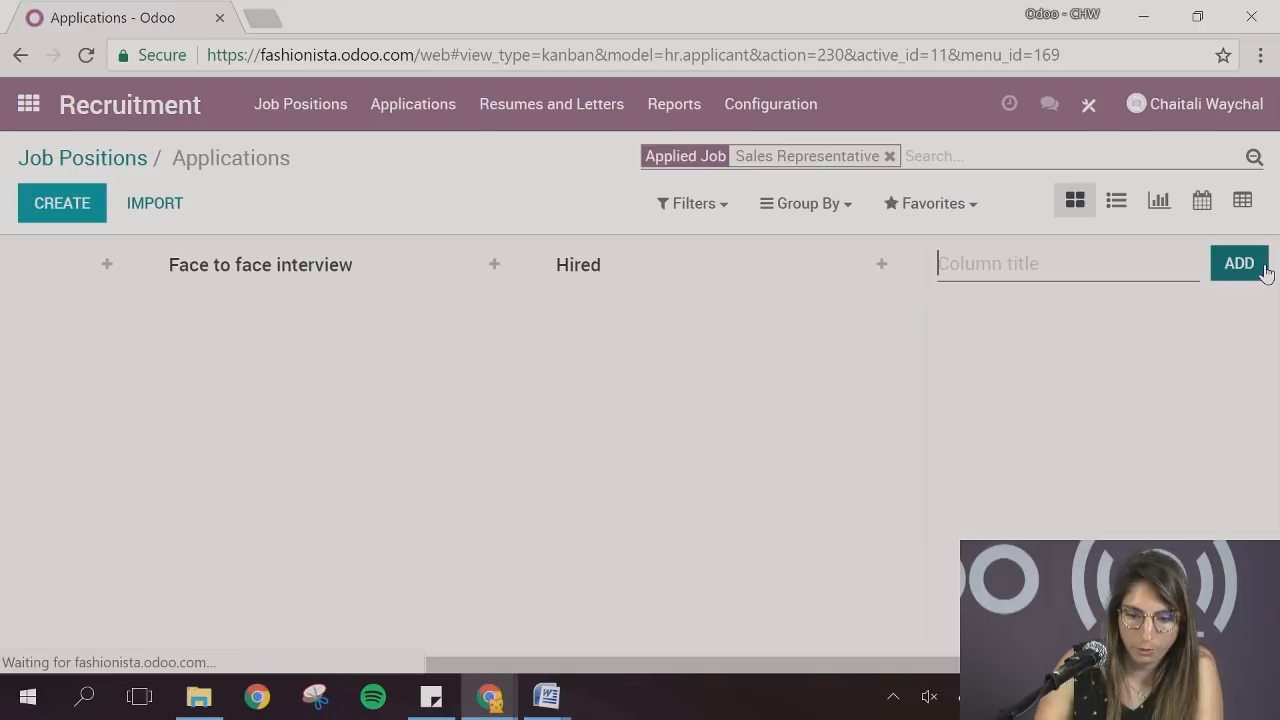
pyautogui.write('Refused')
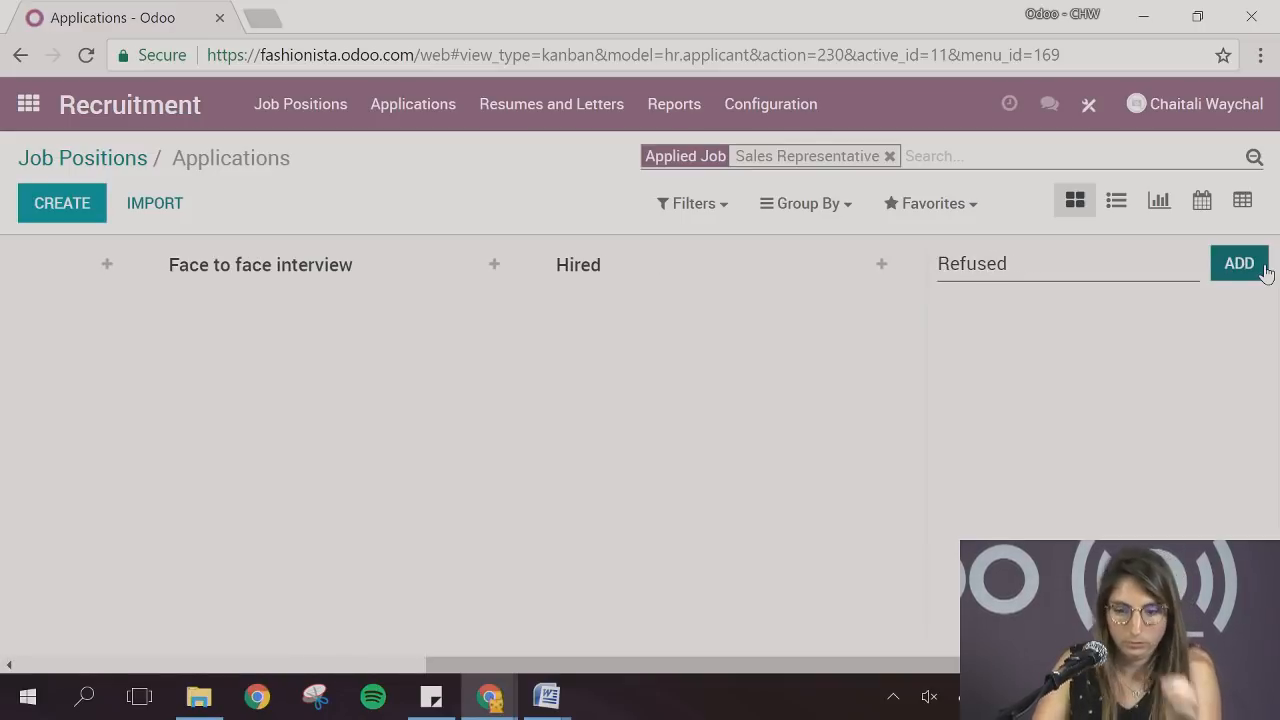
pyautogui.click(1262, 272)
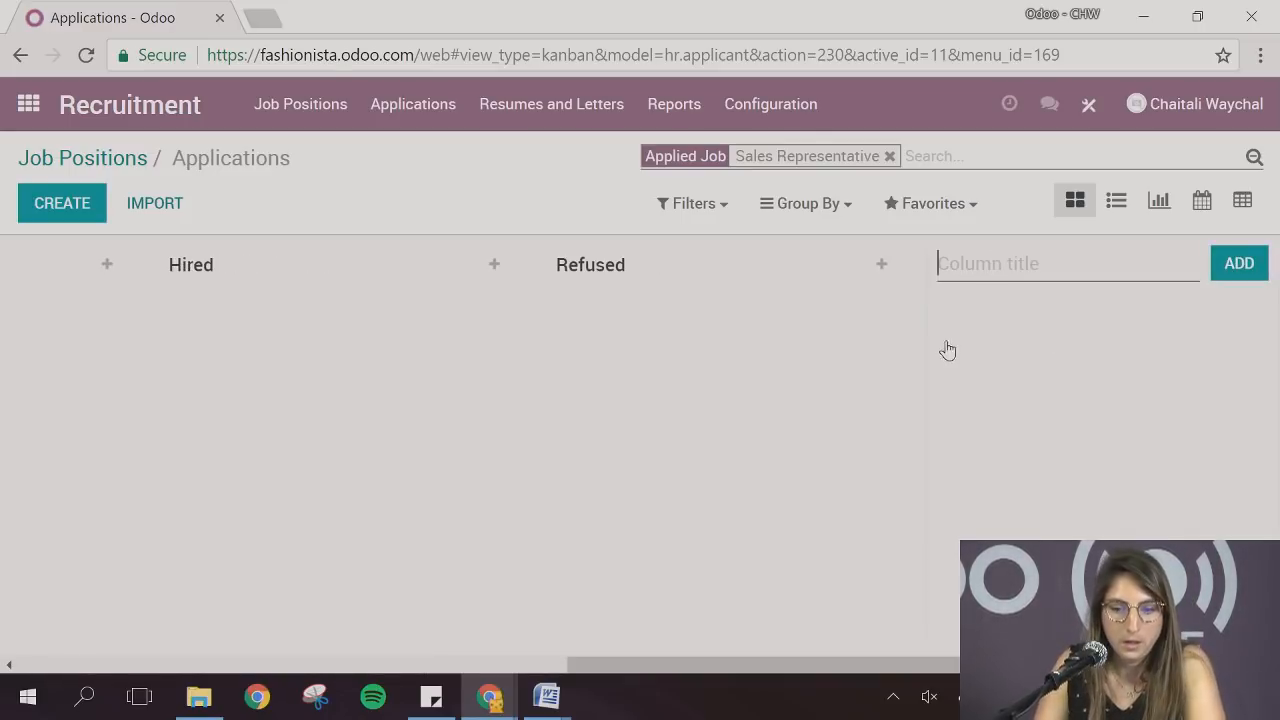
pyautogui.moveTo(696, 663); pyautogui.dragTo(3, 635)
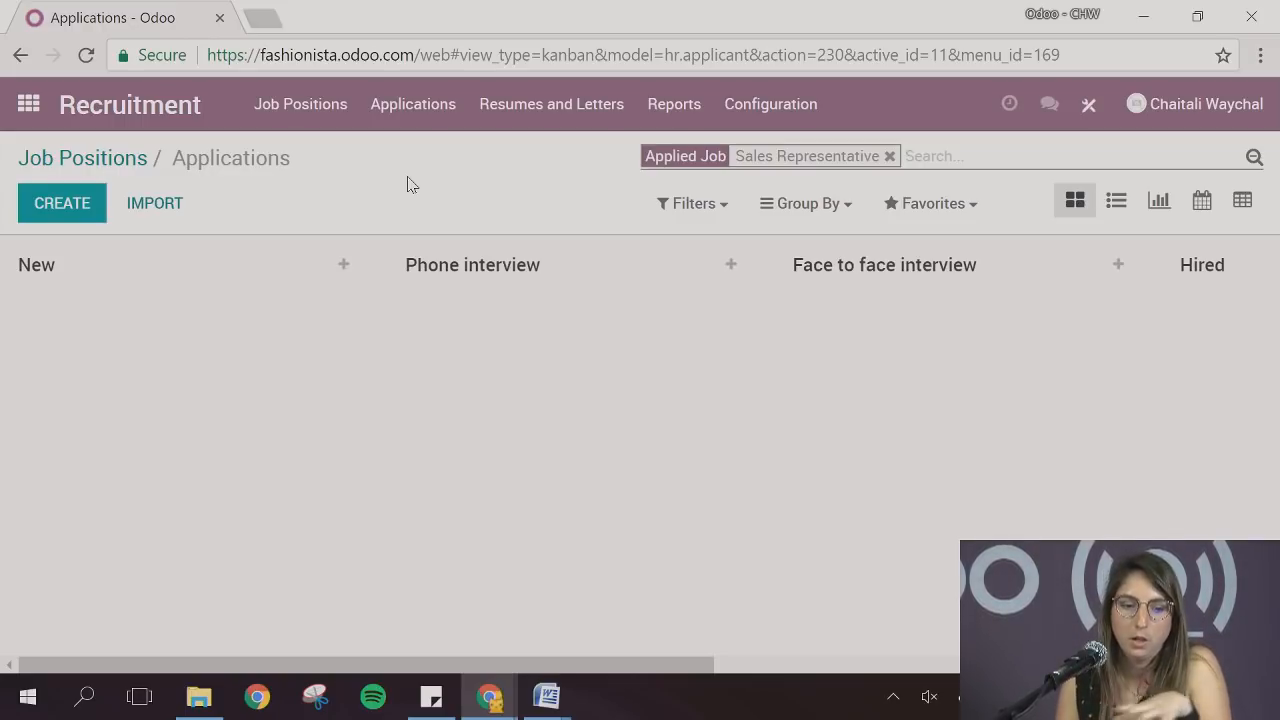
# Switch to the incognito browser window, reload the Fashionista website and open its Jobs page from the footer
pyautogui.click(487, 715)
pyautogui.click(568, 640)
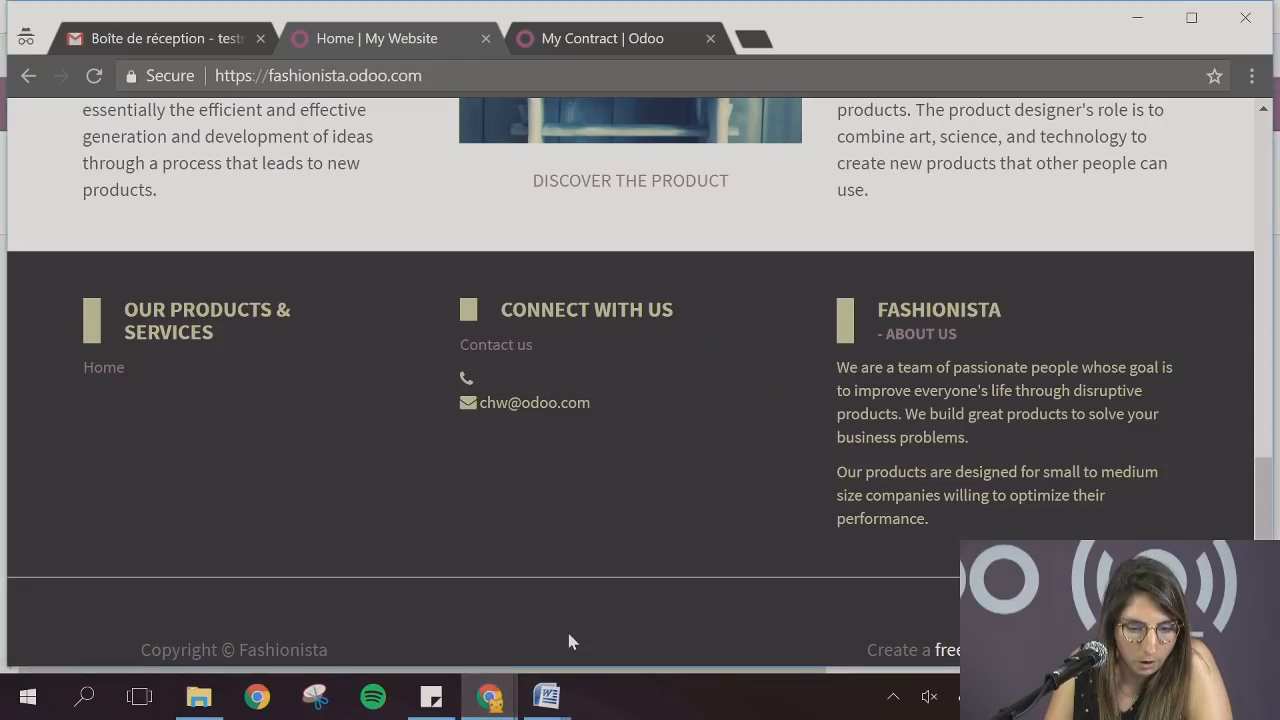
pyautogui.scroll(15, 578, 522)
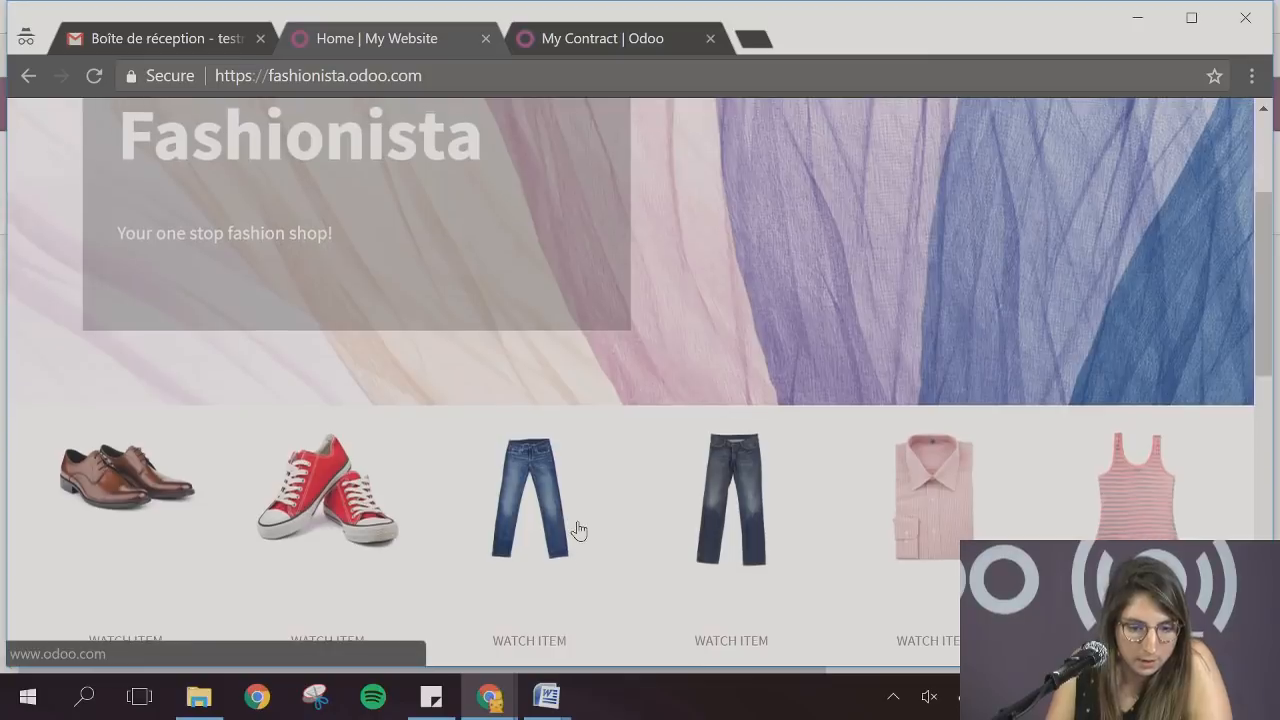
pyautogui.scroll(-2, 578, 522)
pyautogui.scroll(-2, 577, 530)
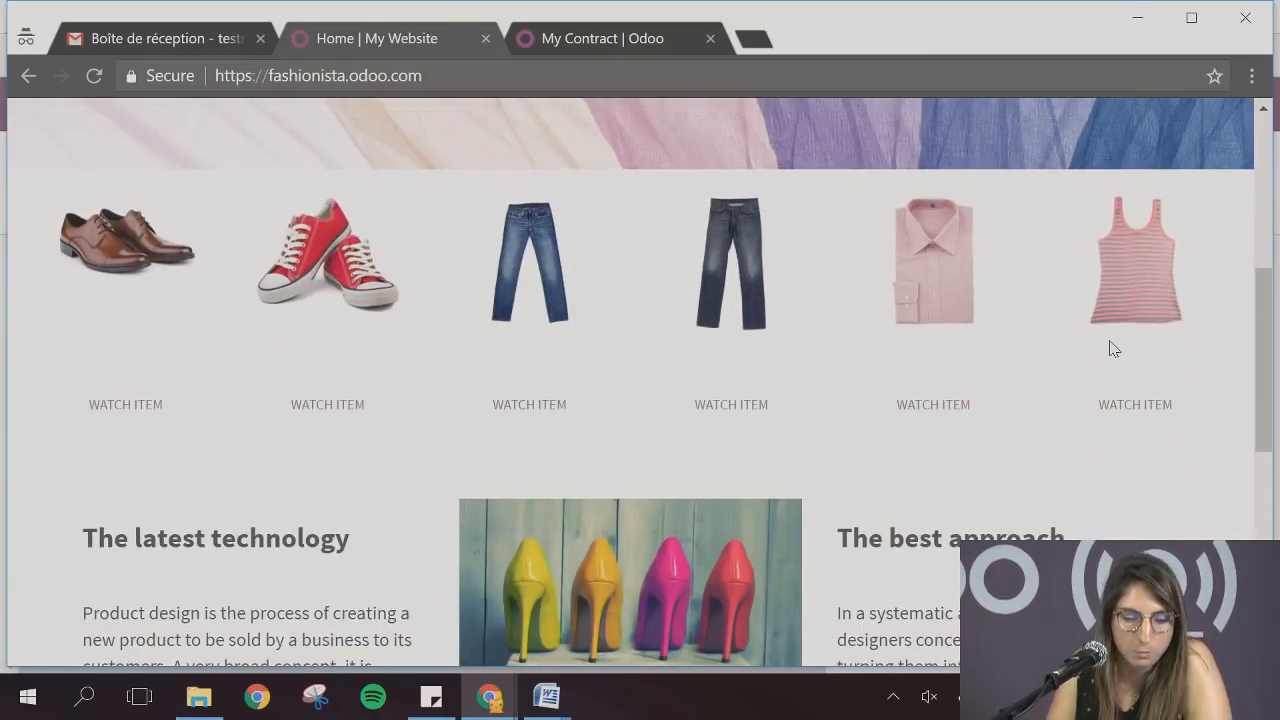
pyautogui.scroll(-4, 1085, 355)
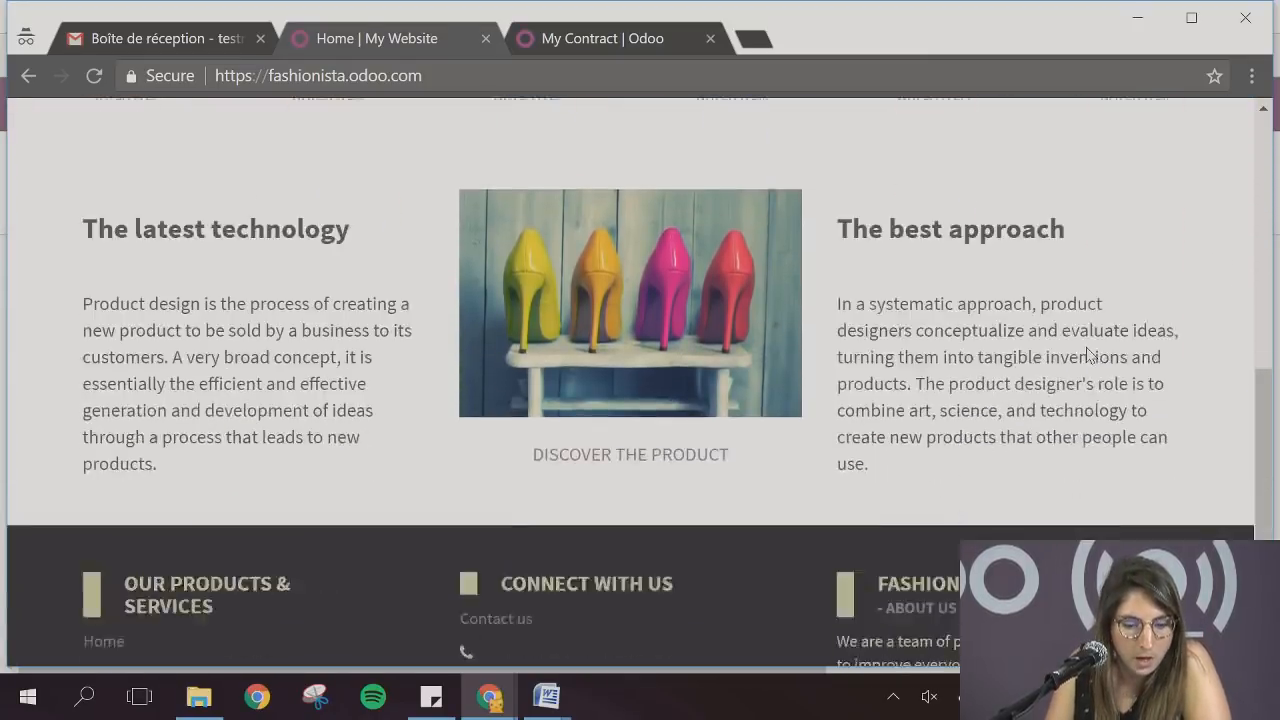
pyautogui.click(94, 77)
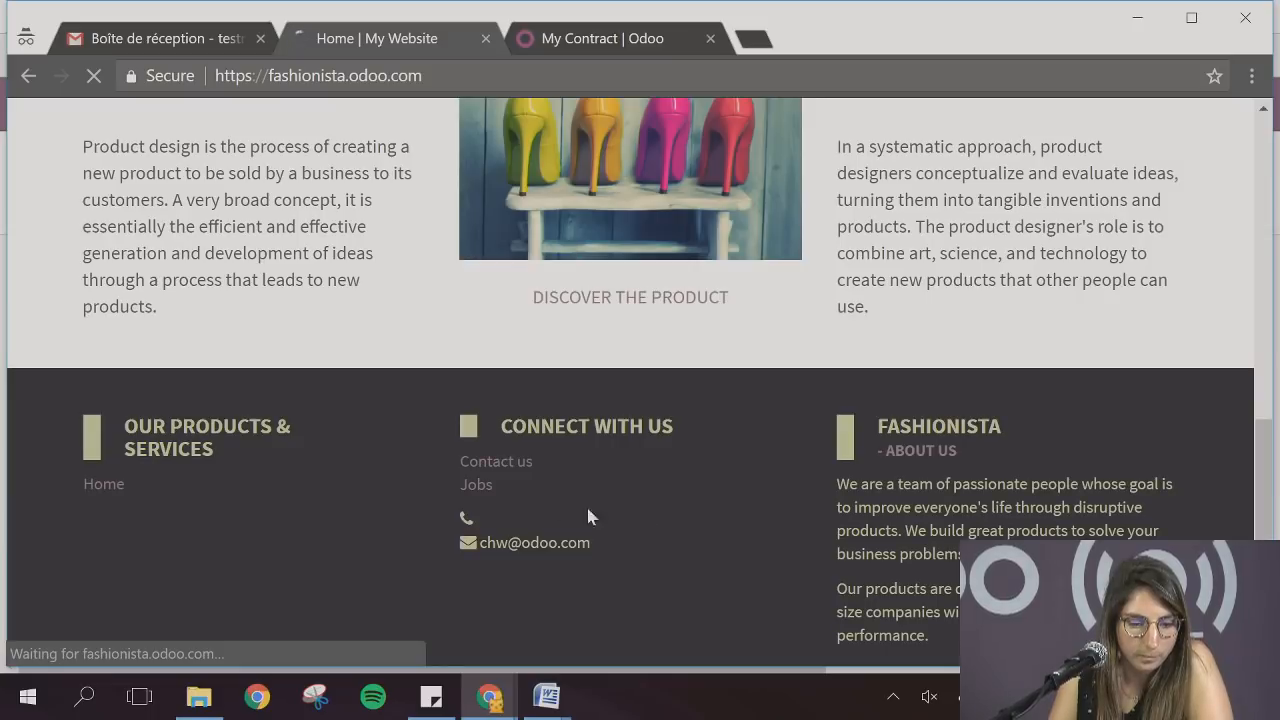
pyautogui.click(477, 486)
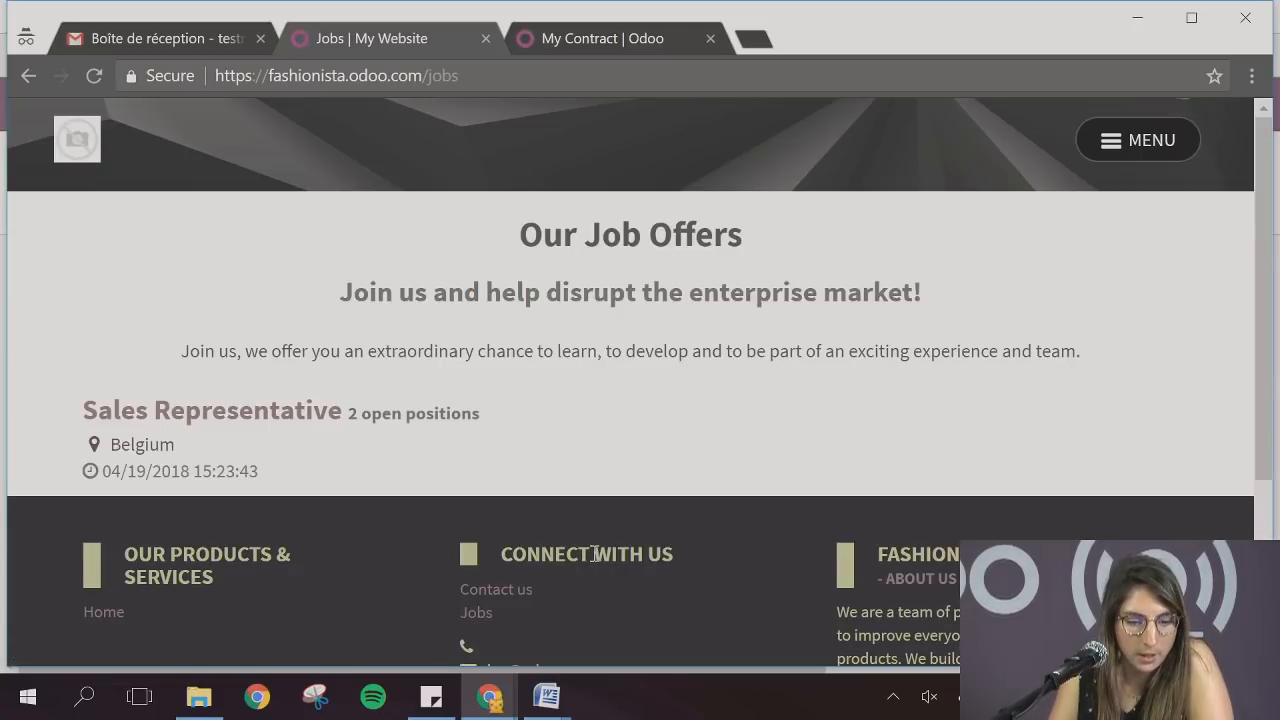
# View the Sales Representative job offer as a visitor and open its application form
pyautogui.click(258, 420)
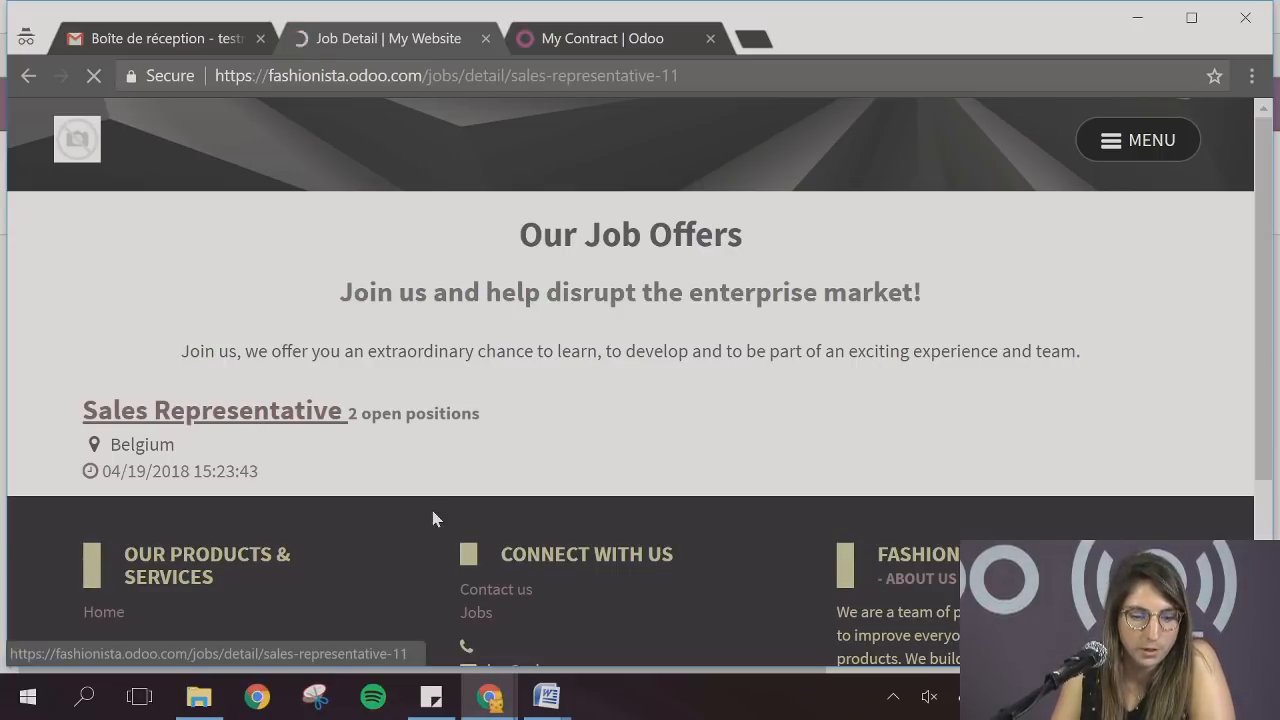
pyautogui.scroll(-2, 431, 512)
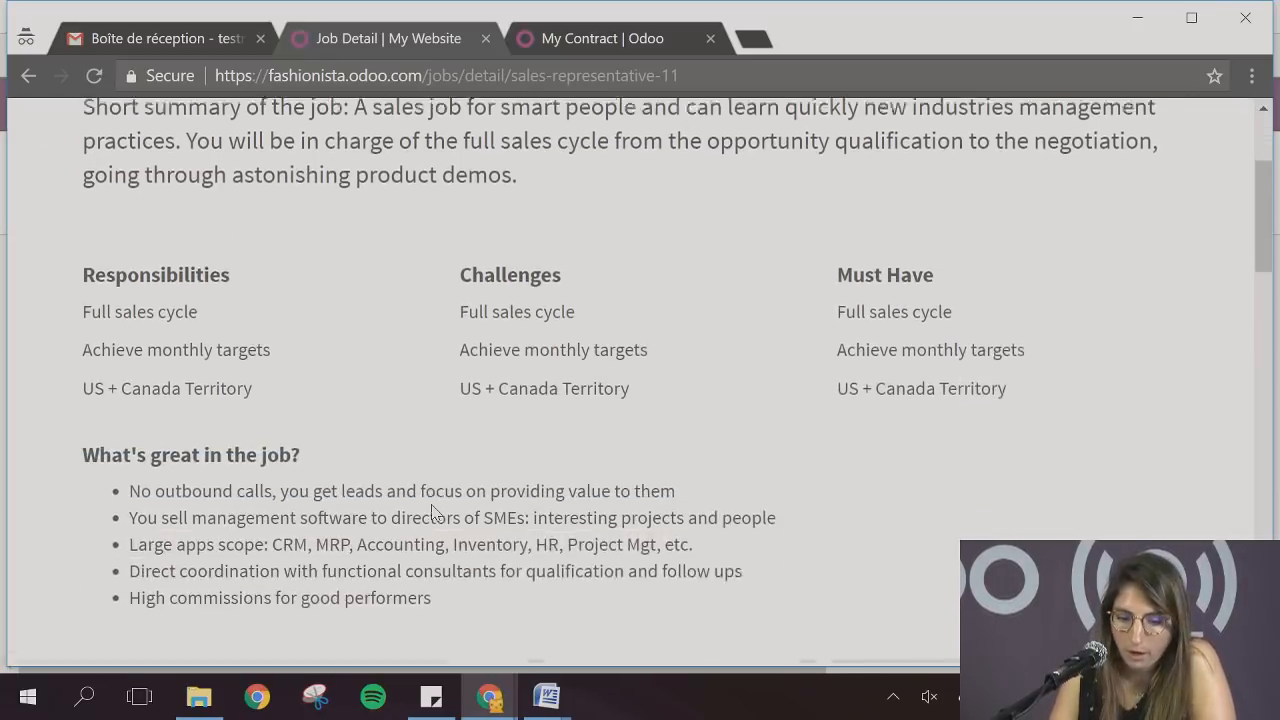
pyautogui.scroll(2, 431, 512)
pyautogui.click(1070, 268)
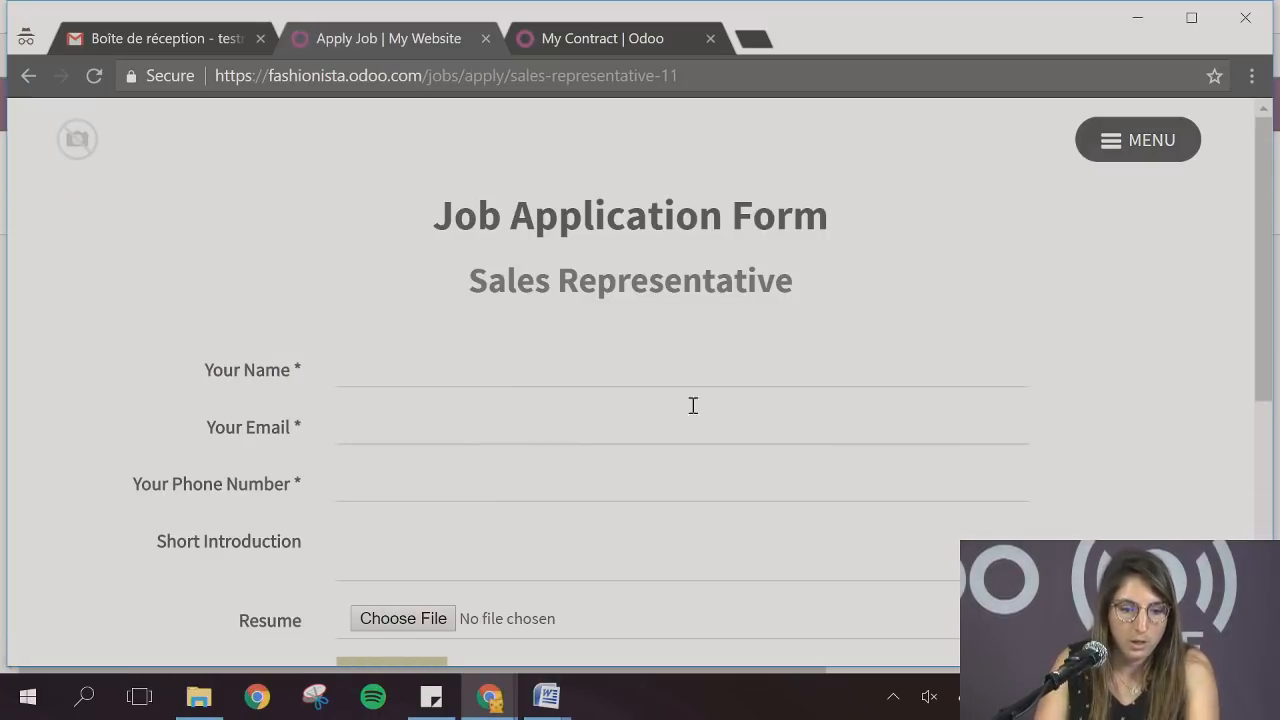
# Fill in the applicant's full name, e-mail and phone number on the Sales Representative application form
pyautogui.click(607, 374)
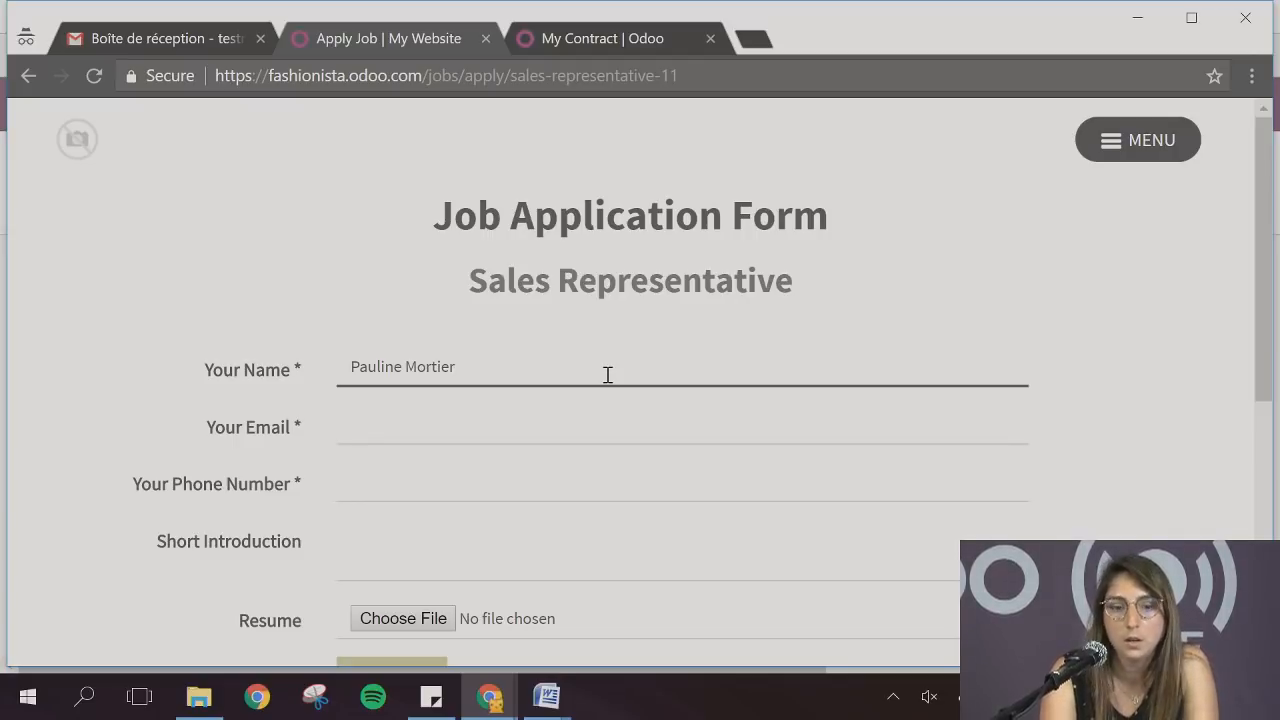
pyautogui.click(540, 431)
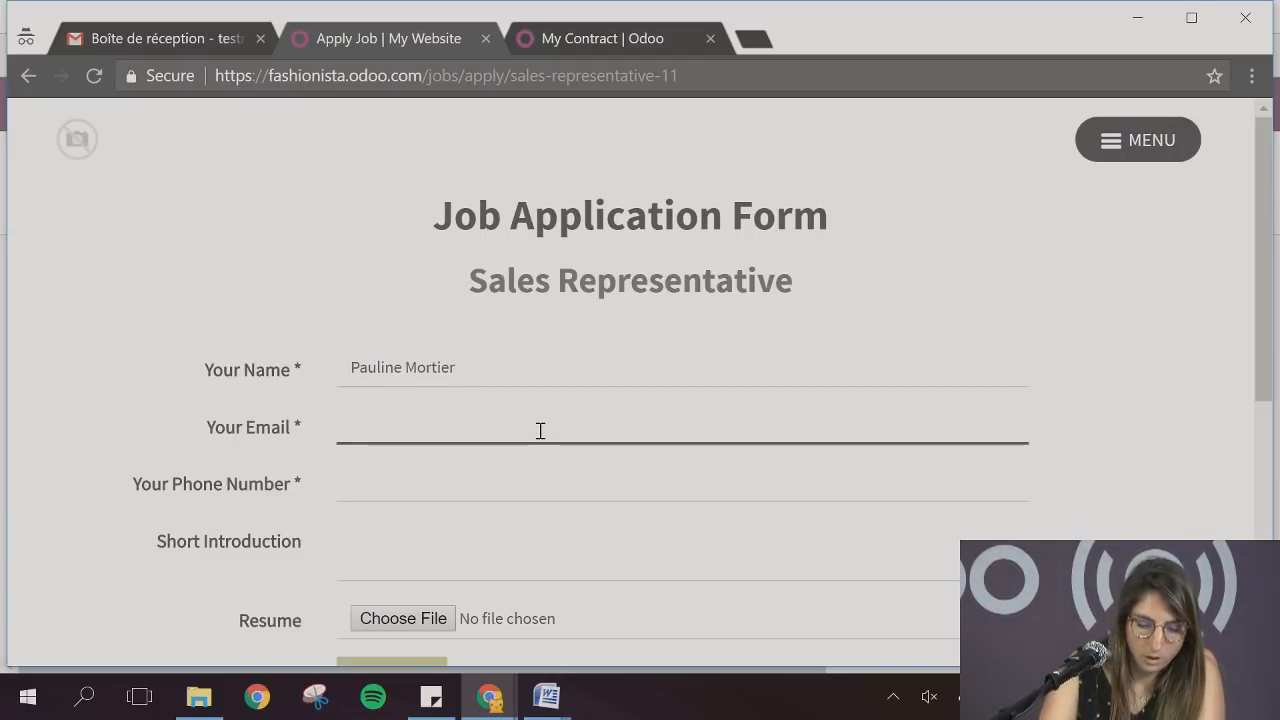
pyautogui.write('pauline')
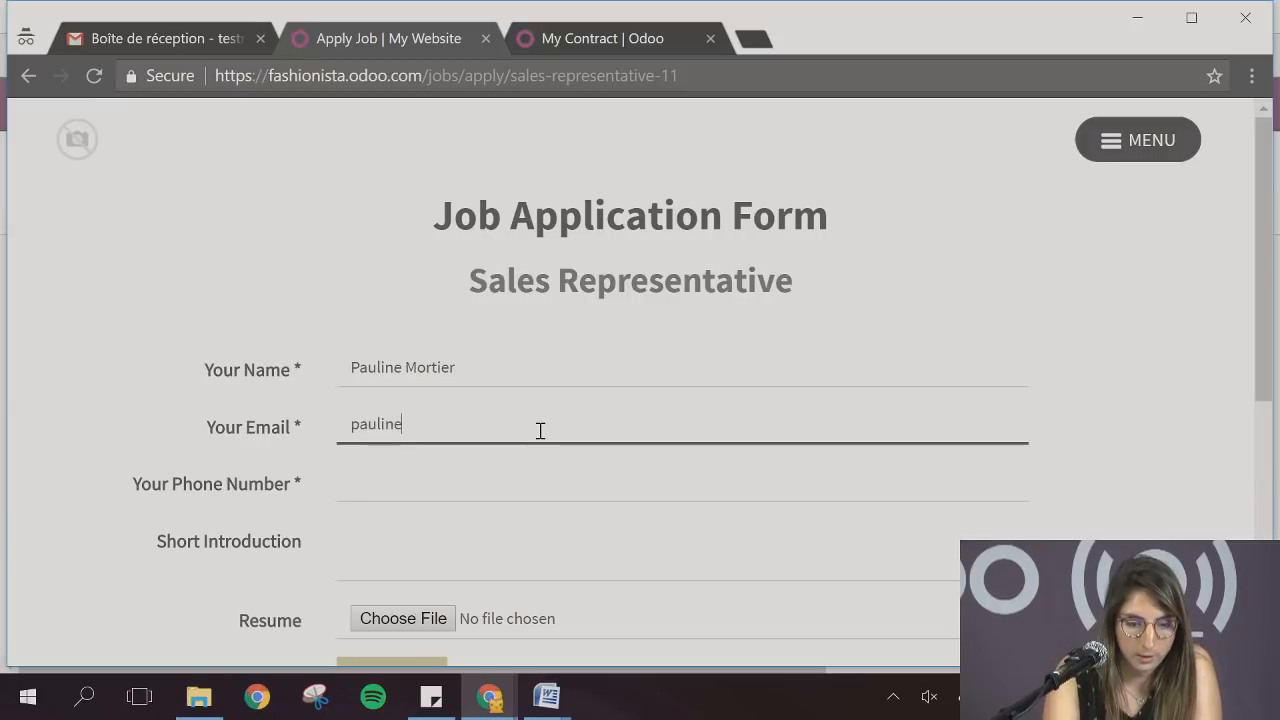
pyautogui.write('@test.com')
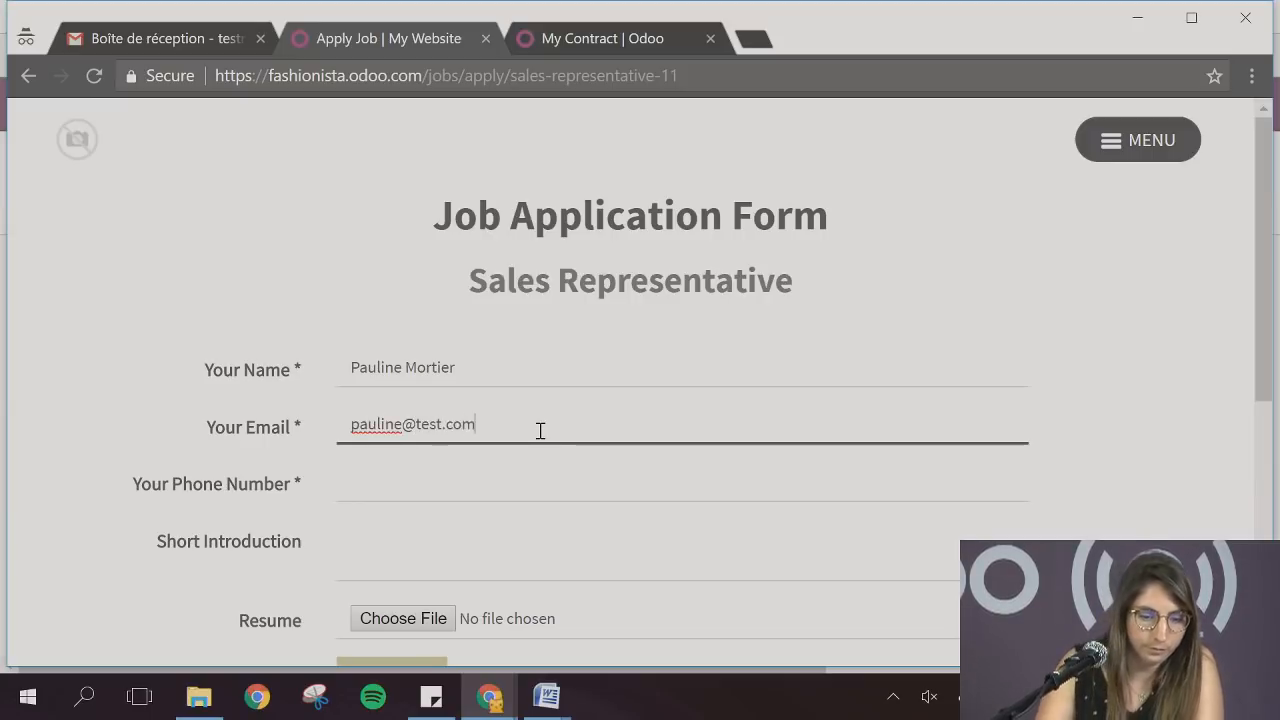
pyautogui.click(487, 483)
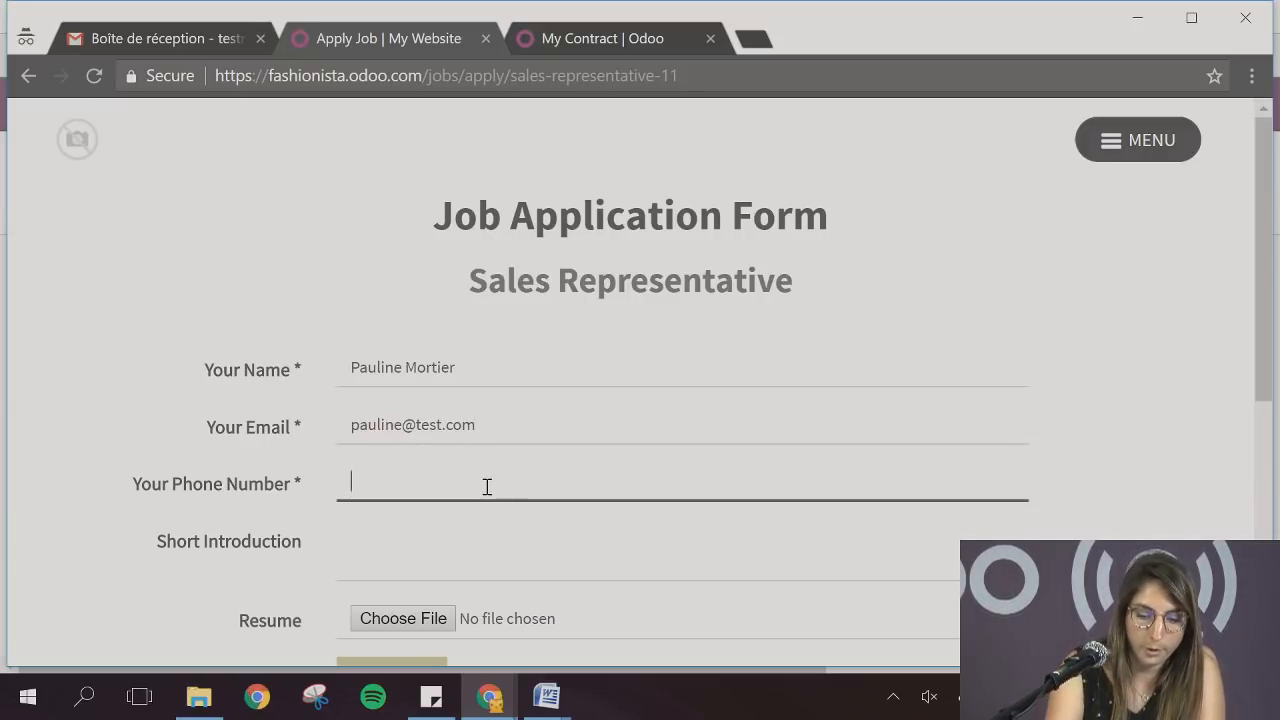
pyautogui.write('0998798')
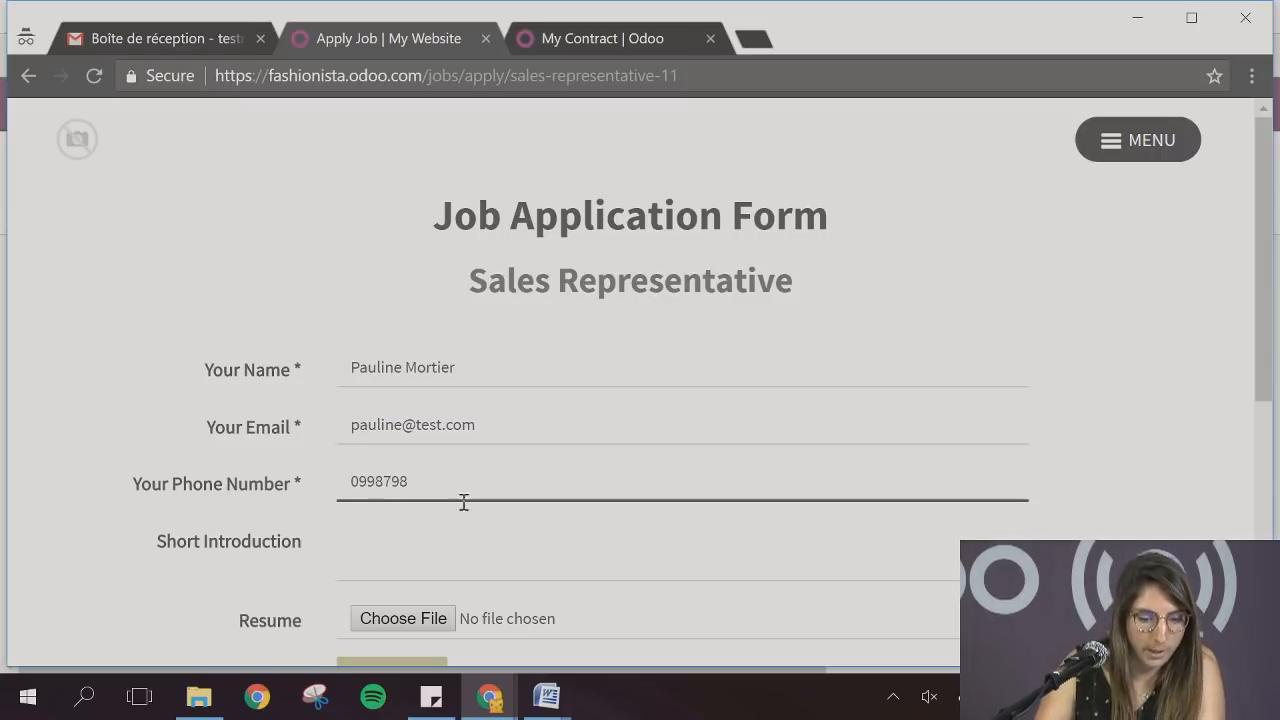
# Copy the letter body below the greeting from lettre de motivation webinar.docx in Word into the application form's Short Introduction
pyautogui.click(439, 539)
pyautogui.click(556, 712)
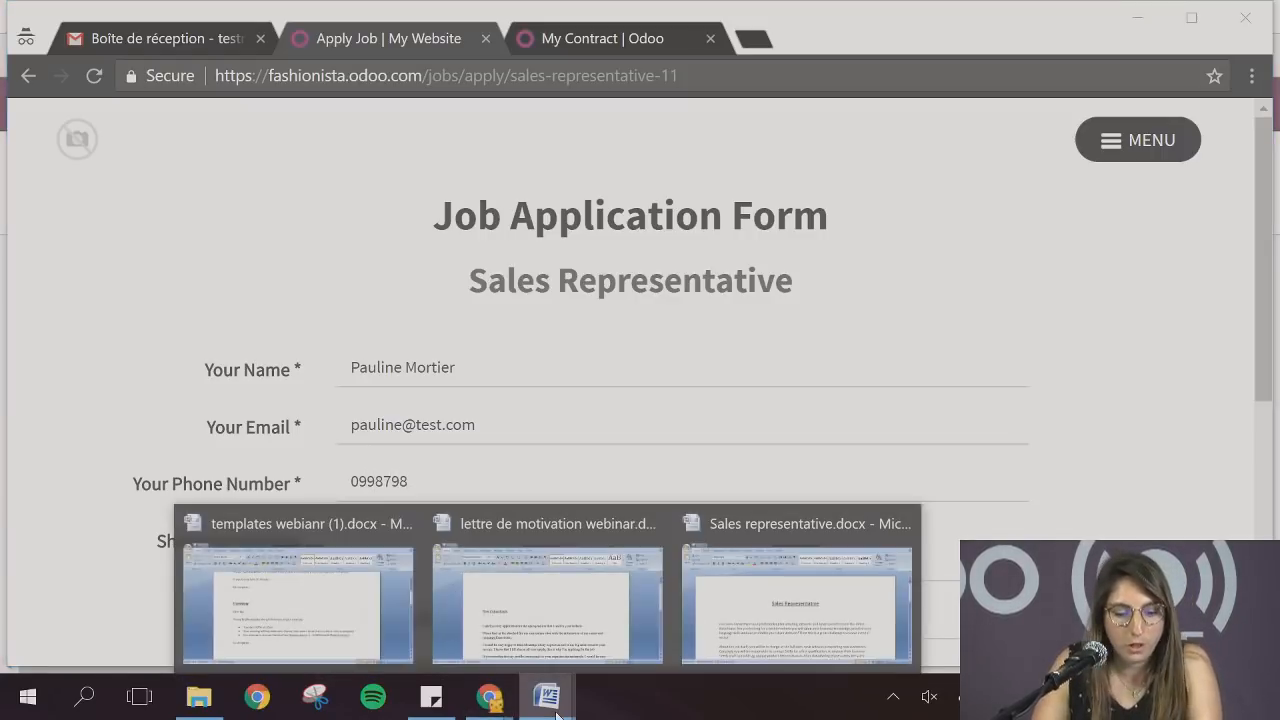
pyautogui.click(547, 600)
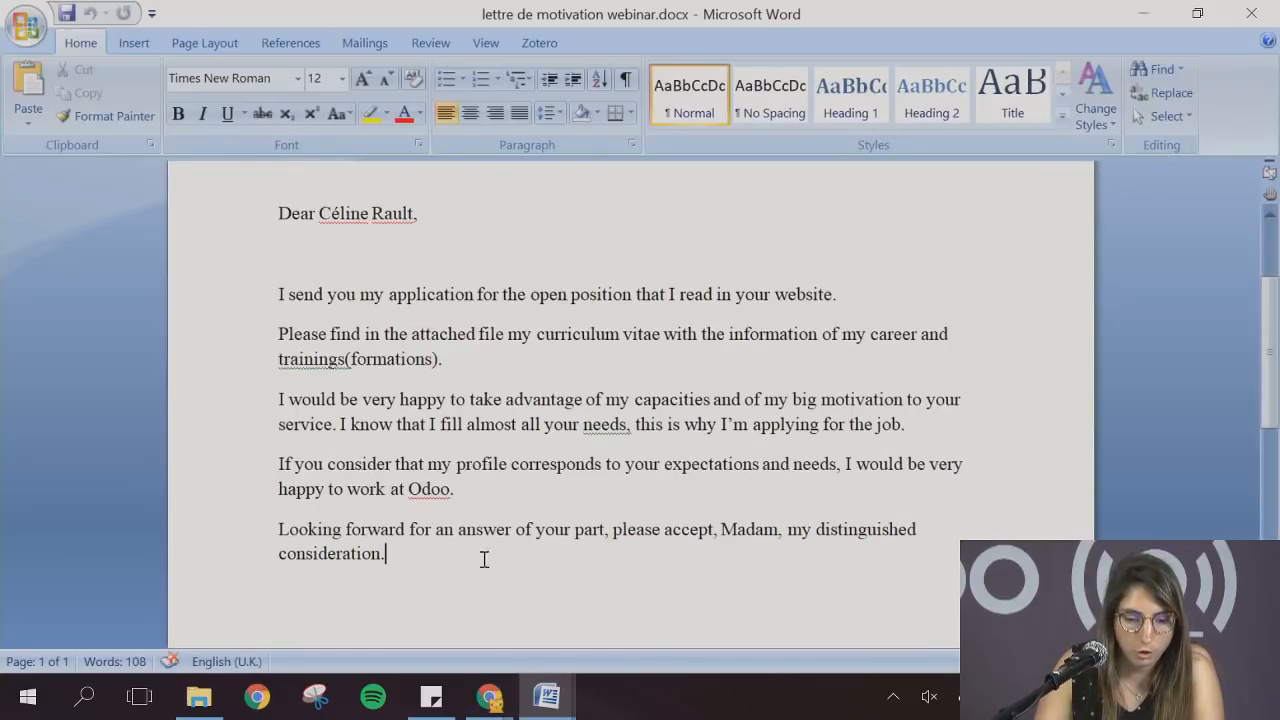
pyautogui.moveTo(483, 557); pyautogui.dragTo(281, 300)
pyautogui.click(489, 697)
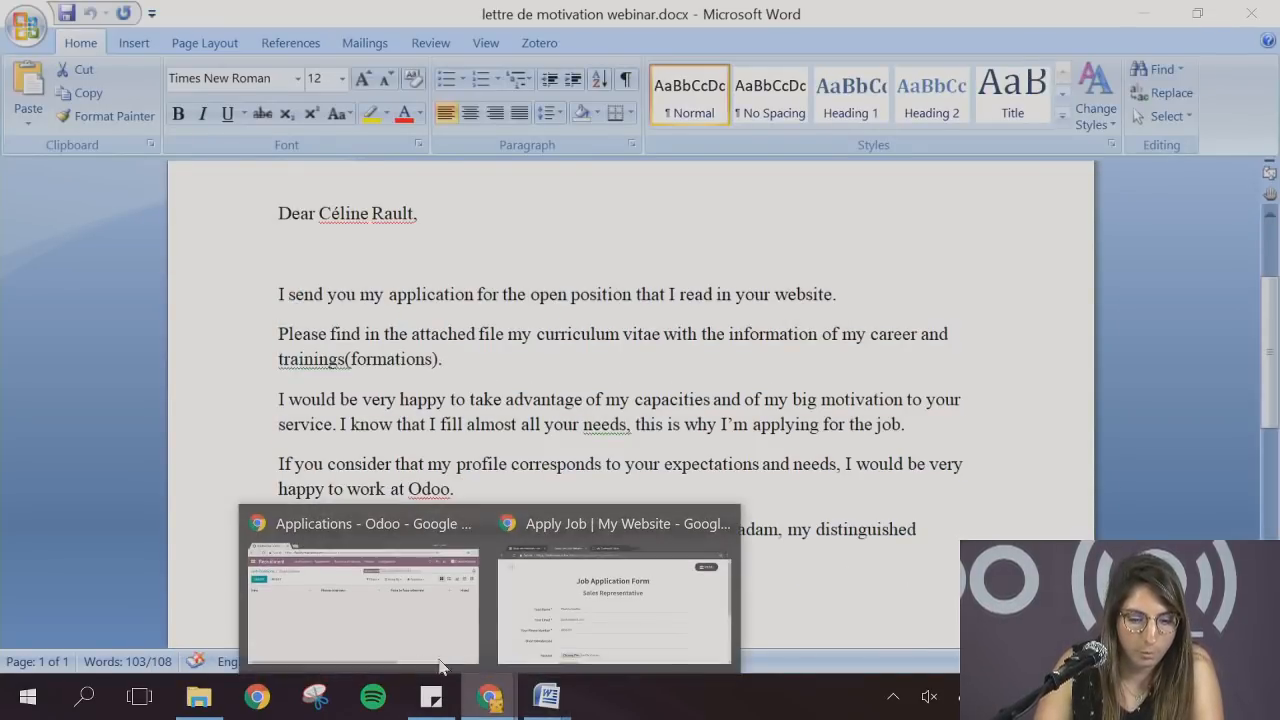
pyautogui.click(396, 627)
pyautogui.moveTo(489, 697)
pyautogui.click(615, 598)
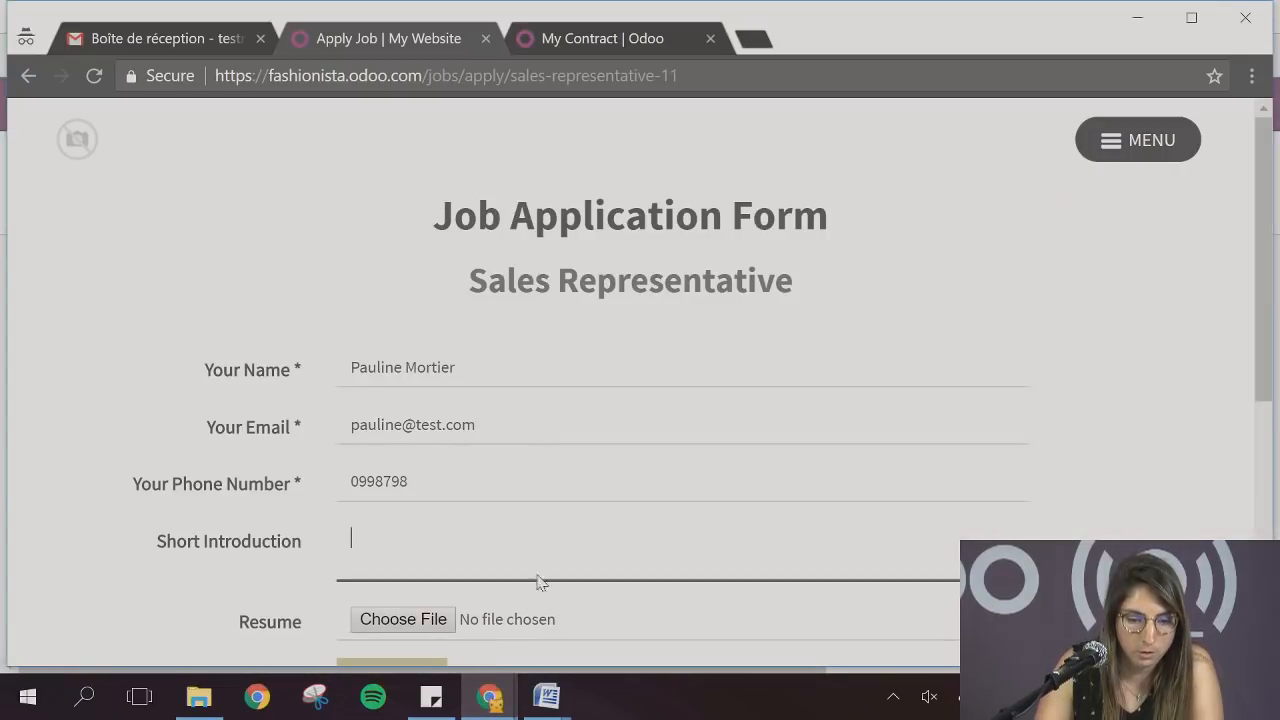
pyautogui.click(448, 529)
pyautogui.hotkey('ctrl', 'v')
# Attach resume webinar.docx as the resume and submit the job application
pyautogui.scroll(-1, 443, 570)
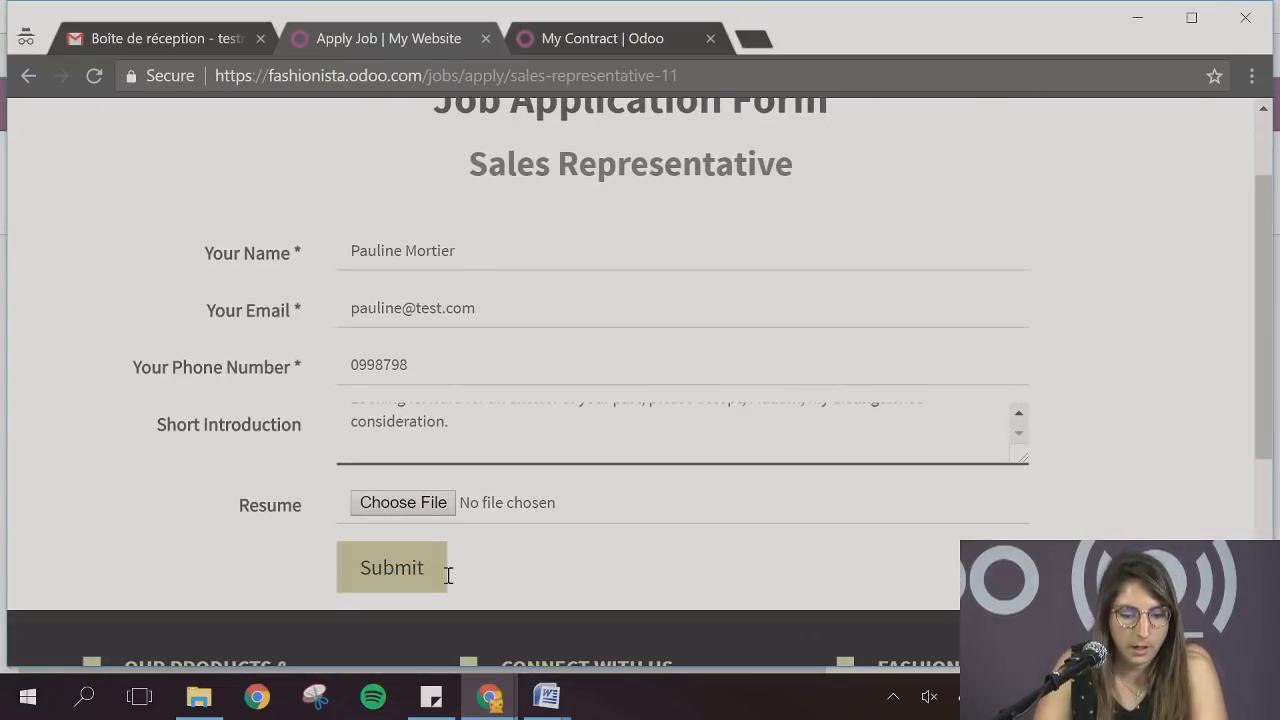
pyautogui.click(400, 503)
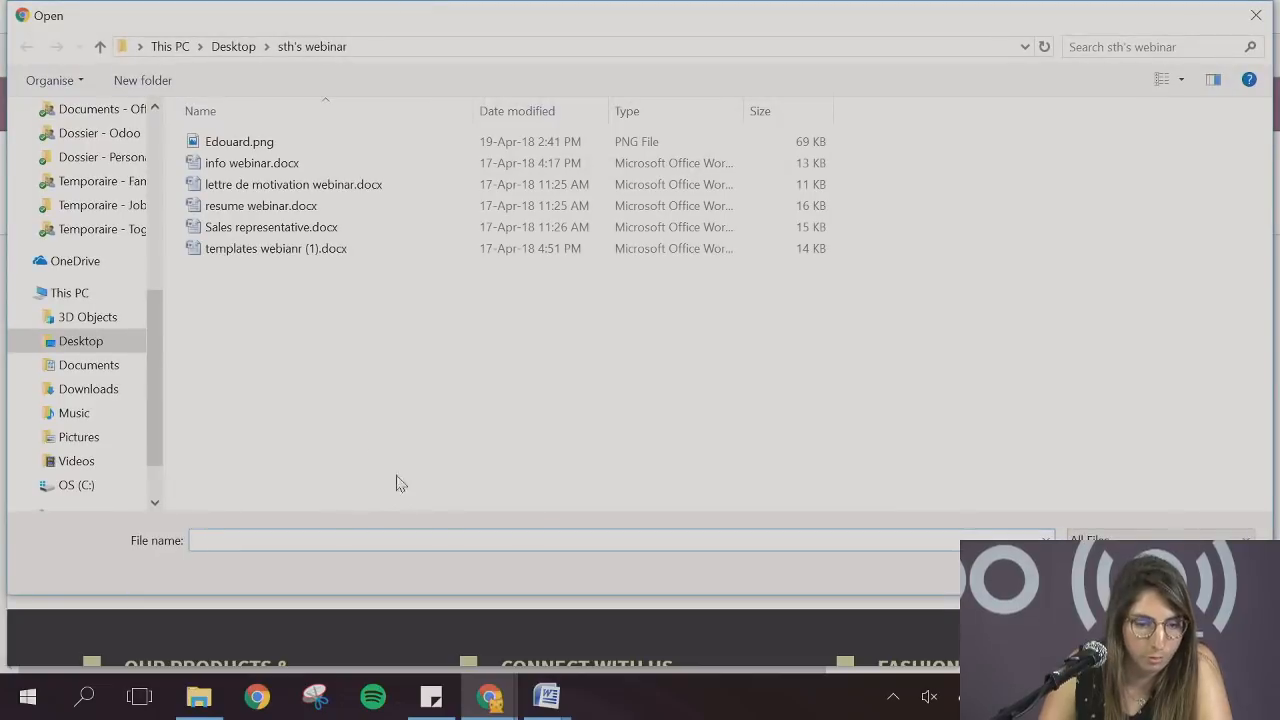
pyautogui.doubleClick(262, 206)
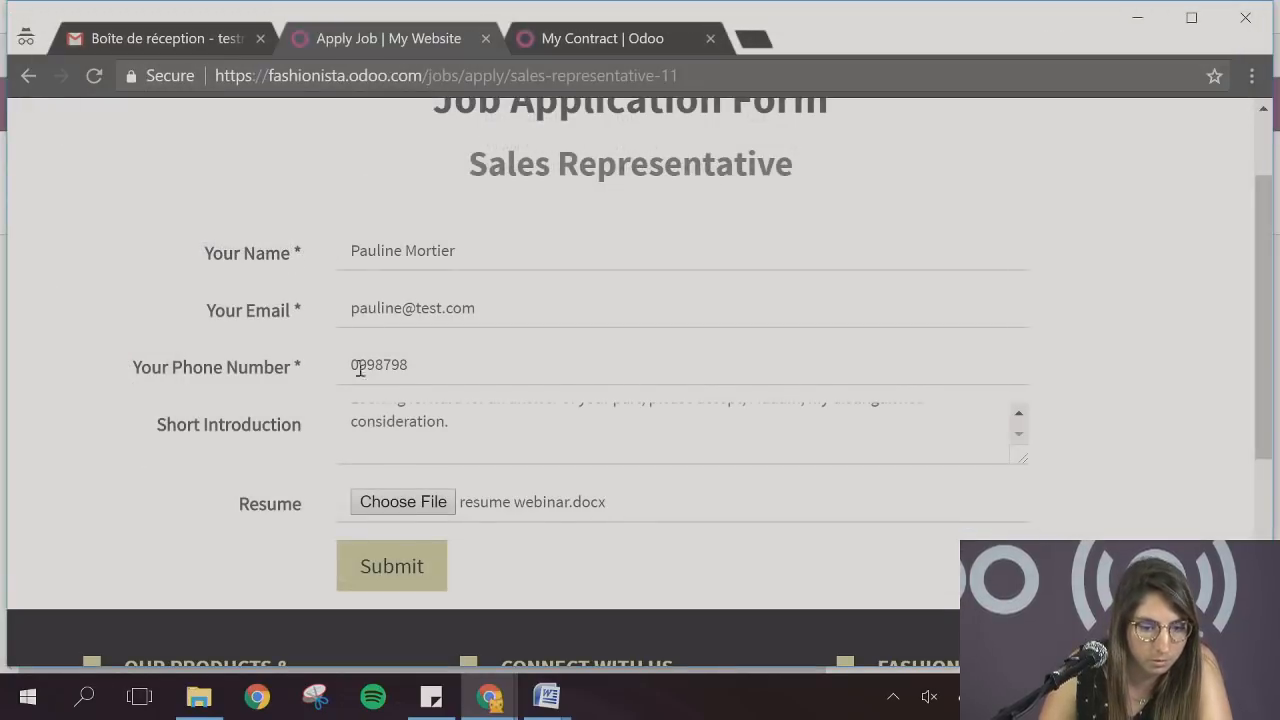
pyautogui.click(393, 552)
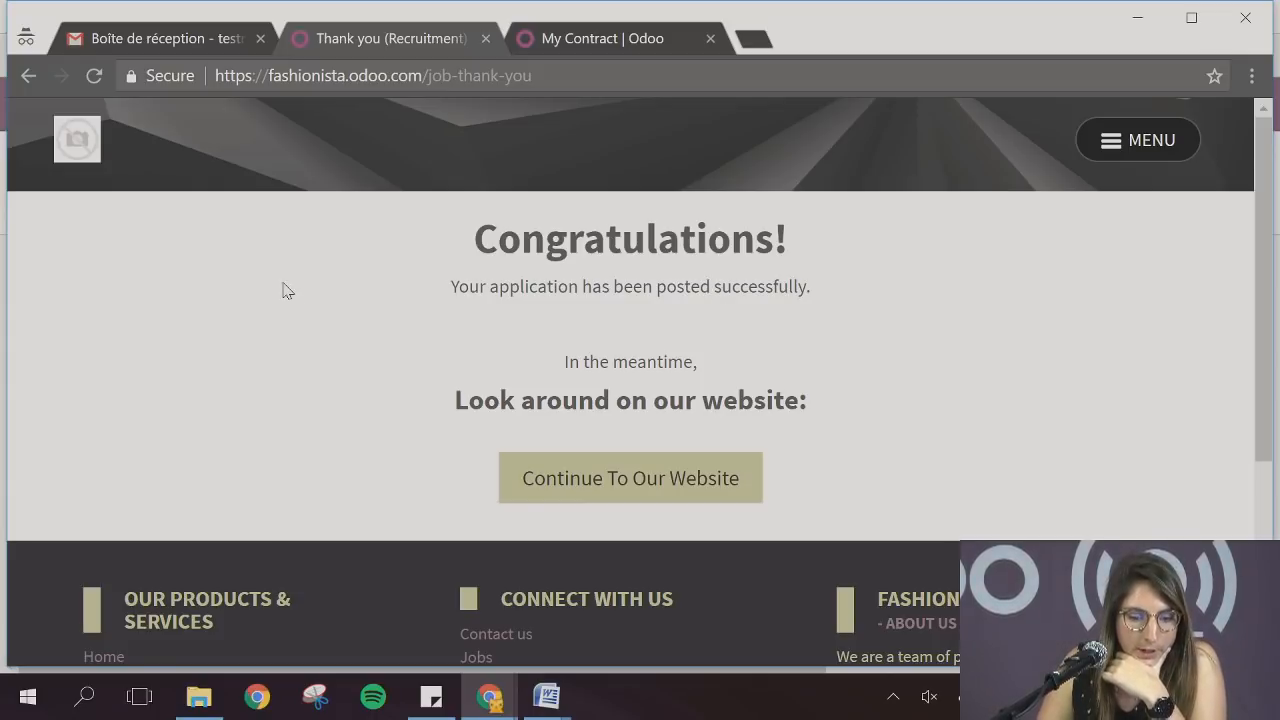
# Switch to the Odoo Recruitment window and open the settings of the Sales Representative job position
pyautogui.moveTo(503, 695)
pyautogui.click(421, 638)
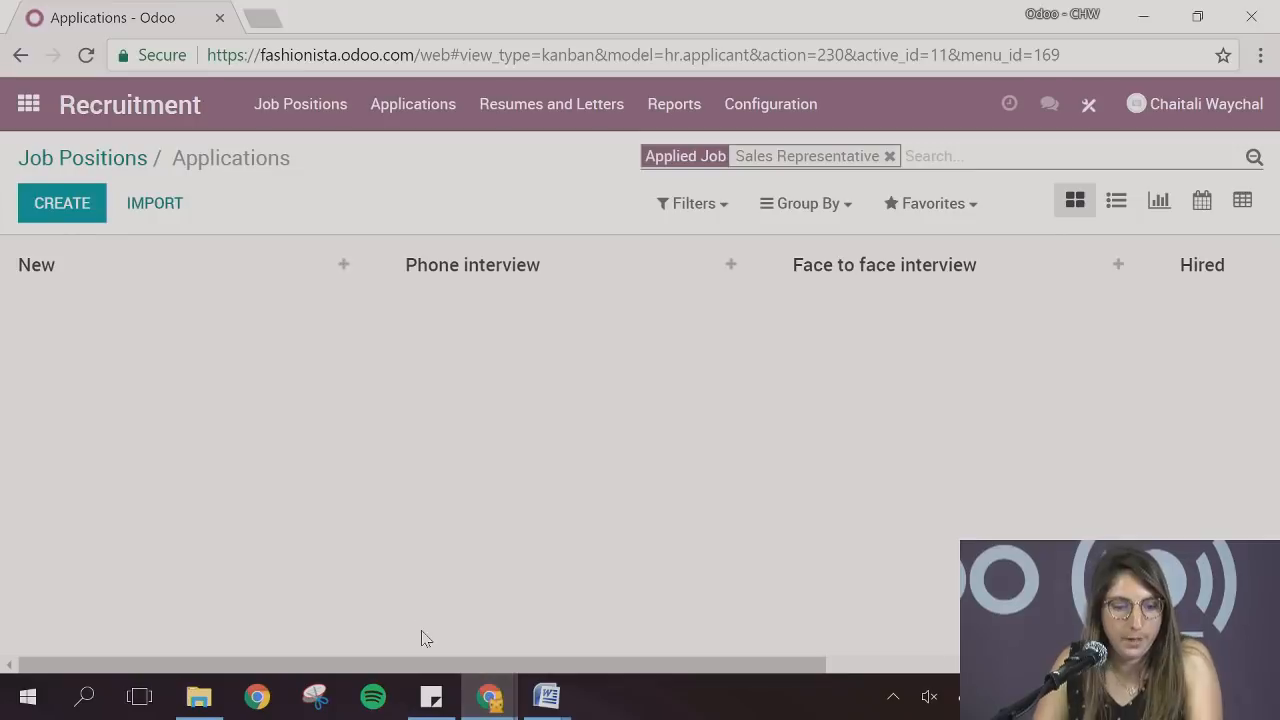
pyautogui.click(128, 162)
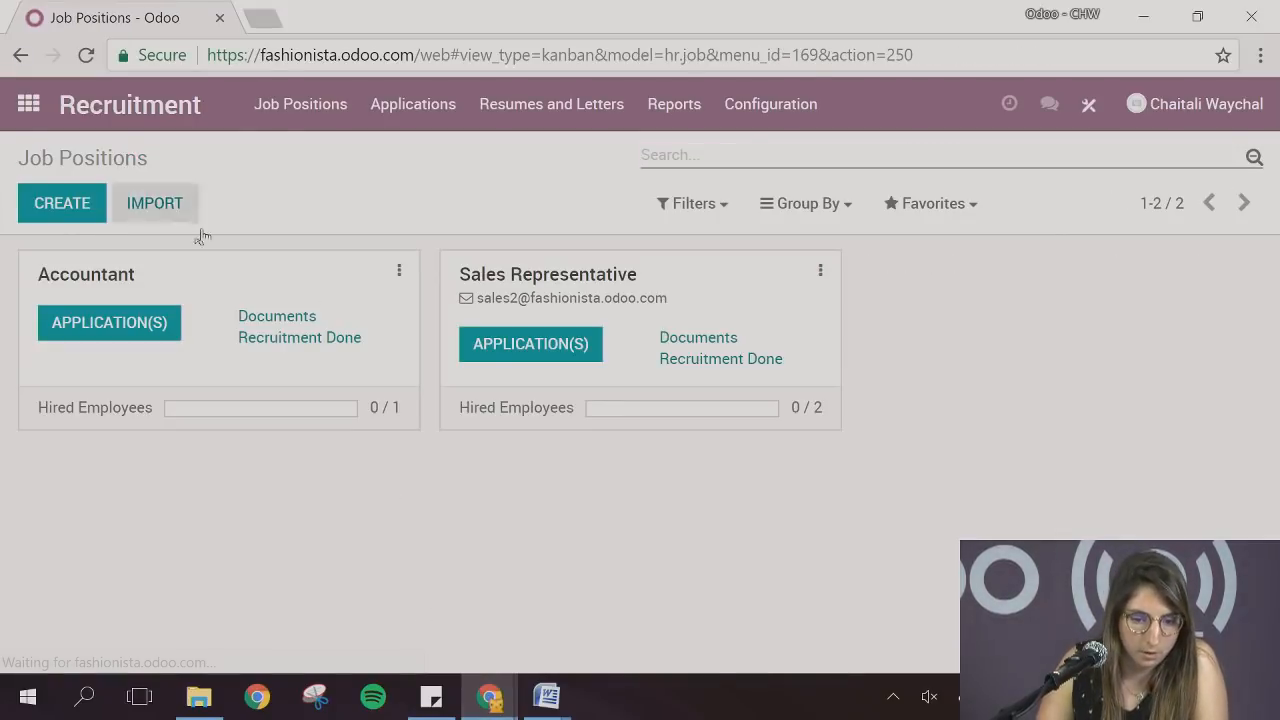
pyautogui.click(820, 272)
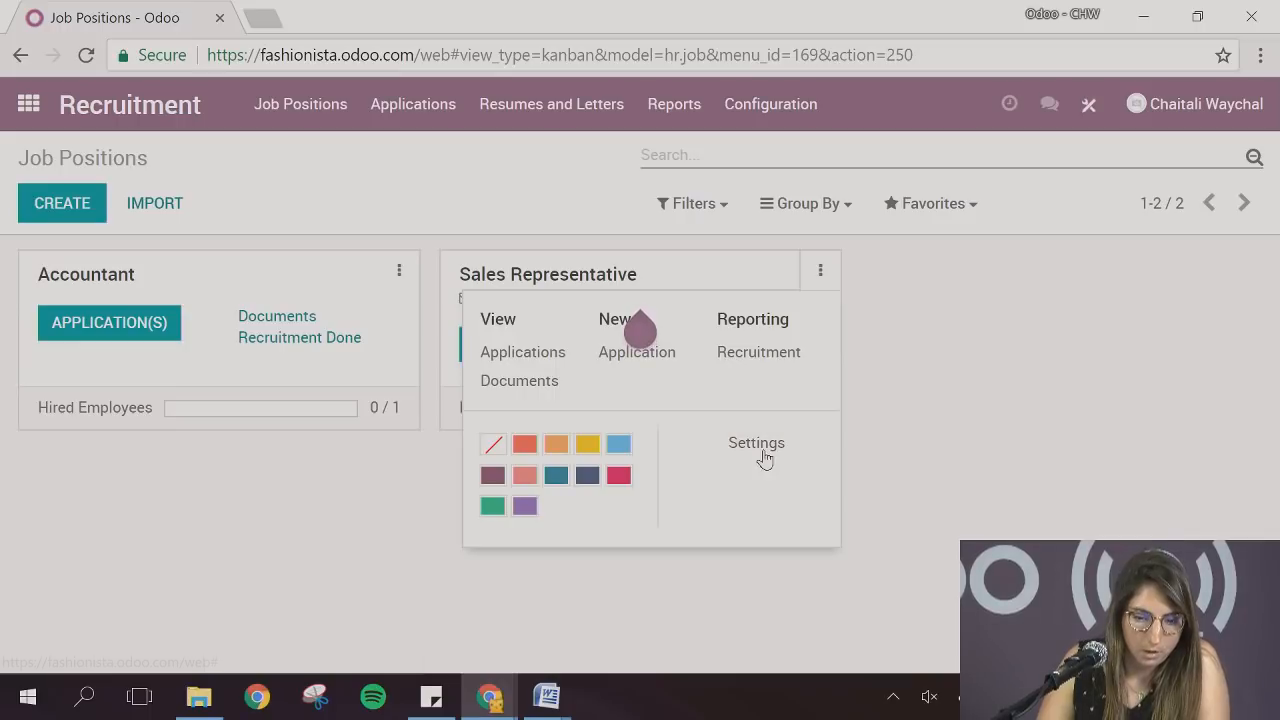
pyautogui.click(763, 452)
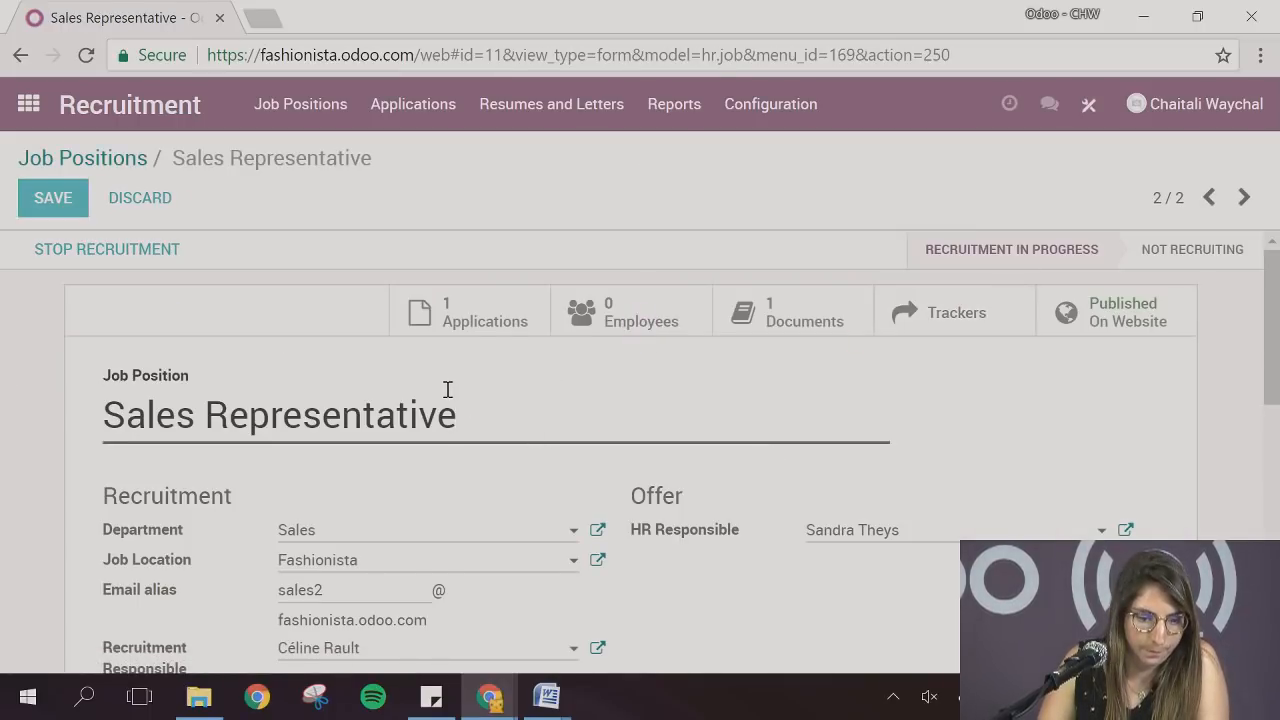
# Open the job position's trackers and copy the e-mail alias of the LinkedIn source
pyautogui.moveTo(389, 321); pyautogui.dragTo(117, 323)
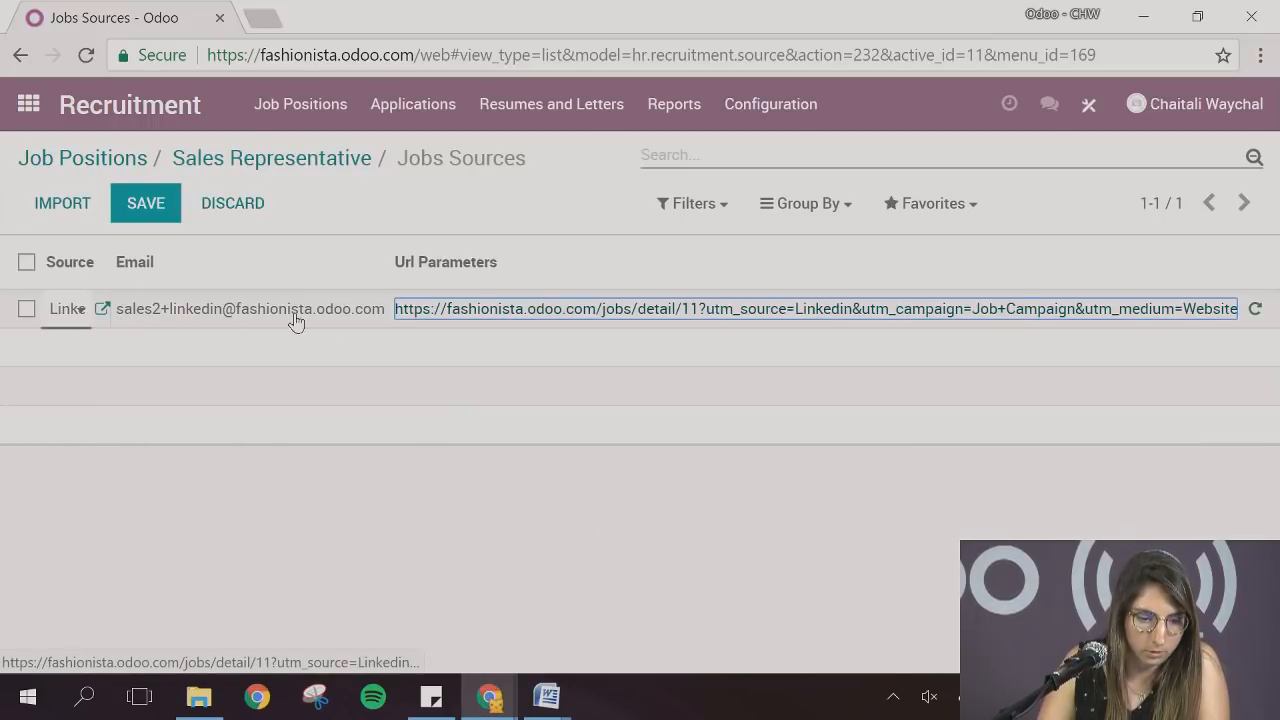
pyautogui.moveTo(384, 320); pyautogui.dragTo(123, 320)
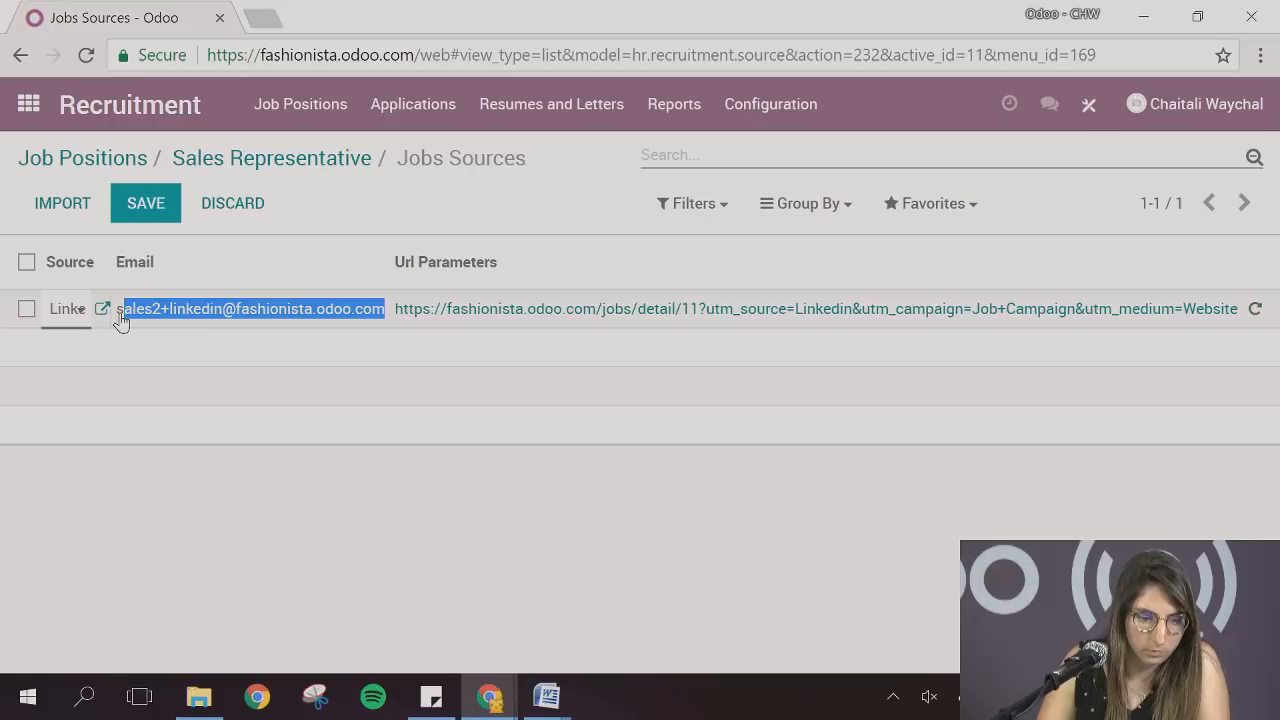
pyautogui.moveTo(383, 320); pyautogui.dragTo(107, 320)
pyautogui.hotkey('ctrl', 'c')
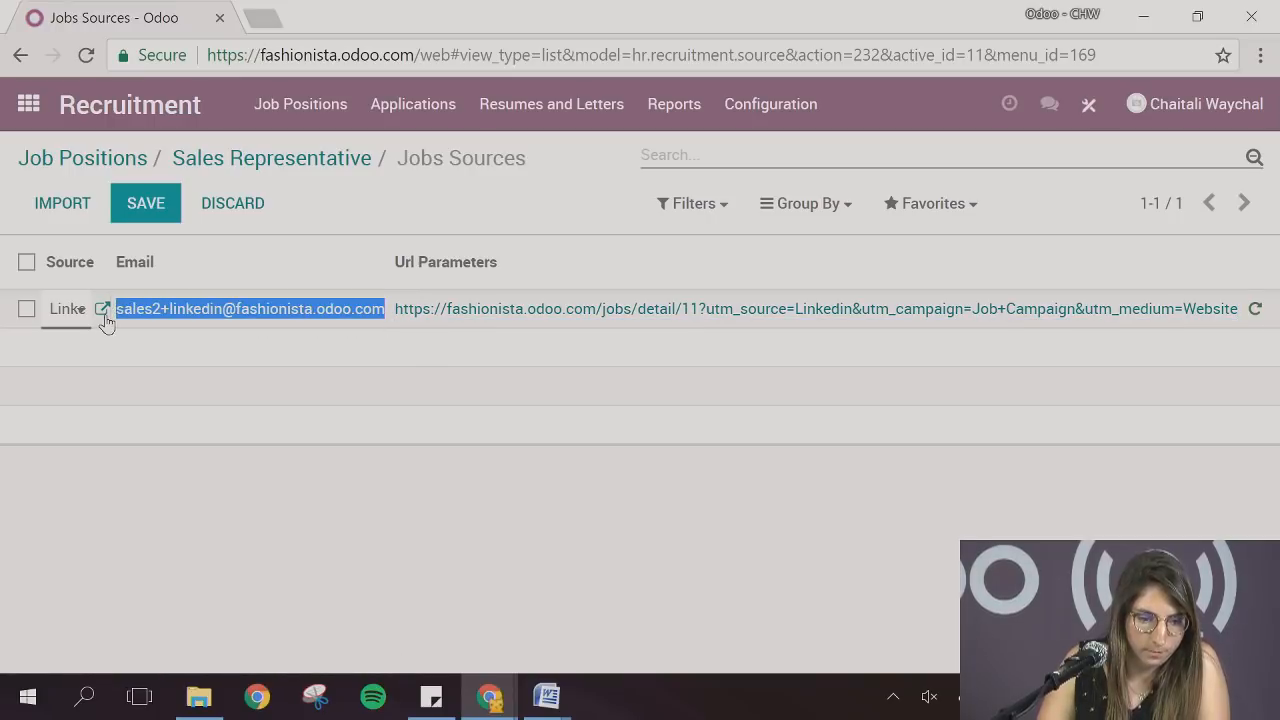
# Switch to Gmail in the incognito window and compose a message to the copied LinkedIn alias with the subject Application
pyautogui.click(478, 702)
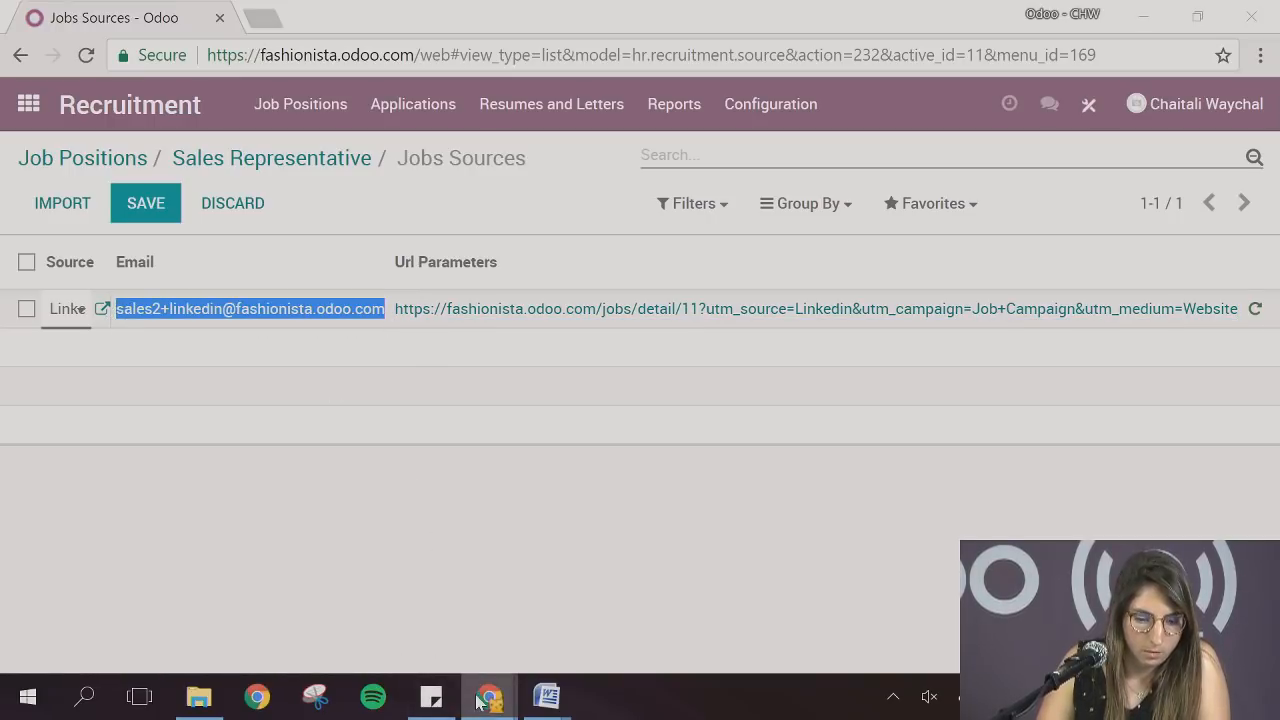
pyautogui.click(557, 634)
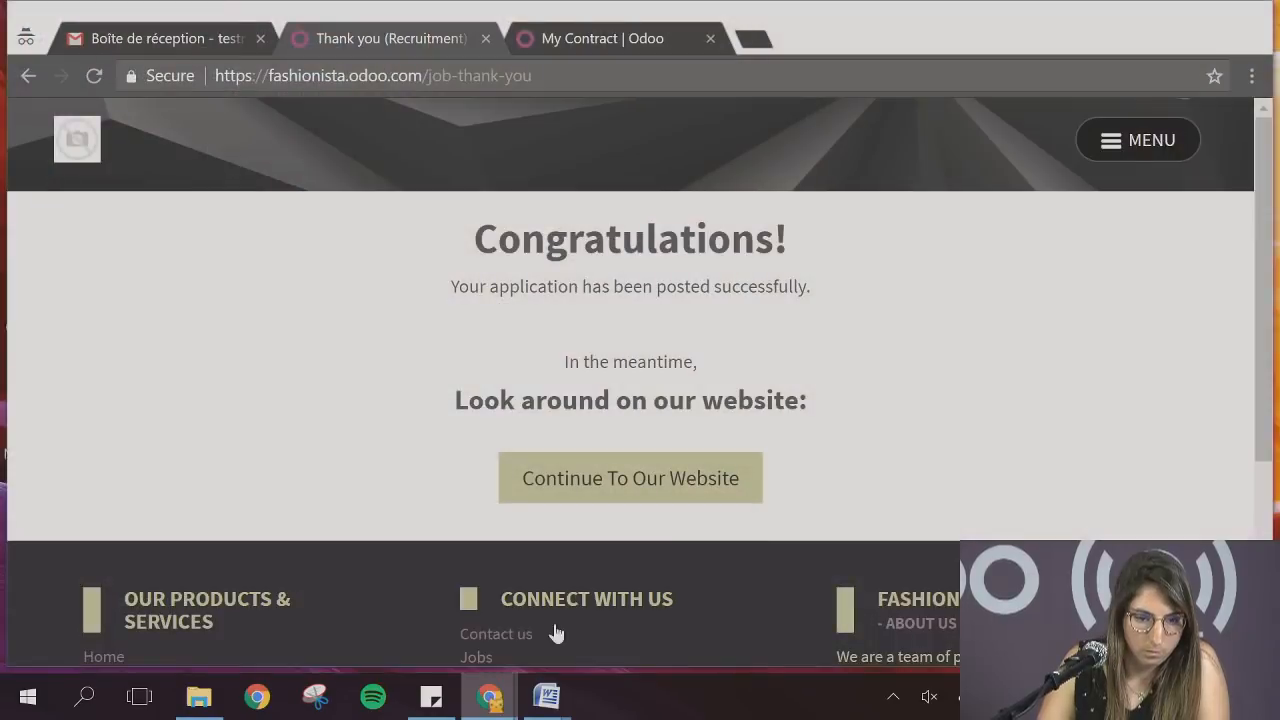
pyautogui.click(131, 40)
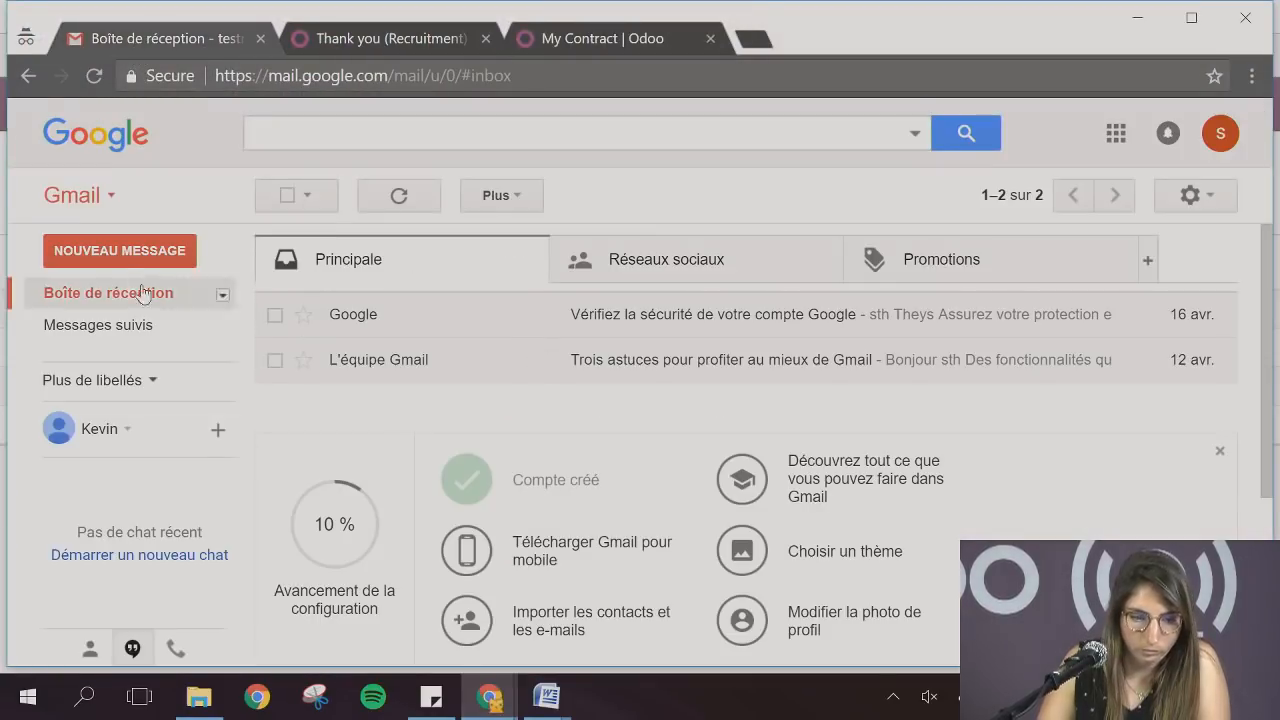
pyautogui.click(119, 250)
pyautogui.hotkey('ctrl', 'v')
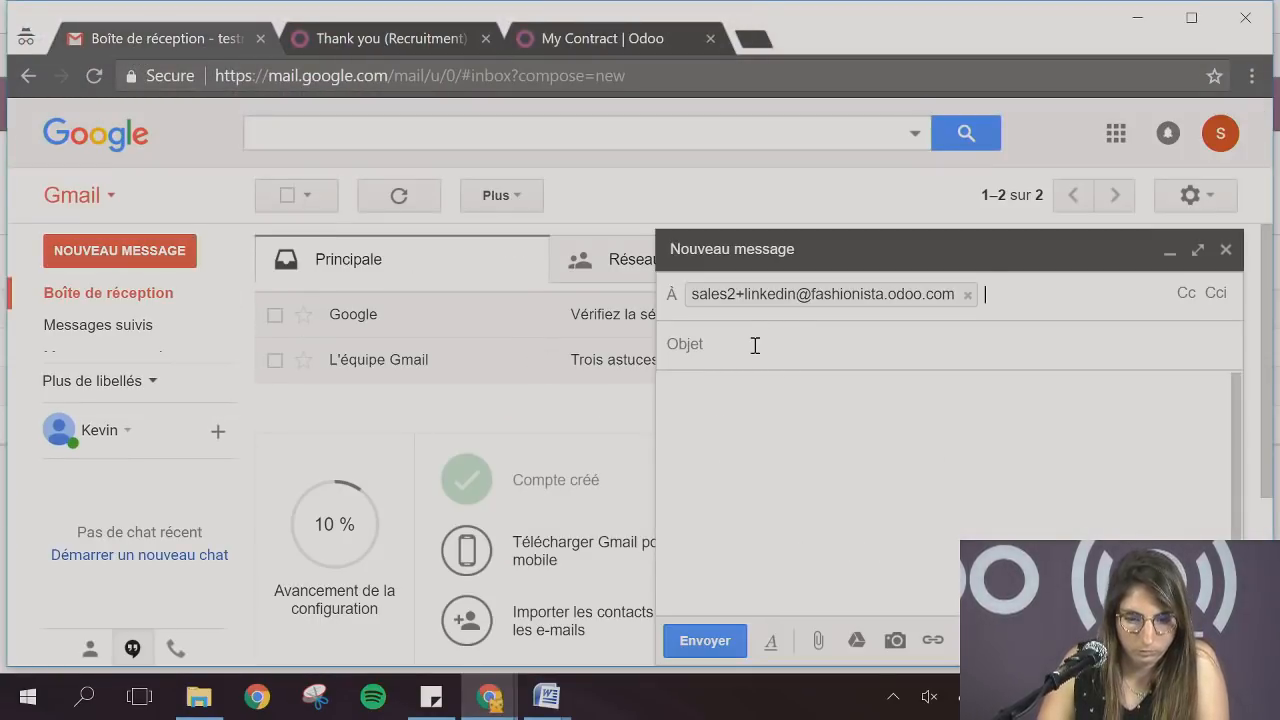
pyautogui.click(755, 346)
pyautogui.write('Application')
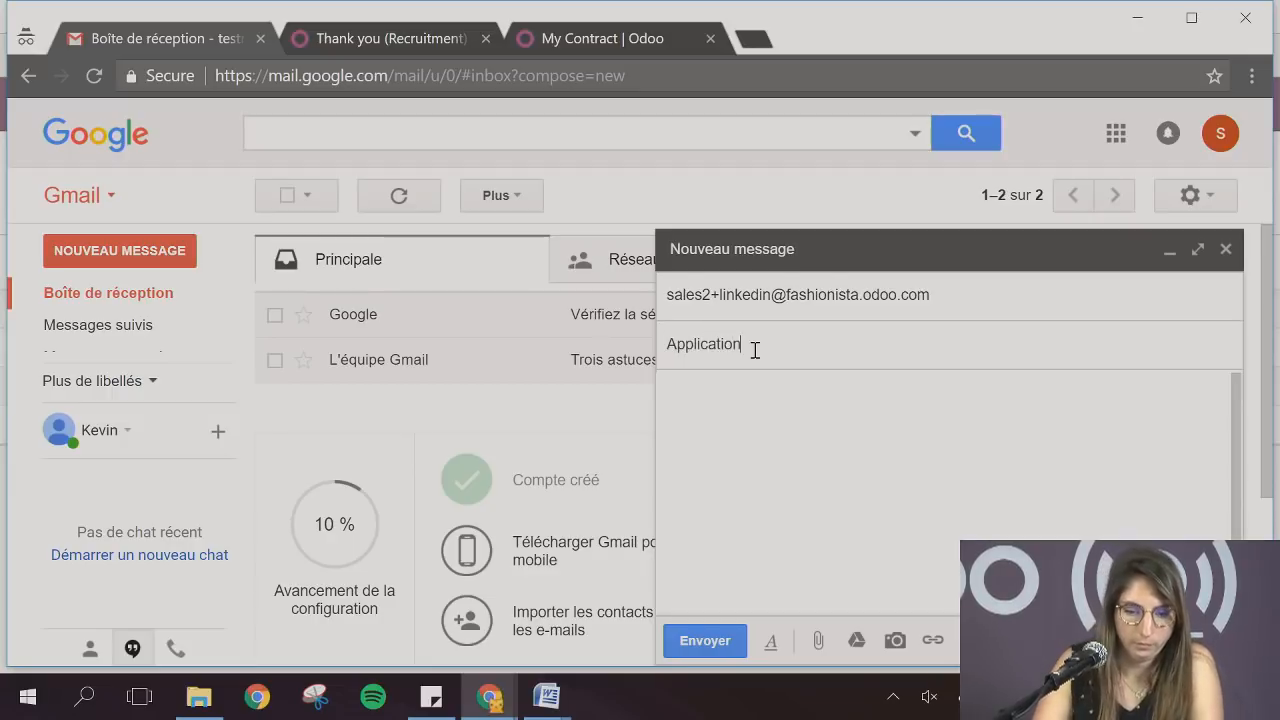
# Paste the motivation letter text from lettre de motivation webinar.docx into the body of the Application e-mail
pyautogui.click(791, 454)
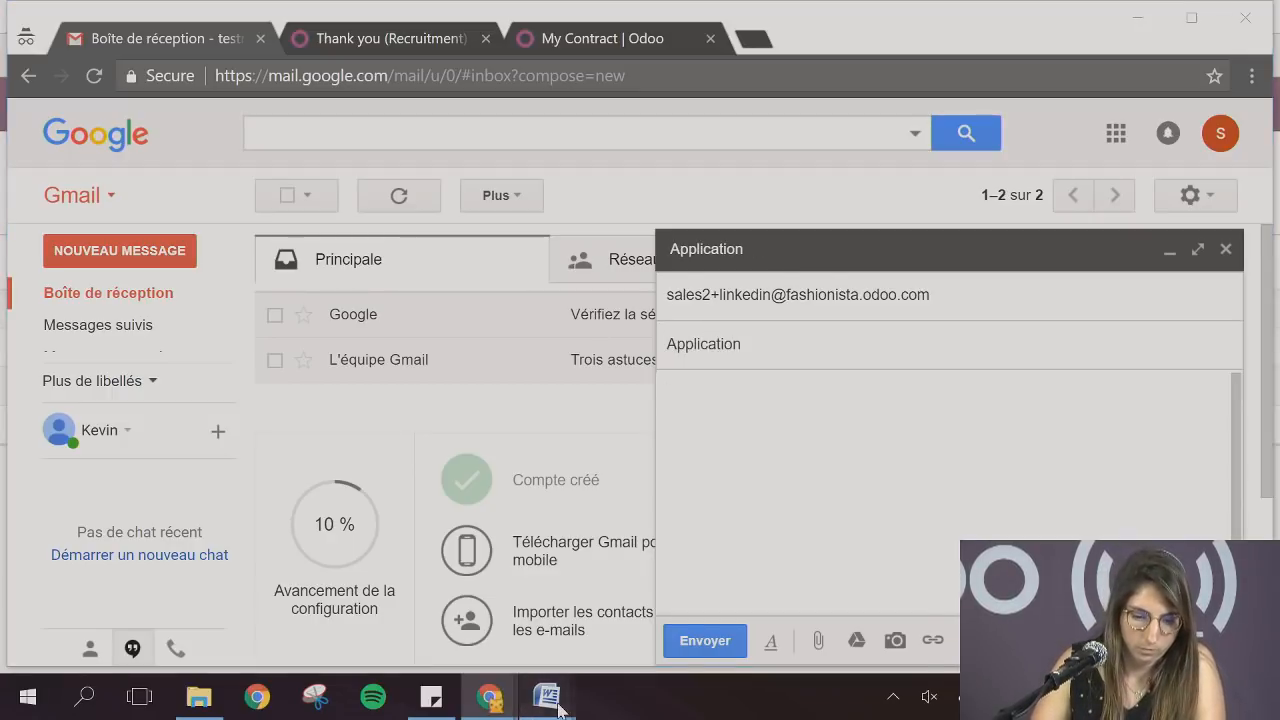
pyautogui.moveTo(543, 694)
pyautogui.click(553, 629)
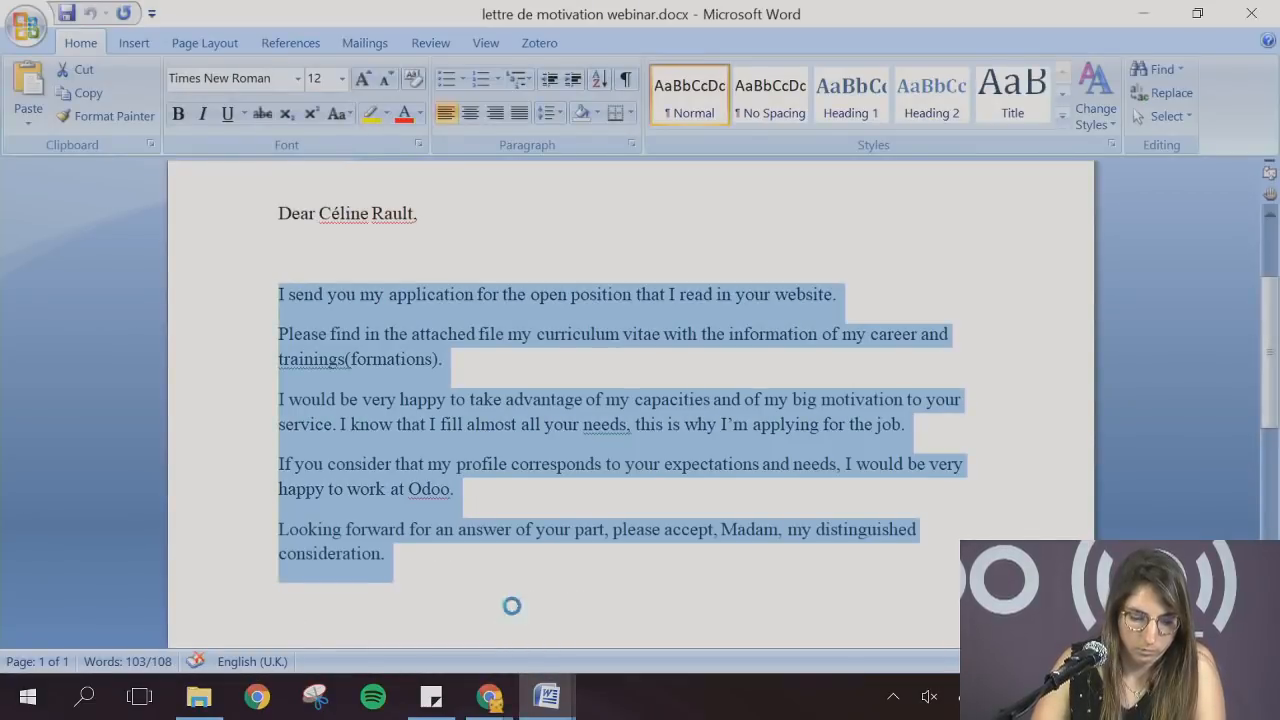
pyautogui.click(489, 697)
pyautogui.click(575, 640)
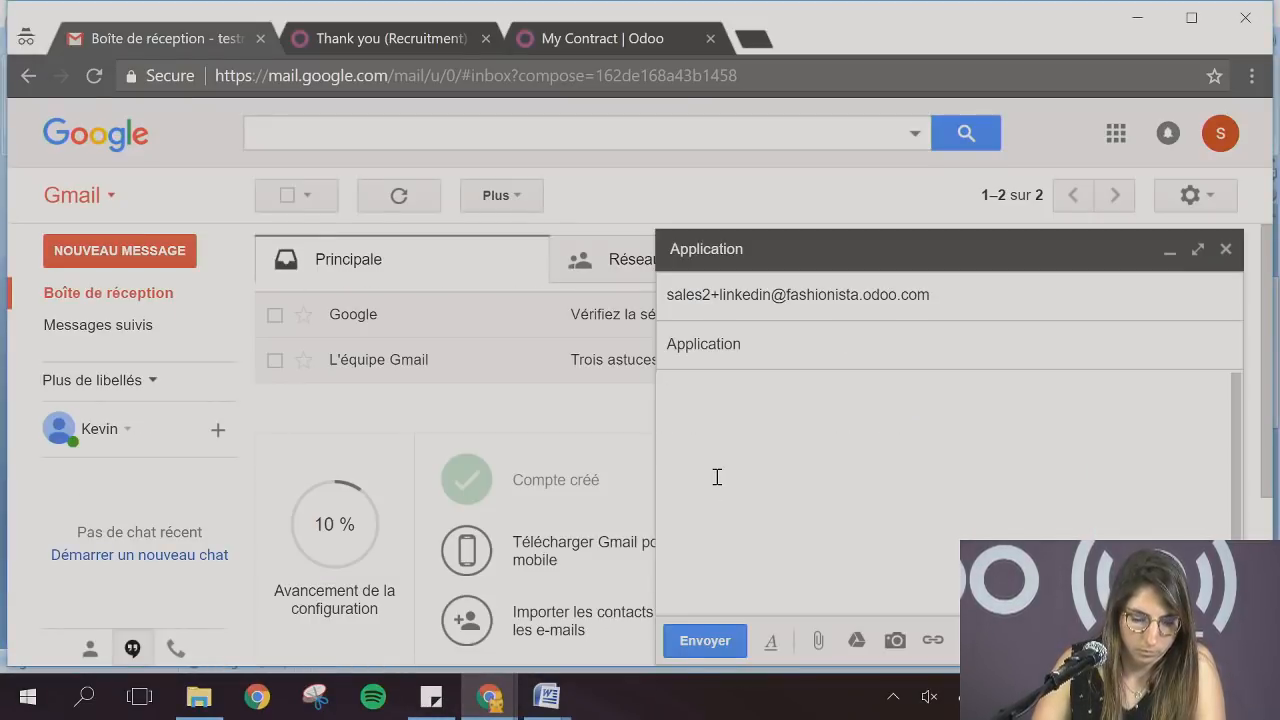
pyautogui.hotkey('ctrl', 'v')
# Attach resume webinar.docx to the Application e-mail and send it
pyautogui.click(818, 640)
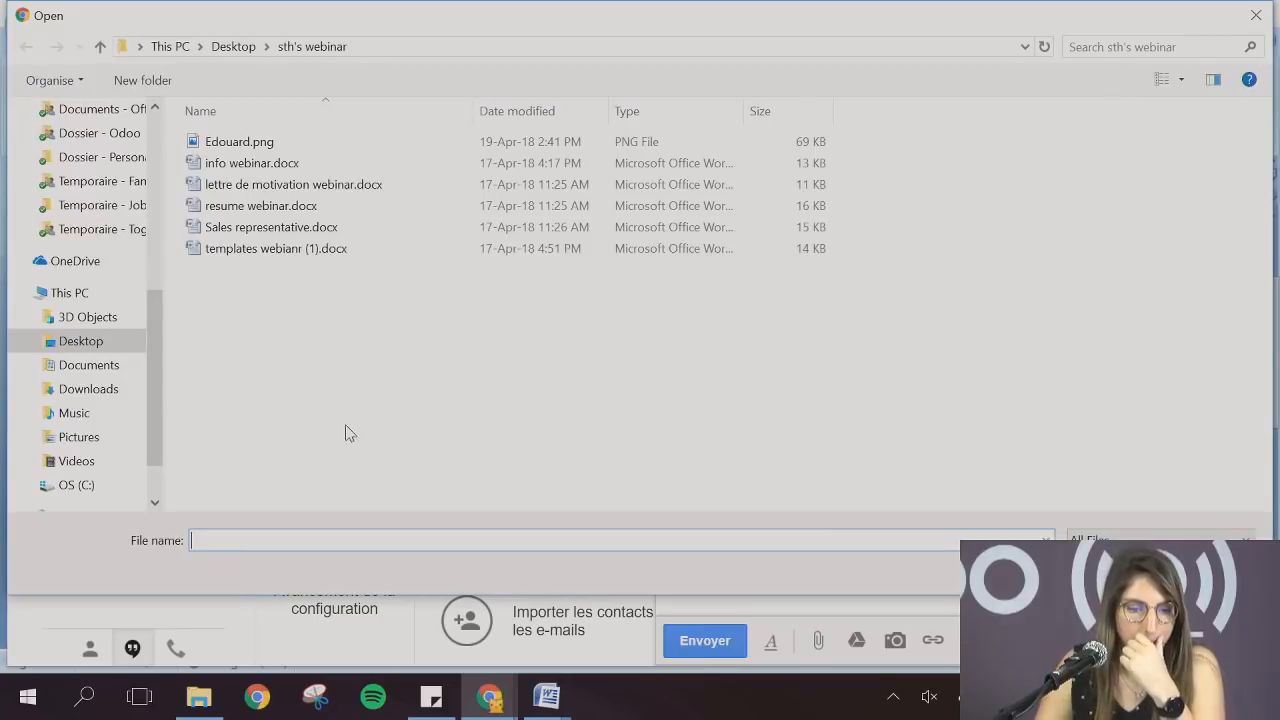
pyautogui.doubleClick(262, 206)
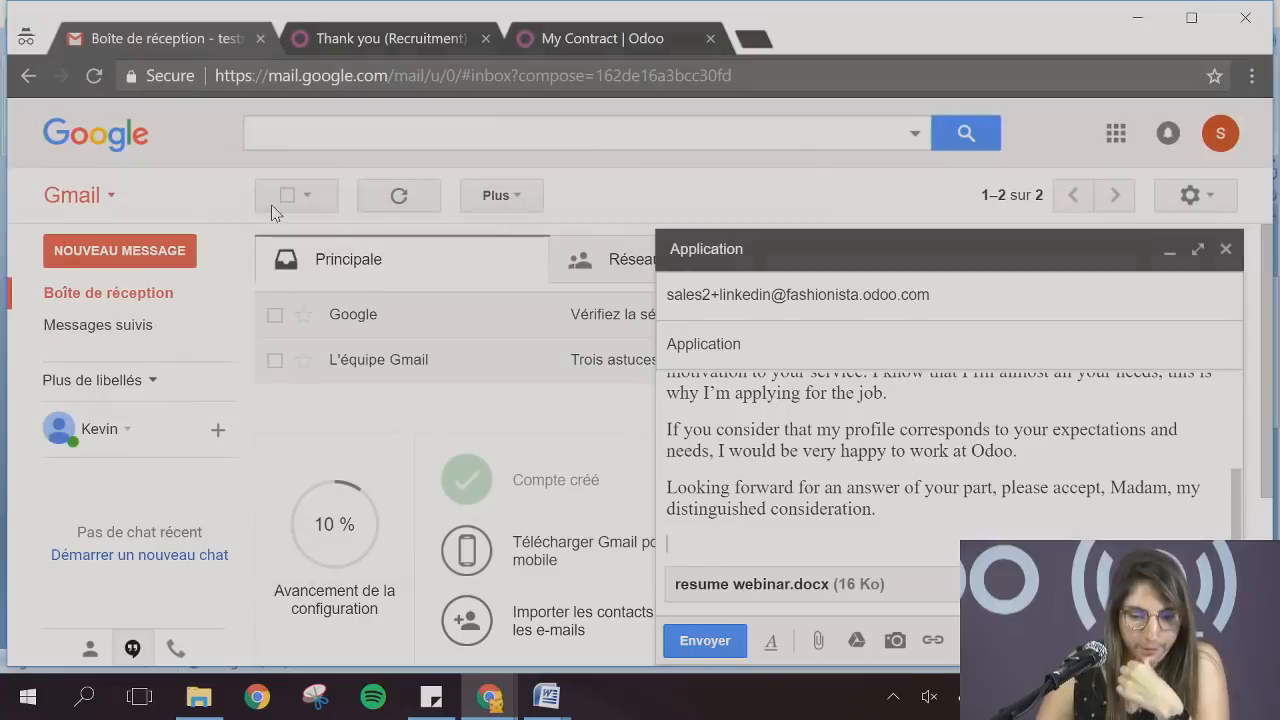
pyautogui.click(736, 645)
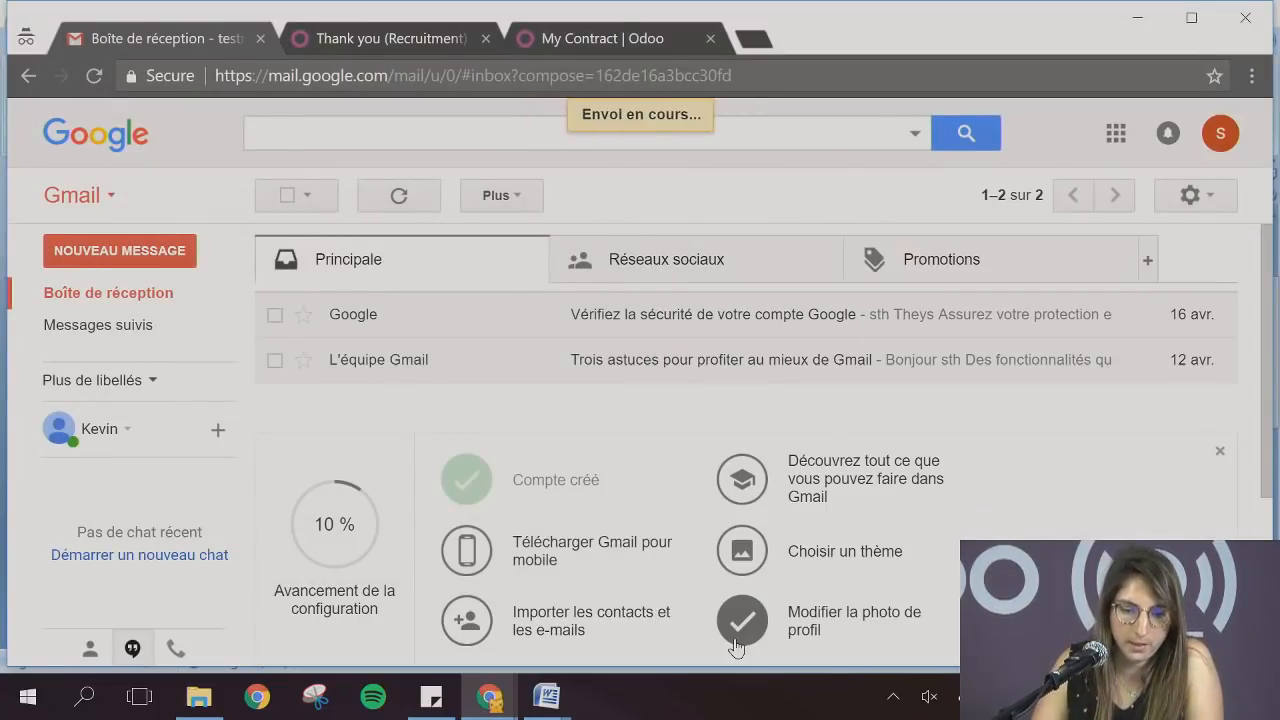
# Switch back to the Odoo Recruitment window and return to the Job Positions overview
pyautogui.moveTo(489, 696)
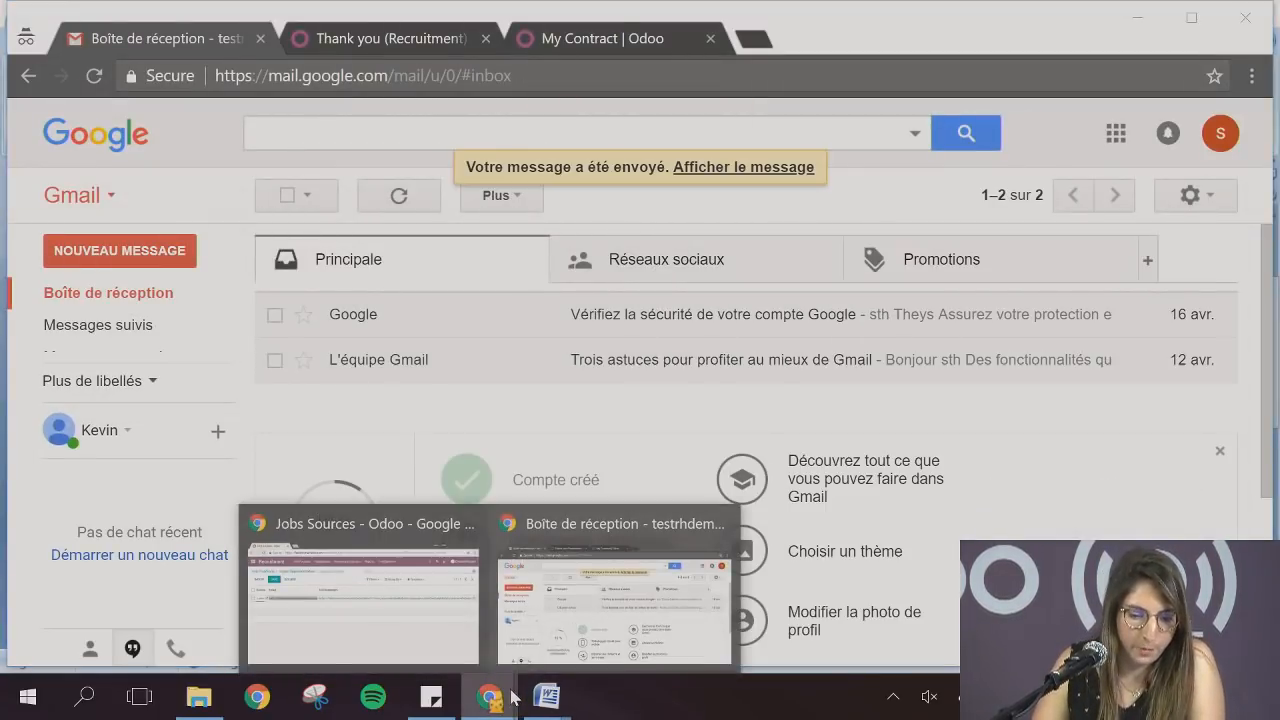
pyautogui.click(398, 615)
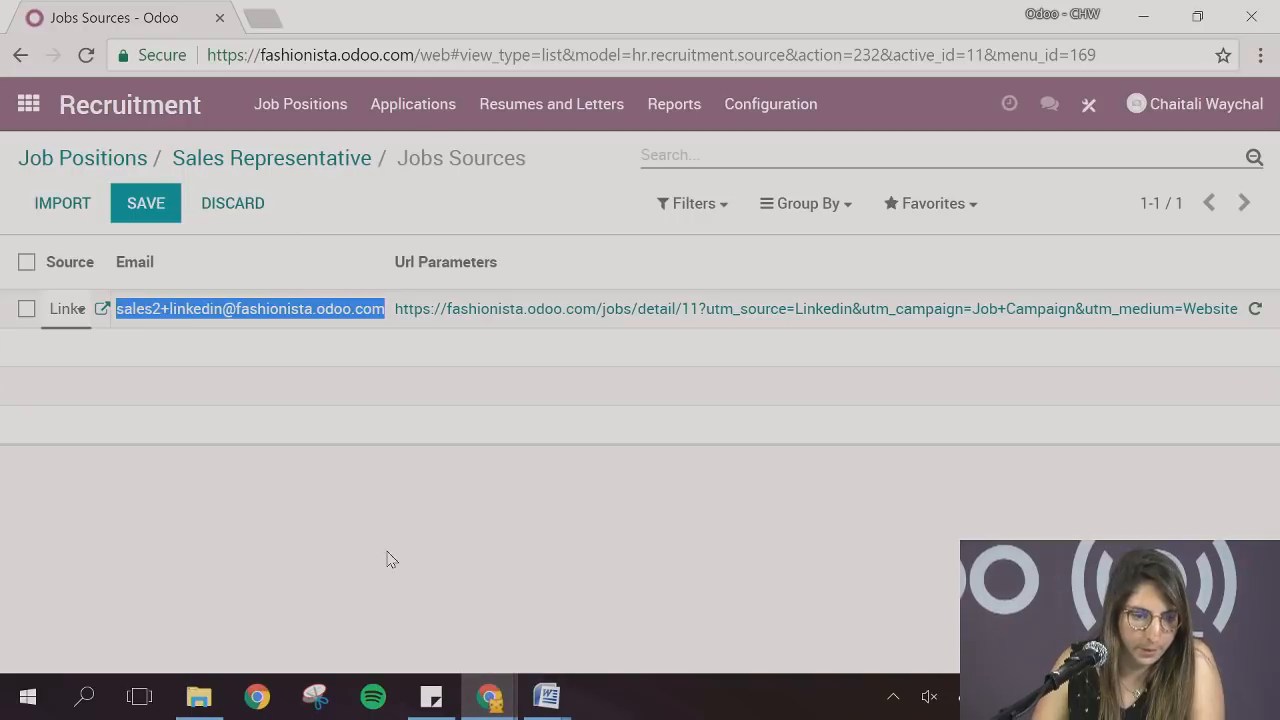
pyautogui.click(108, 165)
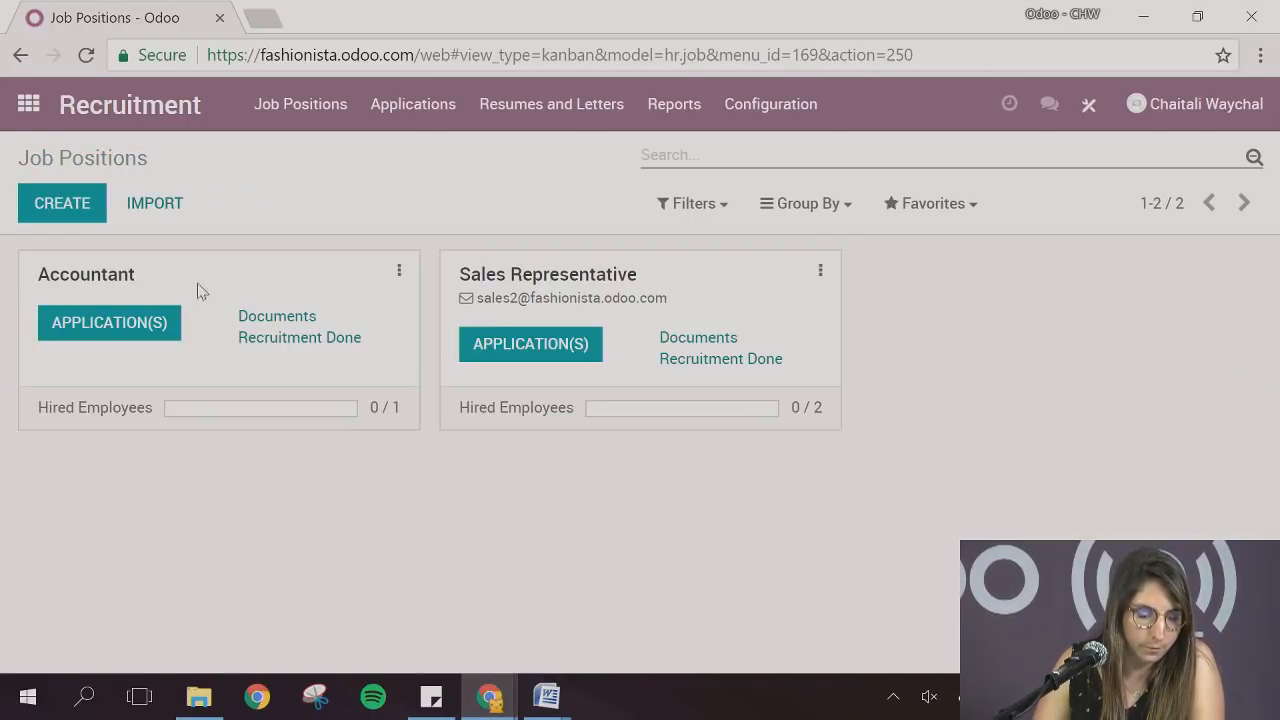
# Open the second New application for the Sales Representative position and examine its contact details, application summary and attached resume
pyautogui.click(505, 355)
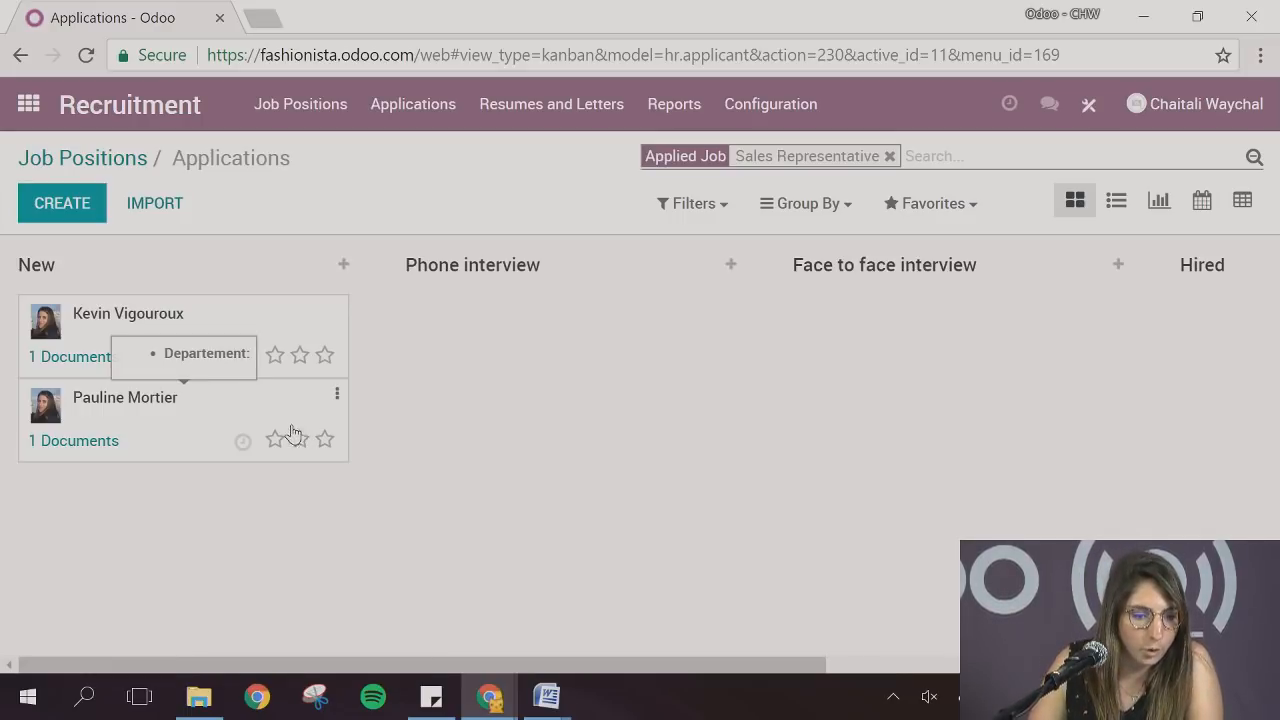
pyautogui.click(159, 421)
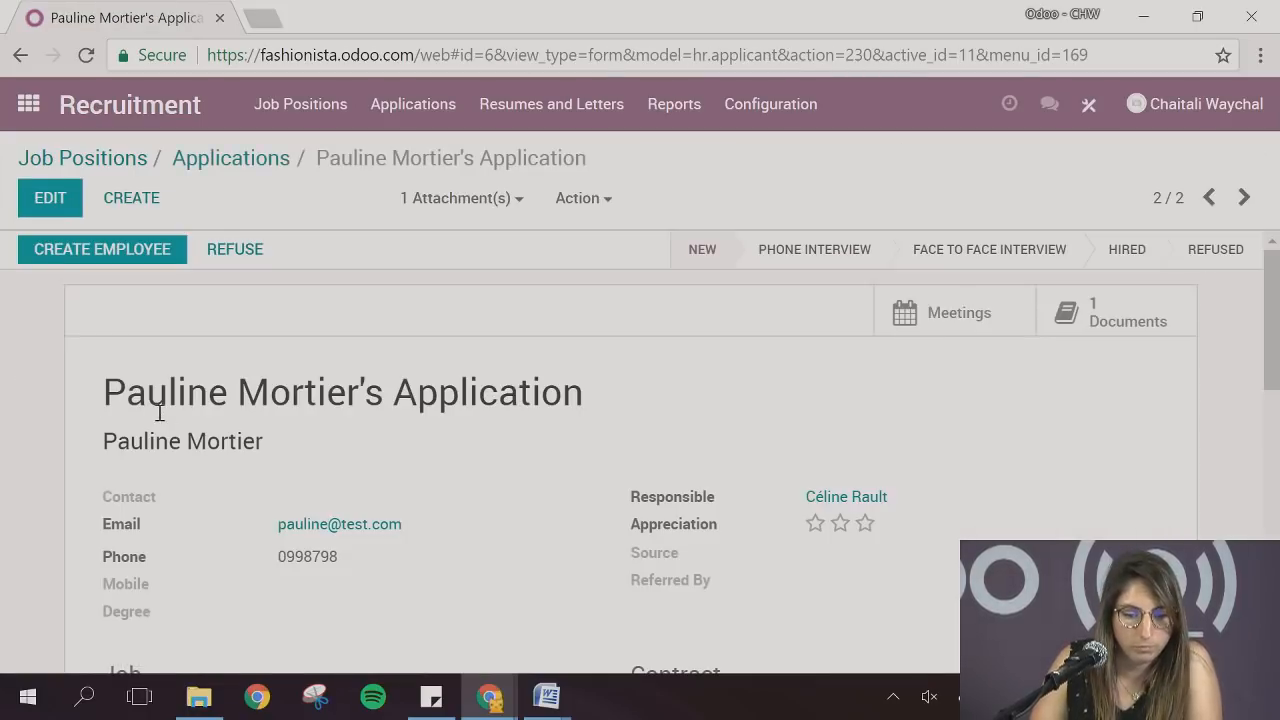
pyautogui.scroll(-1, 401, 435)
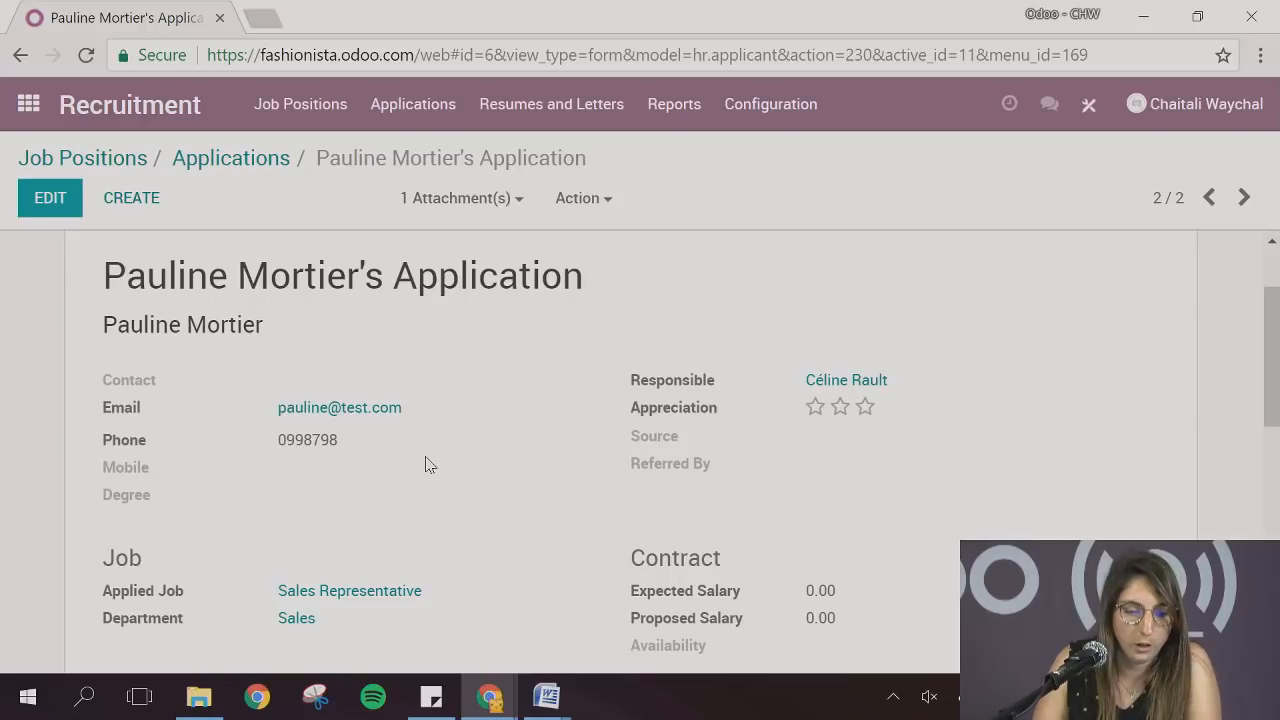
pyautogui.scroll(-1, 425, 464)
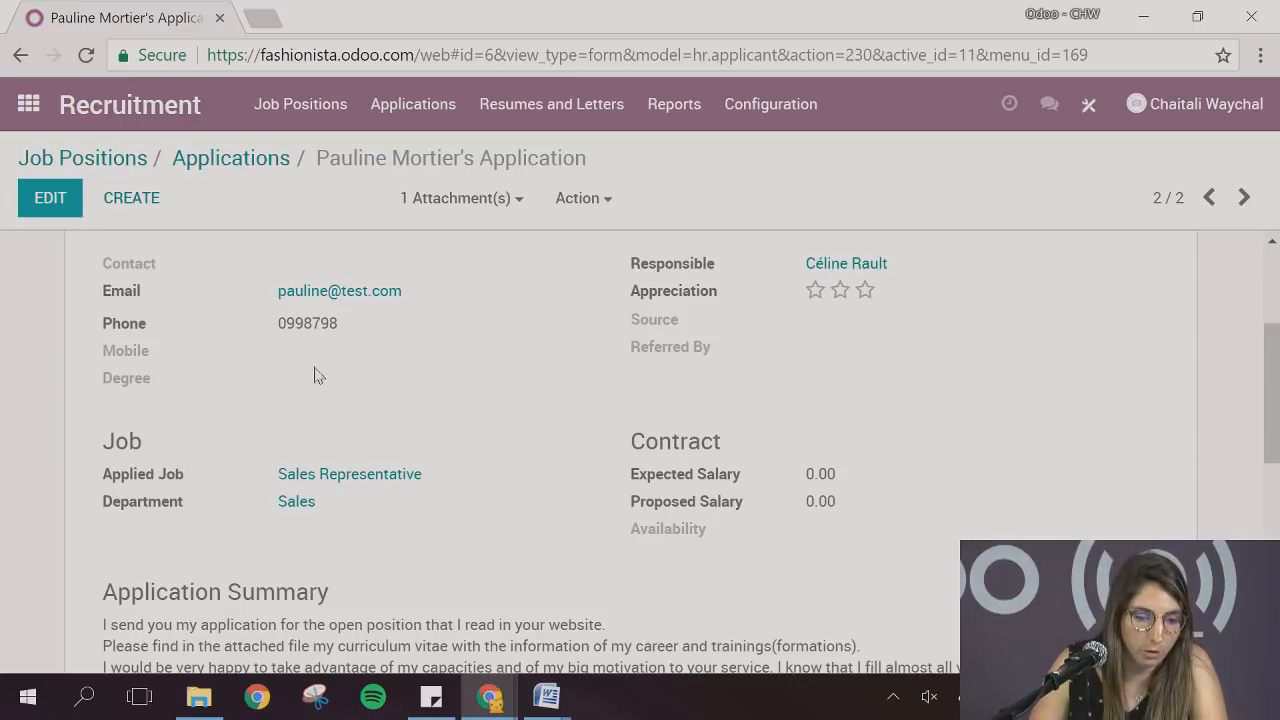
pyautogui.scroll(-5, 329, 423)
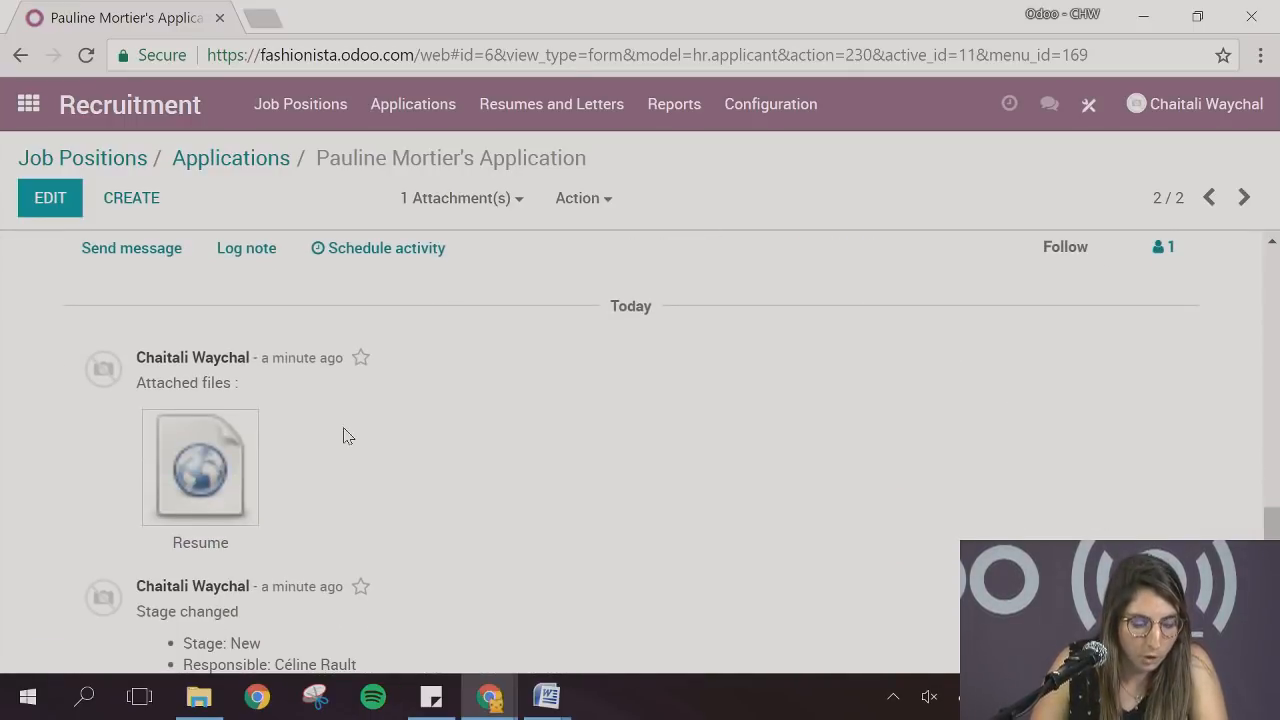
pyautogui.moveTo(215, 449)
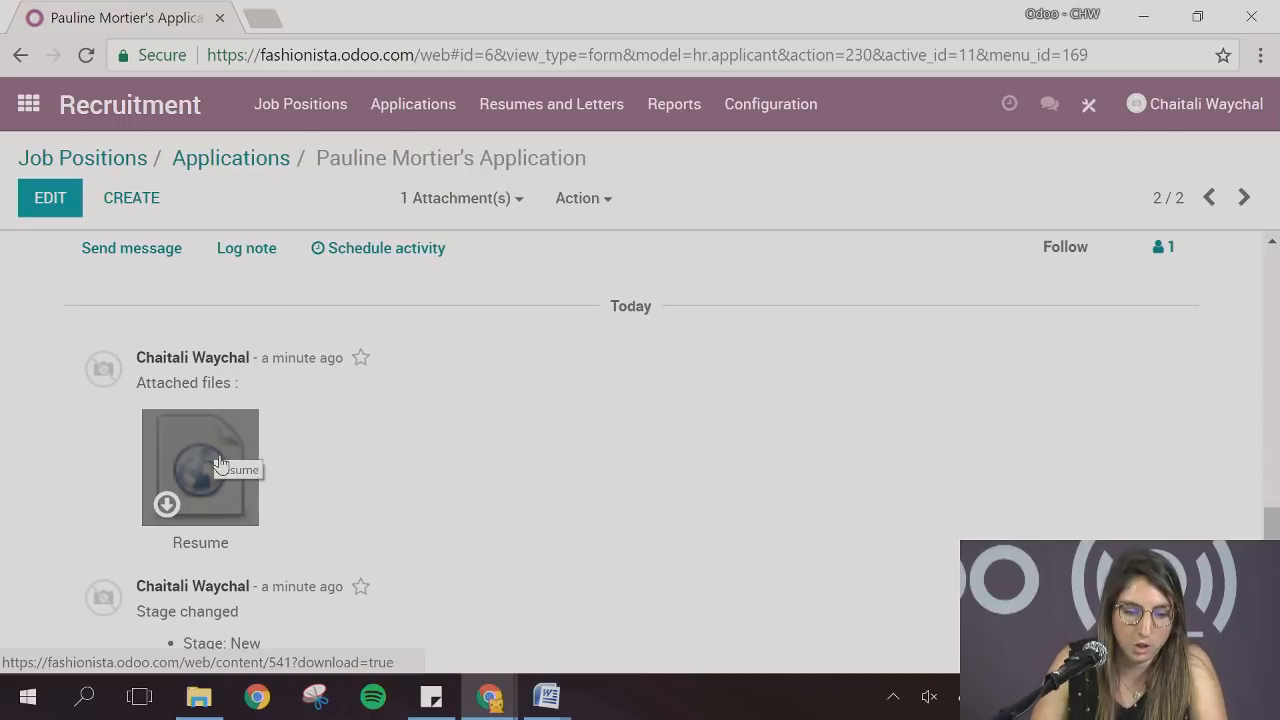
pyautogui.scroll(1, 414, 480)
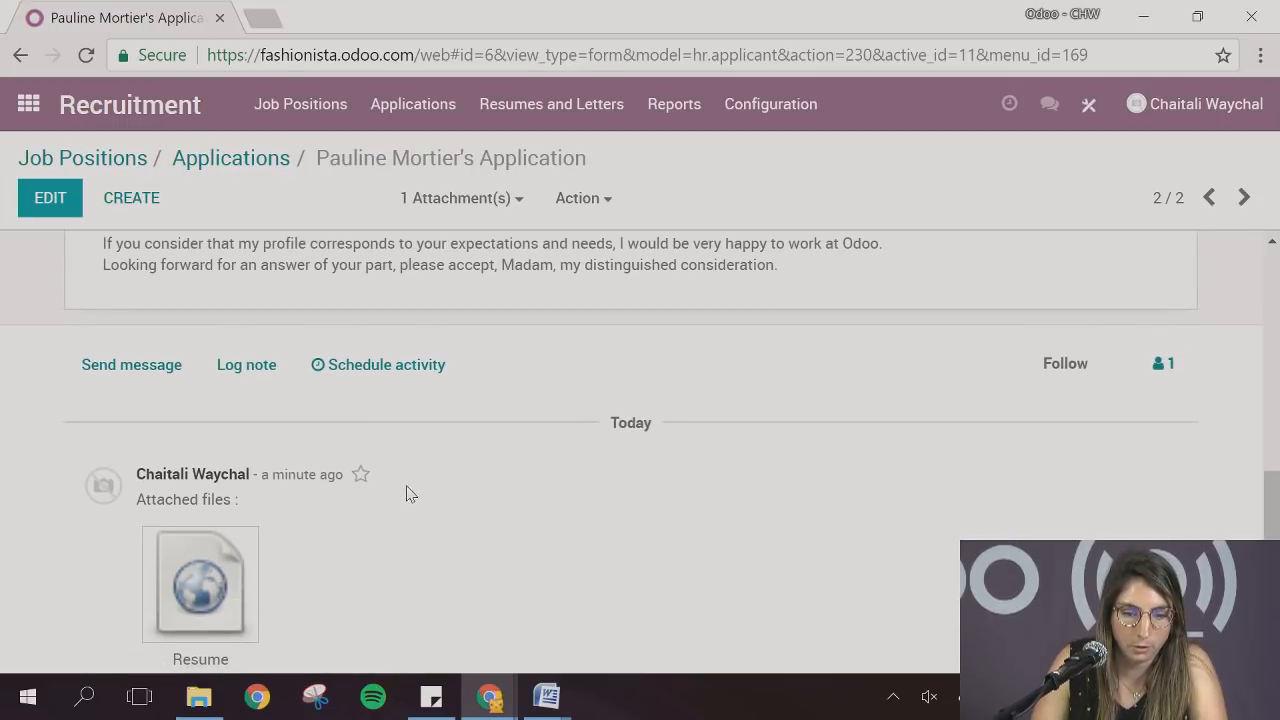
pyautogui.scroll(10, 660, 490)
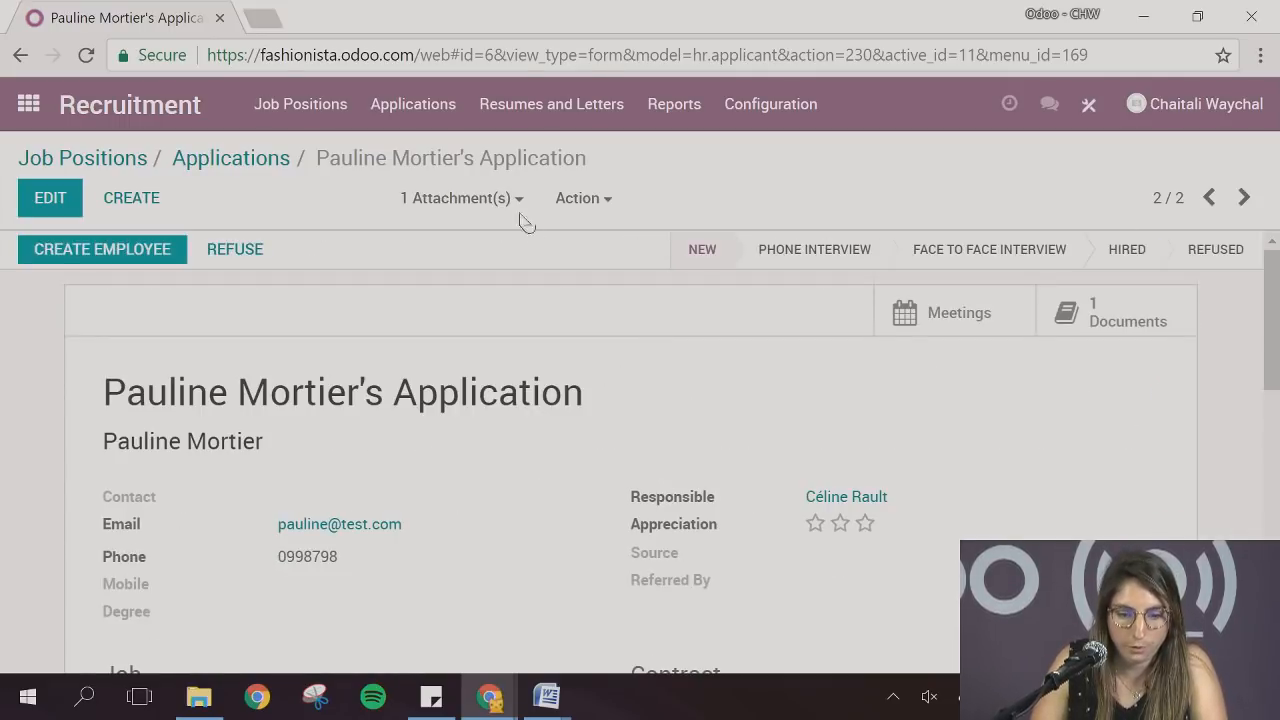
pyautogui.click(499, 203)
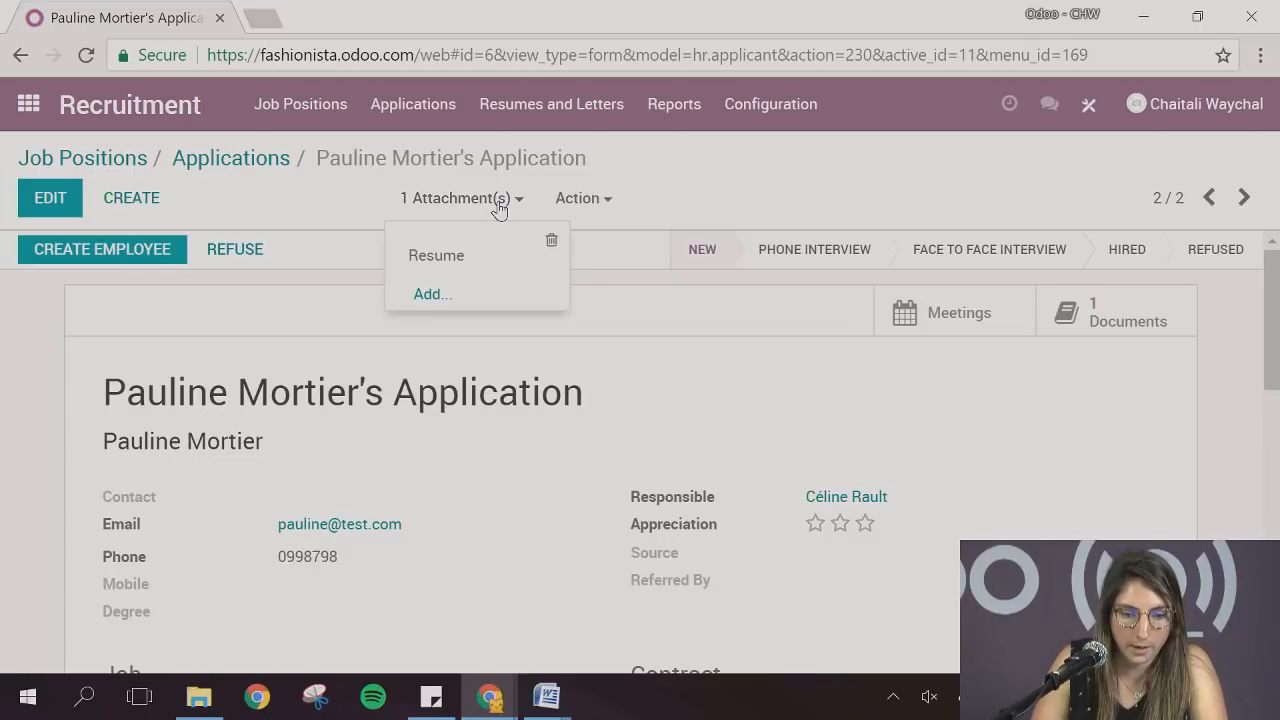
pyautogui.click(498, 205)
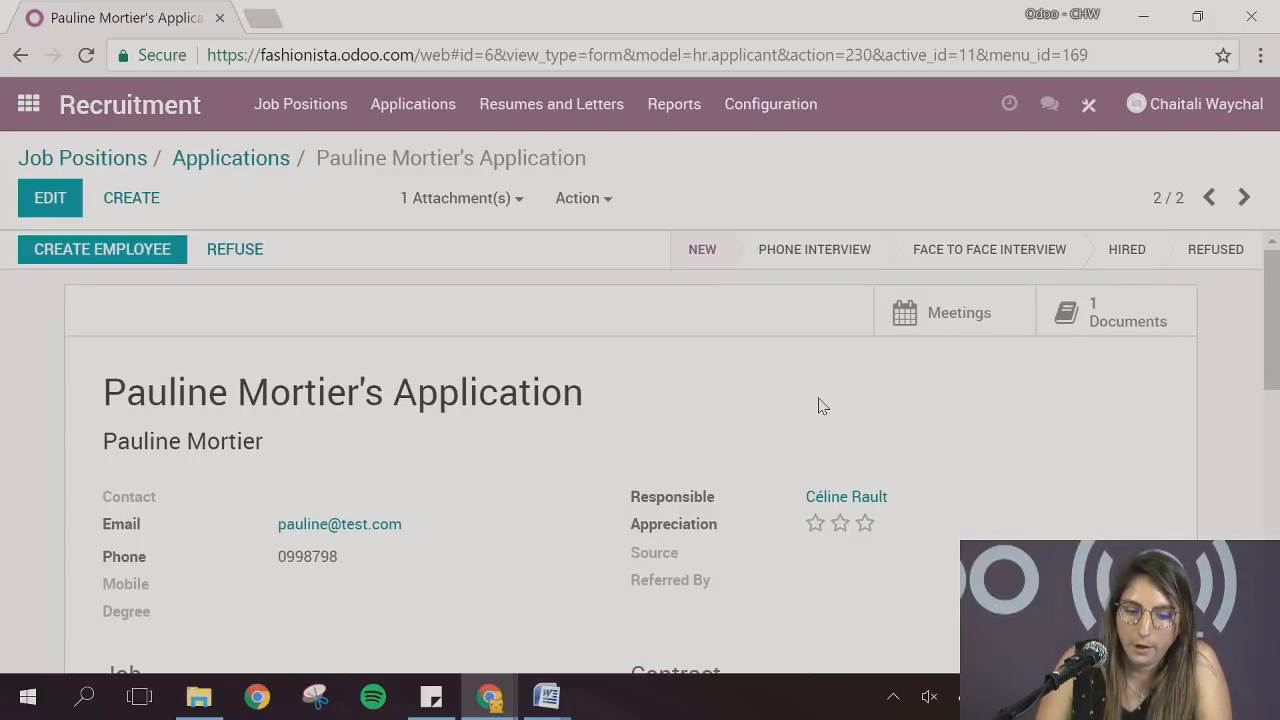
pyautogui.scroll(-1, 818, 405)
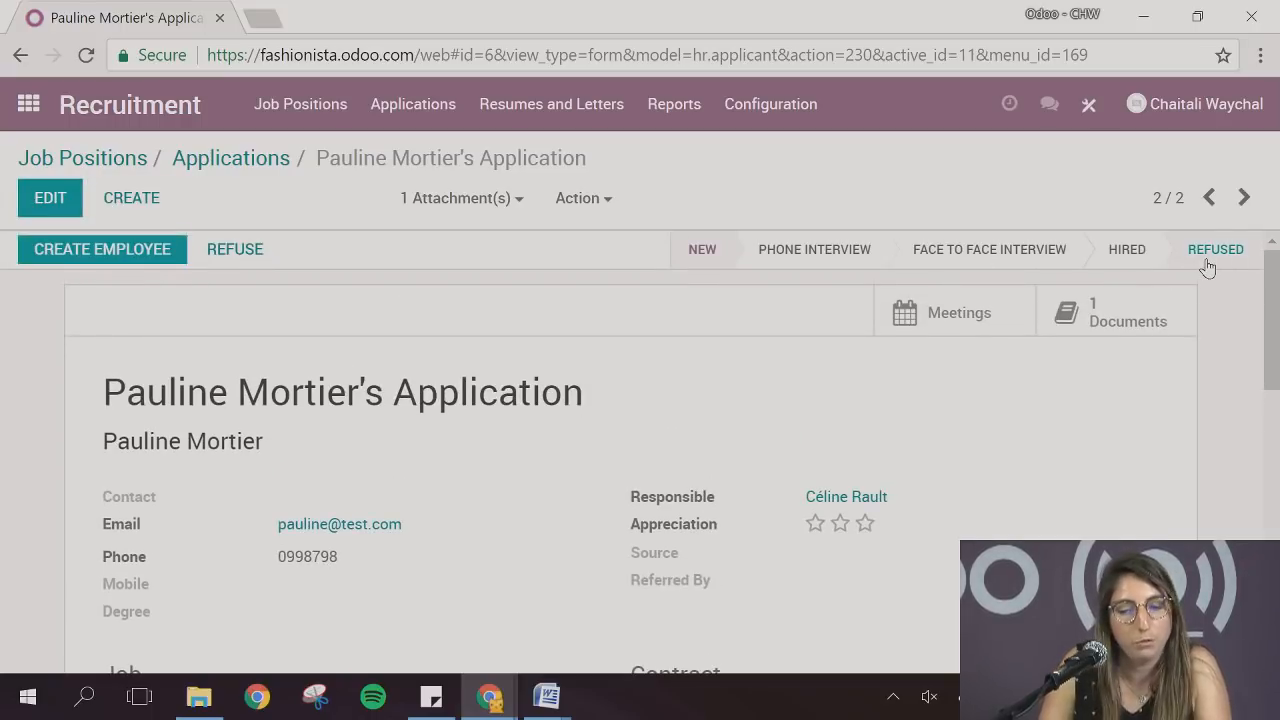
# Edit the application and set the applicant's degree to Master Degree
pyautogui.click(51, 199)
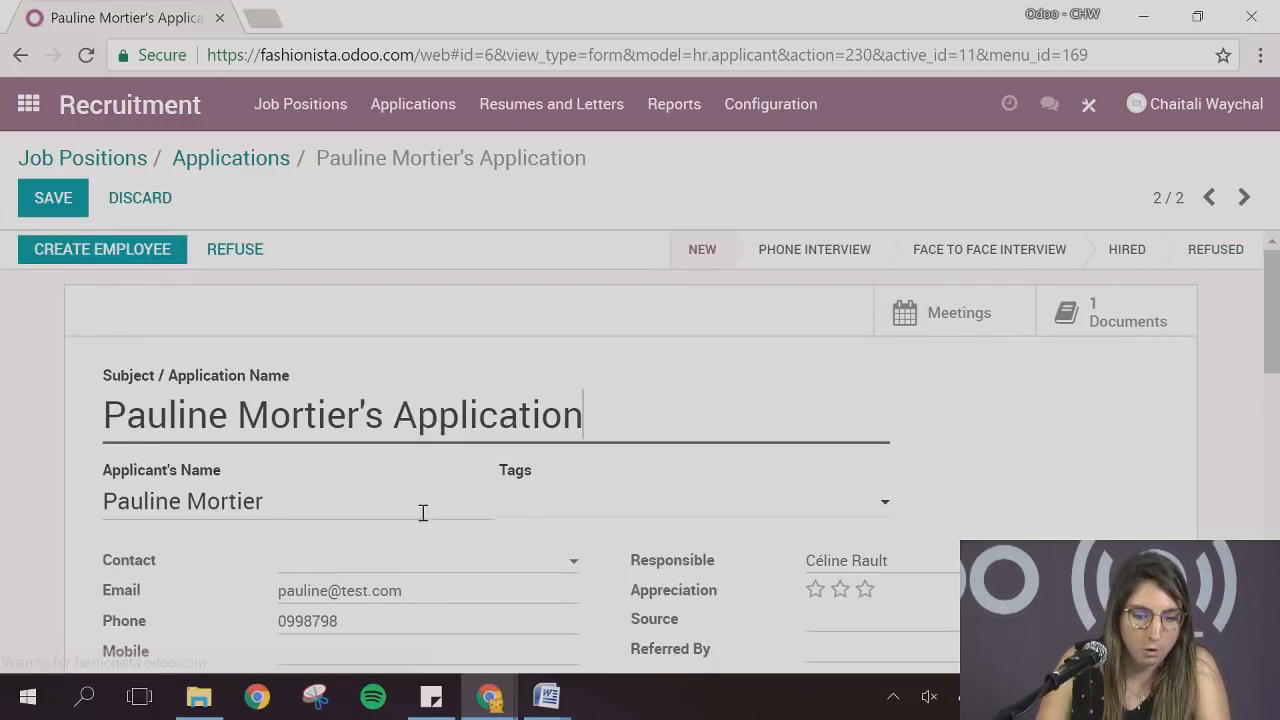
pyautogui.scroll(-2, 548, 520)
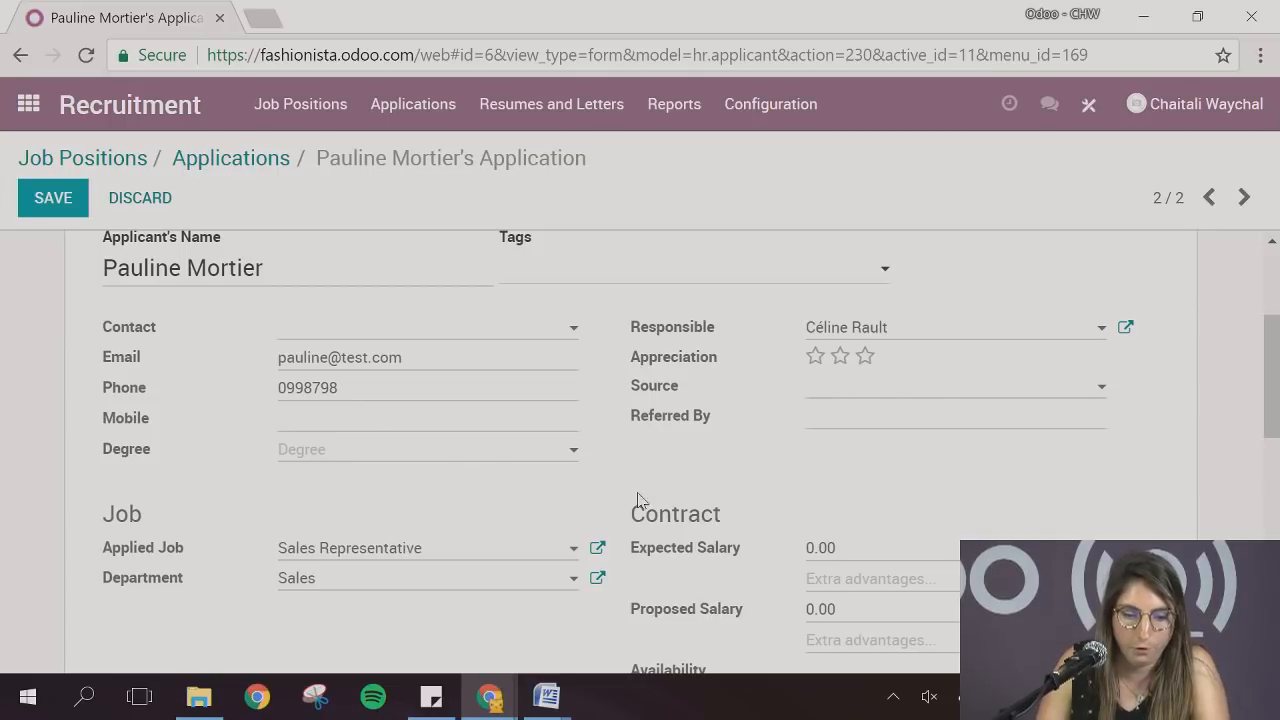
pyautogui.click(400, 460)
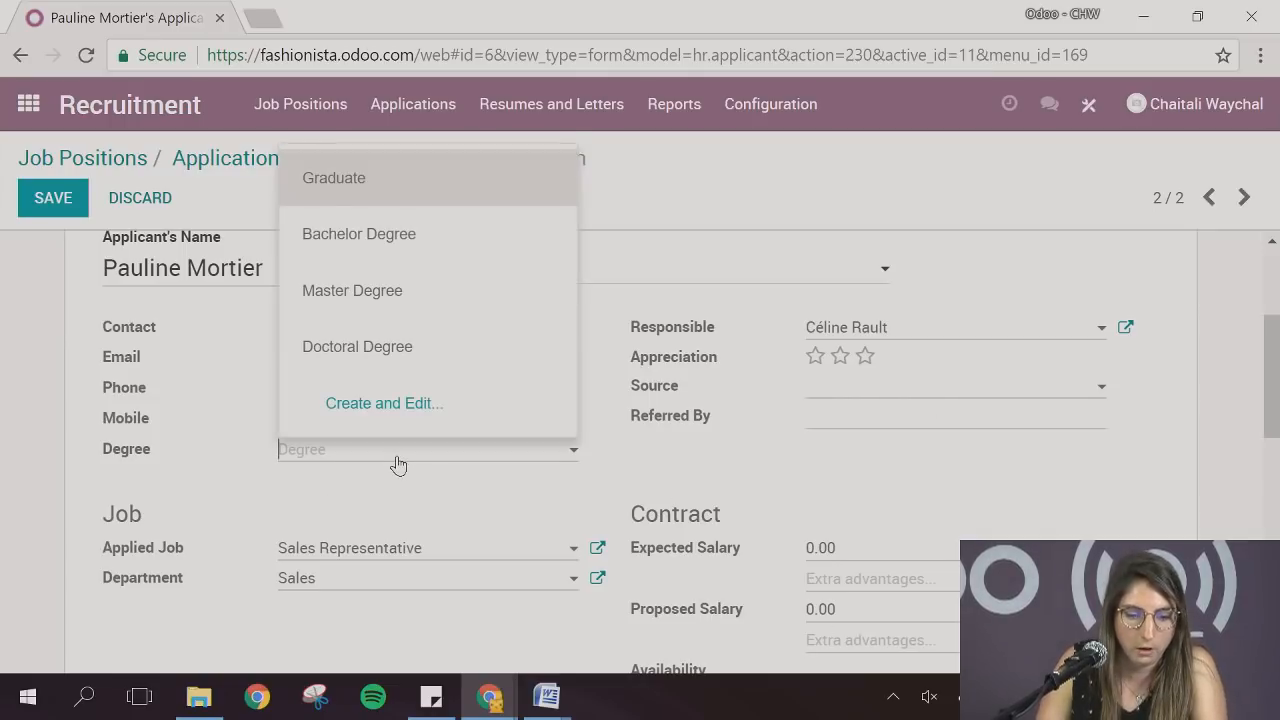
pyautogui.click(372, 314)
pyautogui.scroll(1, 620, 475)
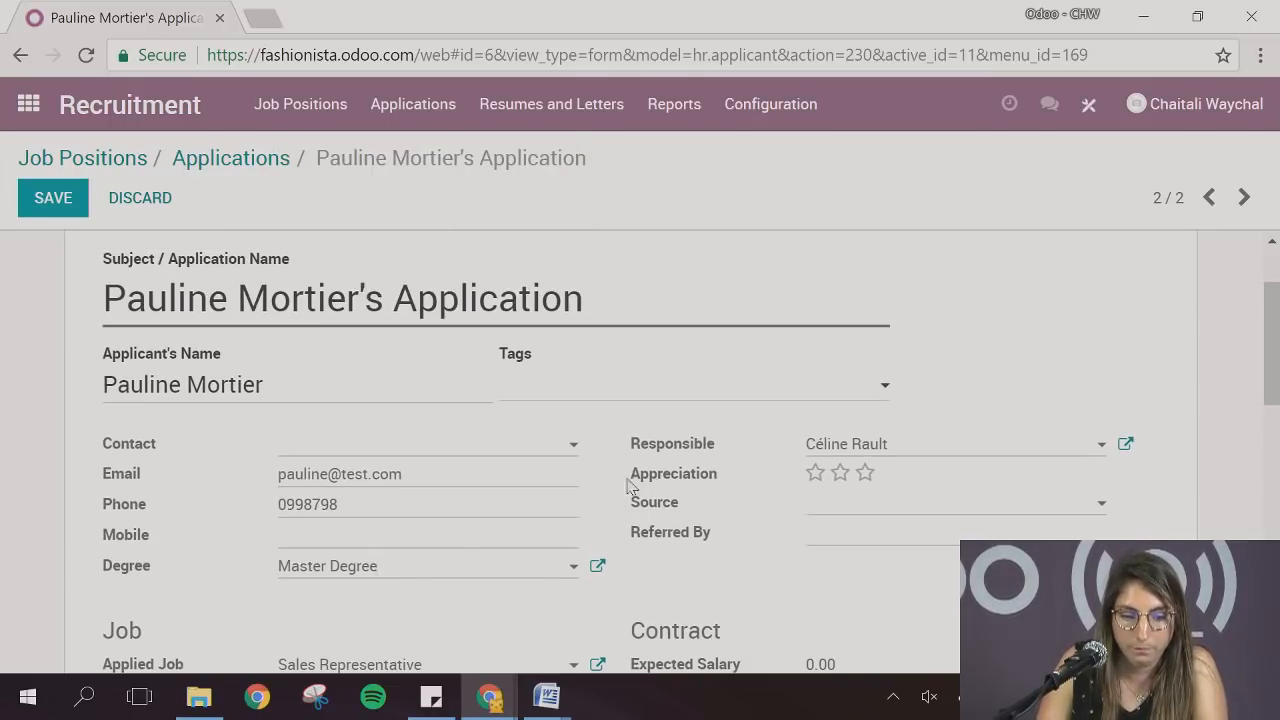
# Create the tags Dutch and English on the application and save the record
pyautogui.click(582, 398)
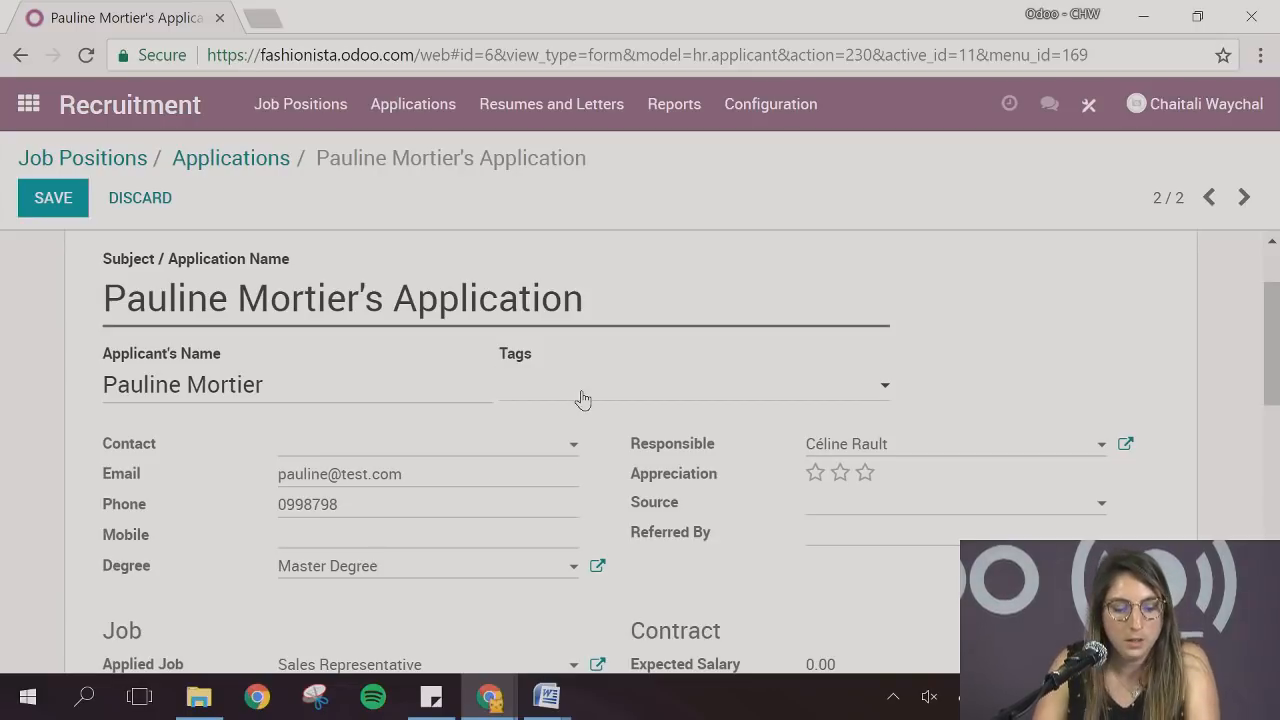
pyautogui.write('Dutch')
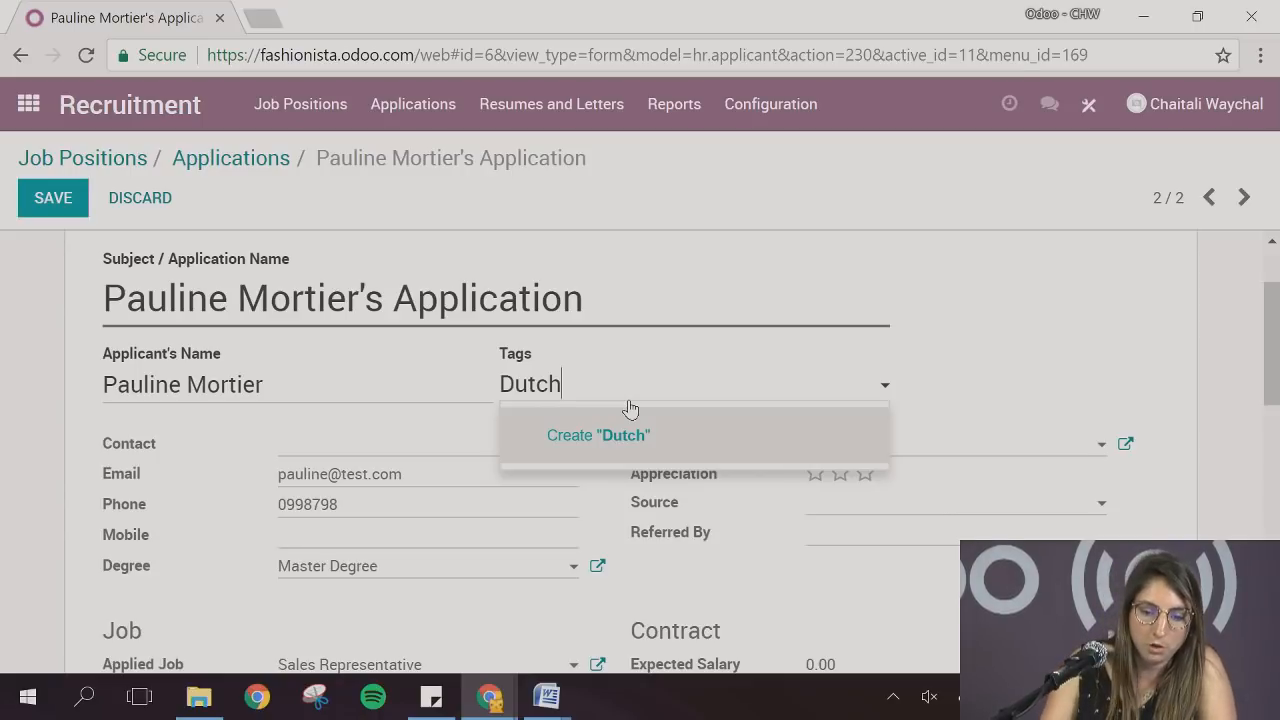
pyautogui.click(633, 428)
pyautogui.write('Eng')
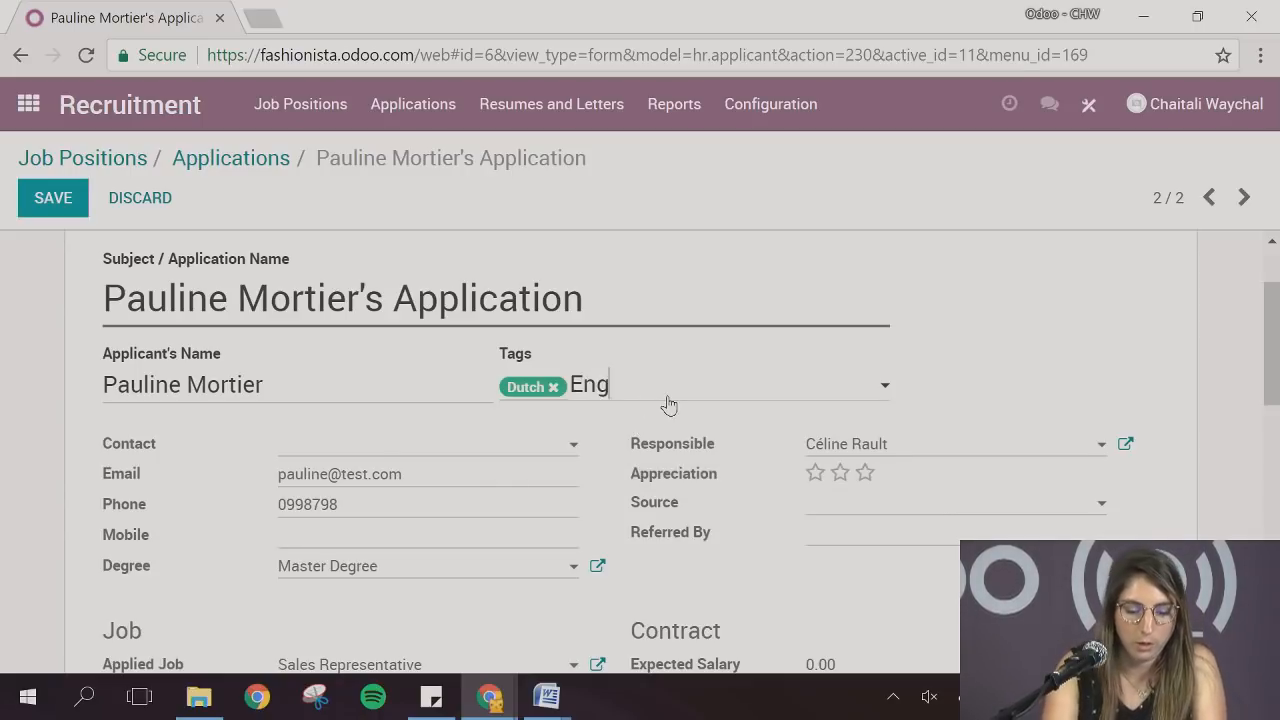
pyautogui.write('lish')
pyautogui.click(684, 437)
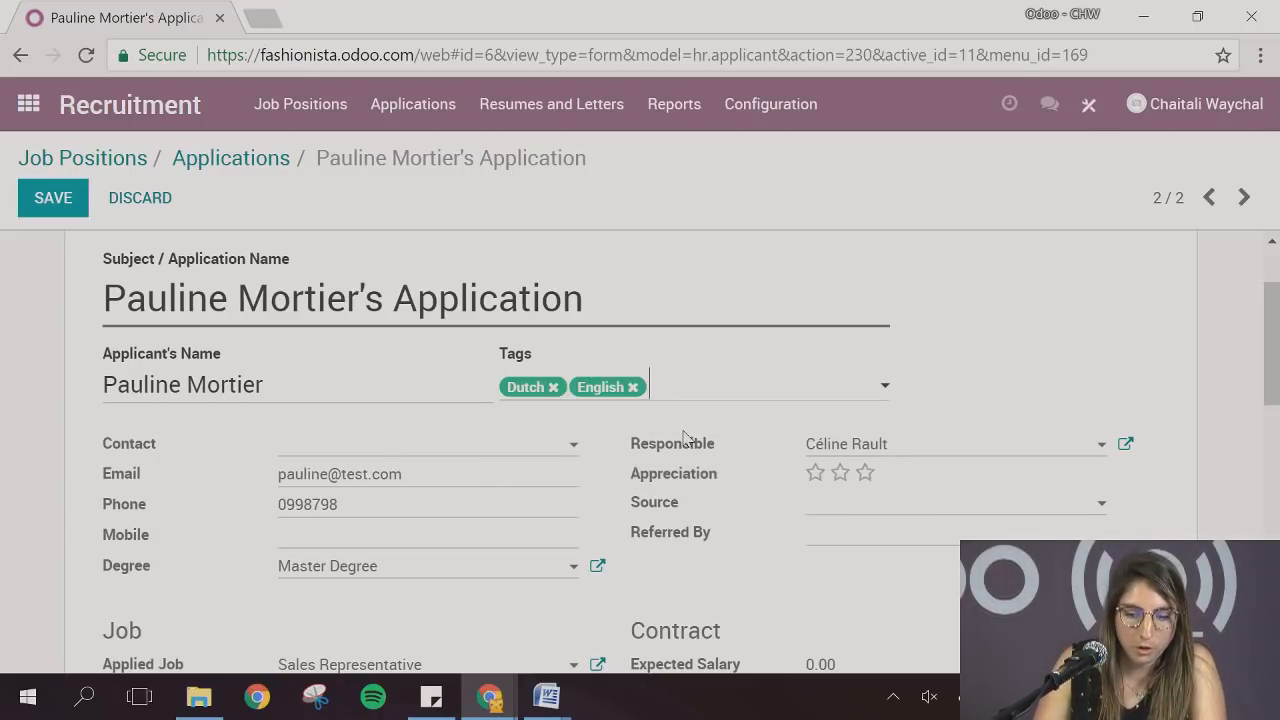
pyautogui.click(712, 384)
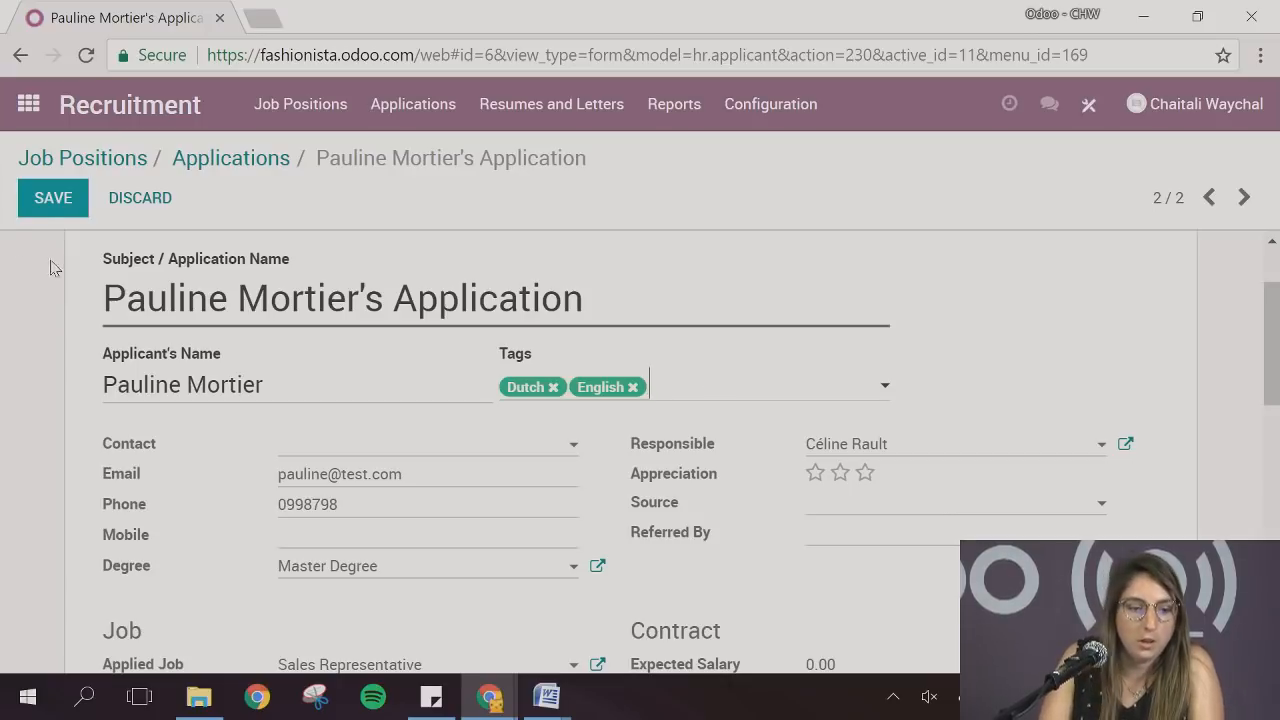
pyautogui.click(40, 203)
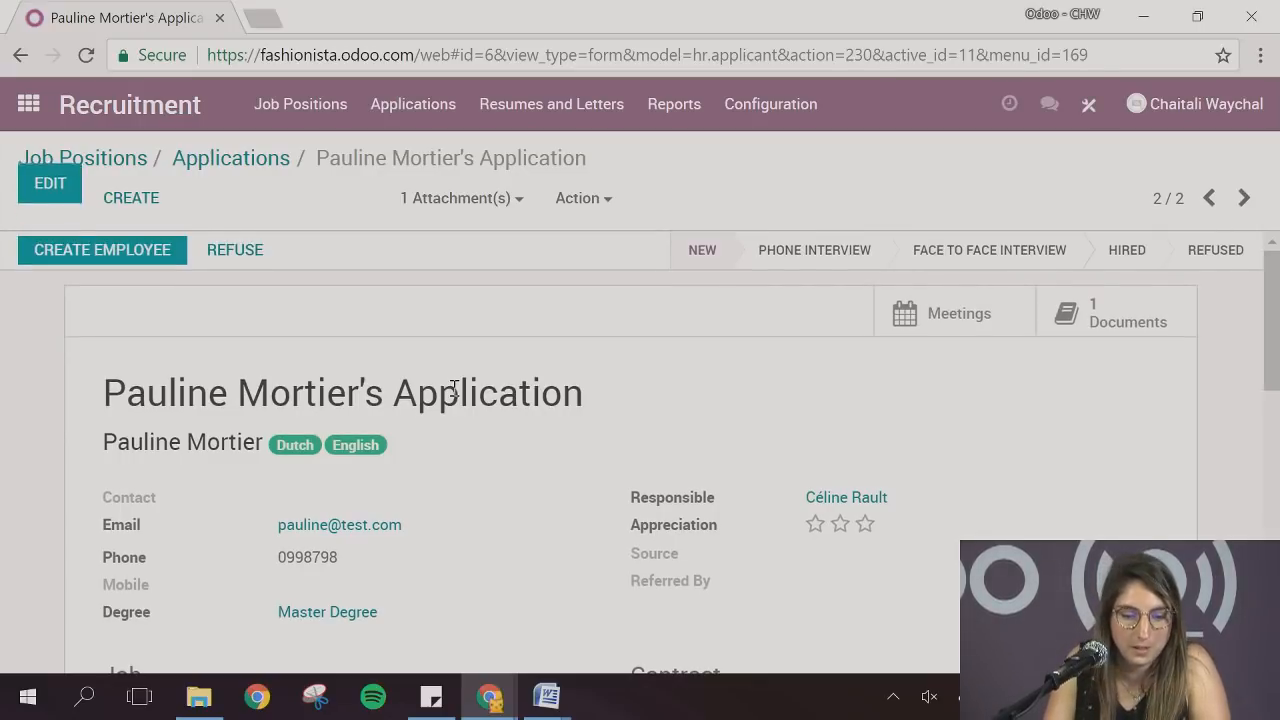
# Rate the applicant two stars in Appreciation and move the application to the Refused stage
pyautogui.scroll(-1, 452, 396)
pyautogui.scroll(1, 452, 396)
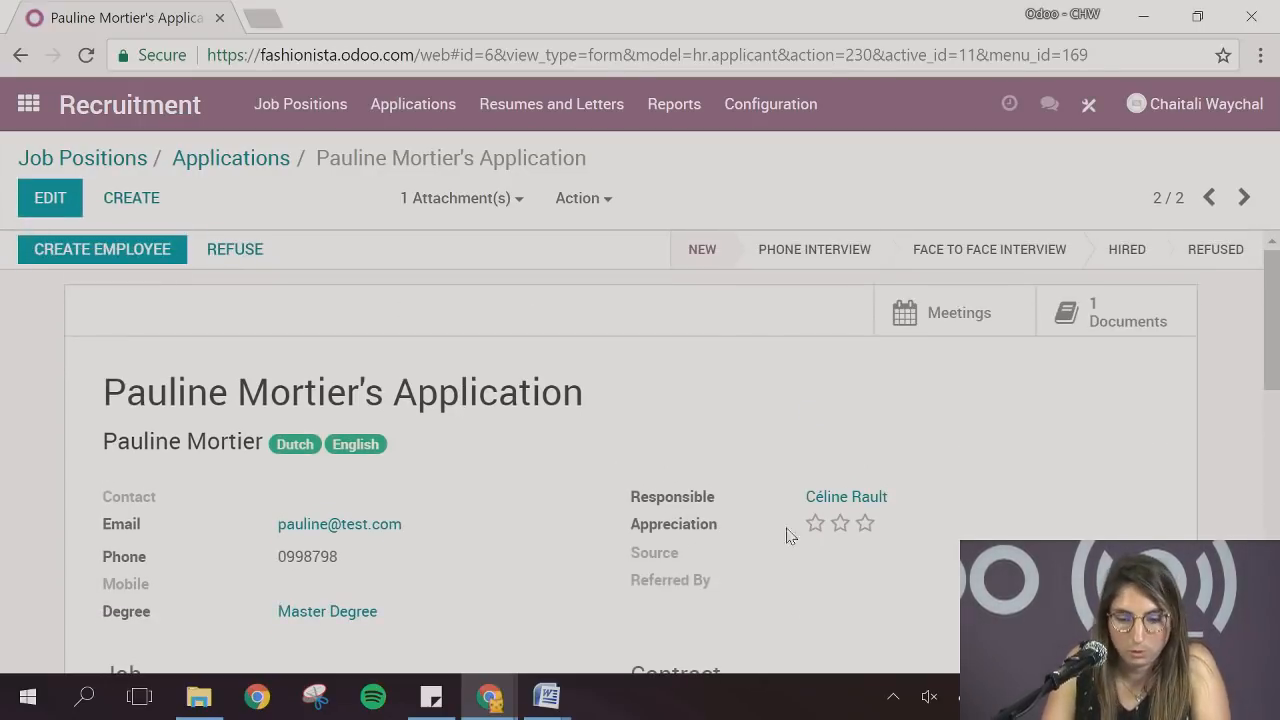
pyautogui.click(838, 526)
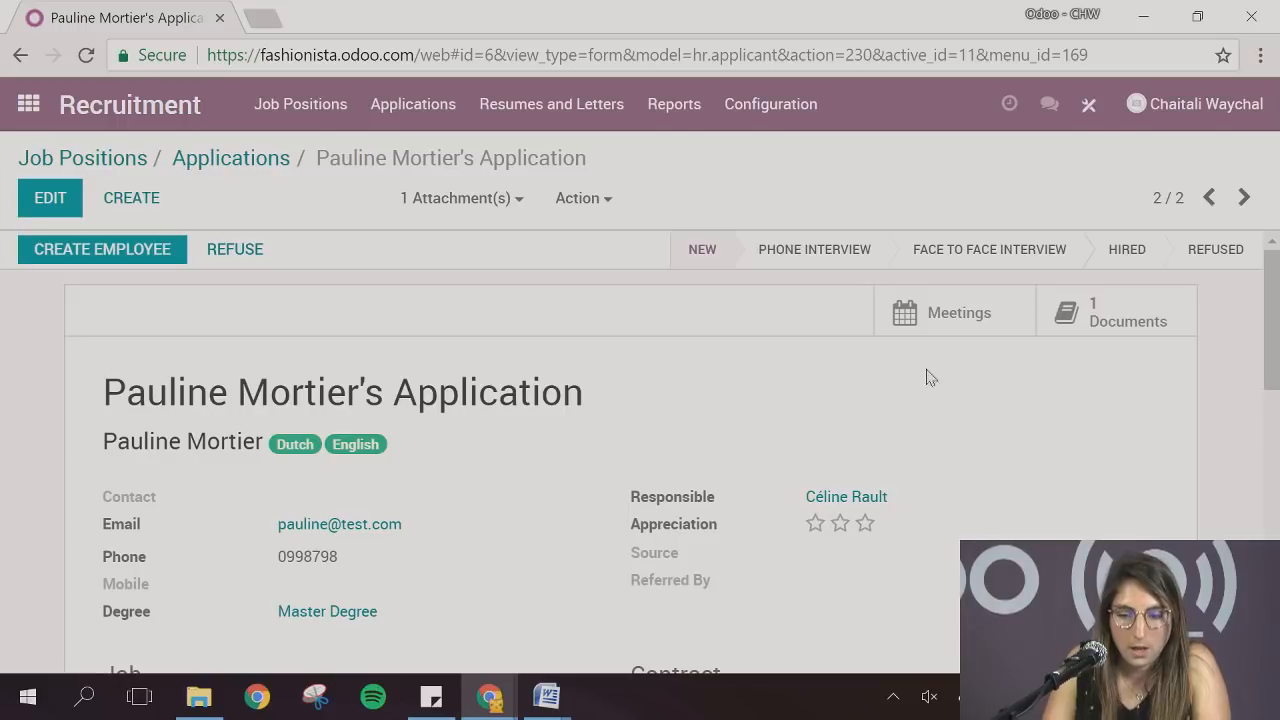
pyautogui.click(1205, 262)
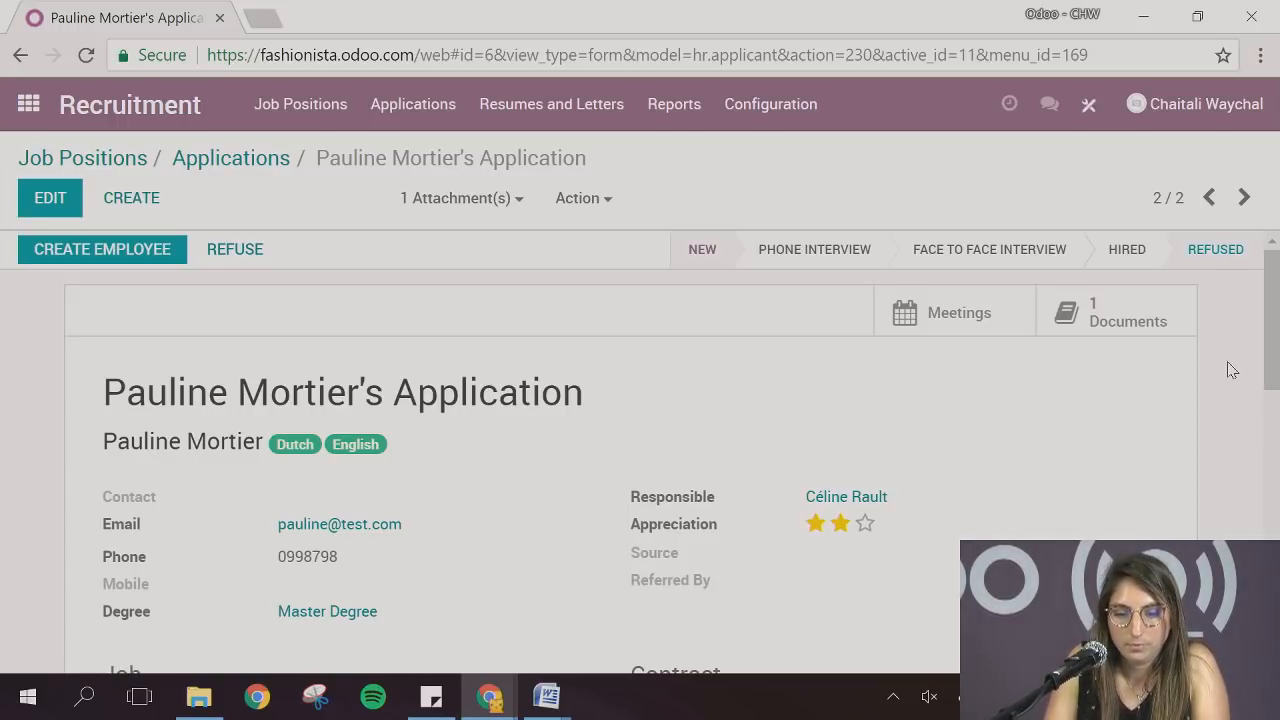
pyautogui.click(1229, 262)
# Examine the stage history, message composer and internal note composer below the refused application
pyautogui.scroll(-5, 1183, 329)
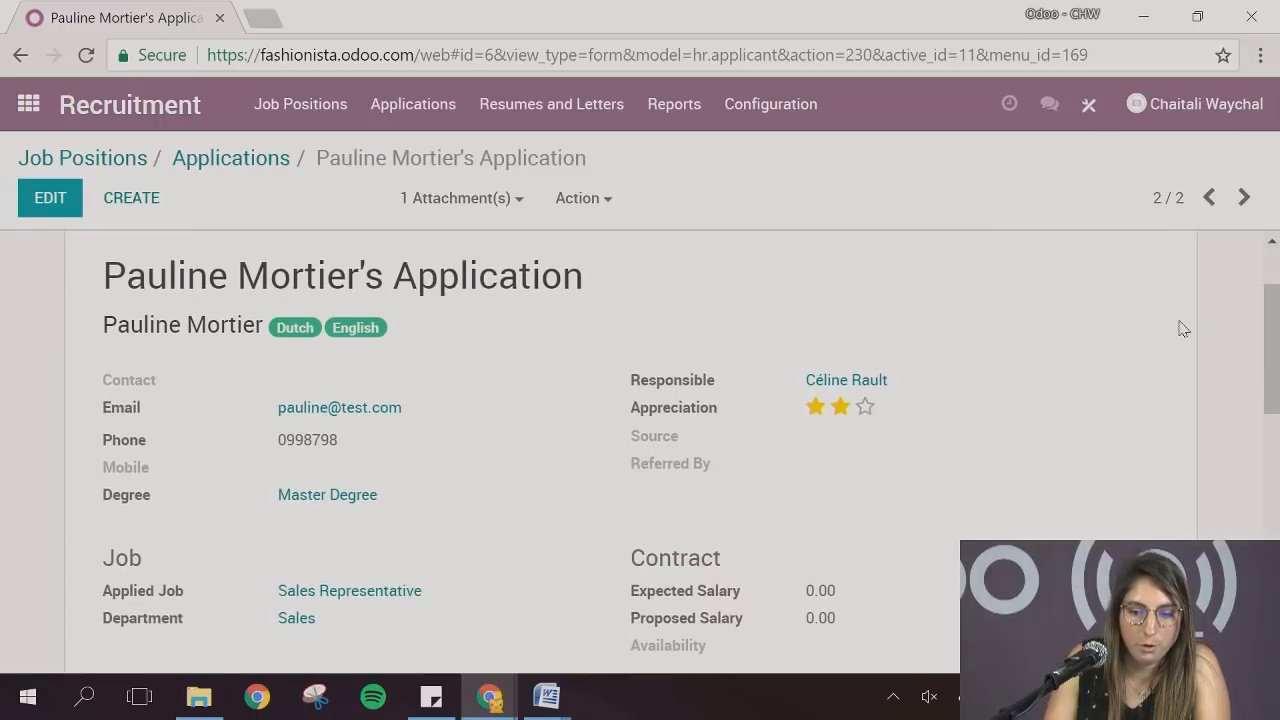
pyautogui.scroll(-3, 1183, 331)
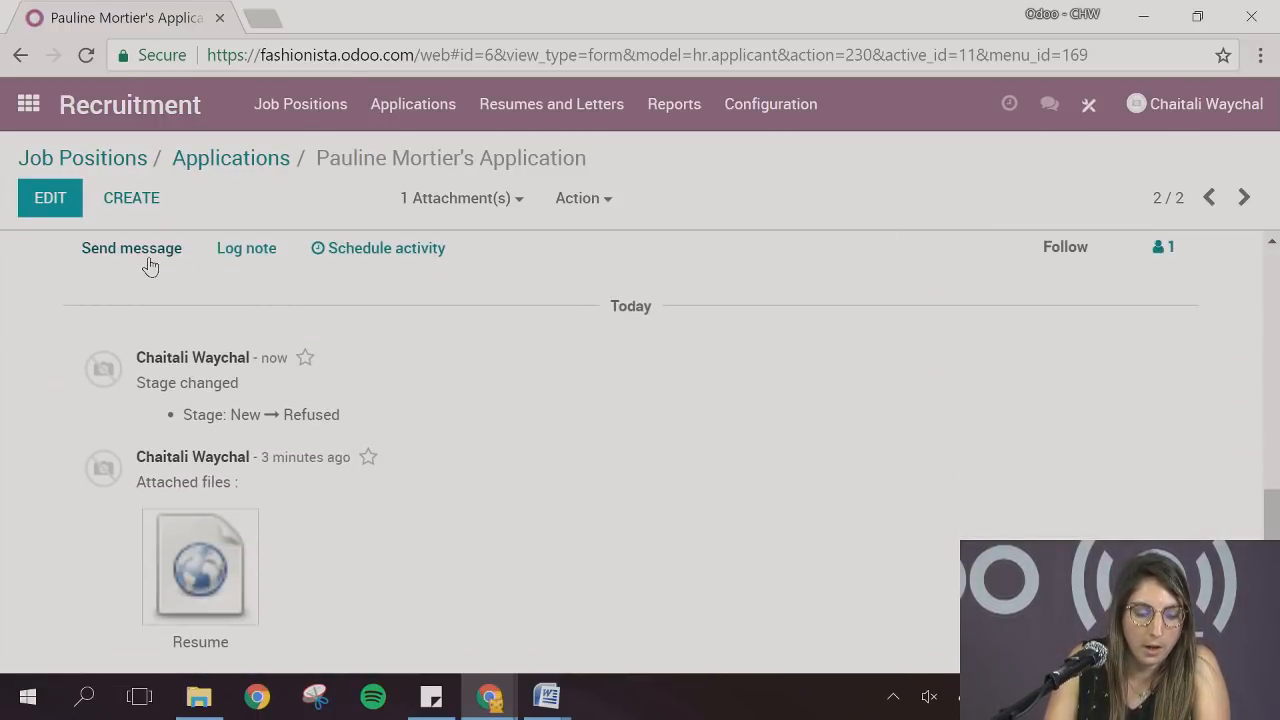
pyautogui.click(146, 259)
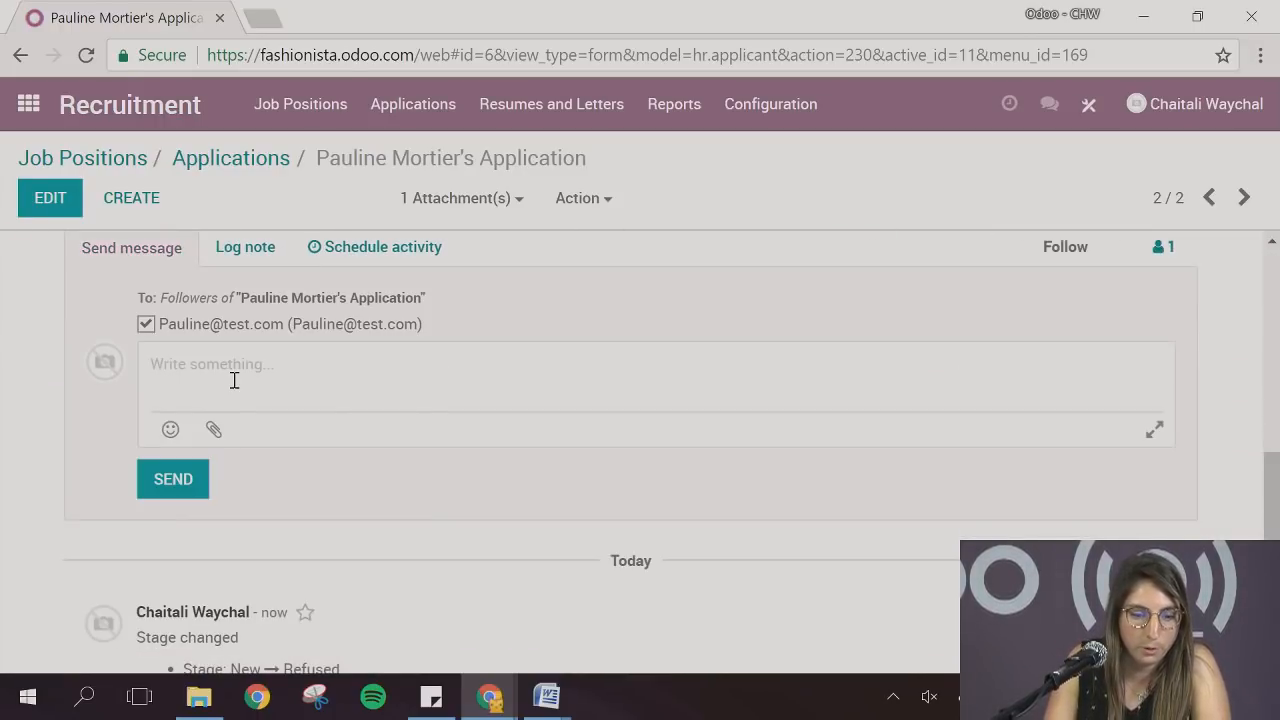
pyautogui.scroll(1, 320, 420)
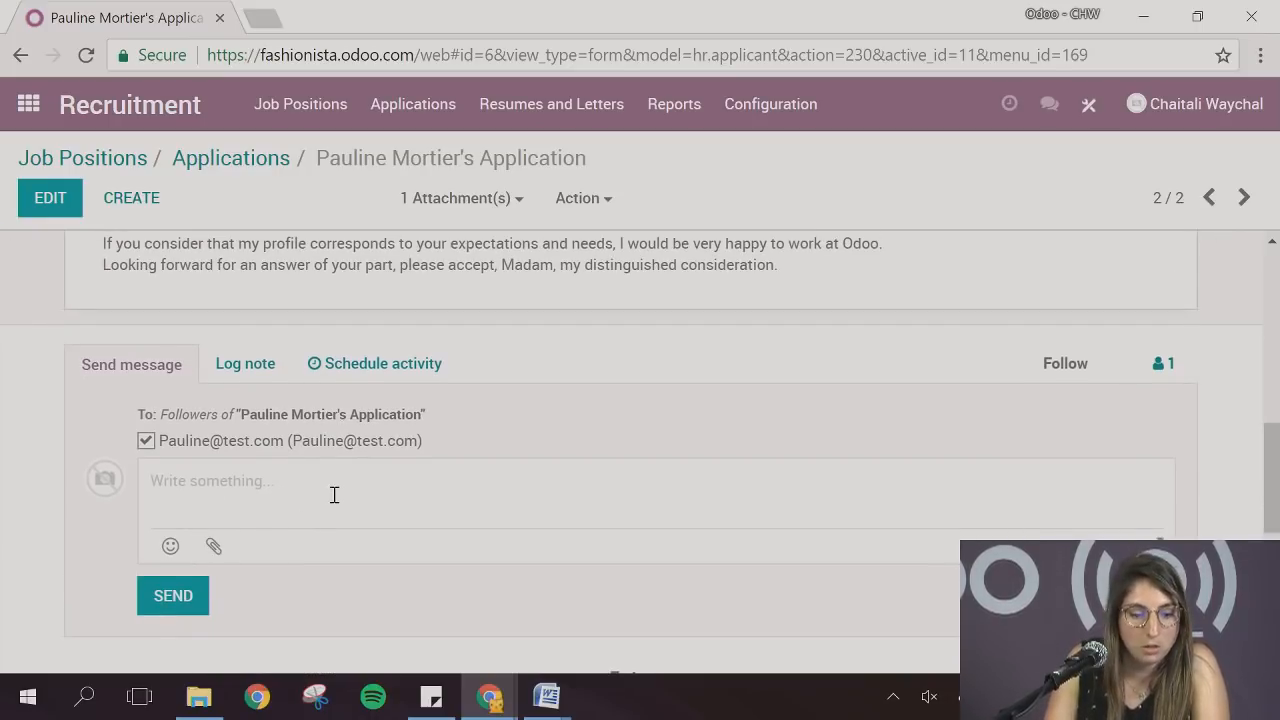
pyautogui.click(256, 366)
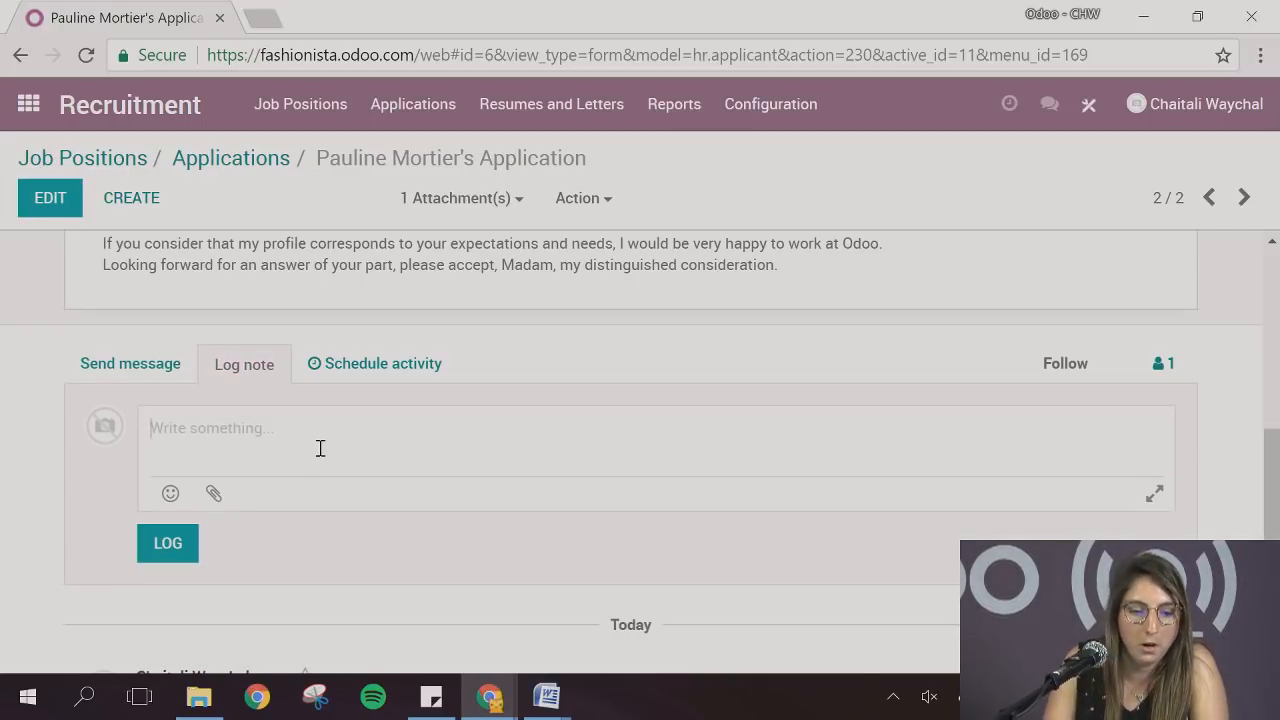
pyautogui.scroll(10, 443, 450)
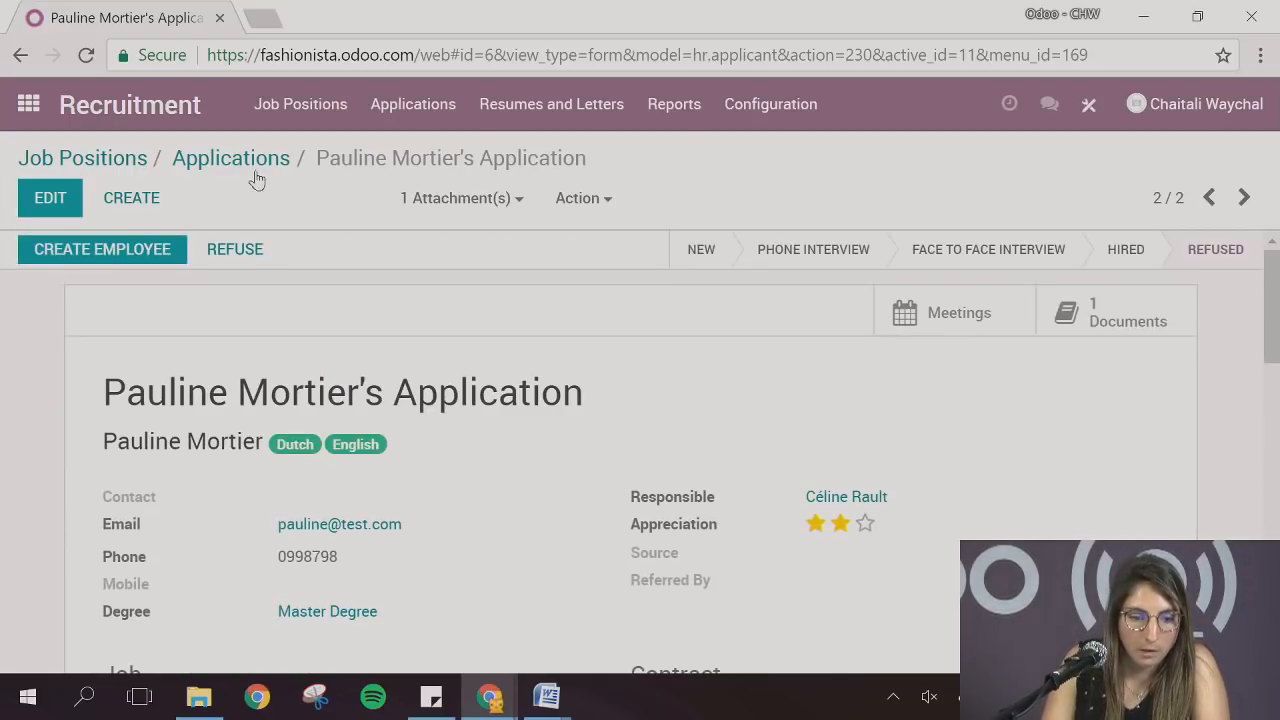
# Return to the Sales Representative applications and open the LinkedIn applicant's record in the New stage
pyautogui.click(281, 246)
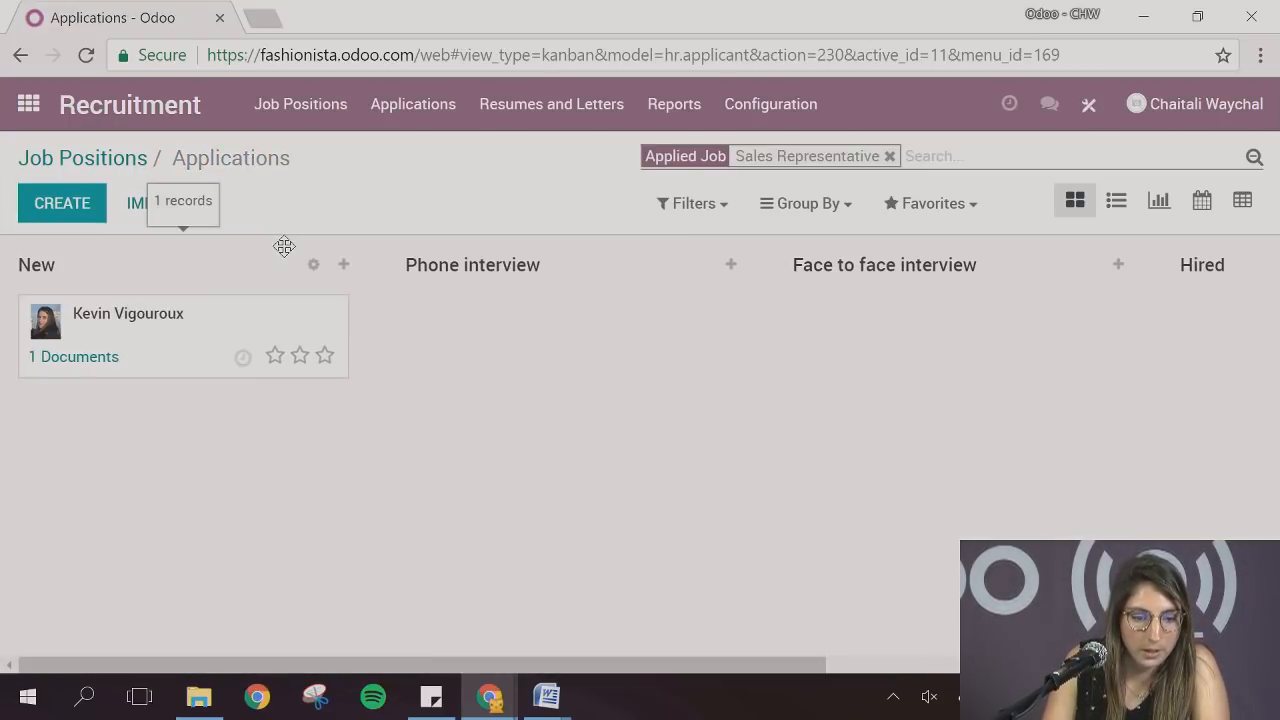
pyautogui.click(185, 331)
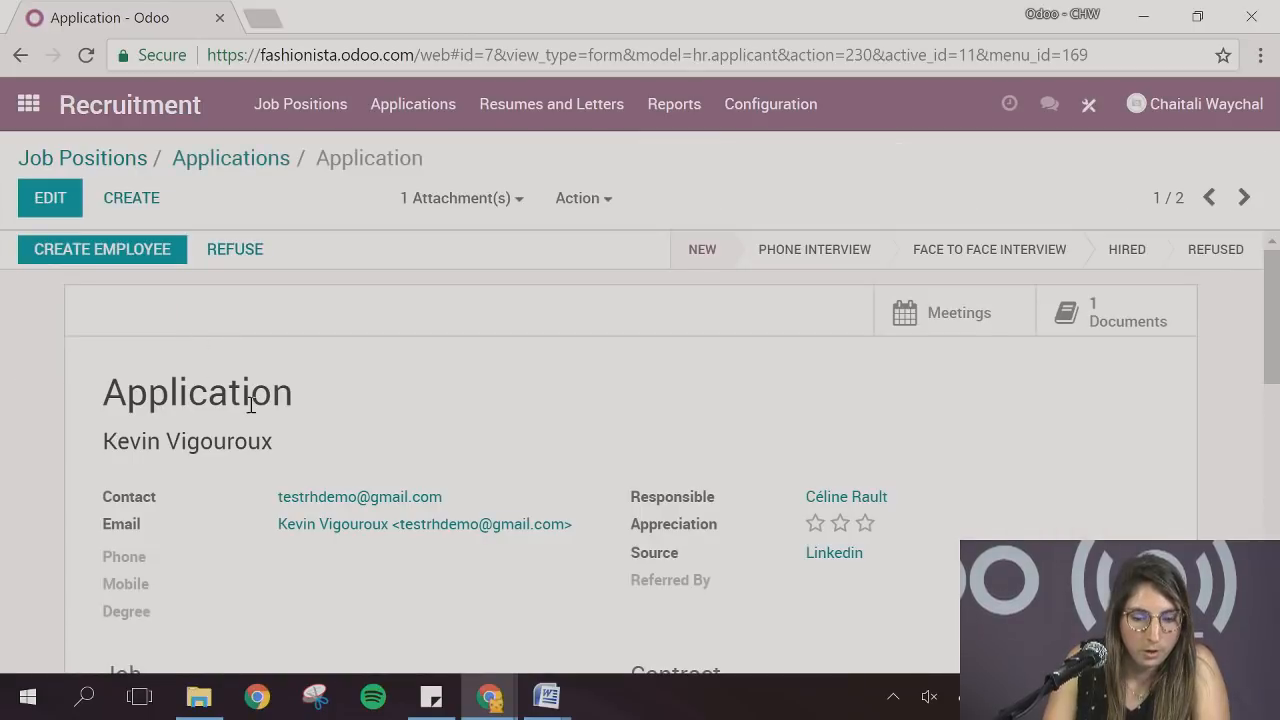
pyautogui.scroll(-2, 738, 450)
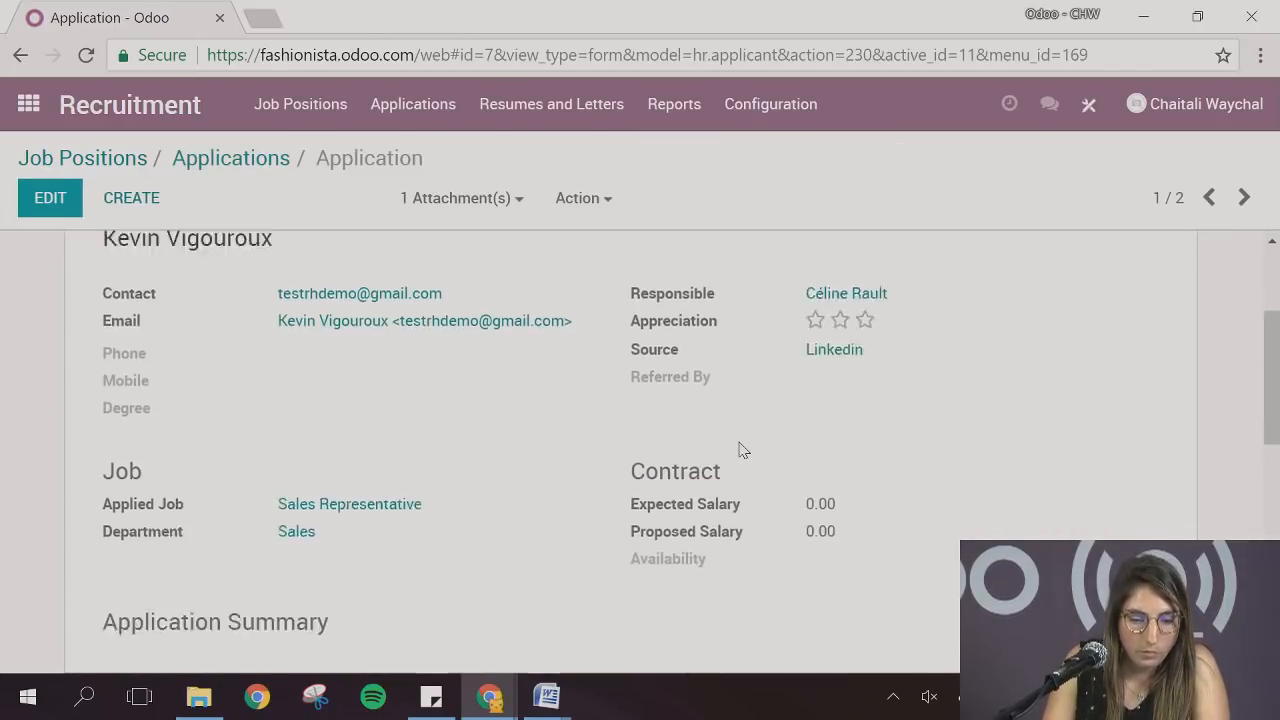
pyautogui.scroll(2, 738, 450)
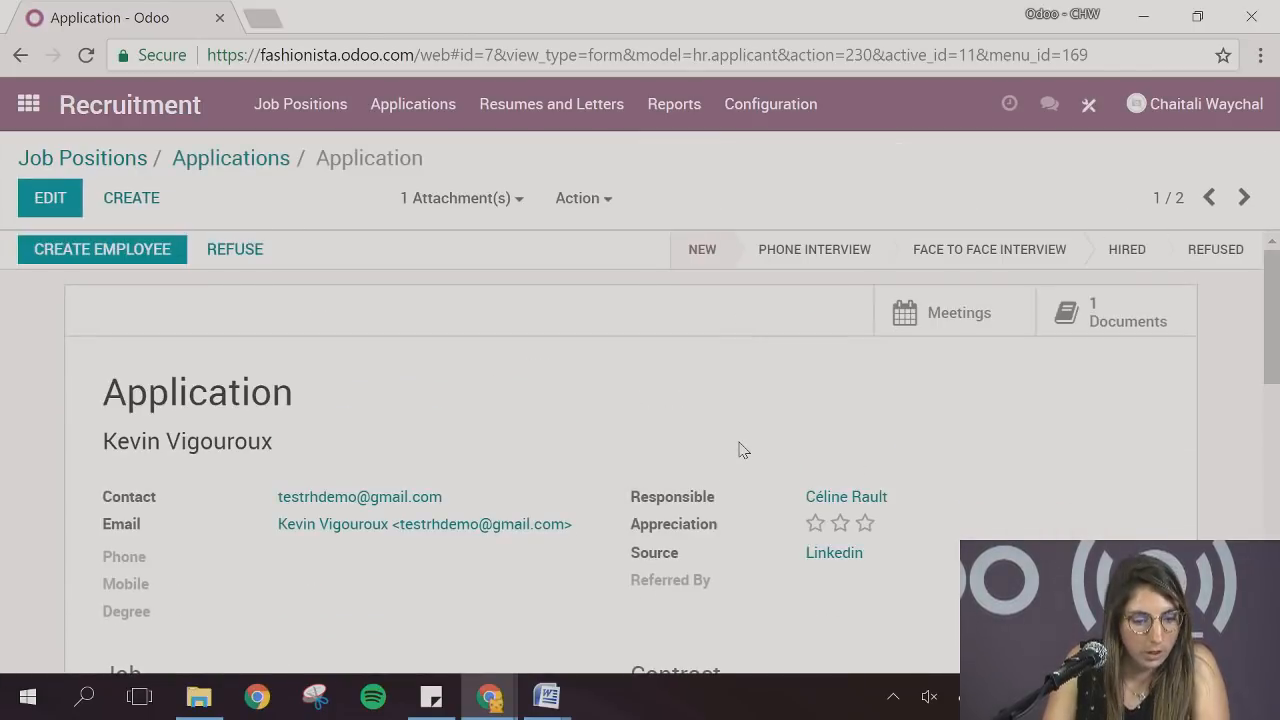
# Edit the application, create the tag French, add the existing tag English, and save the record
pyautogui.click(49, 205)
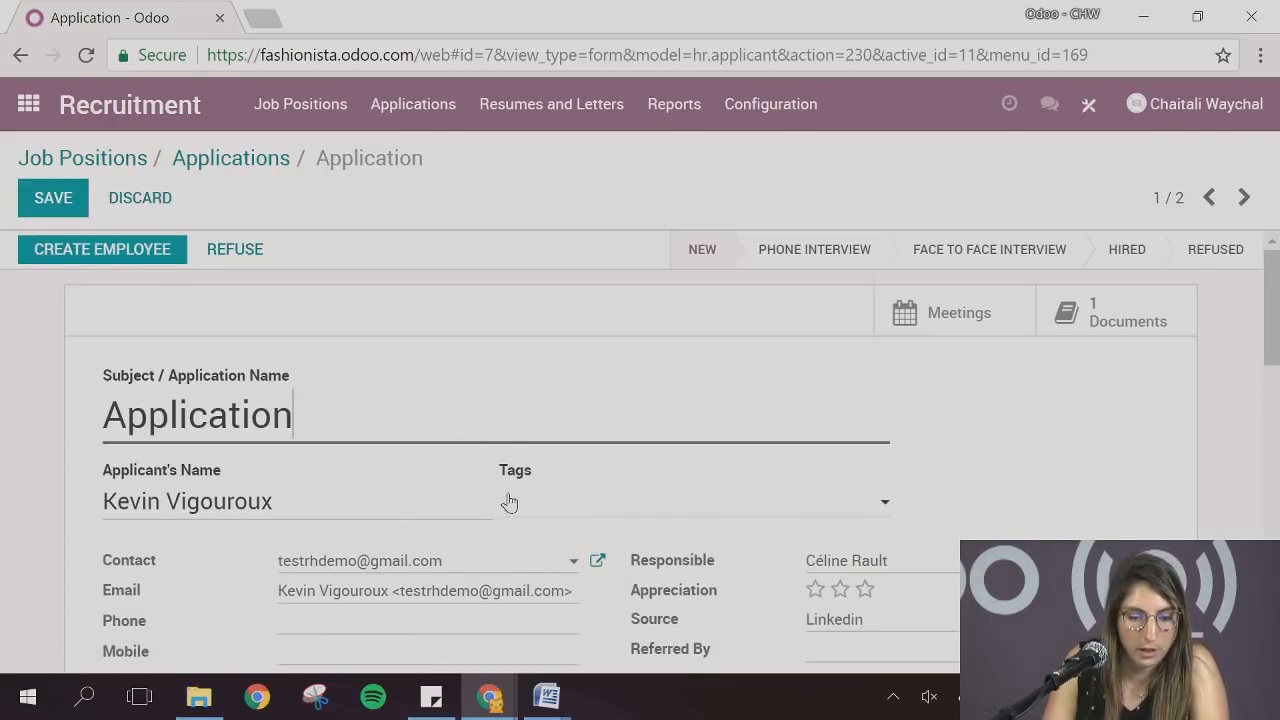
pyautogui.click(552, 512)
pyautogui.write('French')
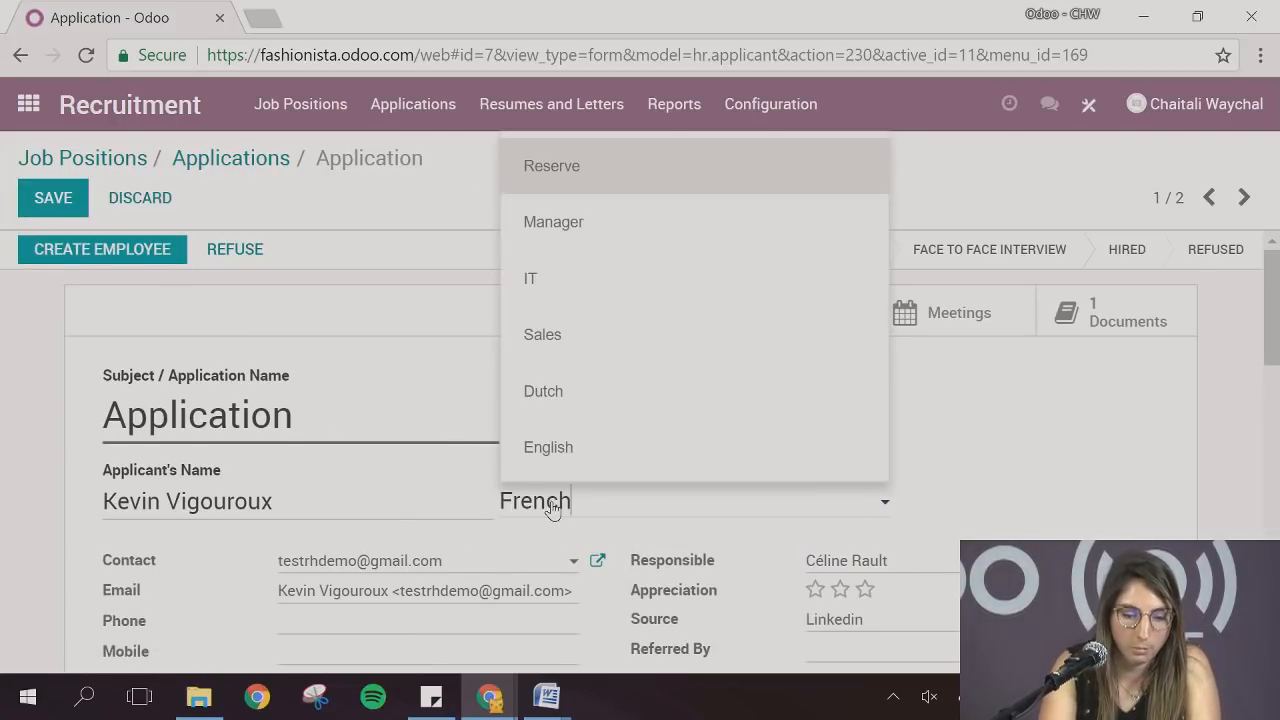
pyautogui.click(555, 552)
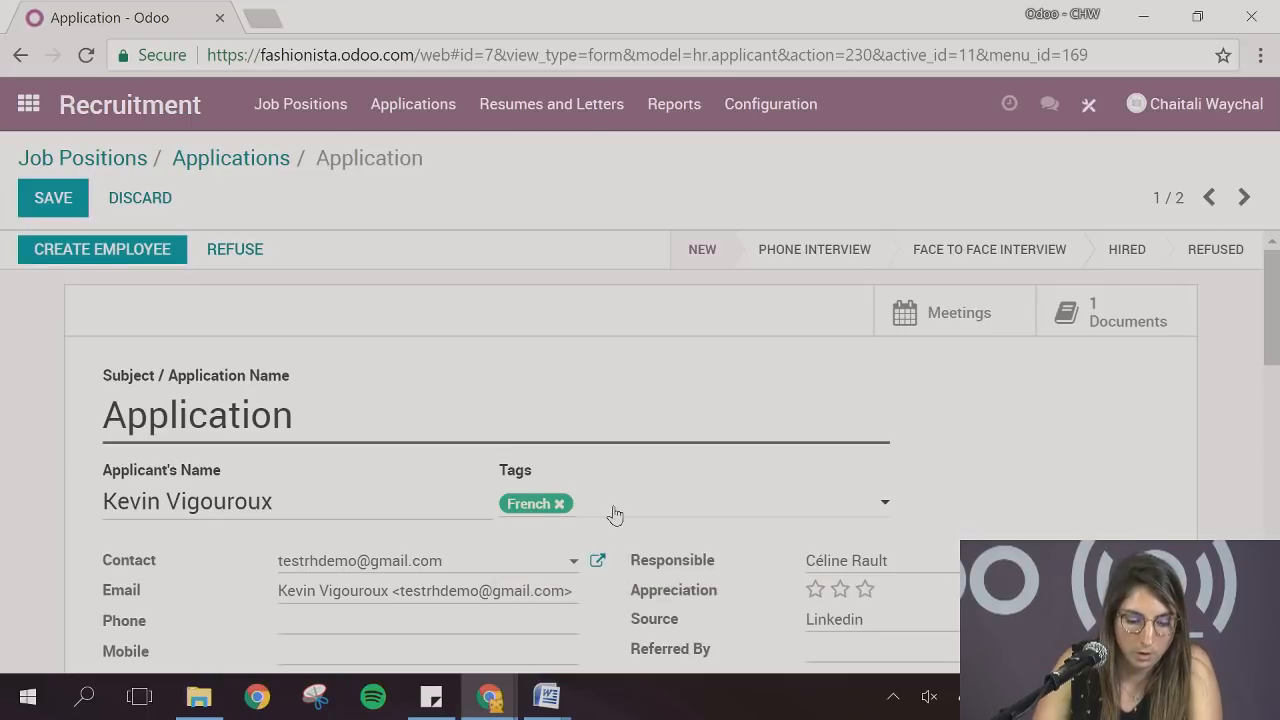
pyautogui.write('English')
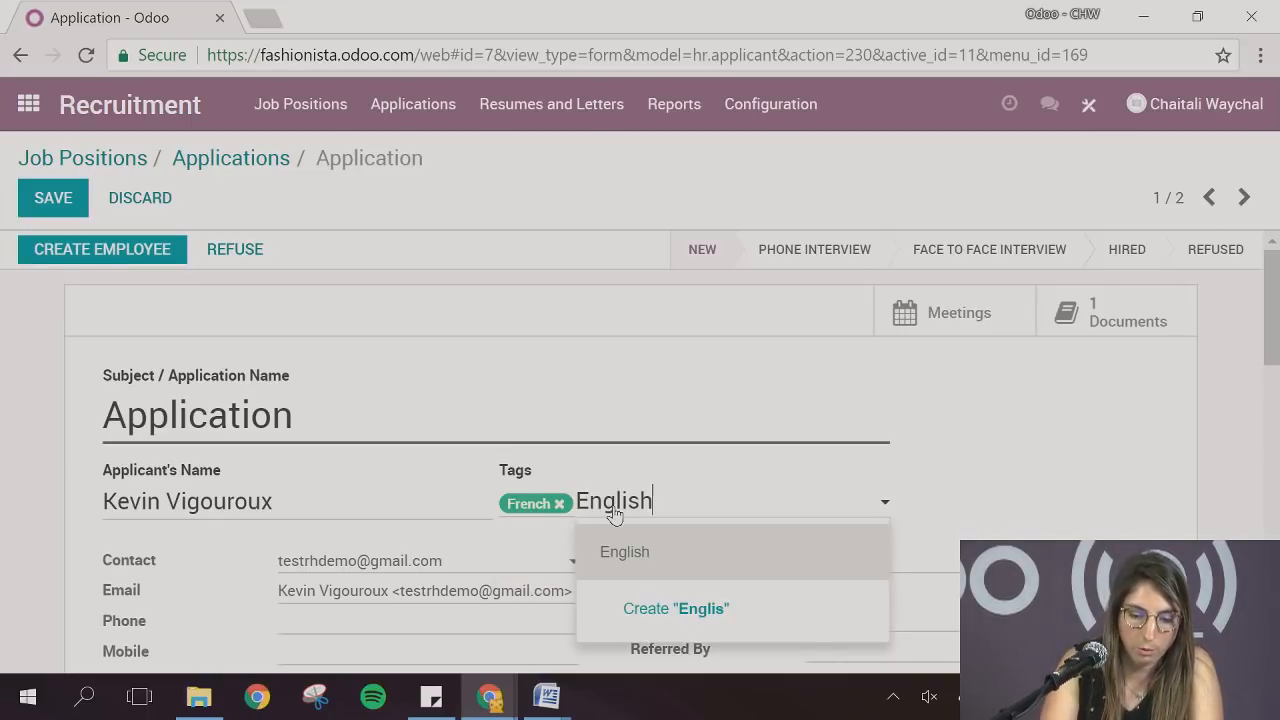
pyautogui.click(620, 551)
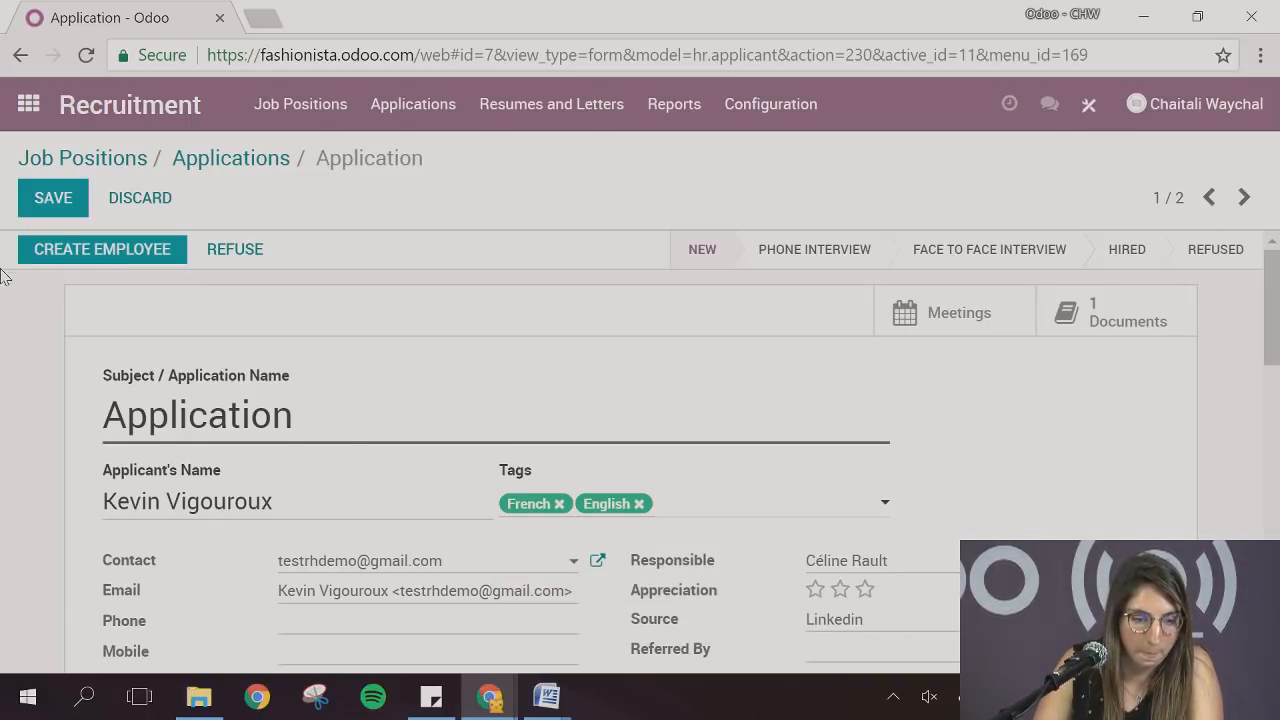
pyautogui.click(52, 200)
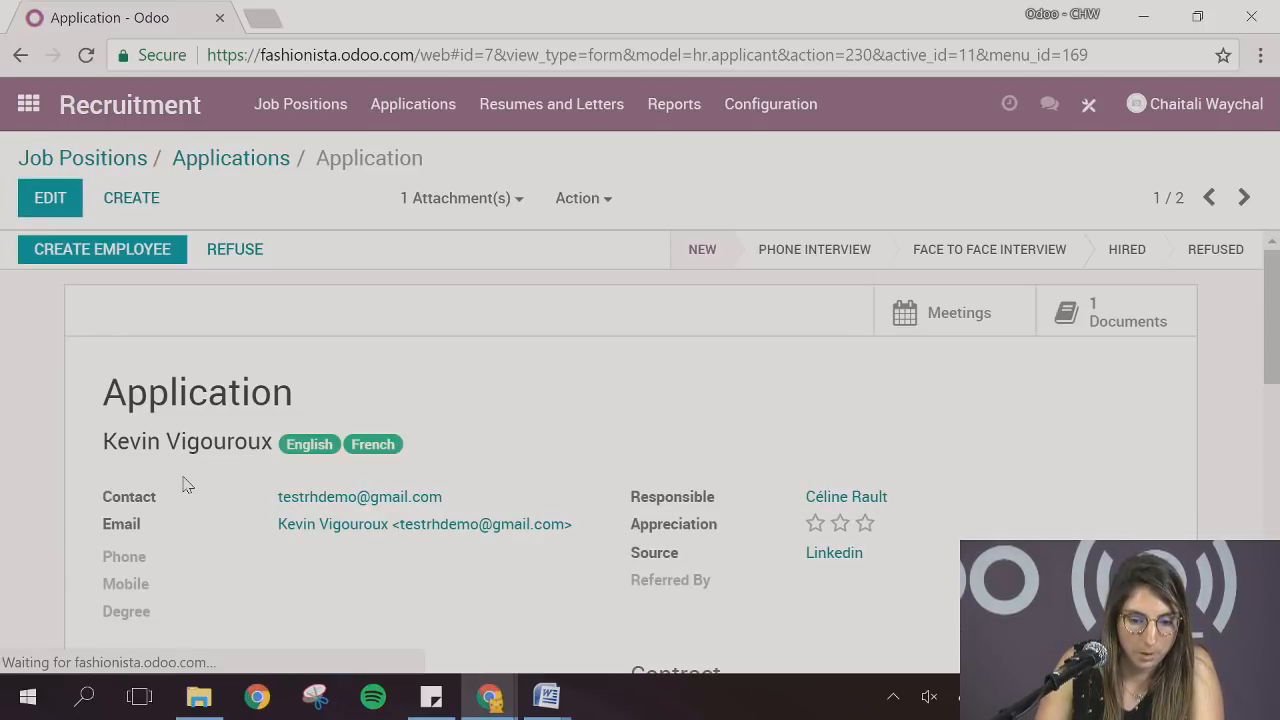
# Review the application's details and cover message, and move the application to the Phone Interview stage
pyautogui.scroll(-2, 141, 472)
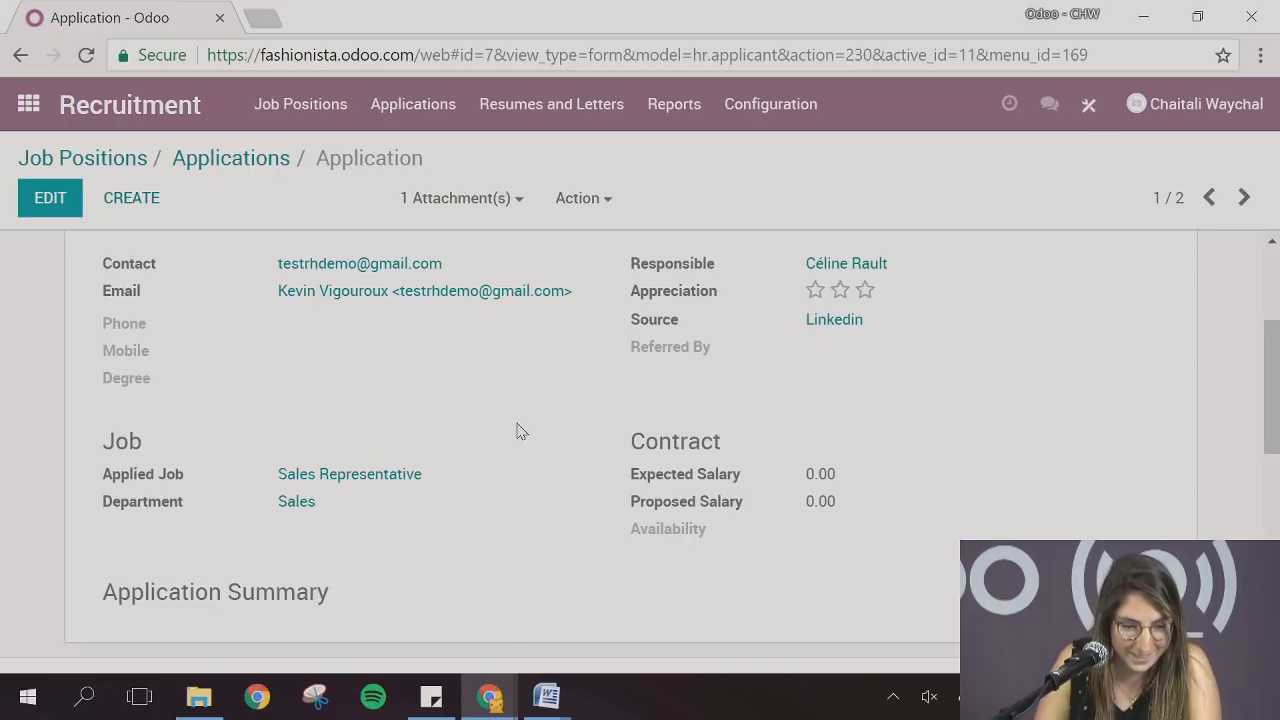
pyautogui.scroll(-2, 518, 430)
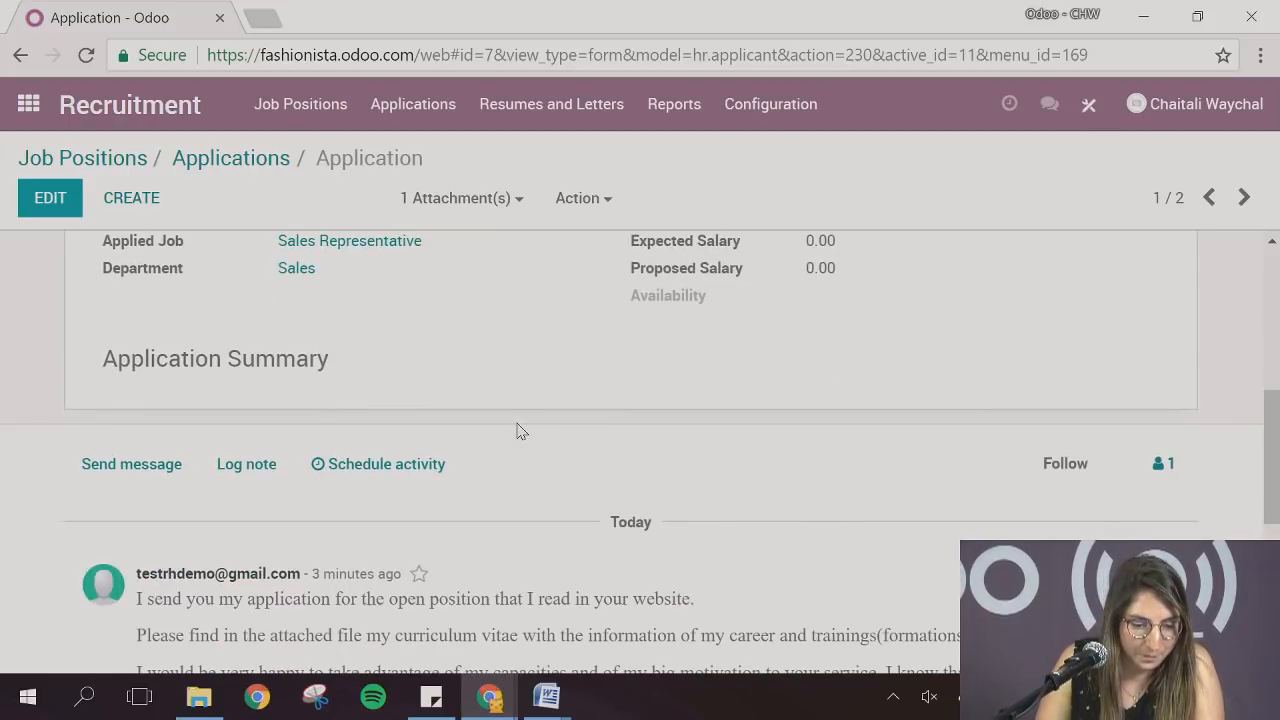
pyautogui.scroll(-2, 518, 430)
pyautogui.scroll(7, 518, 430)
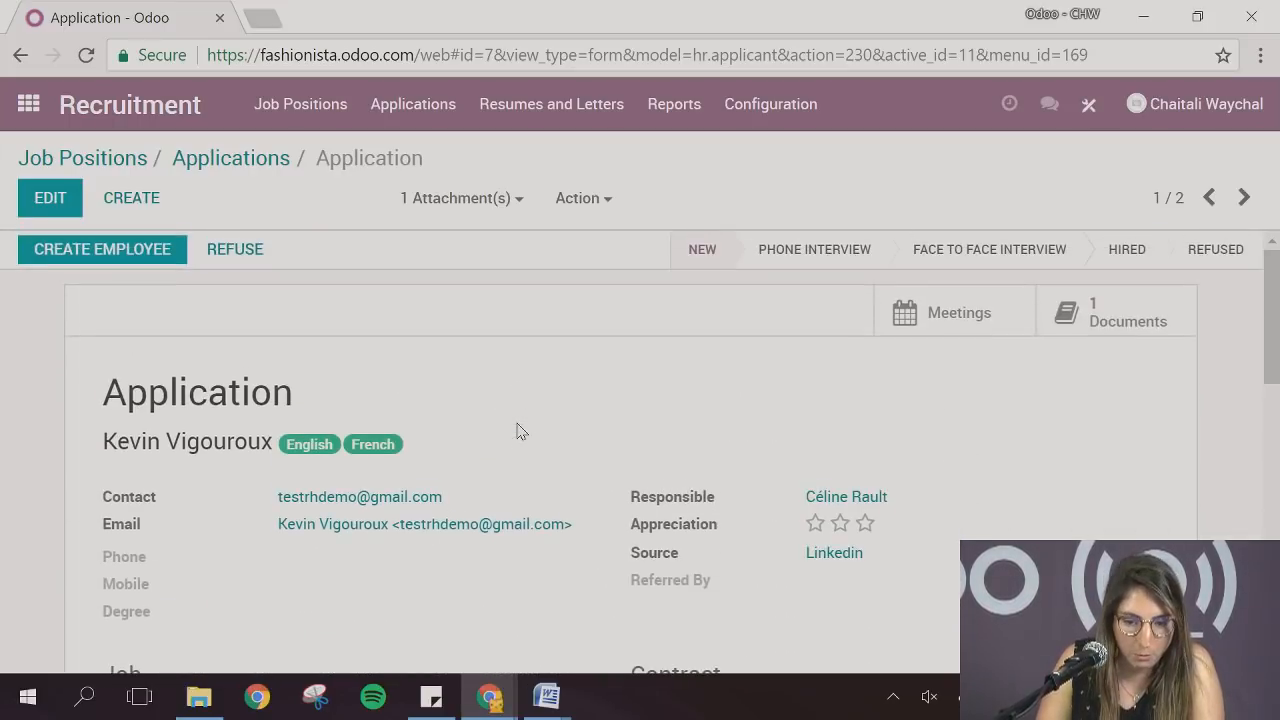
pyautogui.click(783, 258)
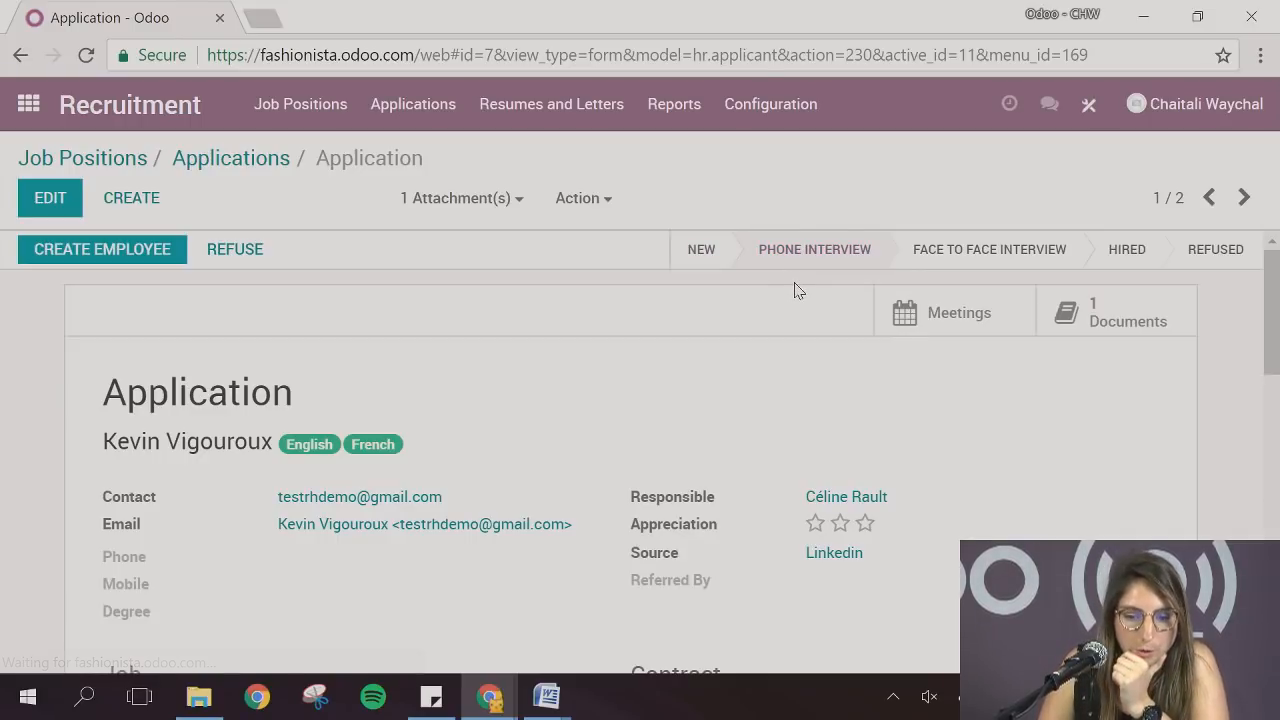
# Start a message to the applicant and copy the CALL template text from the Word document templates webianr (1).docx, returning to Odoo
pyautogui.scroll(-6, 540, 420)
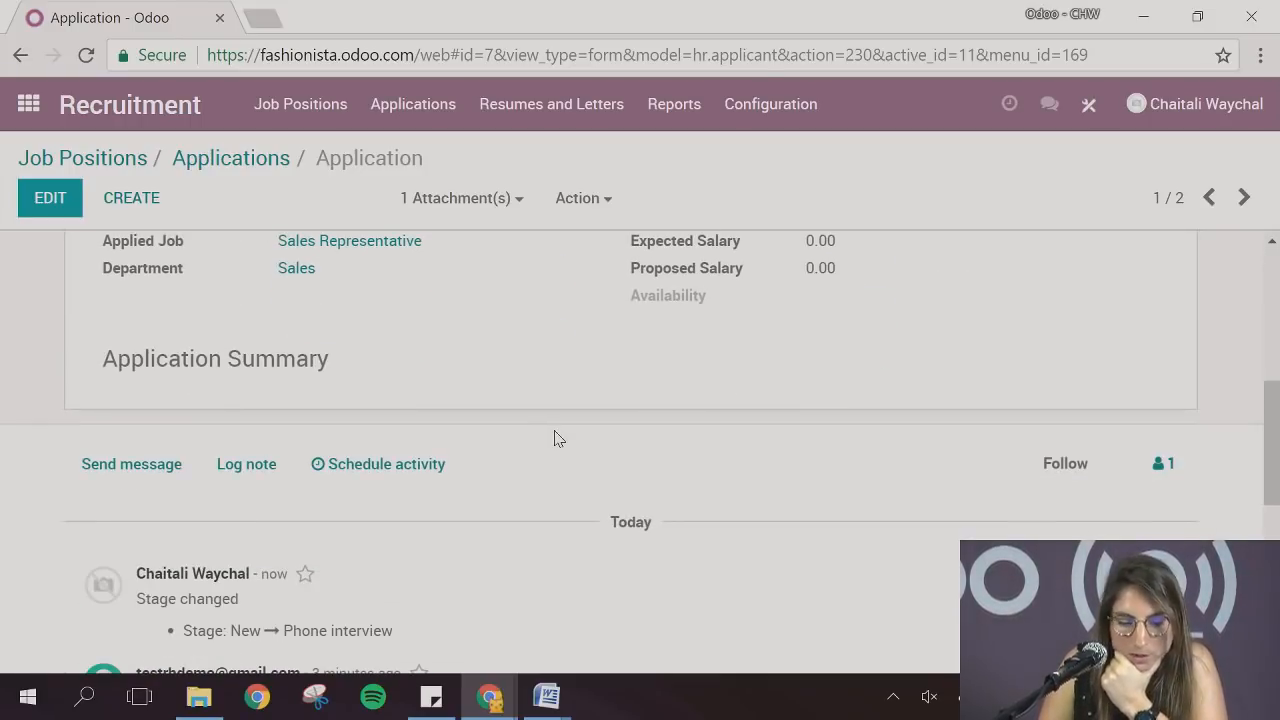
pyautogui.click(130, 347)
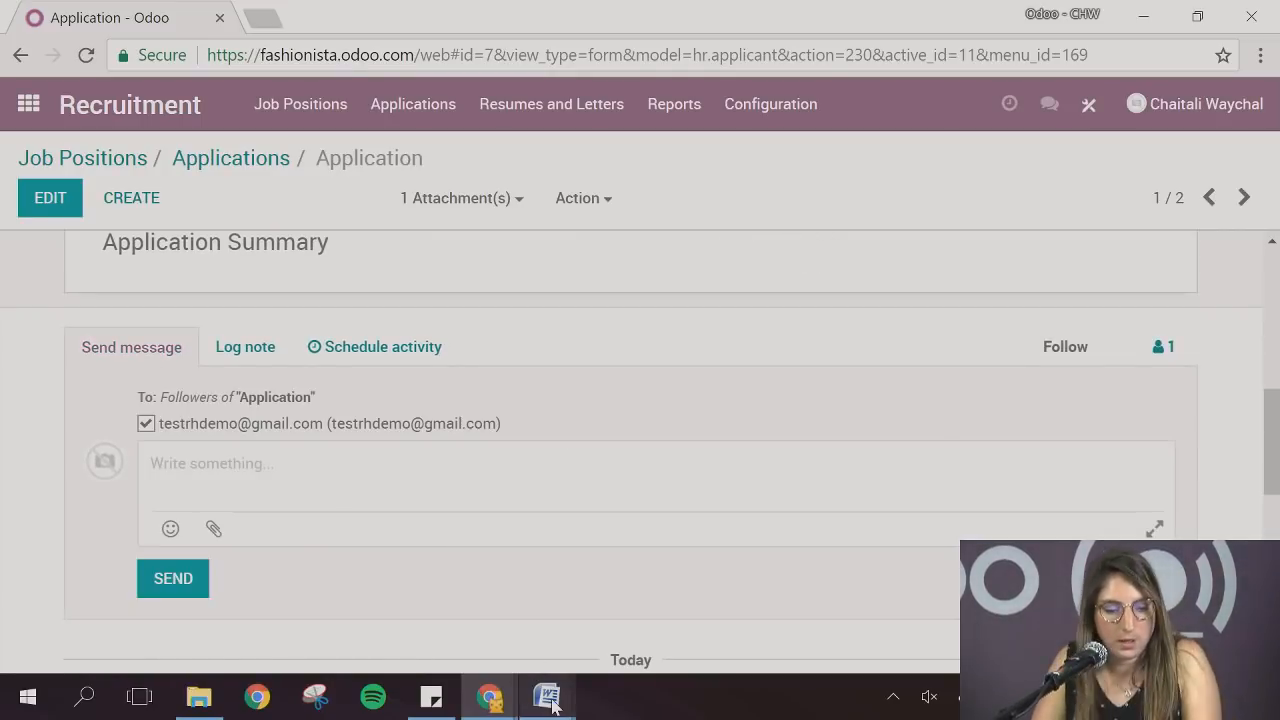
pyautogui.moveTo(556, 698)
pyautogui.click(533, 612)
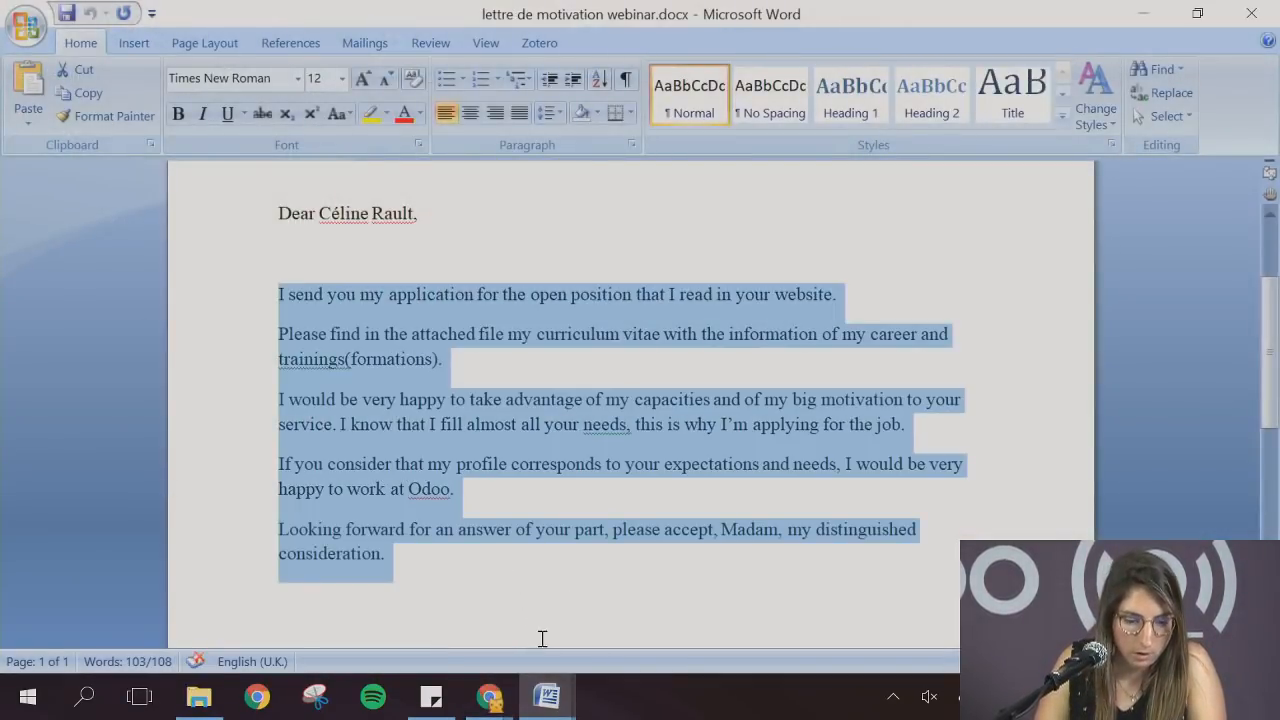
pyautogui.click(547, 696)
pyautogui.click(396, 628)
pyautogui.scroll(3, 414, 449)
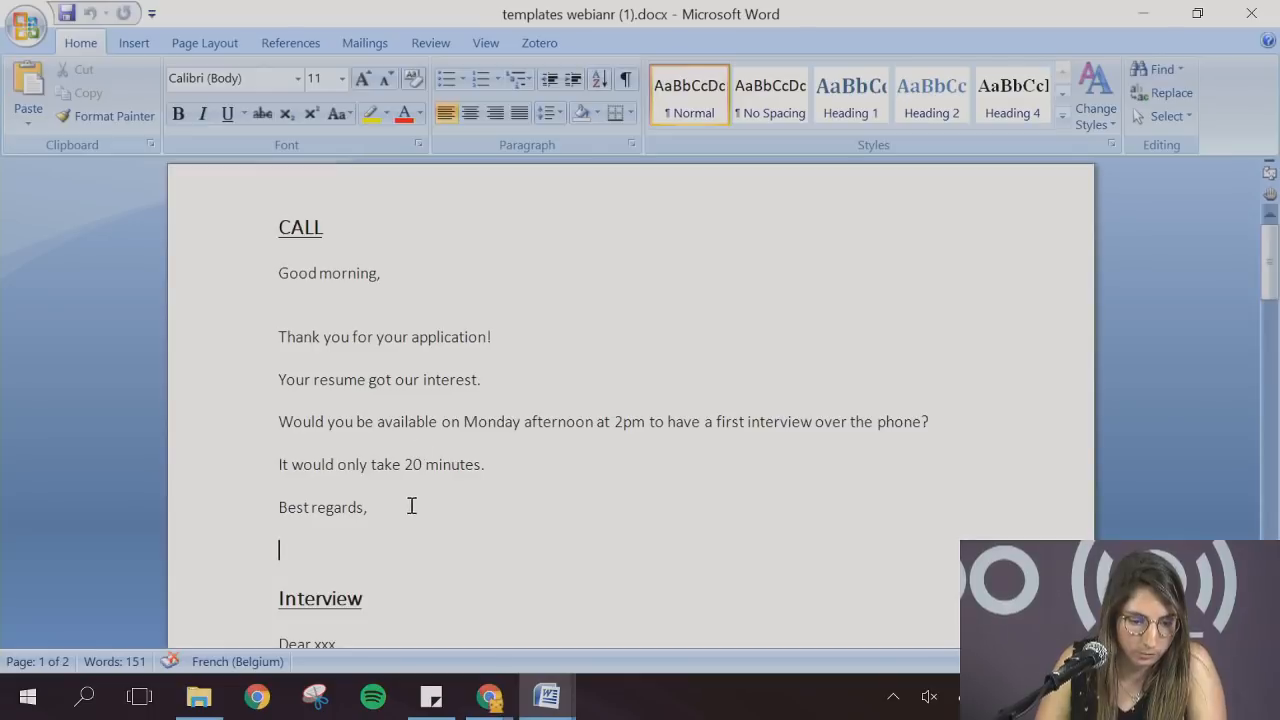
pyautogui.moveTo(409, 505); pyautogui.dragTo(264, 277)
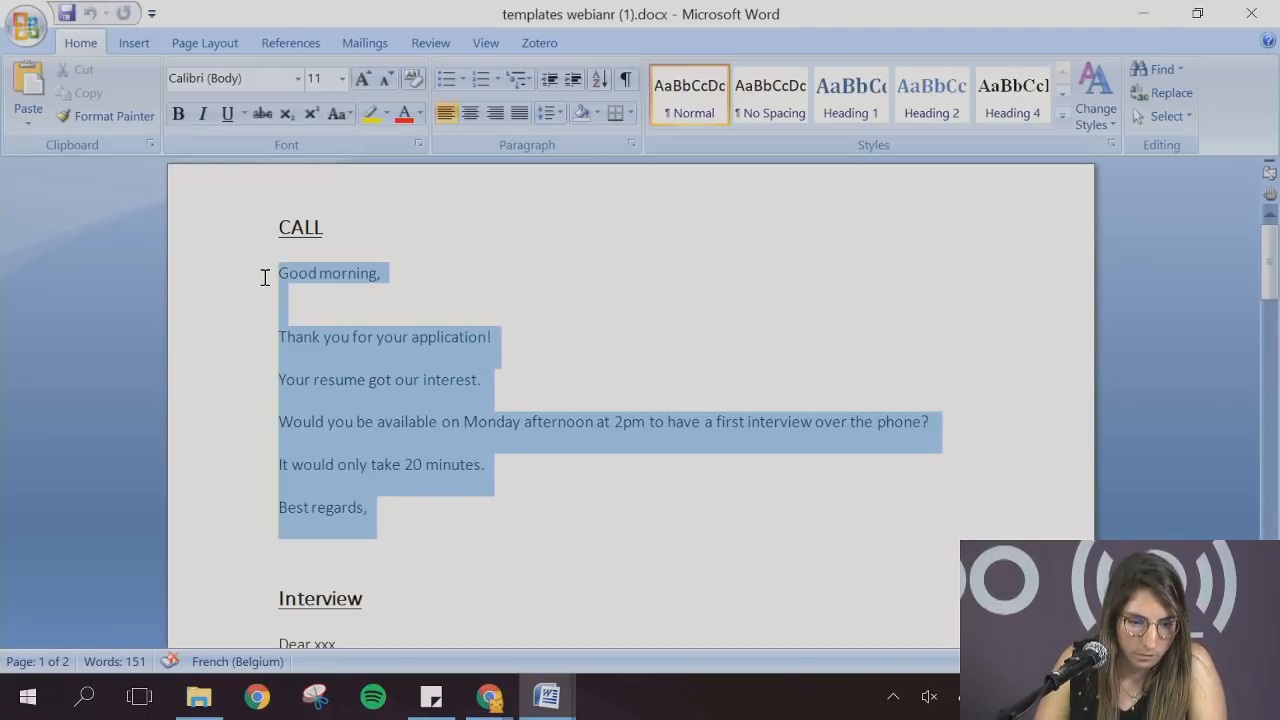
pyautogui.click(490, 694)
pyautogui.click(428, 640)
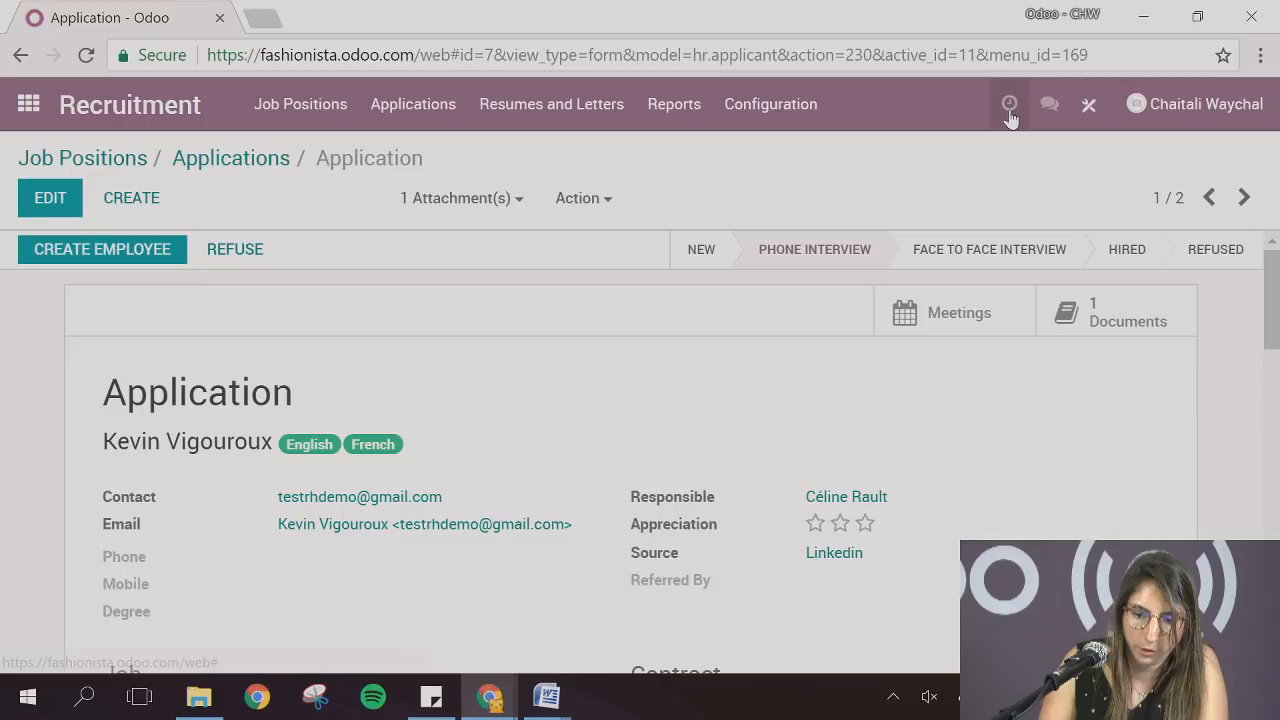
# Check the applicants with future activities and clear the Future Activities filter
pyautogui.click(1009, 112)
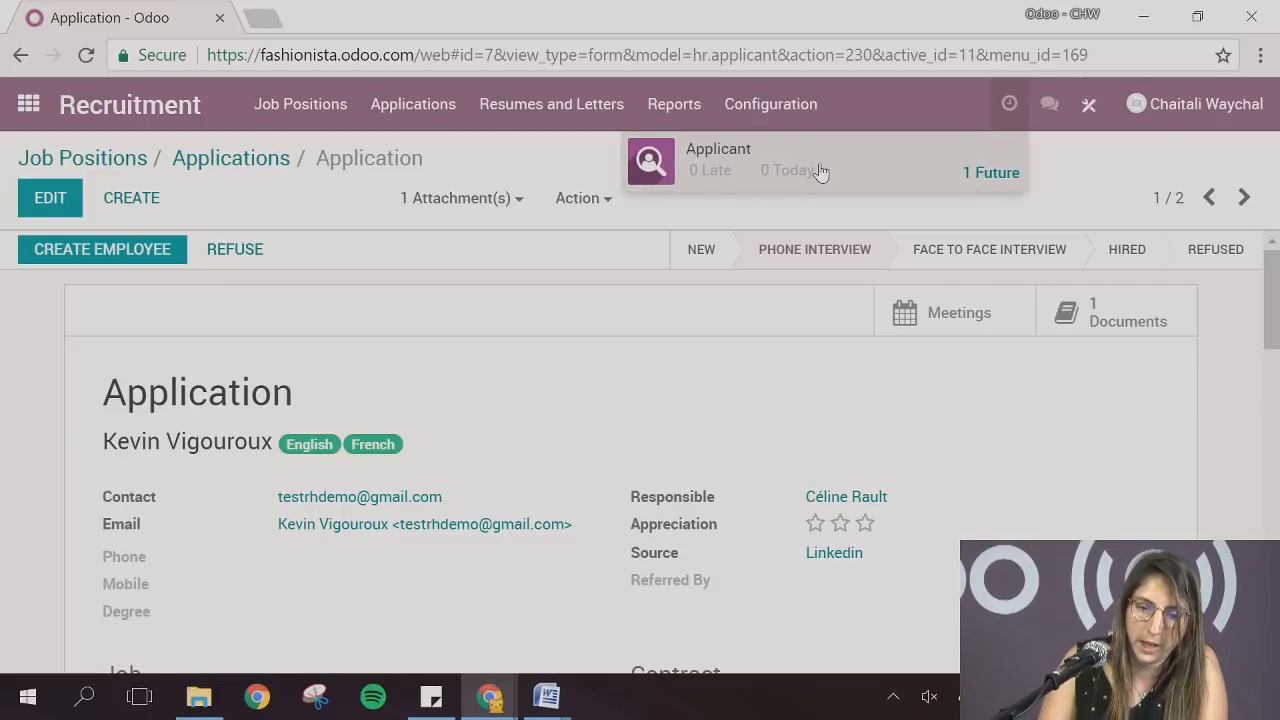
pyautogui.click(990, 175)
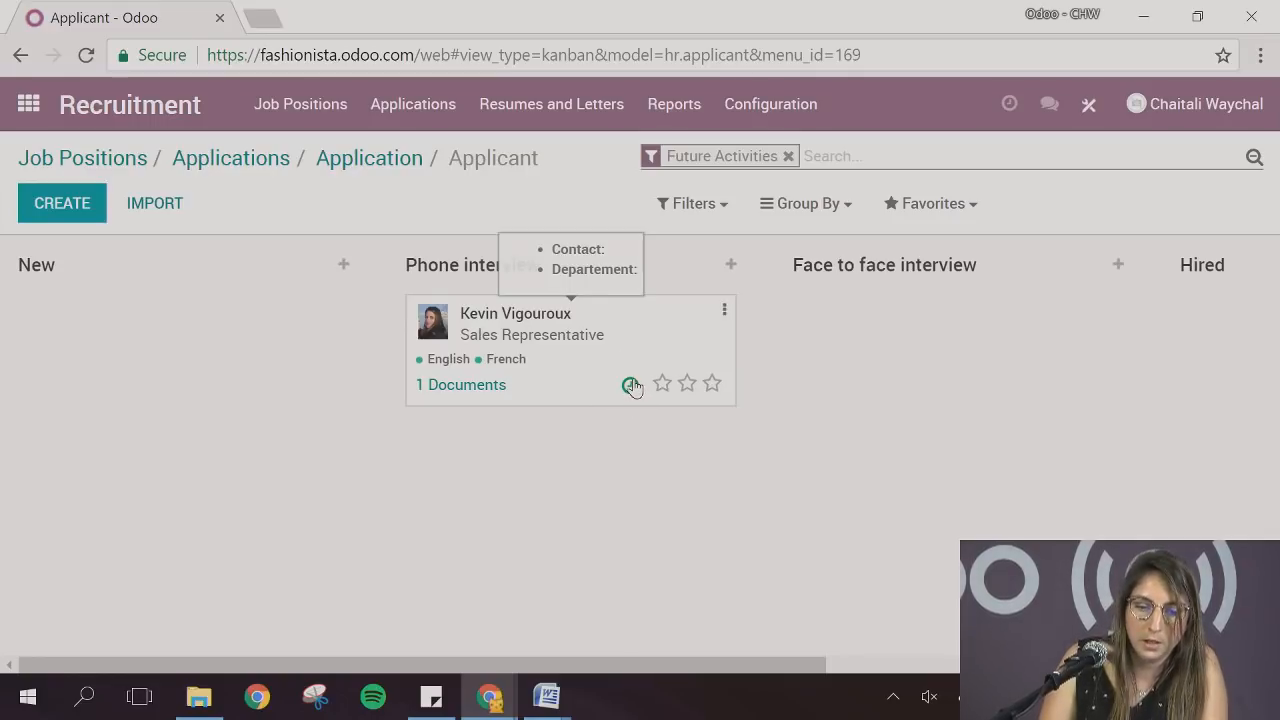
pyautogui.click(788, 156)
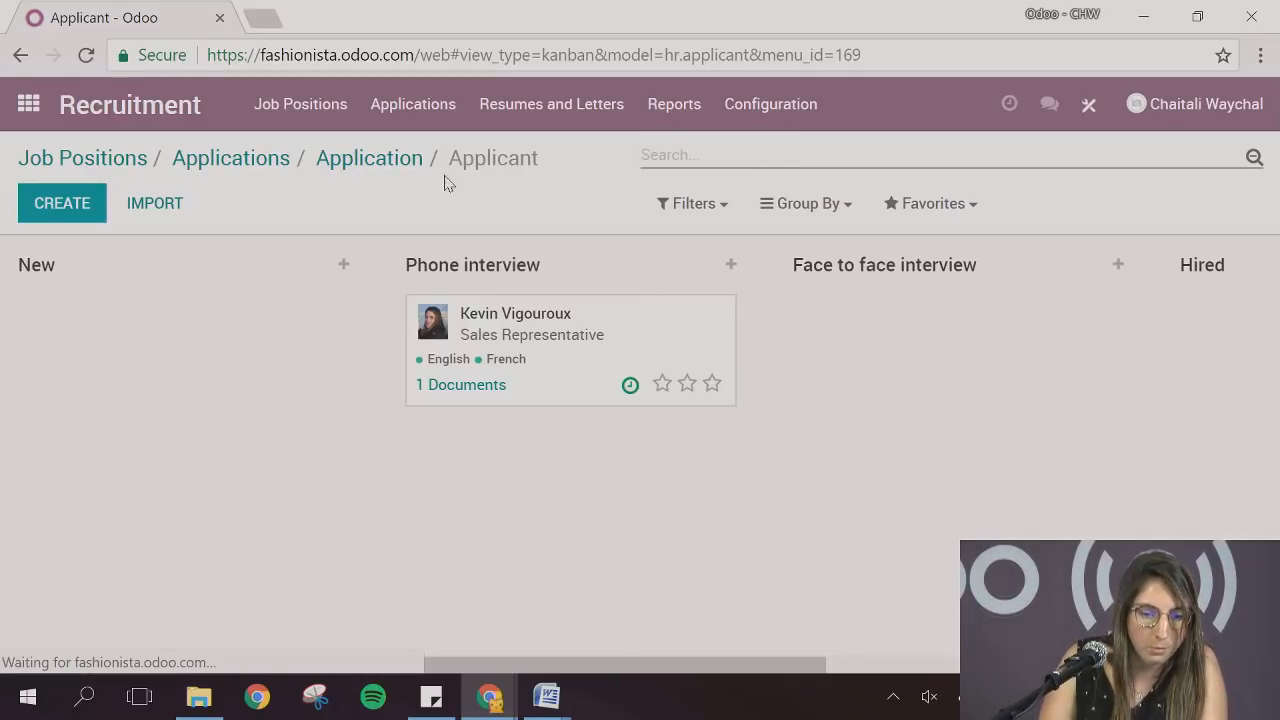
# Reopen the Phone interview application, rate the applicant three stars in Appreciation, and review the planned activities
pyautogui.click(231, 158)
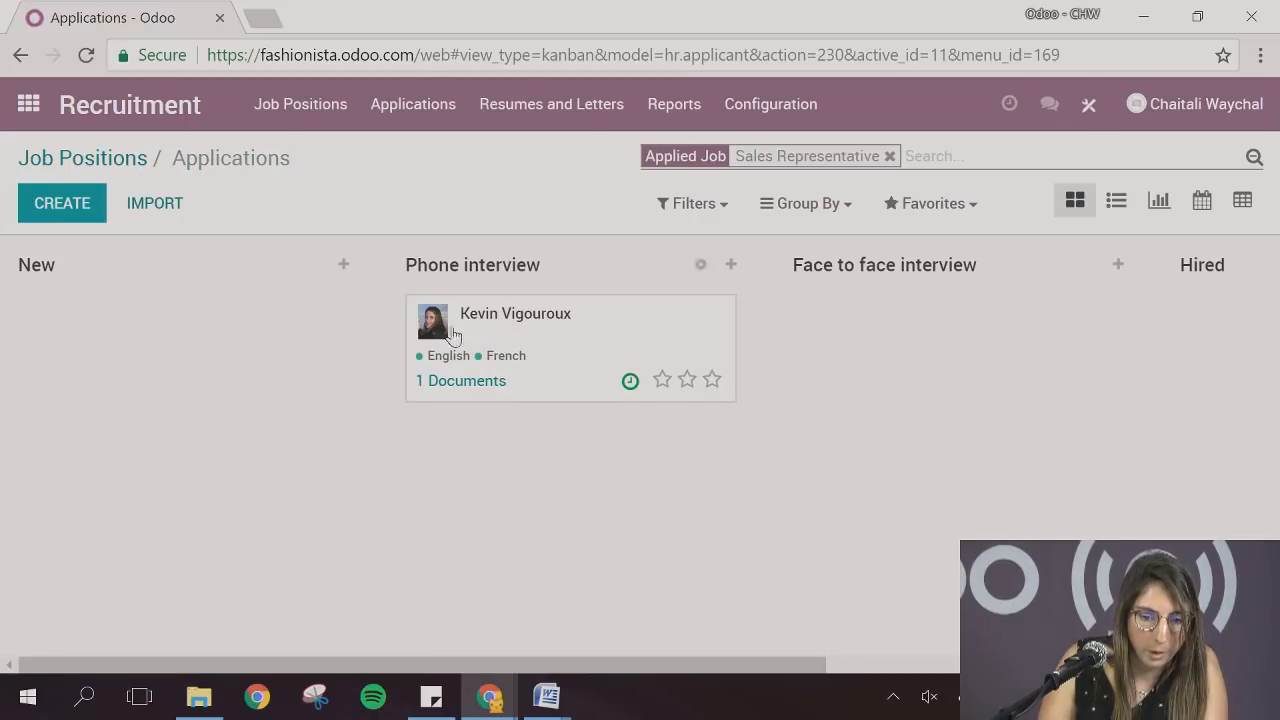
pyautogui.click(593, 340)
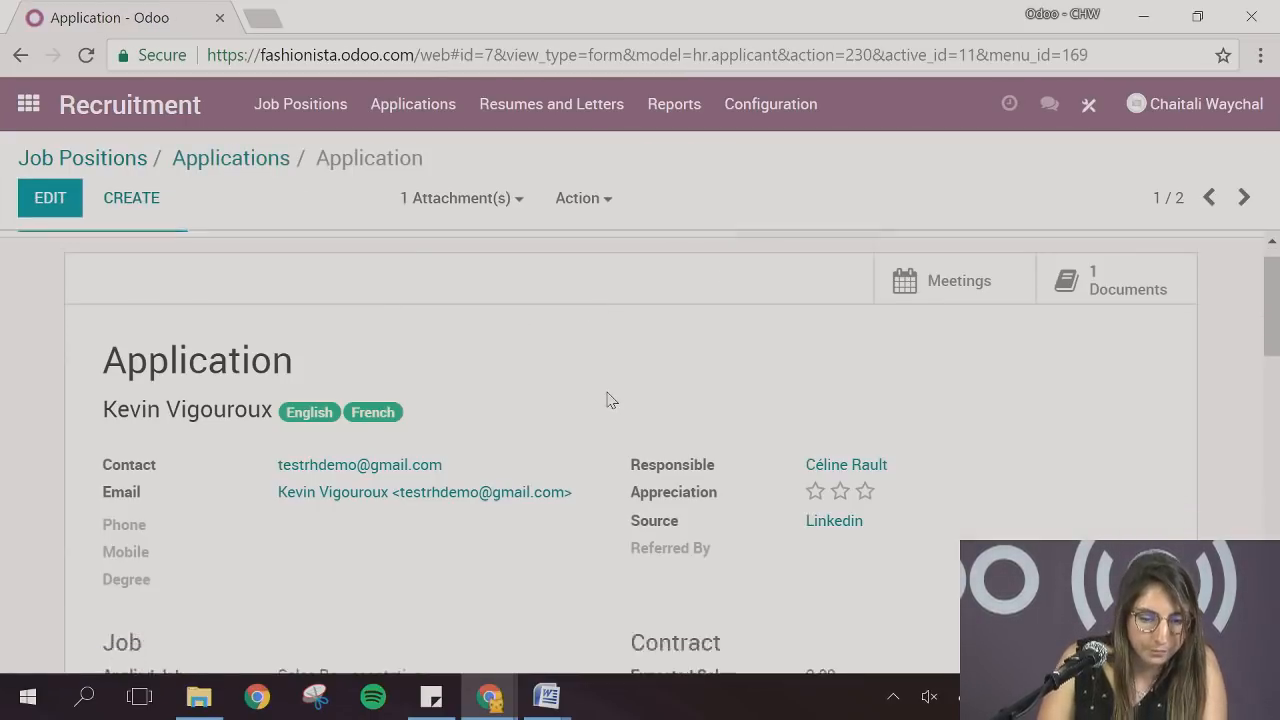
pyautogui.scroll(-2, 610, 400)
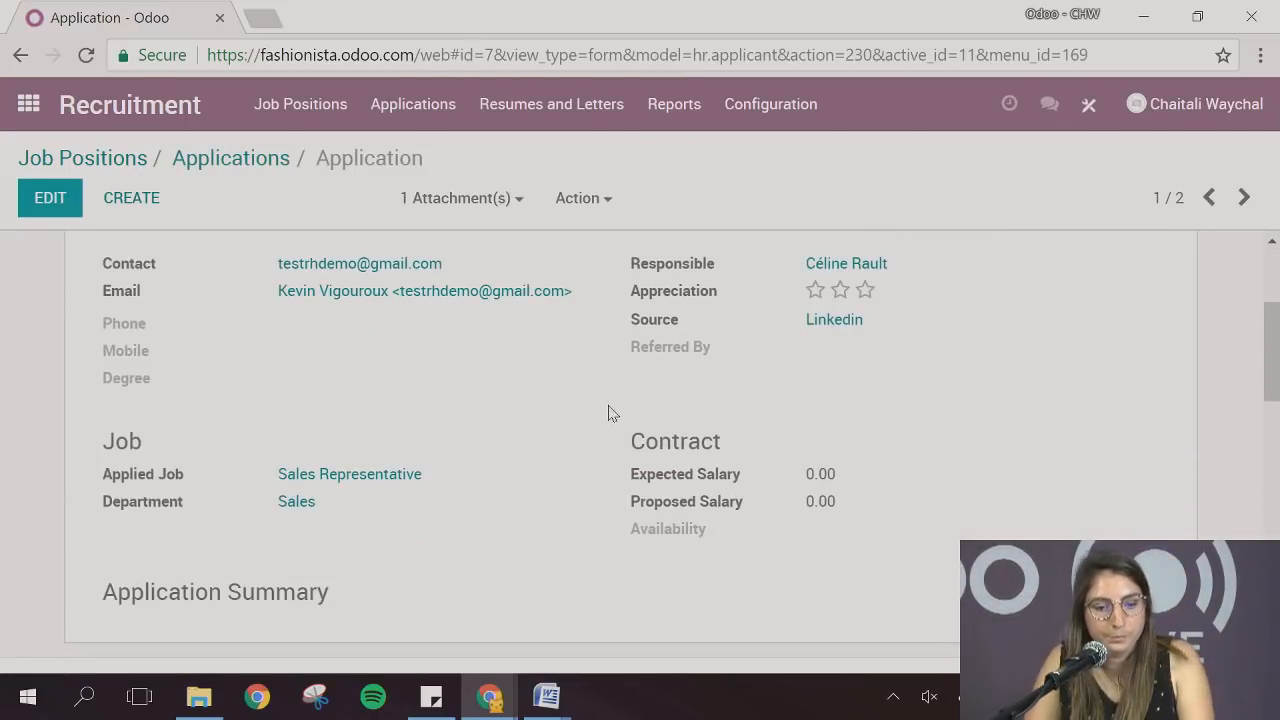
pyautogui.click(864, 292)
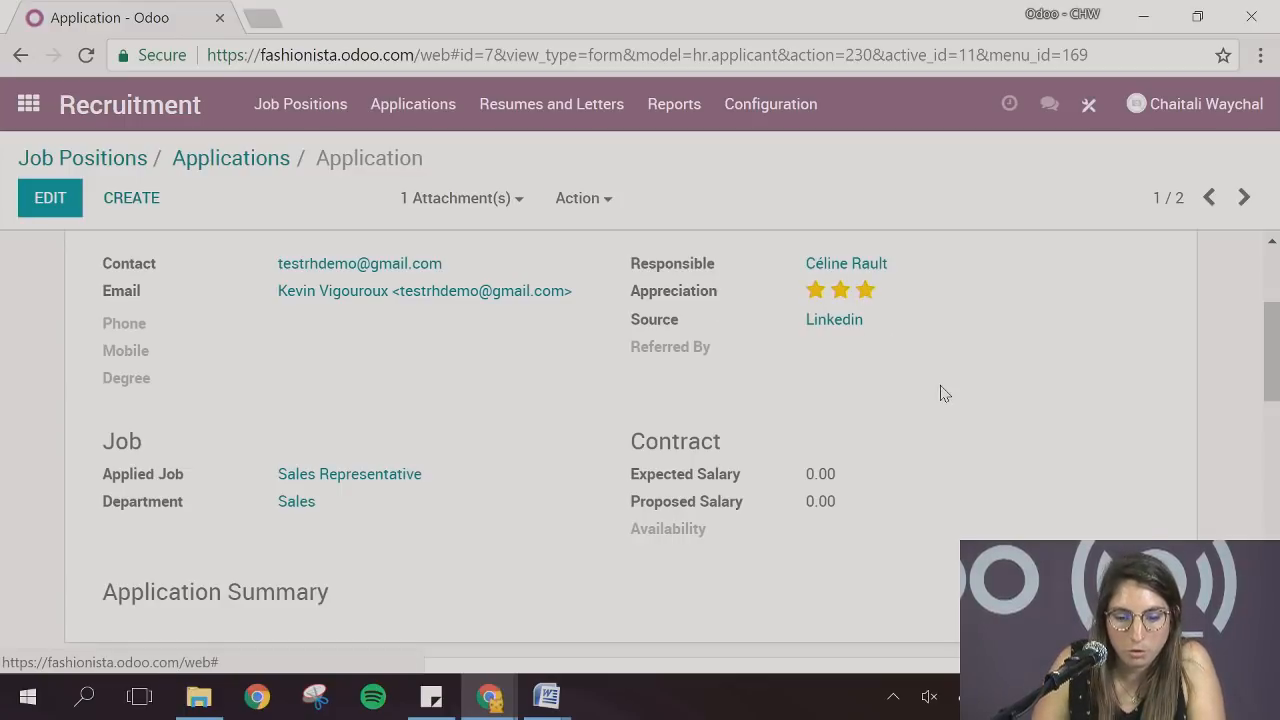
pyautogui.click(866, 292)
pyautogui.scroll(-2, 940, 404)
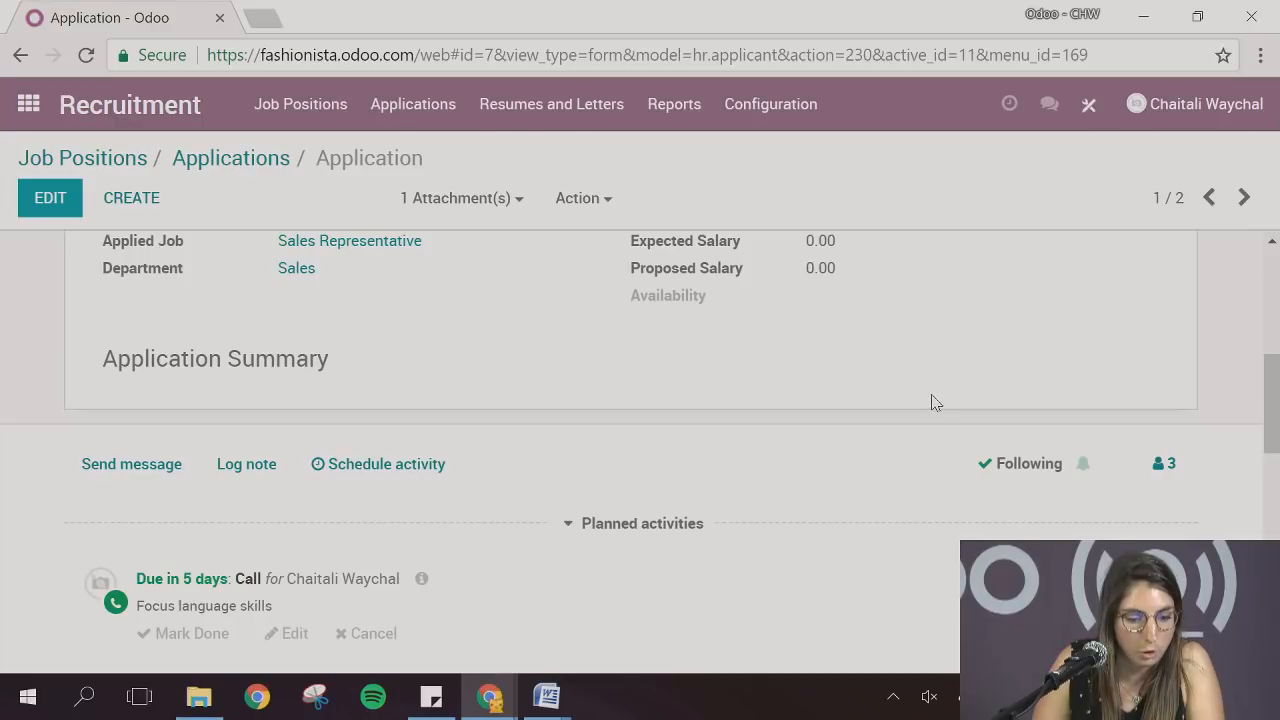
pyautogui.scroll(-1, 932, 404)
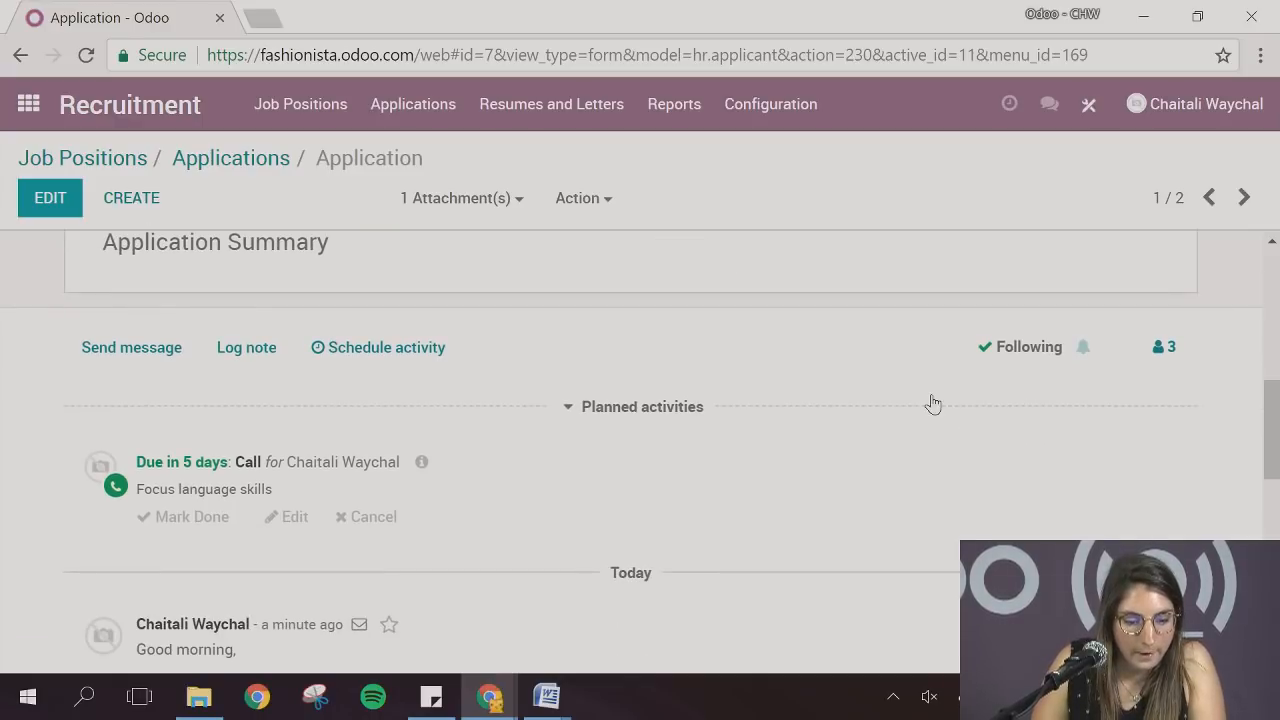
pyautogui.scroll(5, 932, 404)
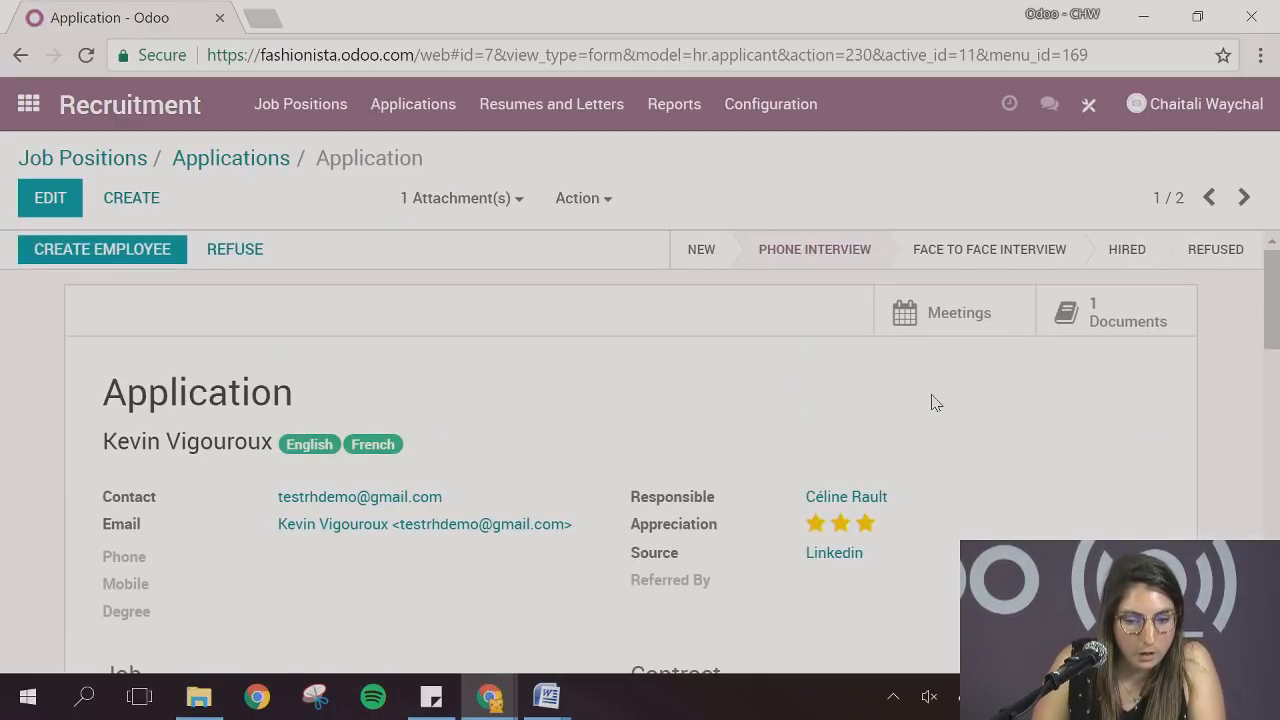
# Return to the Sales Representative applications, open the Face to face interview stage for editing, and check its Job Specific choices
pyautogui.click(233, 160)
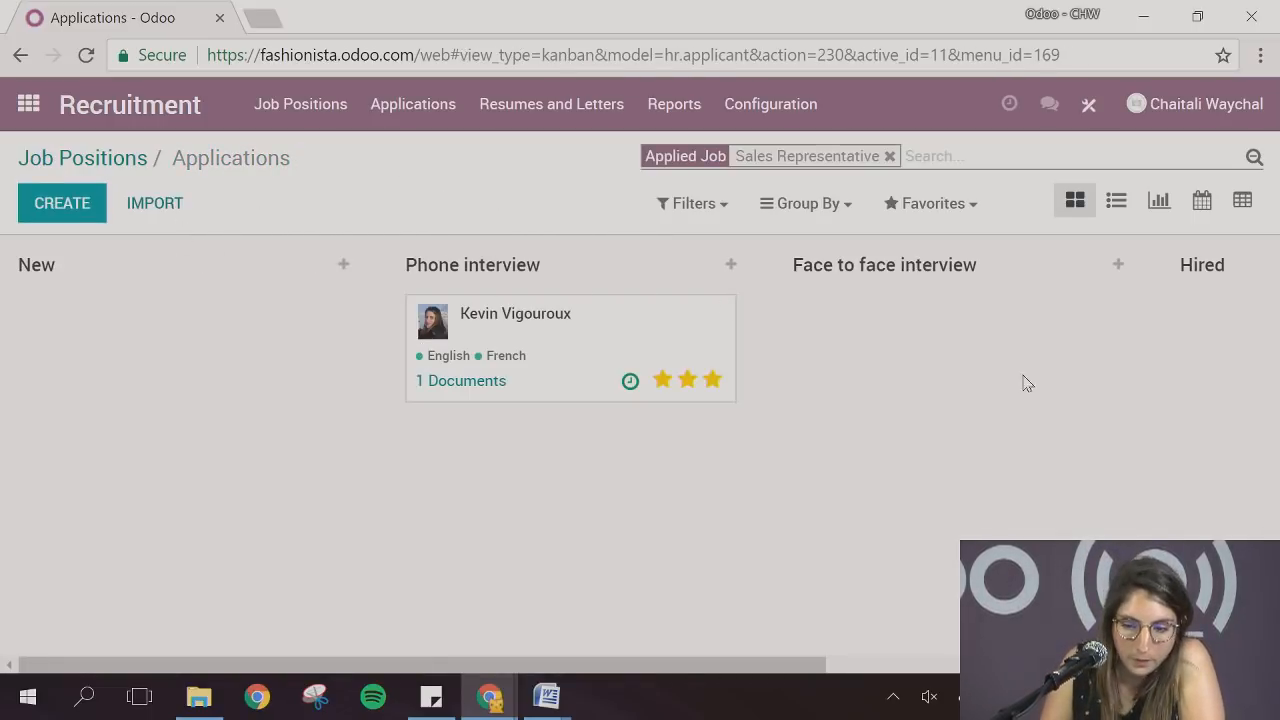
pyautogui.click(1088, 264)
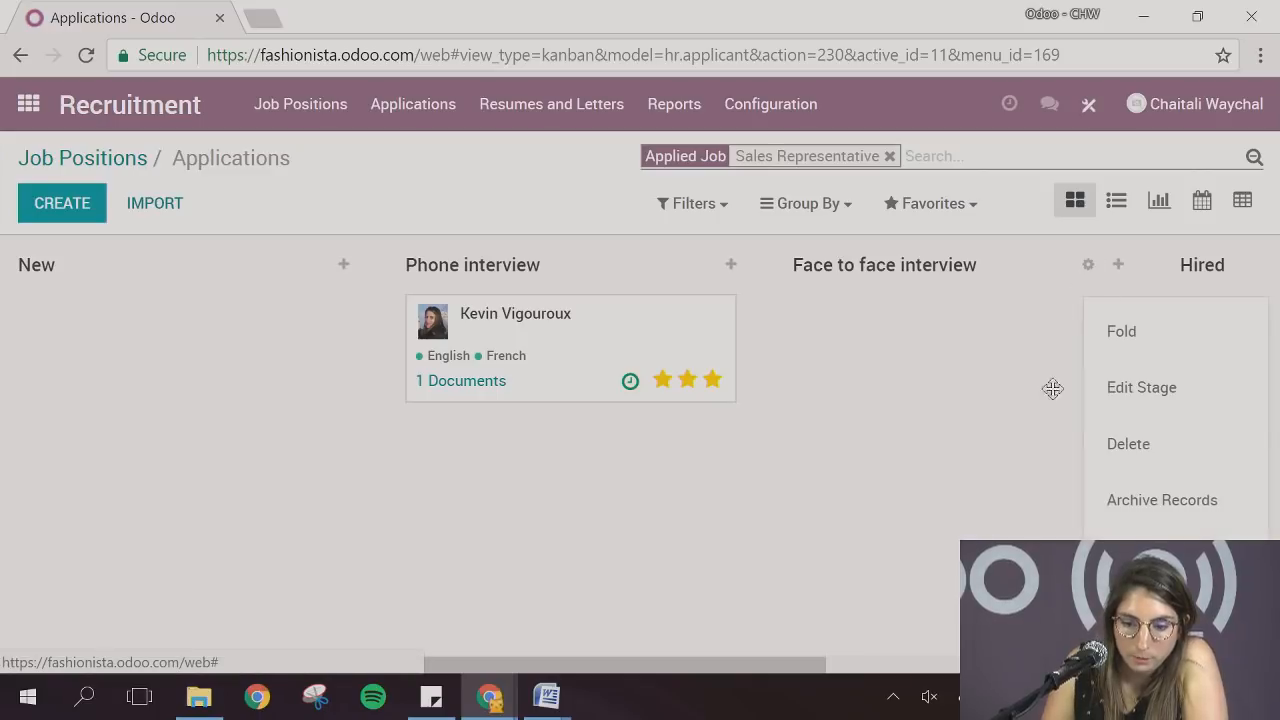
pyautogui.click(1138, 390)
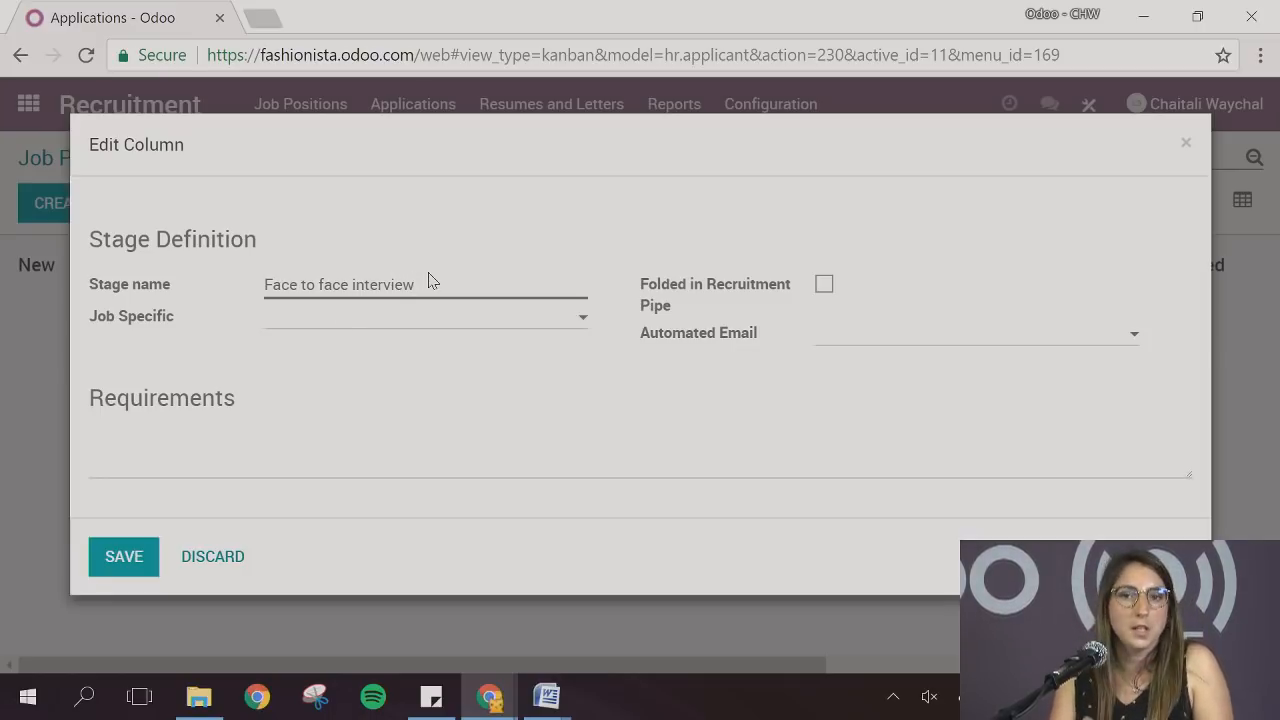
pyautogui.click(443, 323)
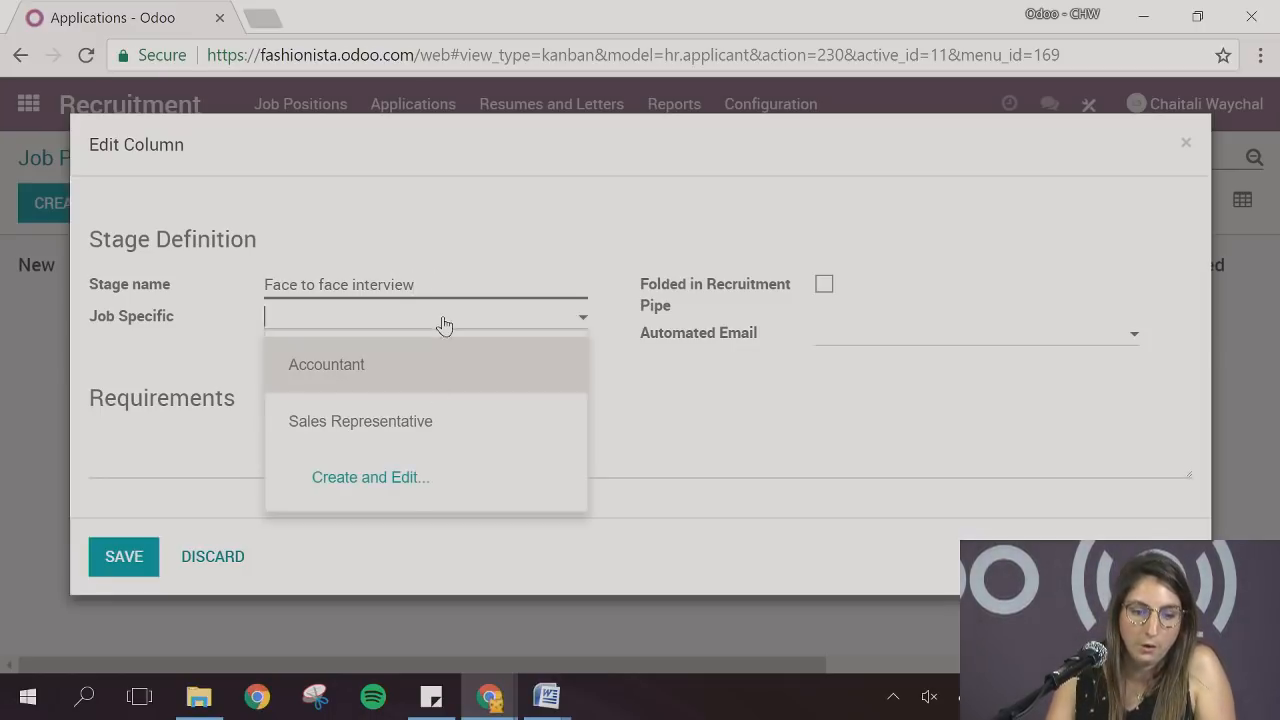
pyautogui.click(703, 397)
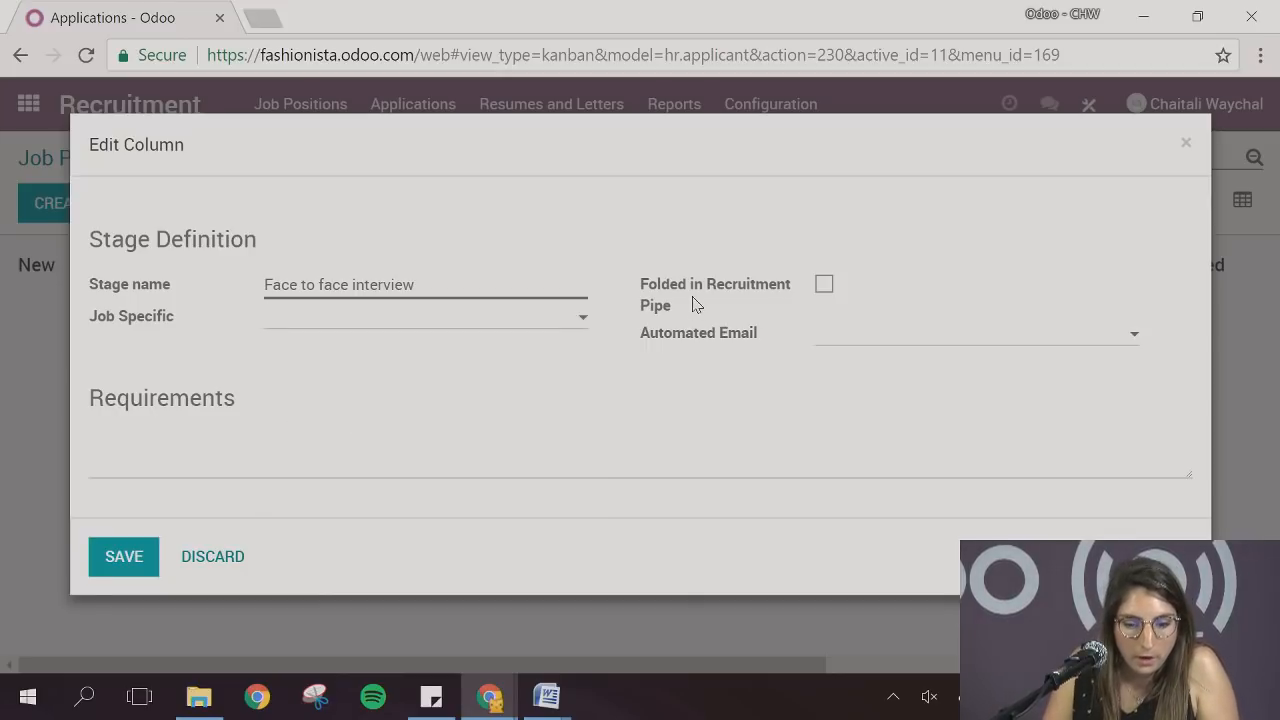
pyautogui.moveTo(736, 304)
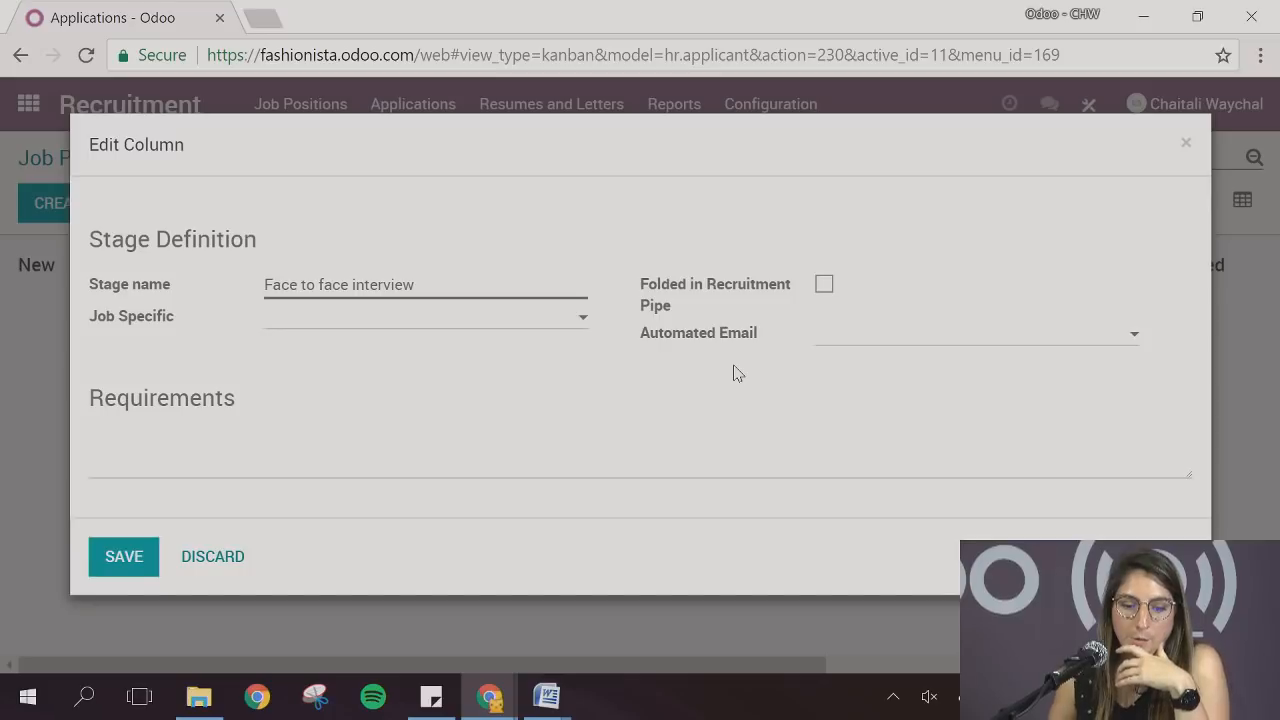
# Set the stage's automated email to Applicant: Interest, save it, and place the Face to face interview column between Phone interview and Hired
pyautogui.click(826, 342)
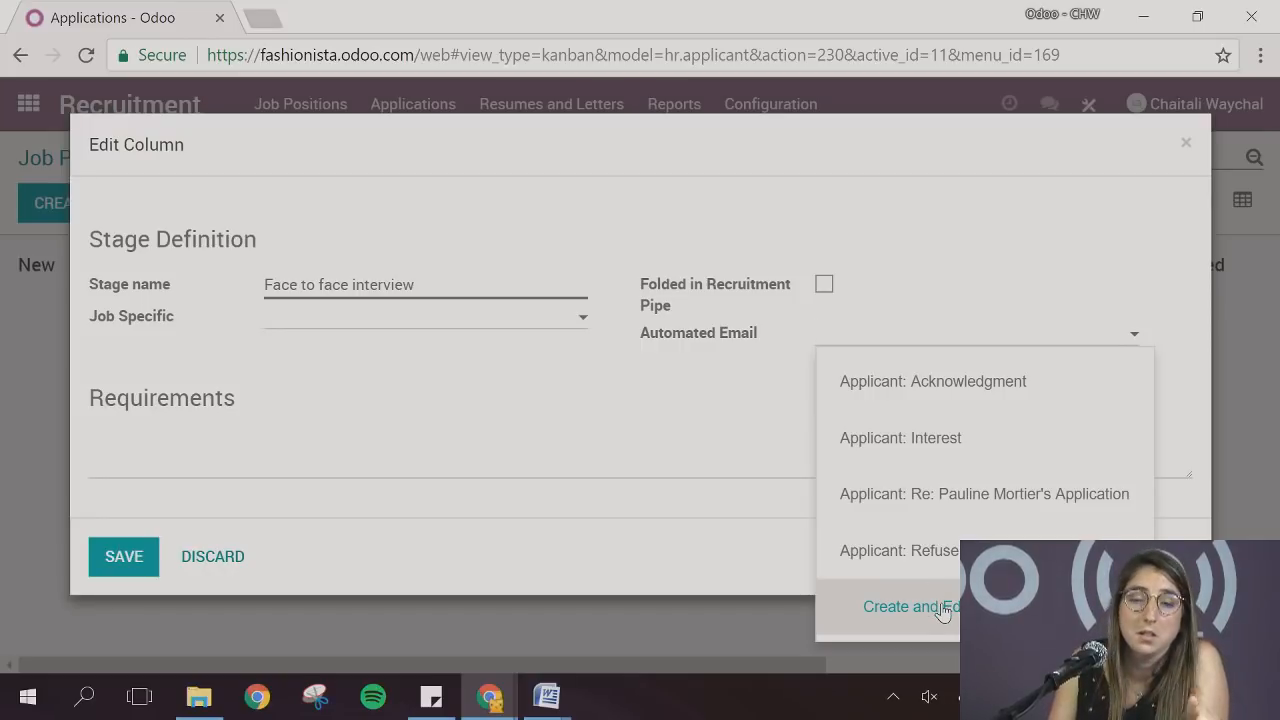
pyautogui.click(938, 449)
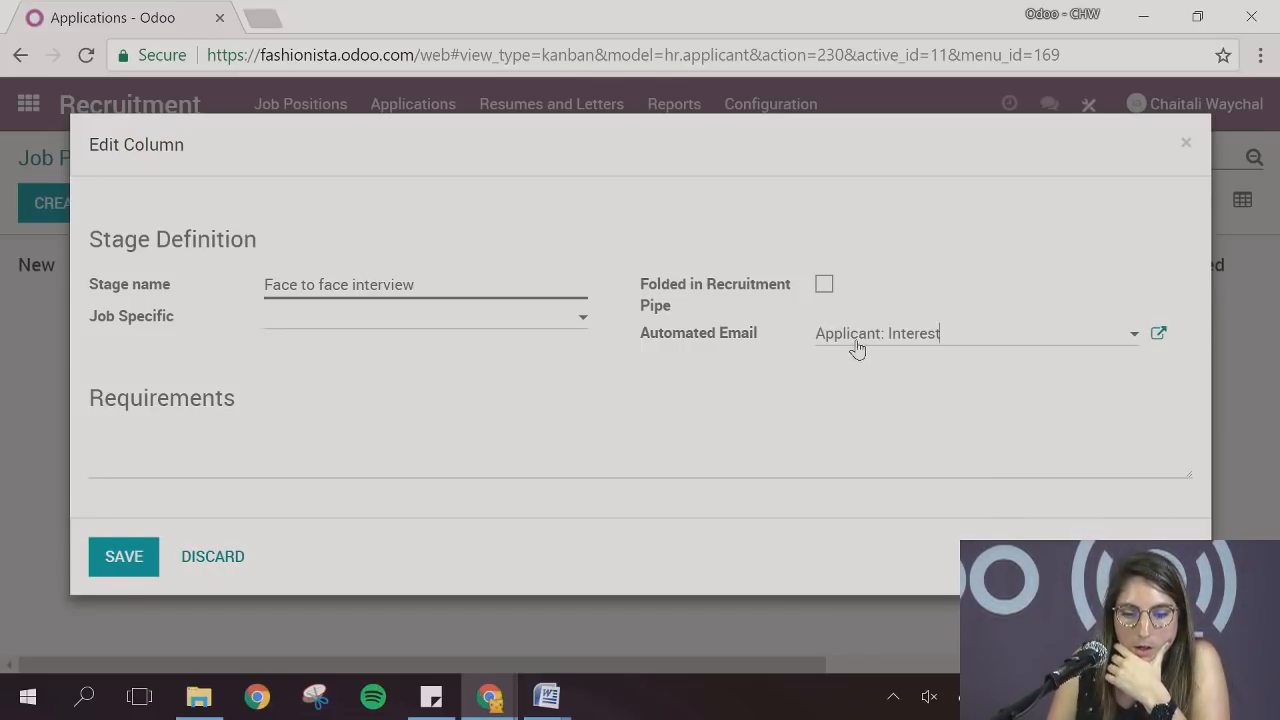
pyautogui.click(1156, 336)
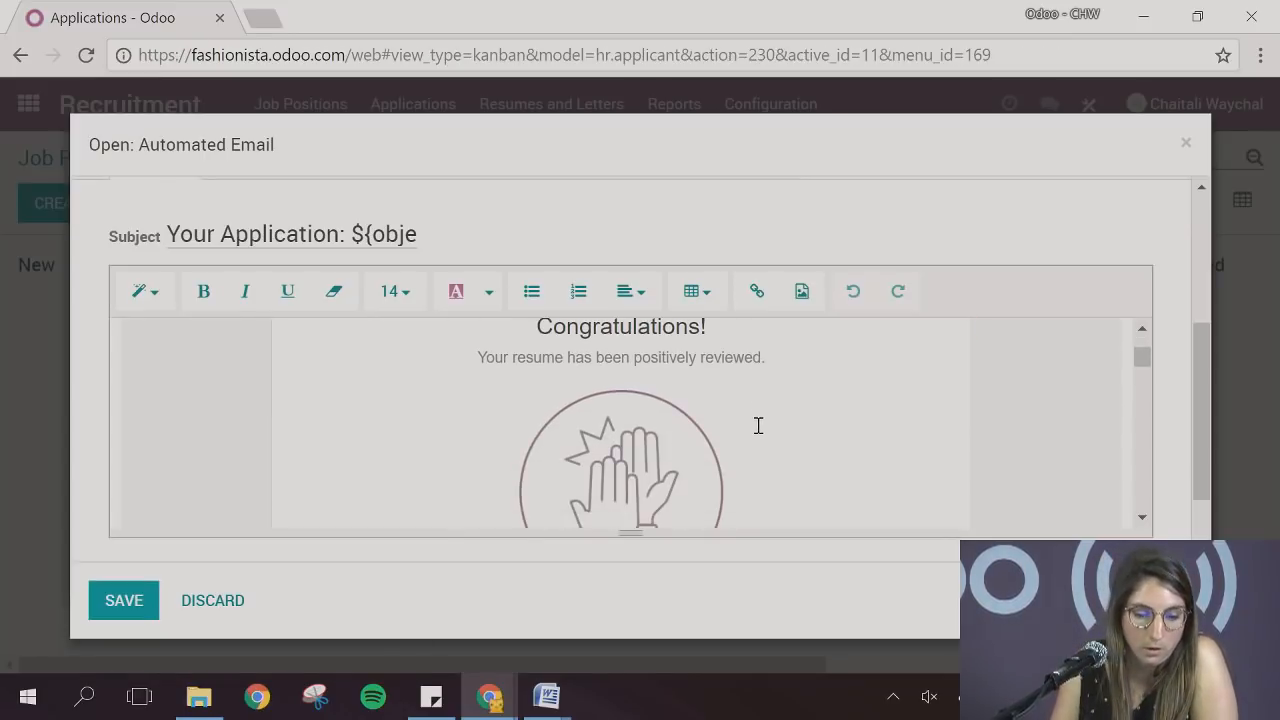
pyautogui.click(153, 598)
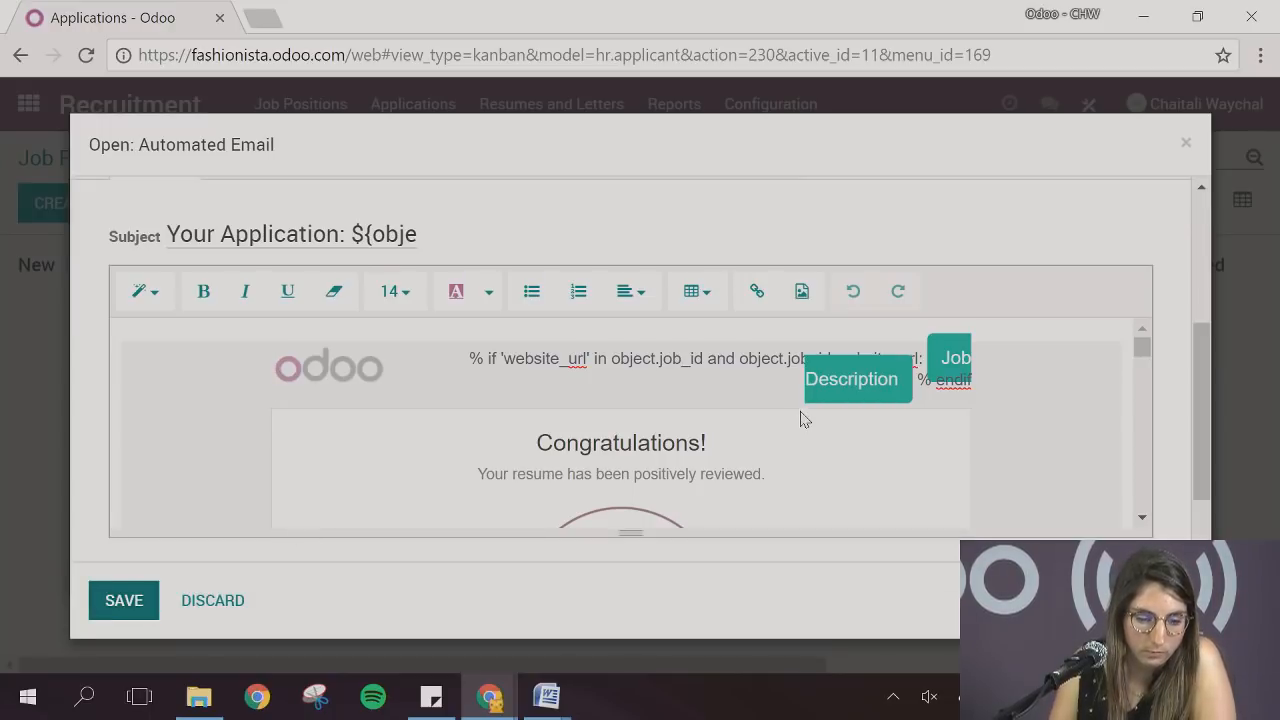
pyautogui.click(145, 571)
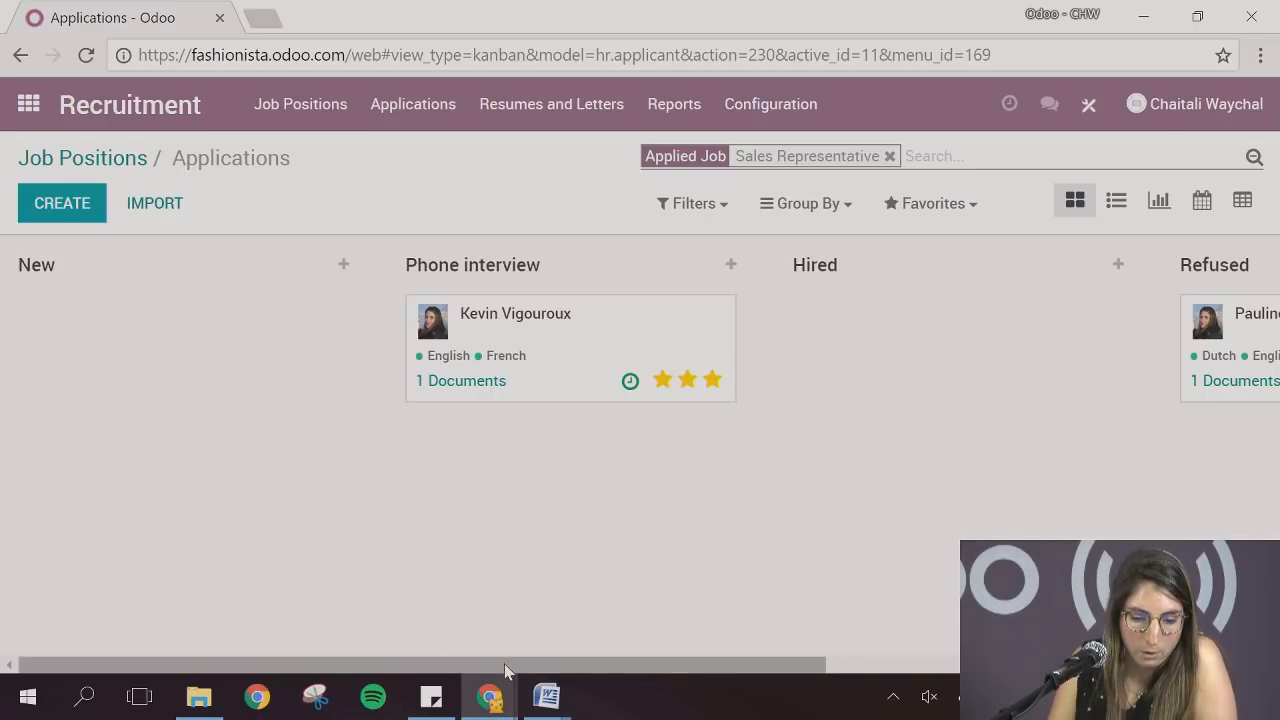
pyautogui.moveTo(505, 665); pyautogui.dragTo(1000, 677)
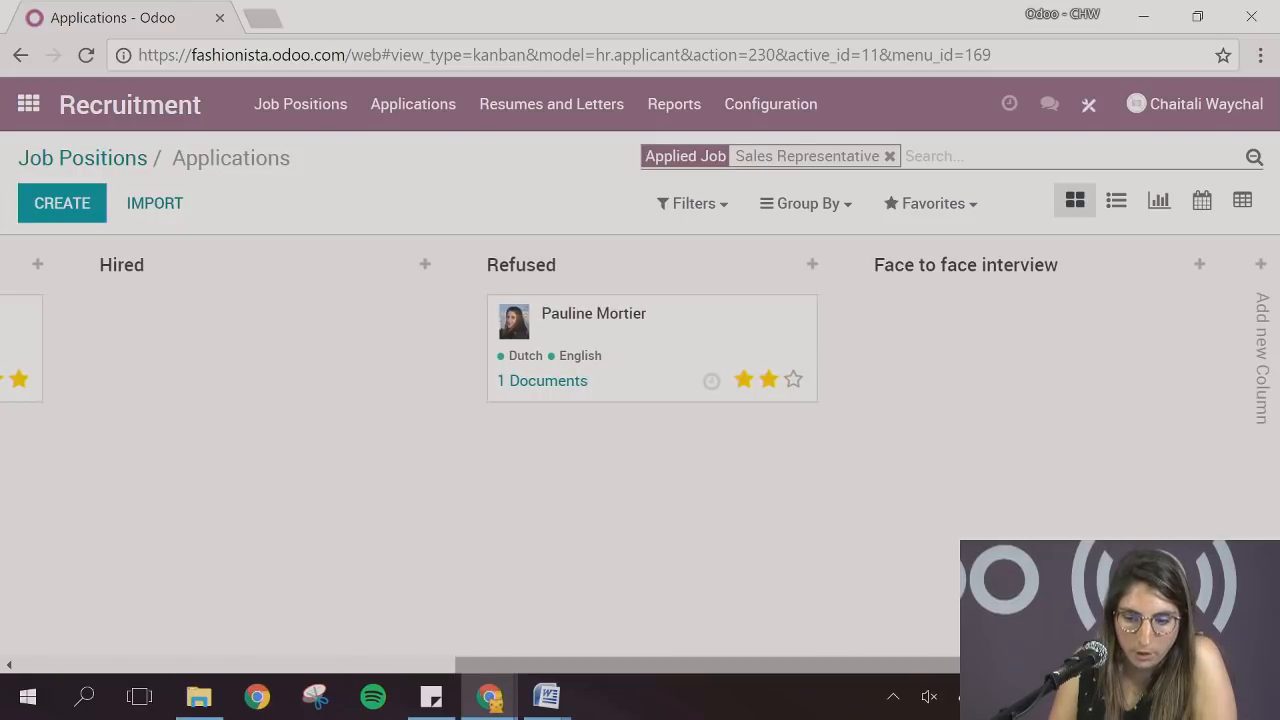
pyautogui.moveTo(983, 268); pyautogui.dragTo(572, 336)
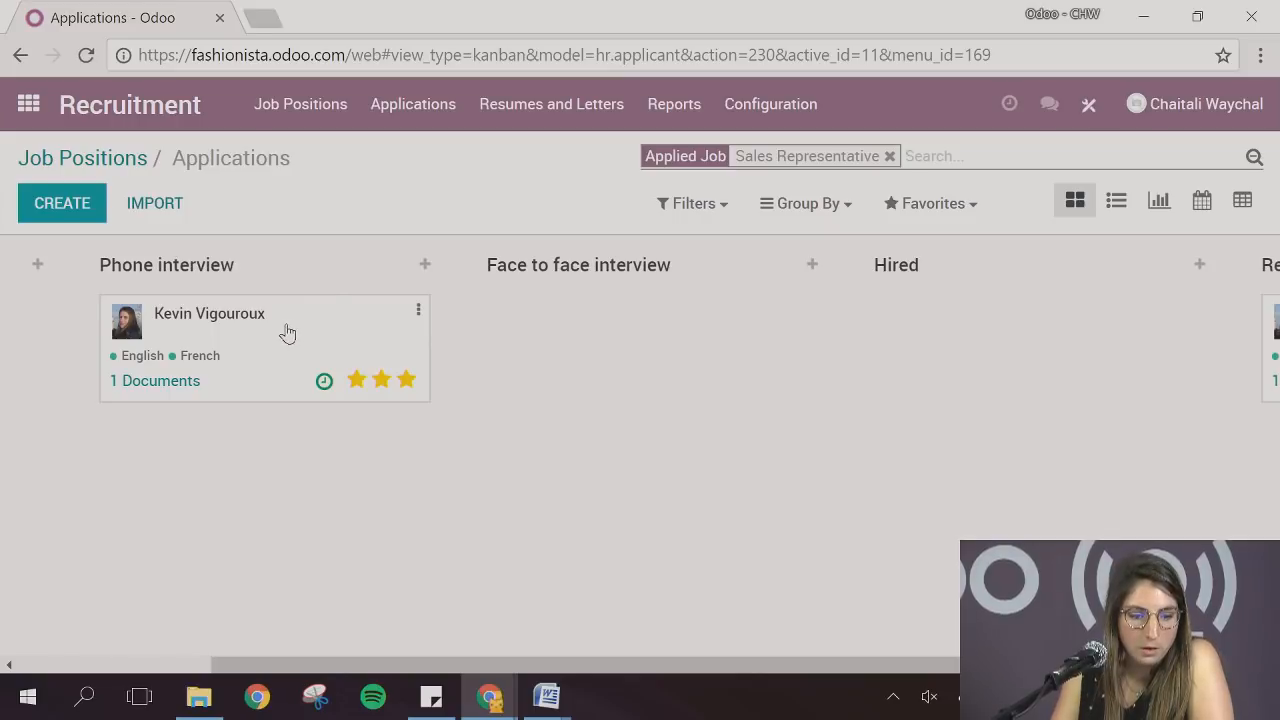
# Move the three-star applicant from Phone interview to Face to face interview, and review the automated email in the application's message history
pyautogui.moveTo(280, 331); pyautogui.dragTo(383, 323)
pyautogui.moveTo(269, 337); pyautogui.dragTo(646, 316)
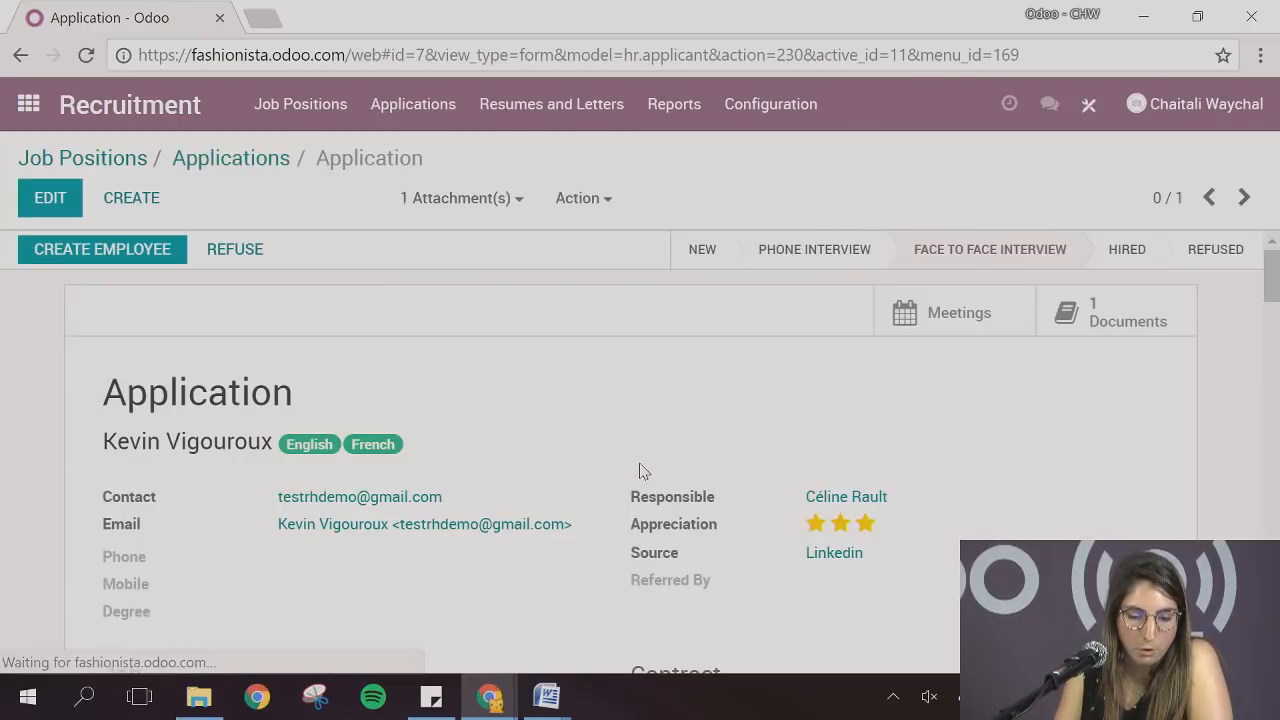
pyautogui.scroll(-9, 643, 471)
pyautogui.scroll(-2, 643, 471)
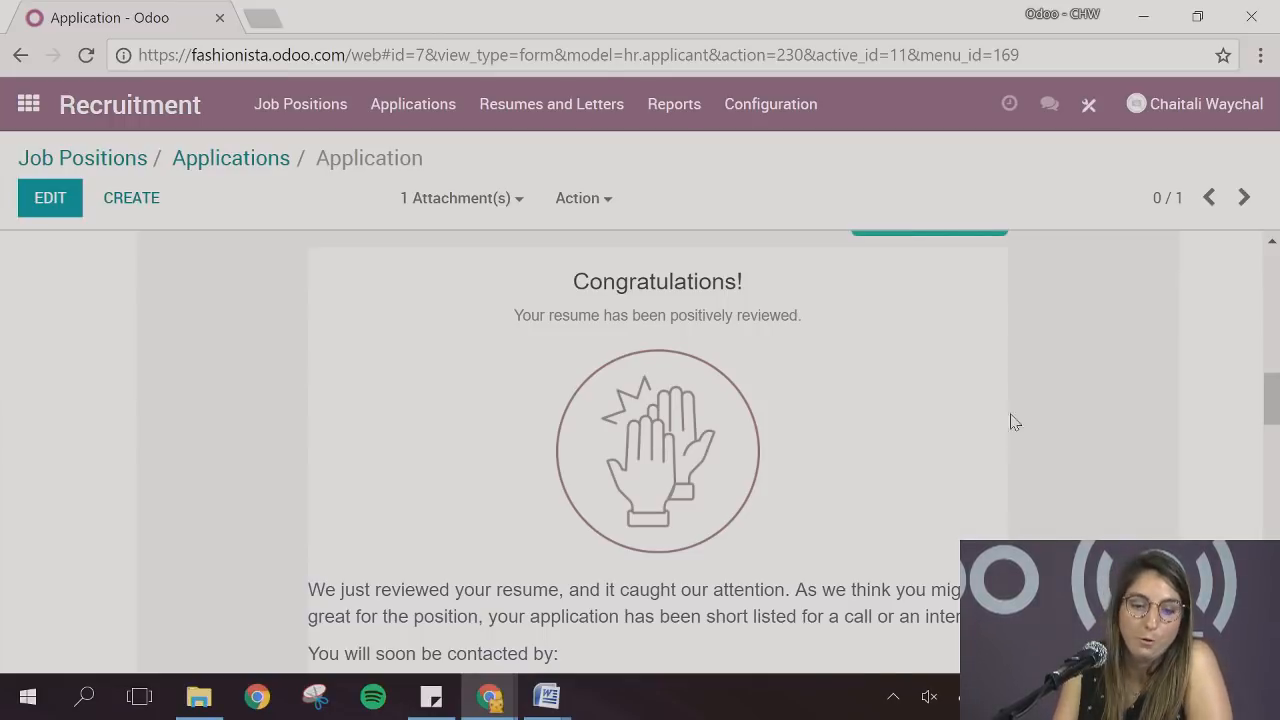
pyautogui.scroll(3, 1072, 494)
pyautogui.scroll(8, 1075, 495)
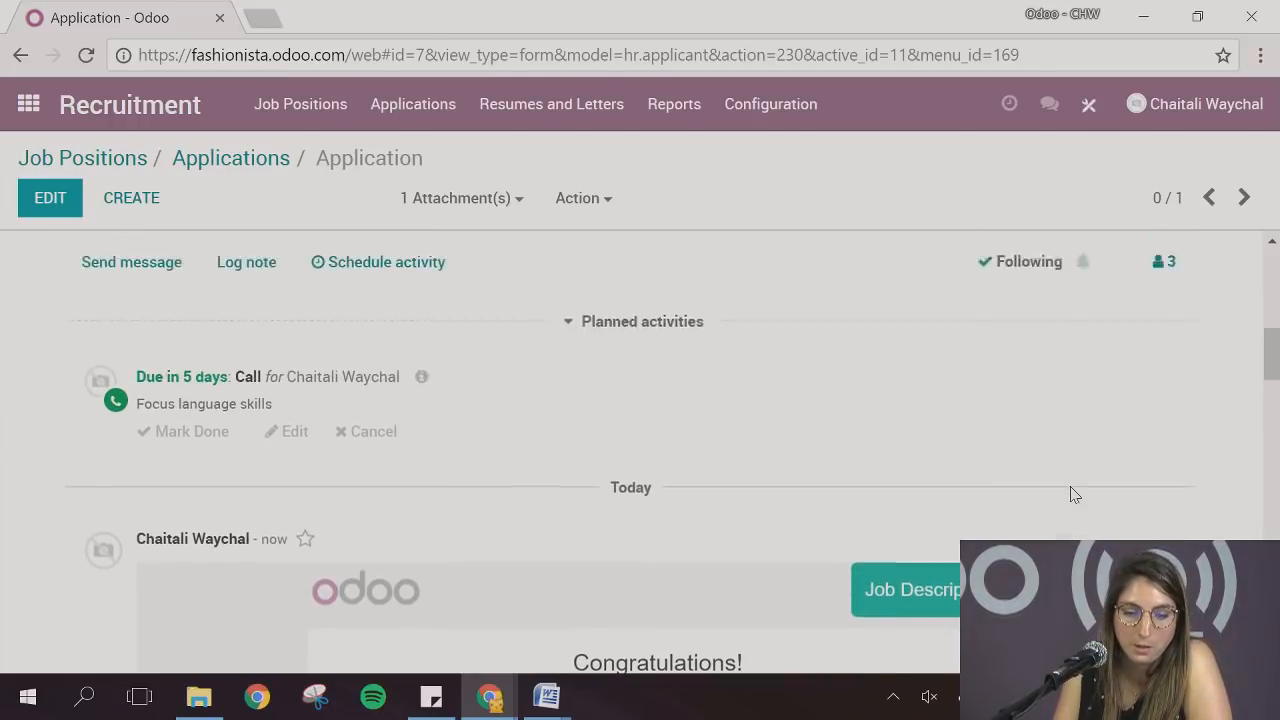
pyautogui.scroll(-7, 1100, 519)
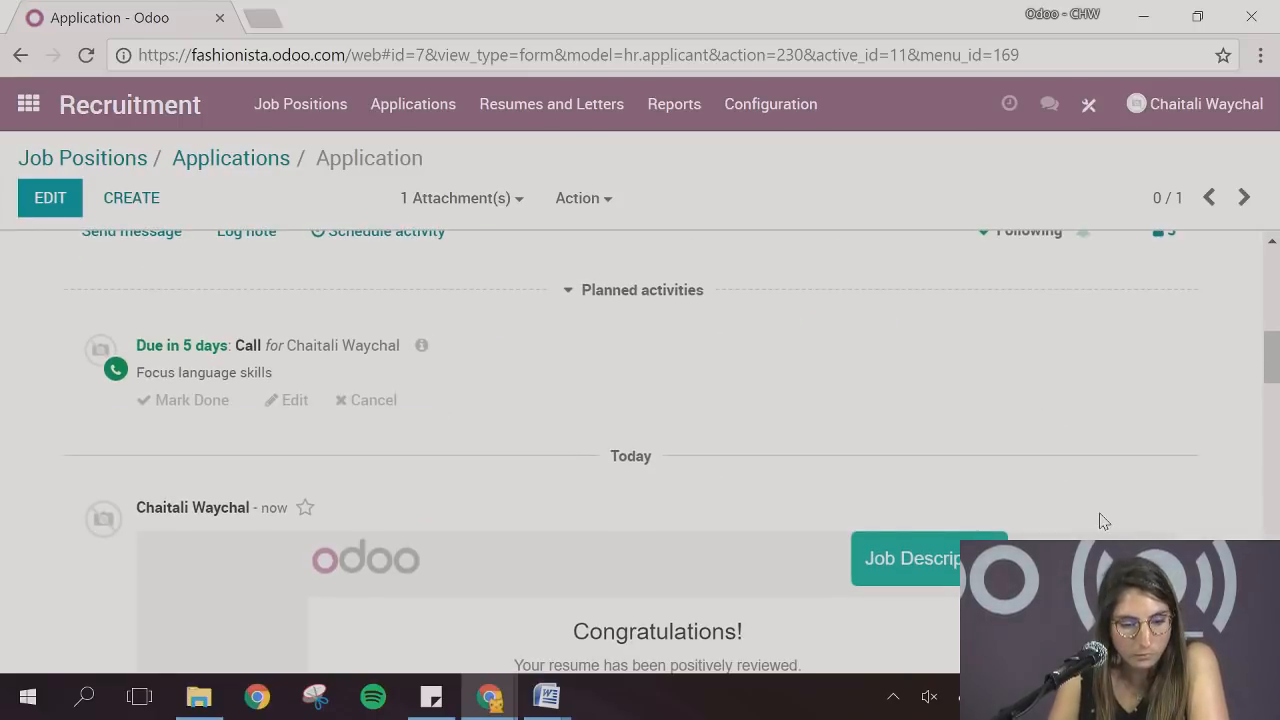
# Start a message to the applicant in the full composer and enter Face to face interview as the template name
pyautogui.scroll(3, 140, 458)
pyautogui.click(146, 472)
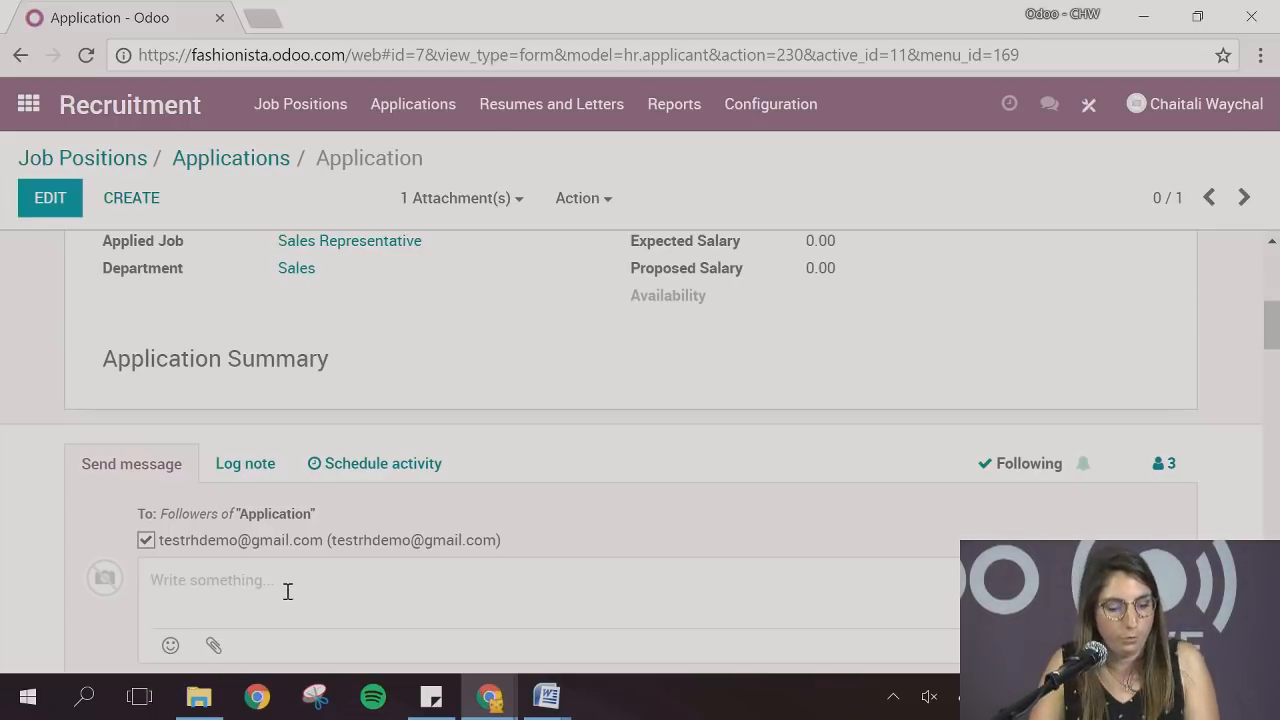
pyautogui.scroll(-1, 285, 590)
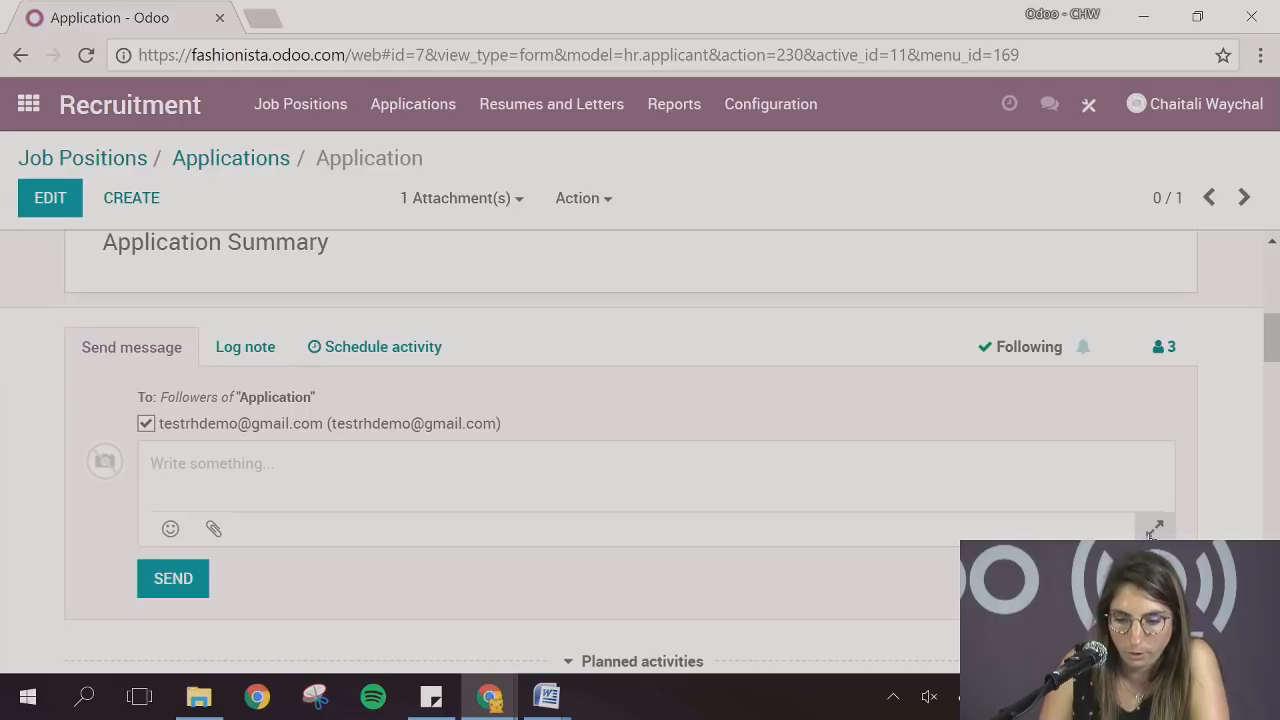
pyautogui.click(1154, 528)
pyautogui.scroll(-1, 643, 488)
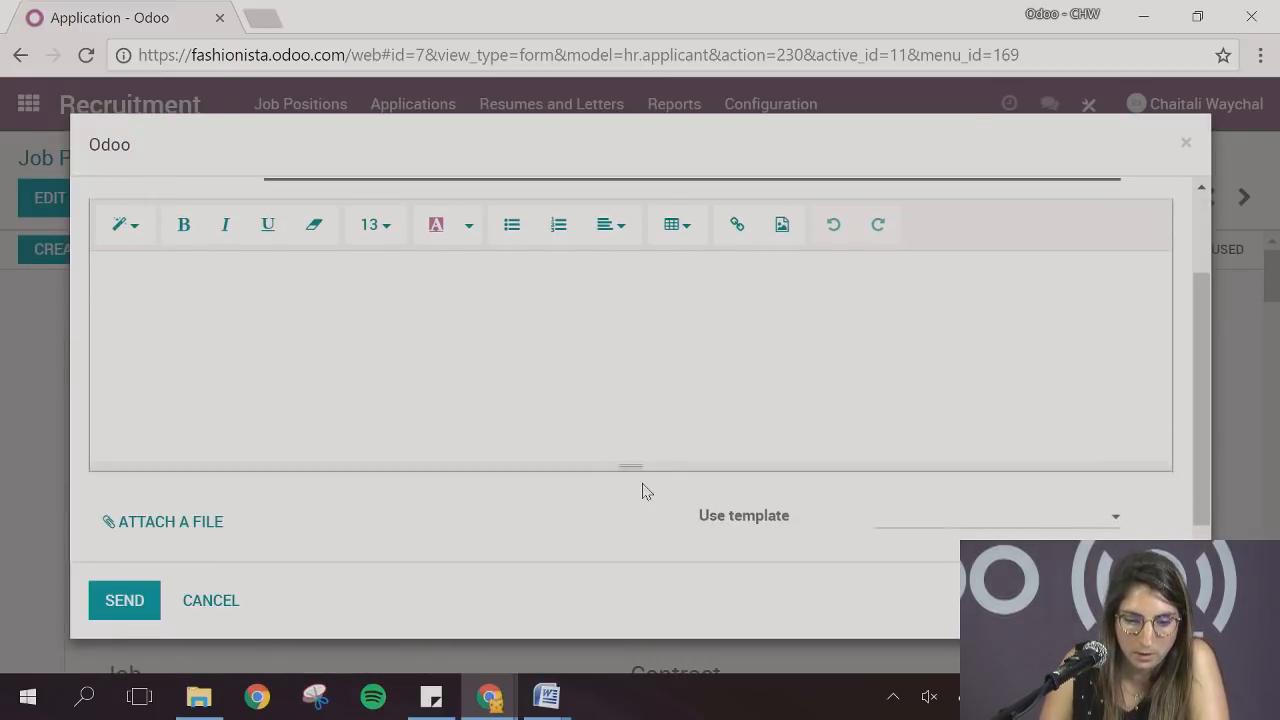
pyautogui.click(893, 530)
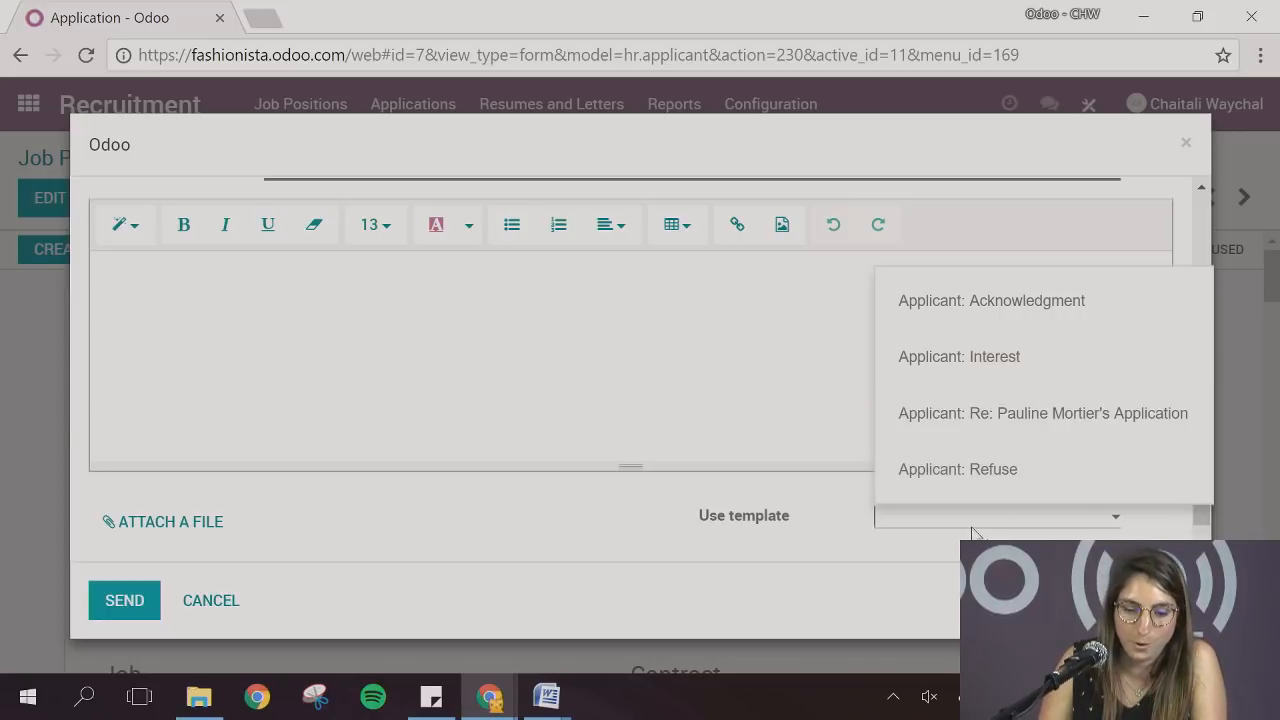
pyautogui.write('Fa')
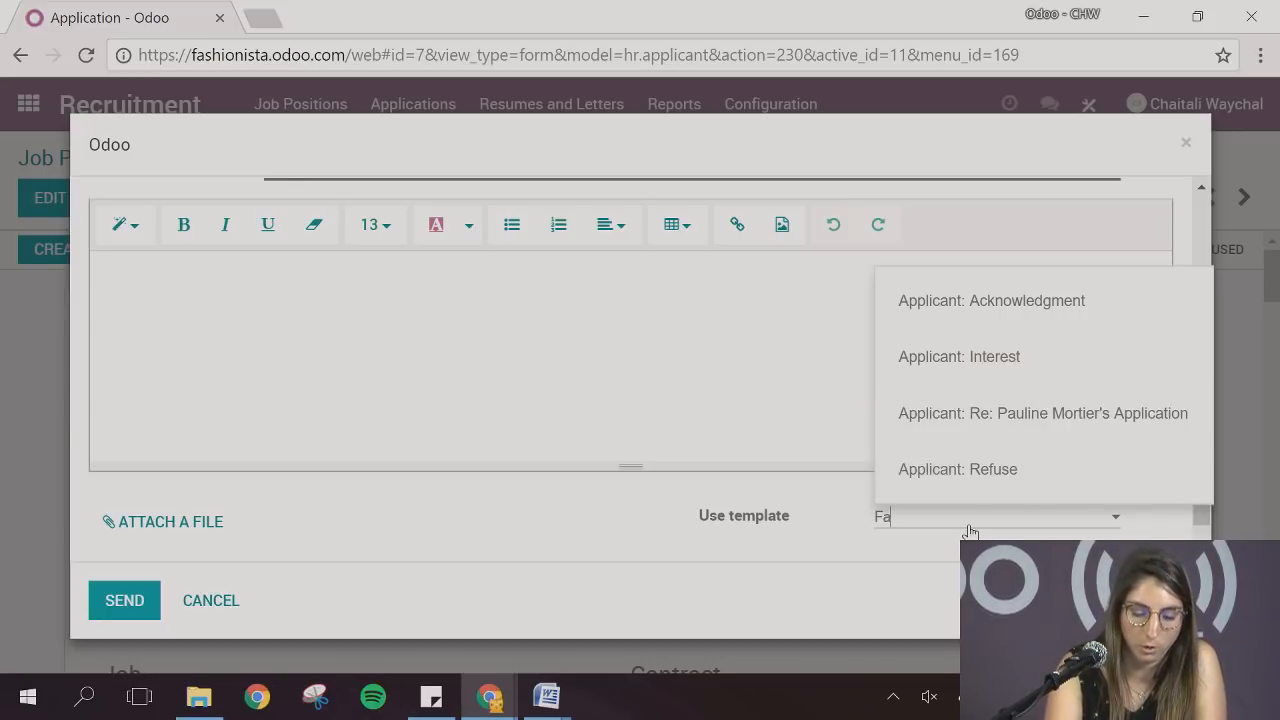
pyautogui.write('ce to face interview')
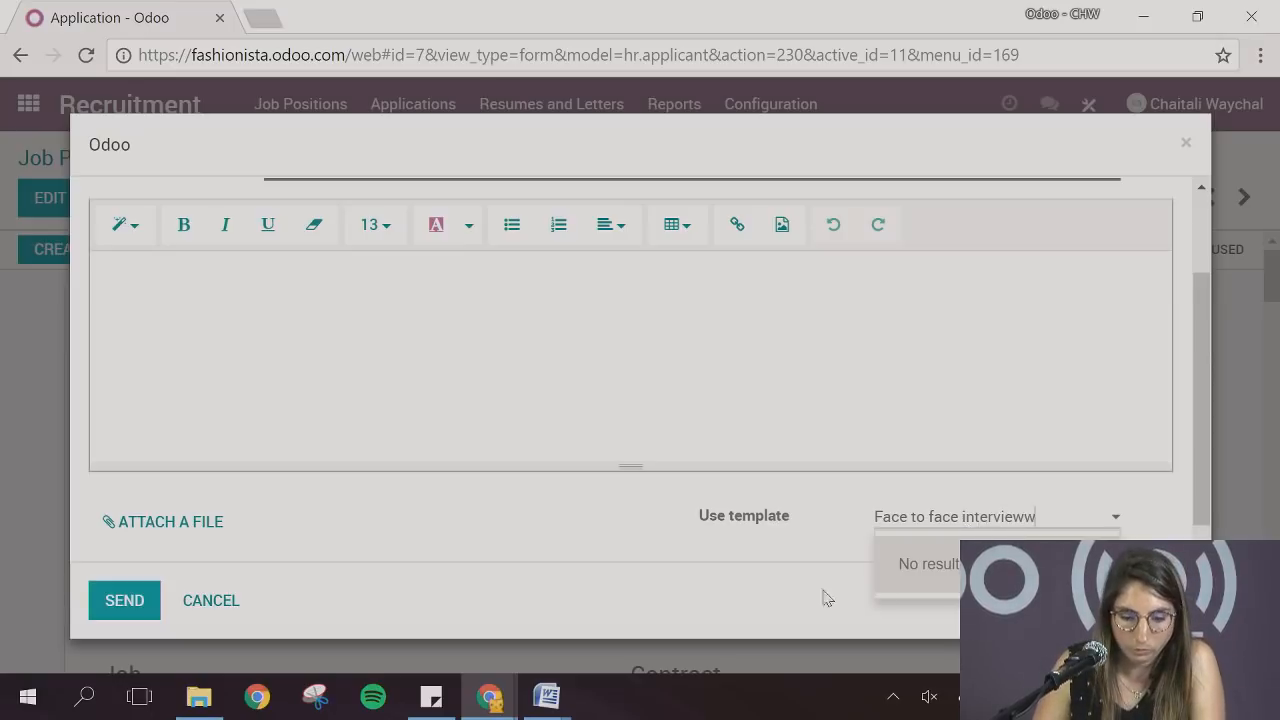
# Copy the Interview text from the Word document templates webianr (1).docx into the Odoo message and send it to the applicant
pyautogui.moveTo(560, 697)
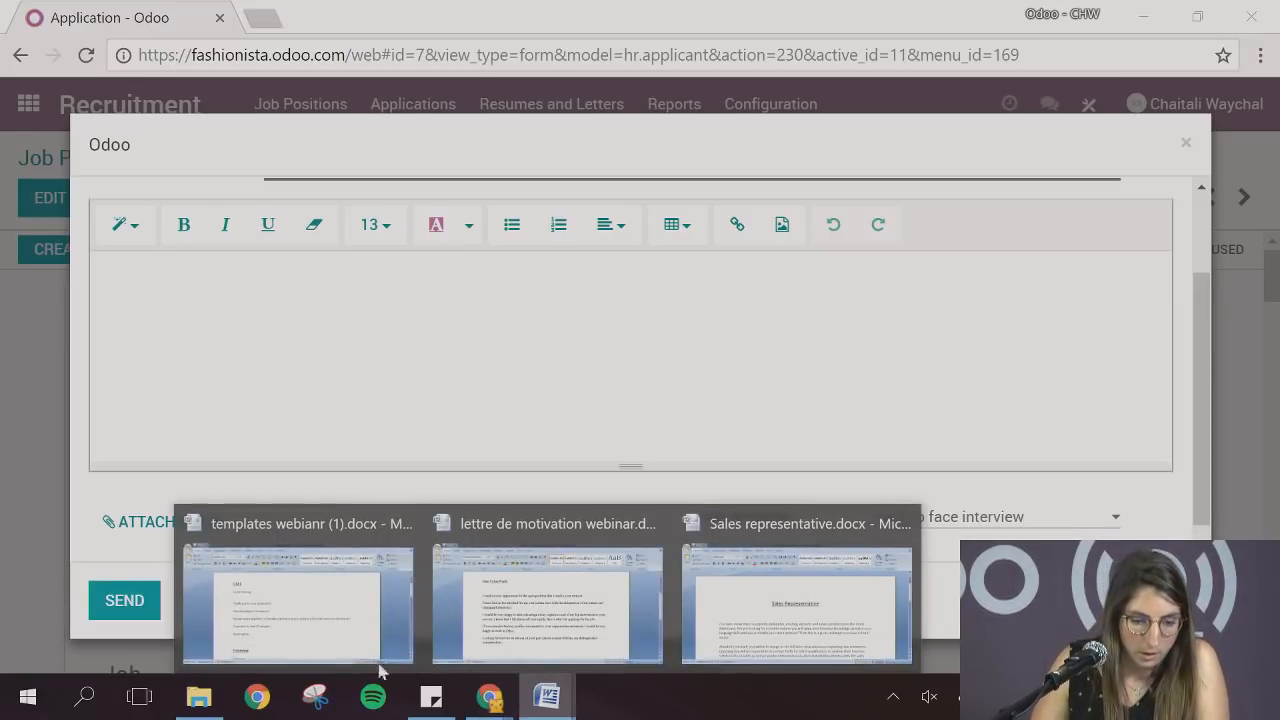
pyautogui.click(300, 620)
pyautogui.scroll(-4, 490, 510)
pyautogui.moveTo(487, 536); pyautogui.dragTo(270, 372)
pyautogui.click(490, 700)
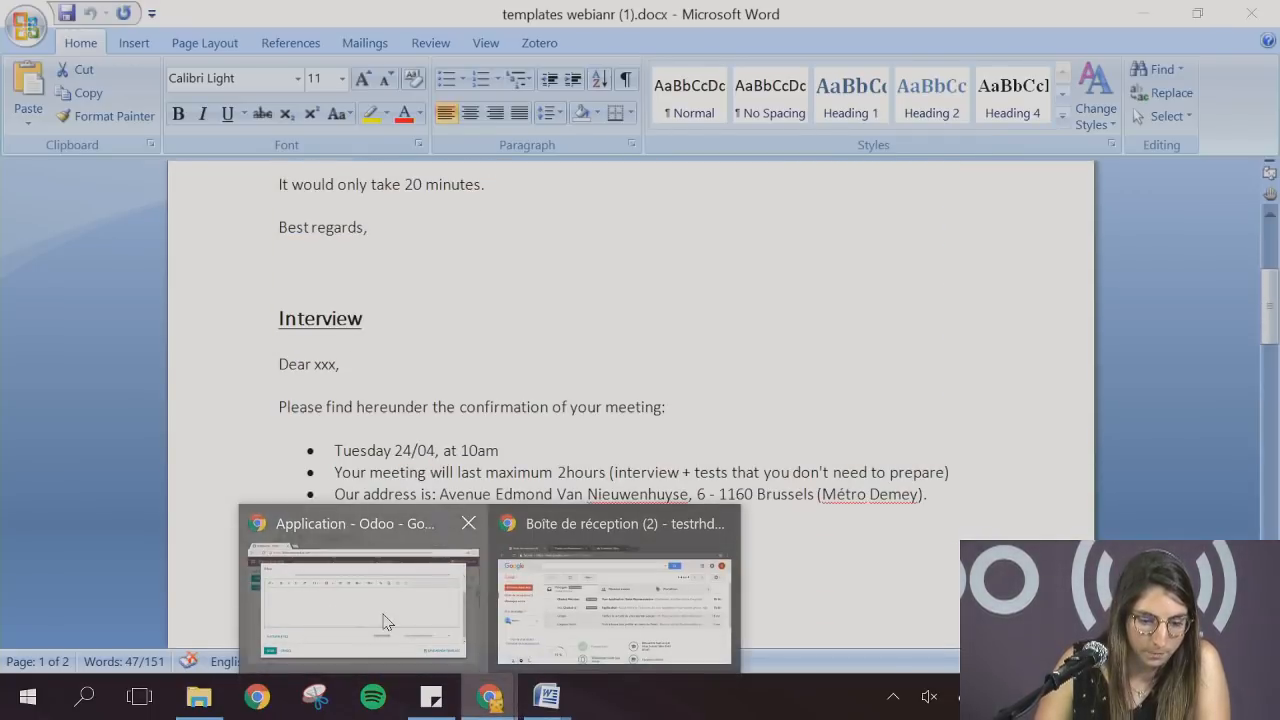
pyautogui.click(355, 590)
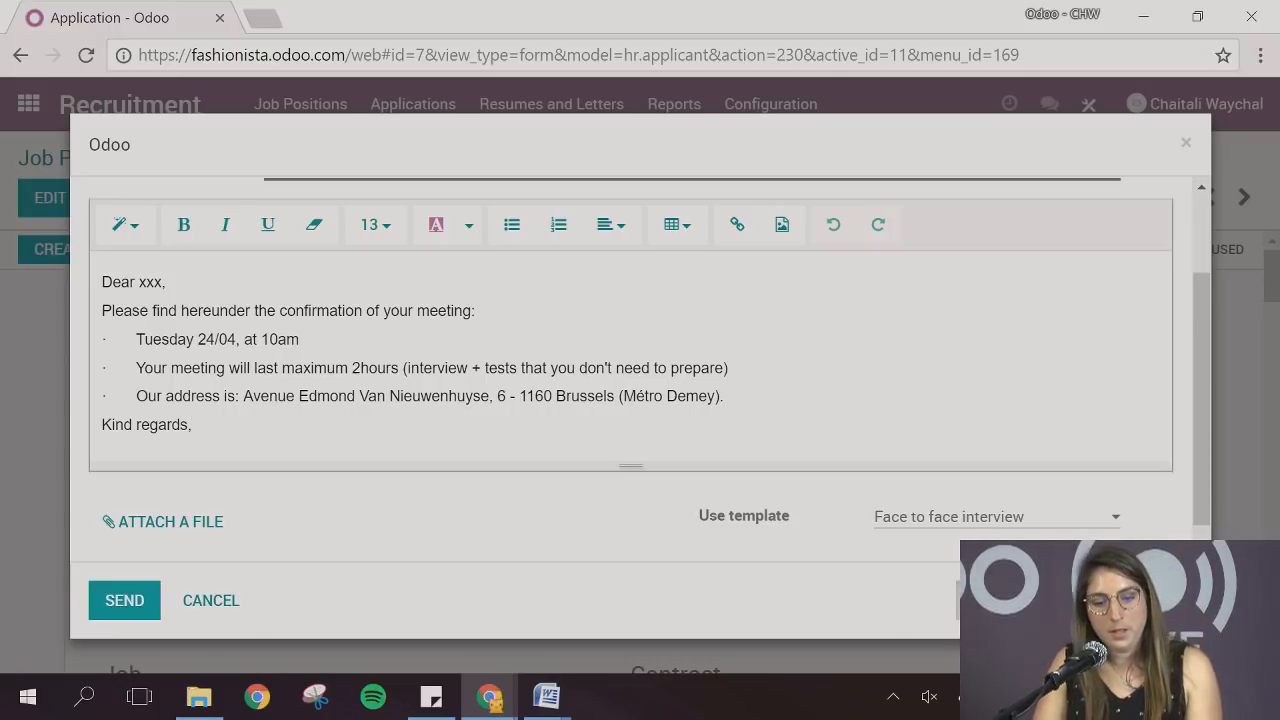
pyautogui.click(124, 600)
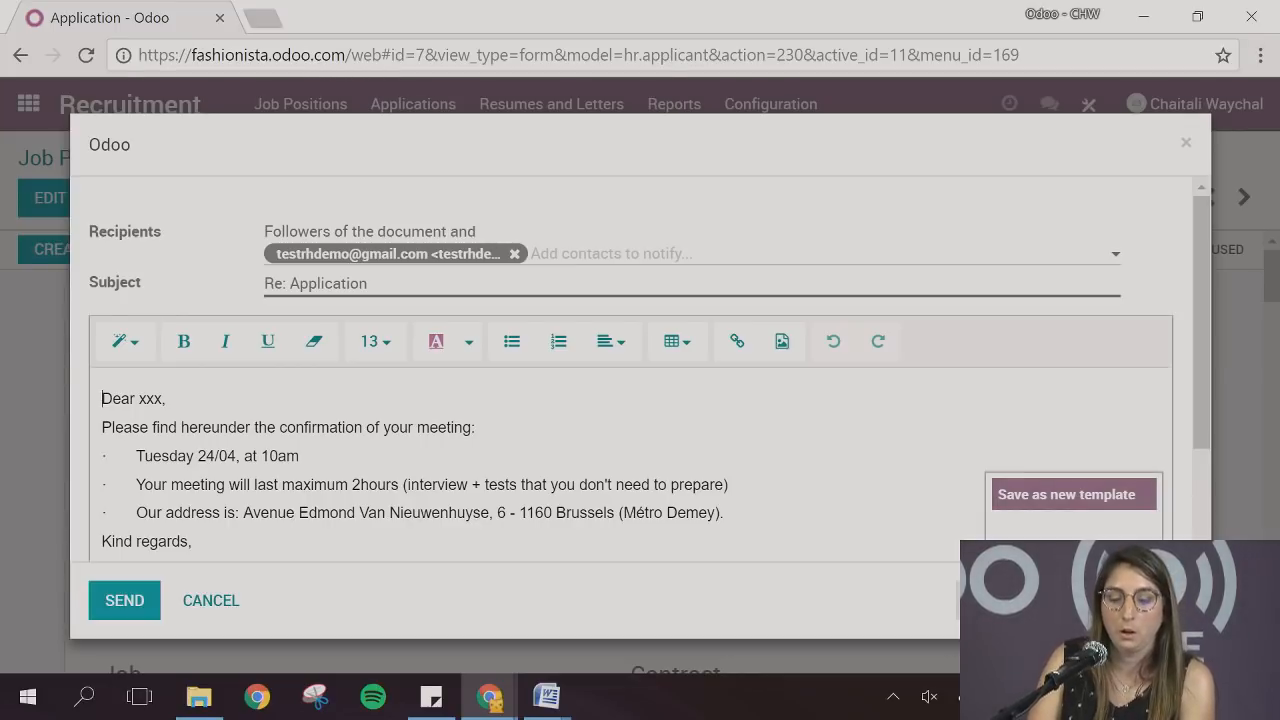
pyautogui.click(136, 612)
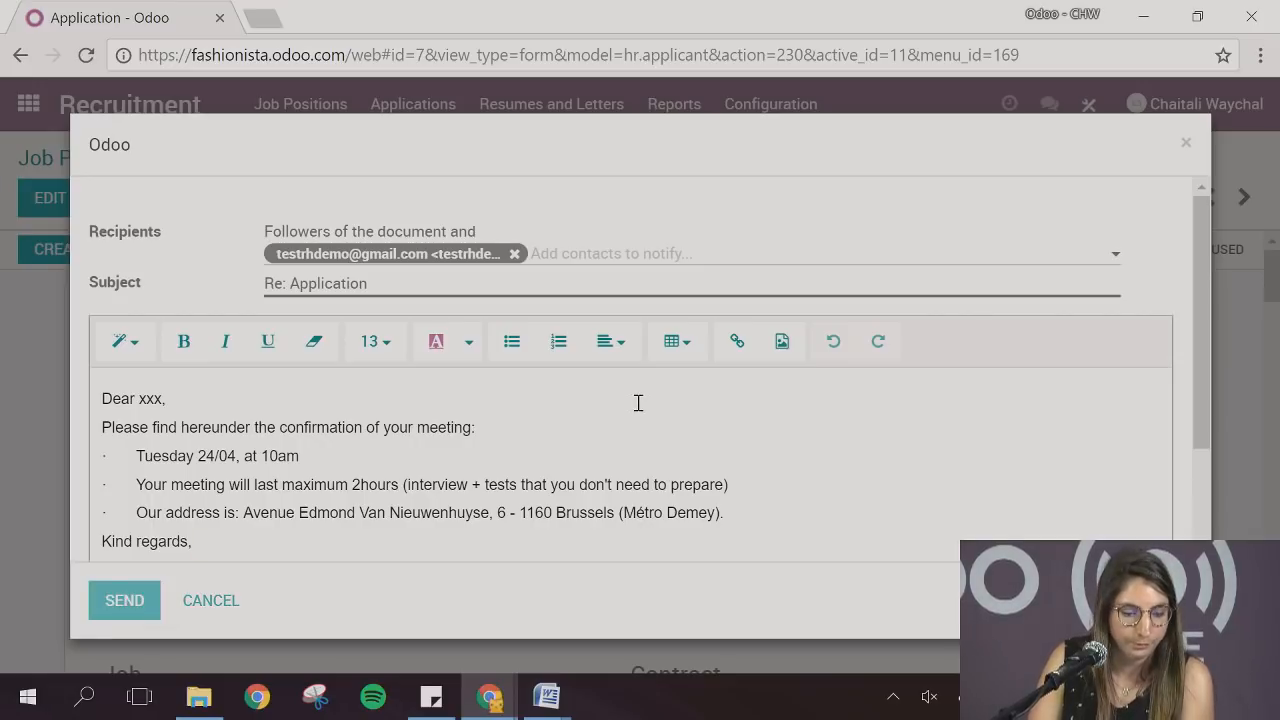
# Mark the applicant's planned Call activity as done, leaving the feedback empty, and look over the application details
pyautogui.scroll(-9, 708, 383)
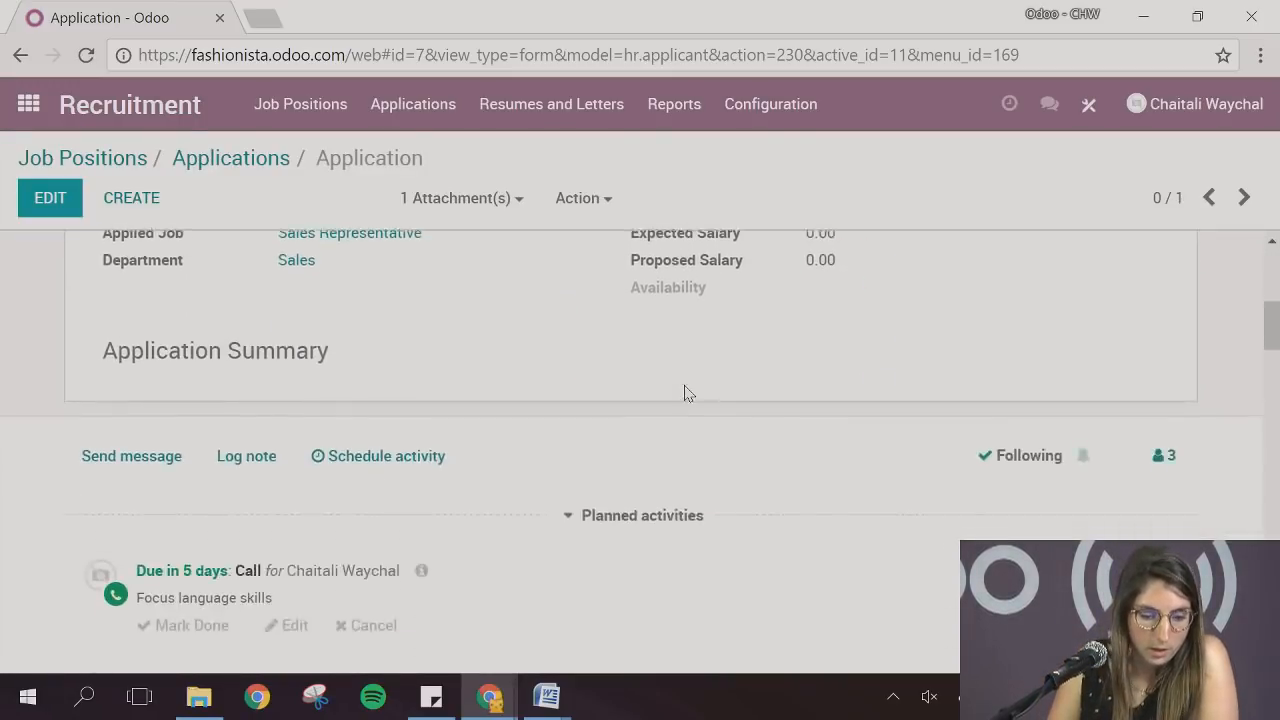
pyautogui.scroll(5, 709, 434)
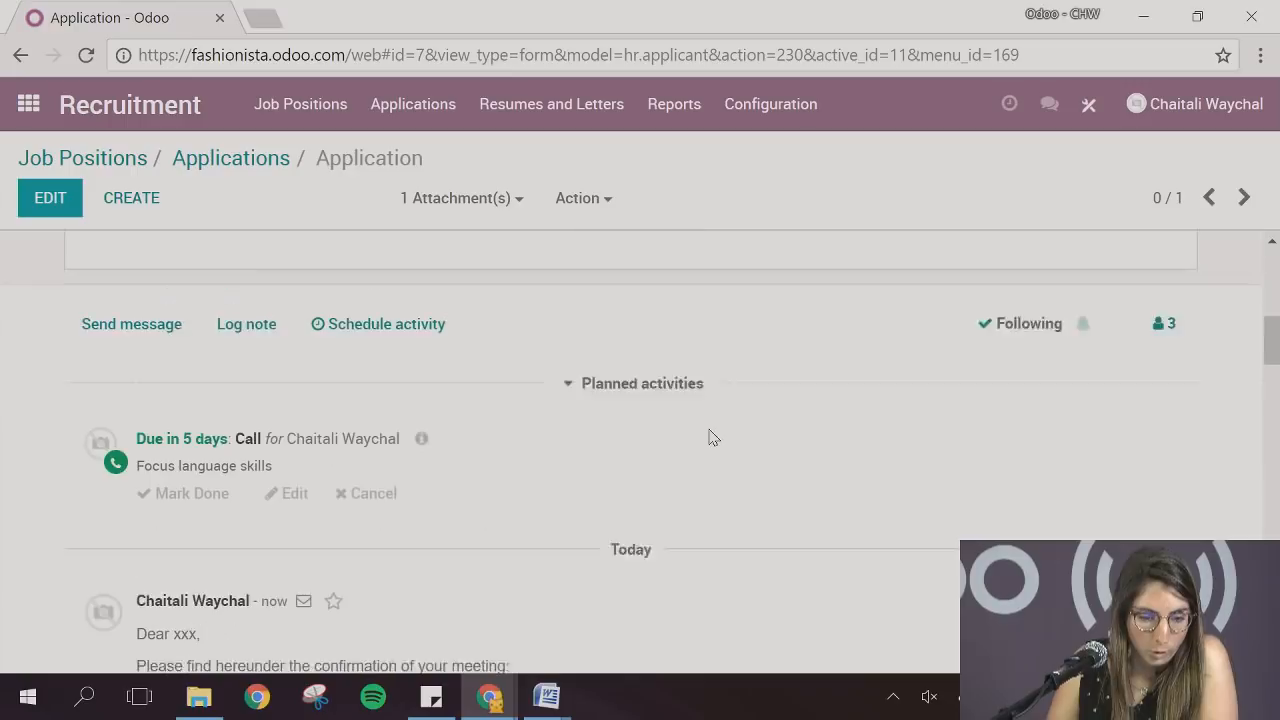
pyautogui.scroll(-2, 712, 437)
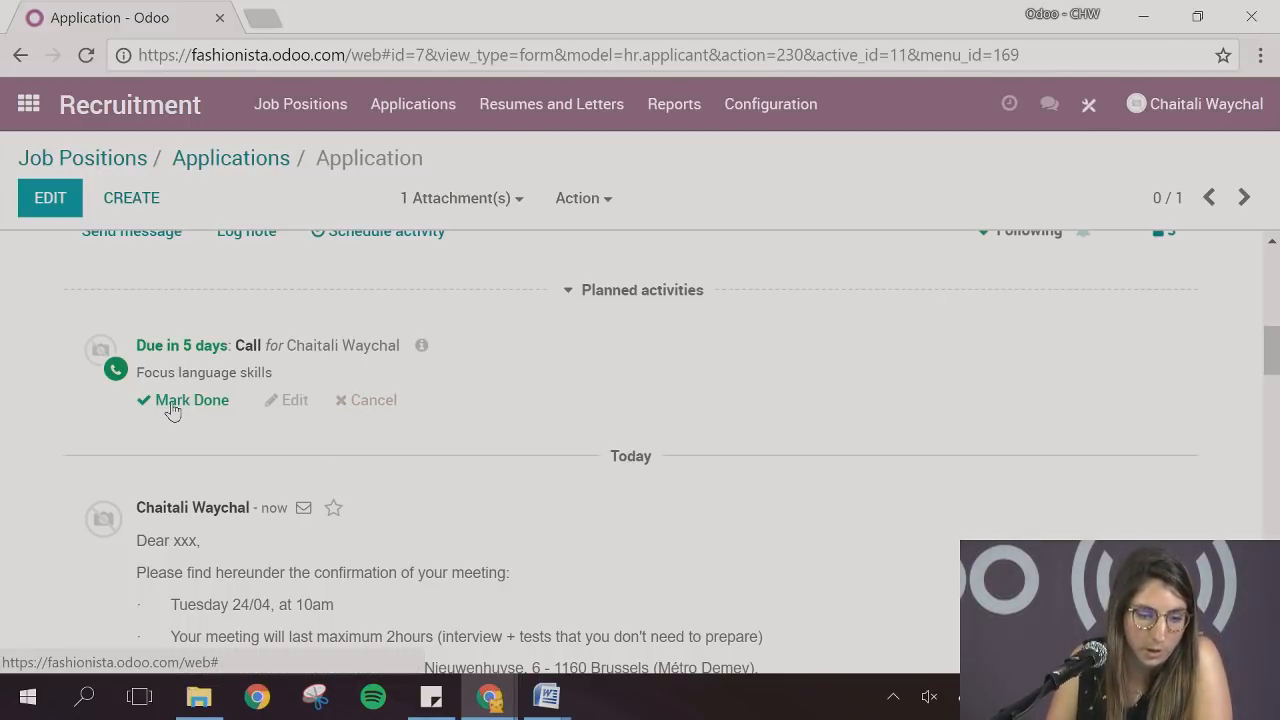
pyautogui.click(172, 408)
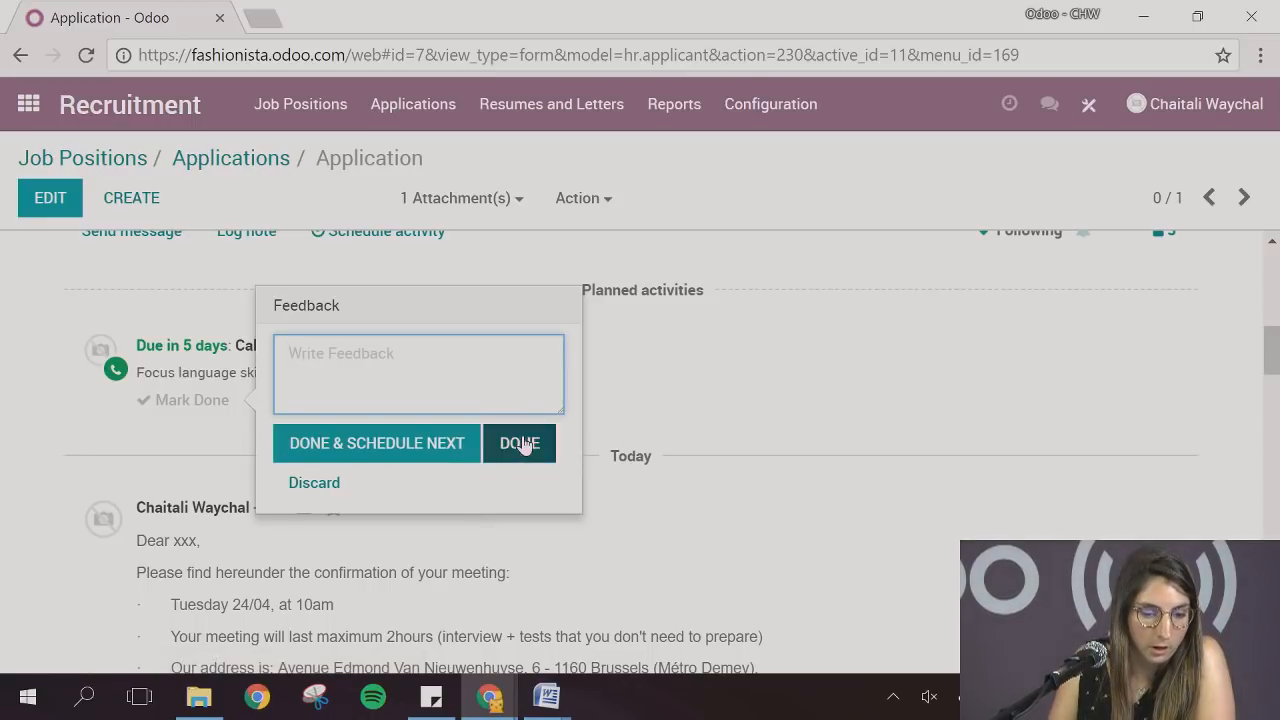
pyautogui.click(522, 445)
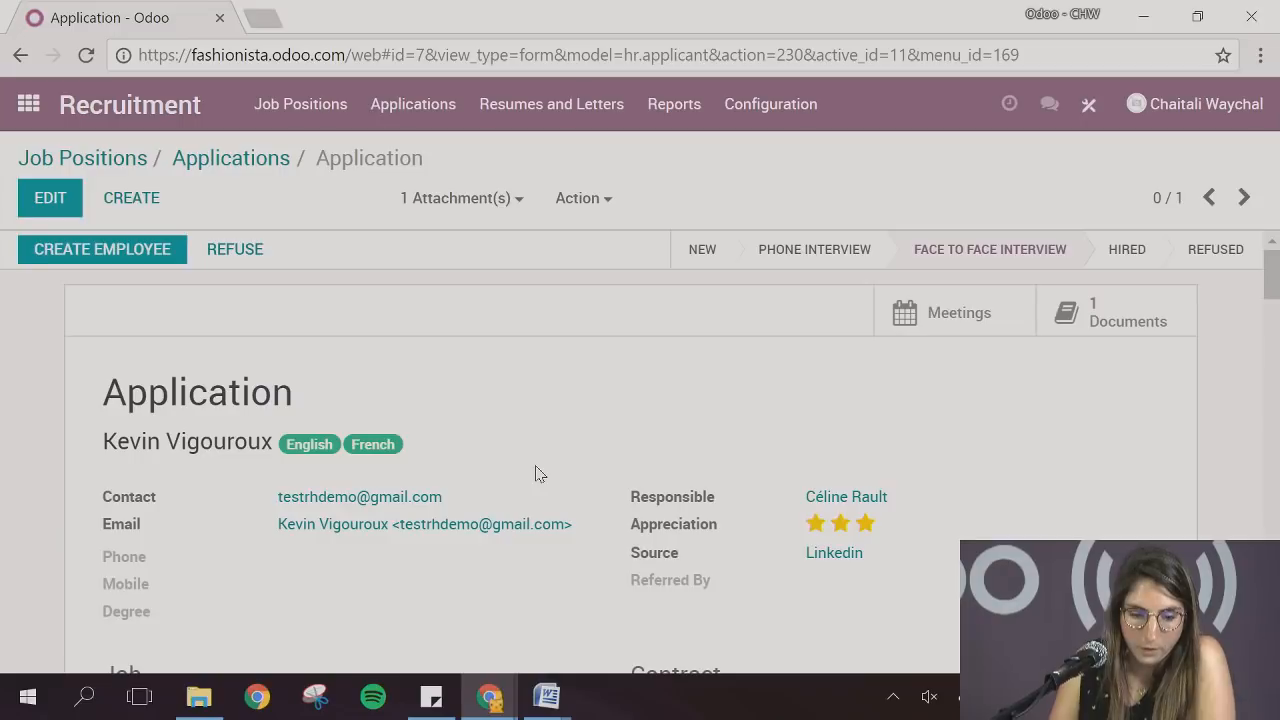
pyautogui.scroll(-2, 548, 476)
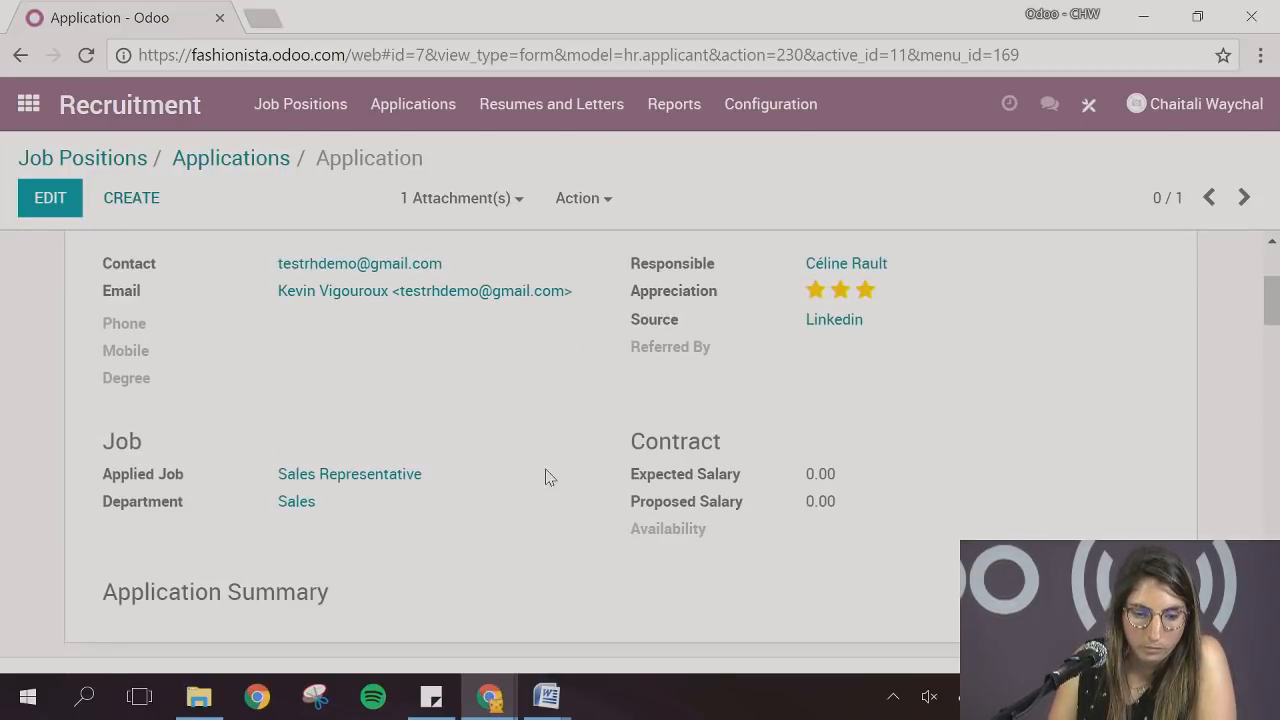
pyautogui.scroll(2, 545, 477)
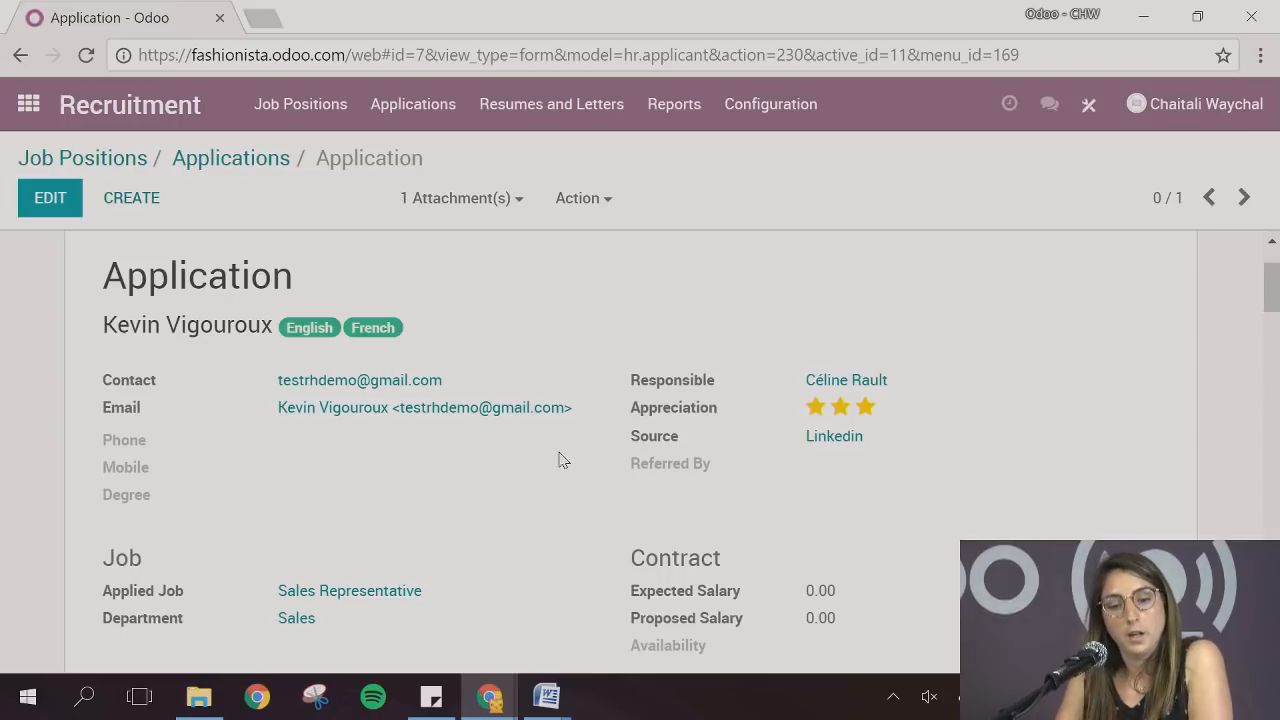
# Add an Offer sent stage to the Sales Representative applications pipeline and place it between Face to face interview and Hired
pyautogui.scroll(2, 572, 461)
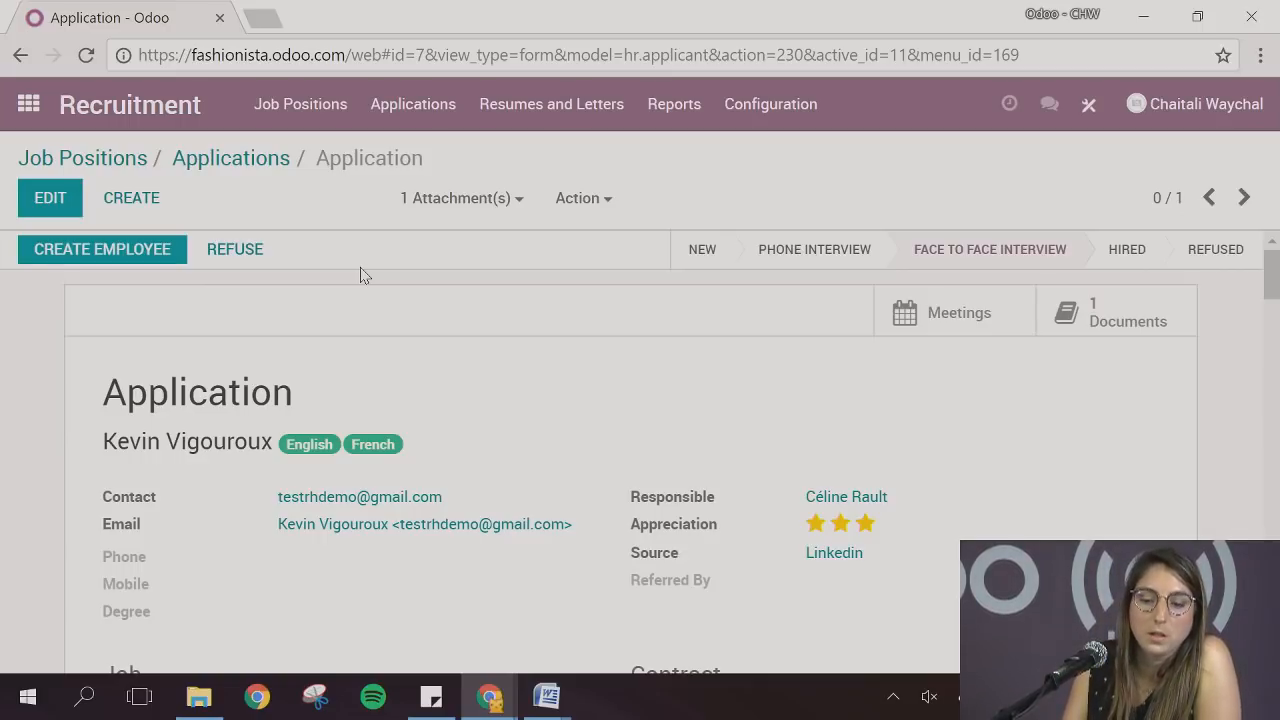
pyautogui.click(231, 162)
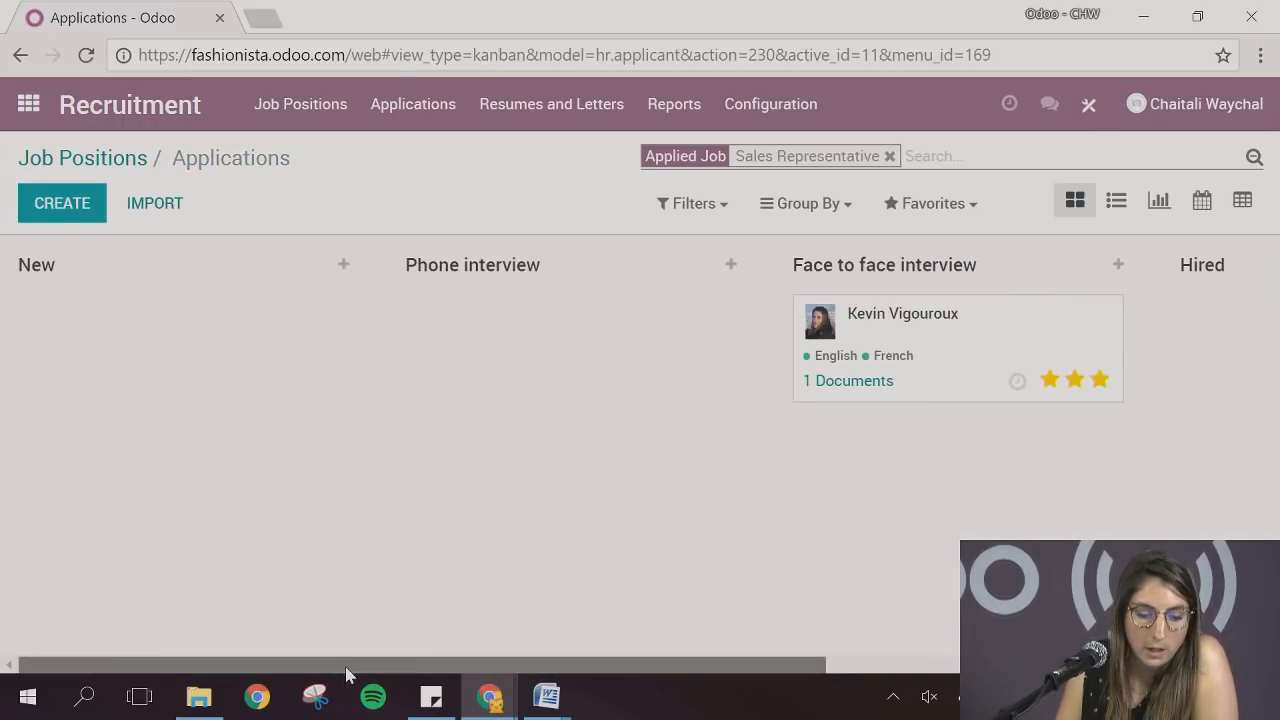
pyautogui.moveTo(346, 674); pyautogui.dragTo(857, 634)
pyautogui.click(1265, 308)
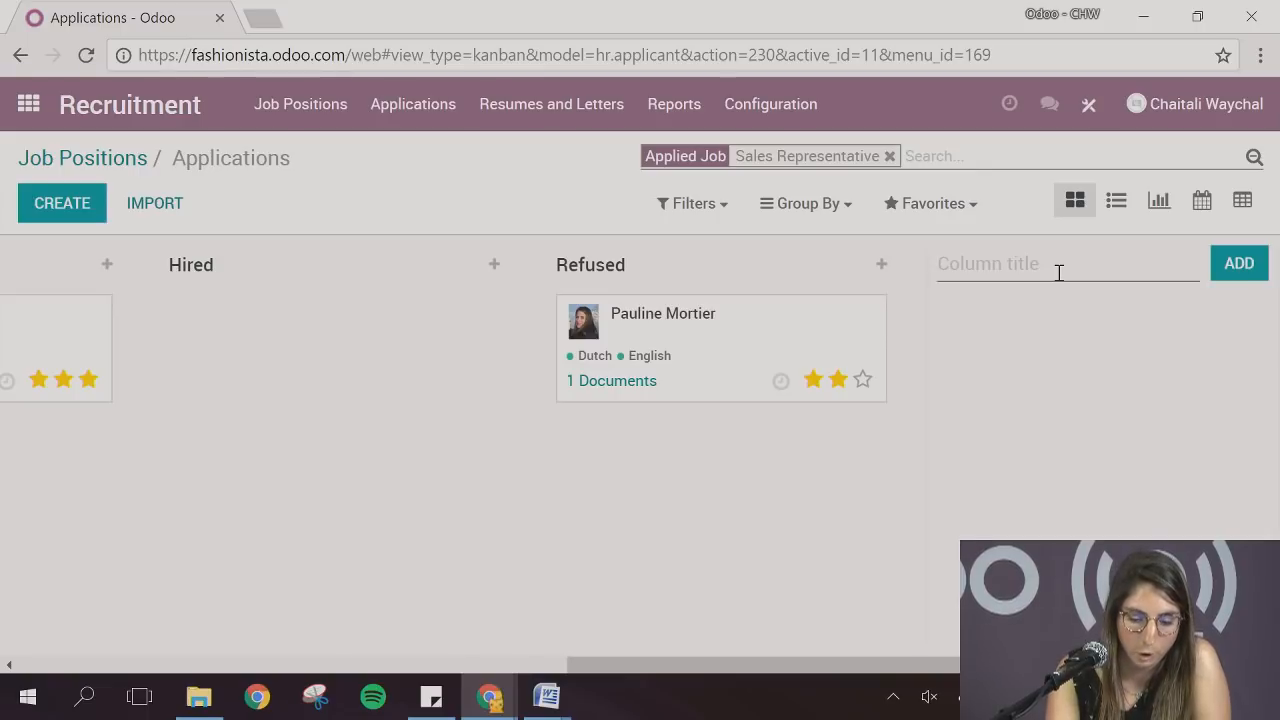
pyautogui.write('Offer sent')
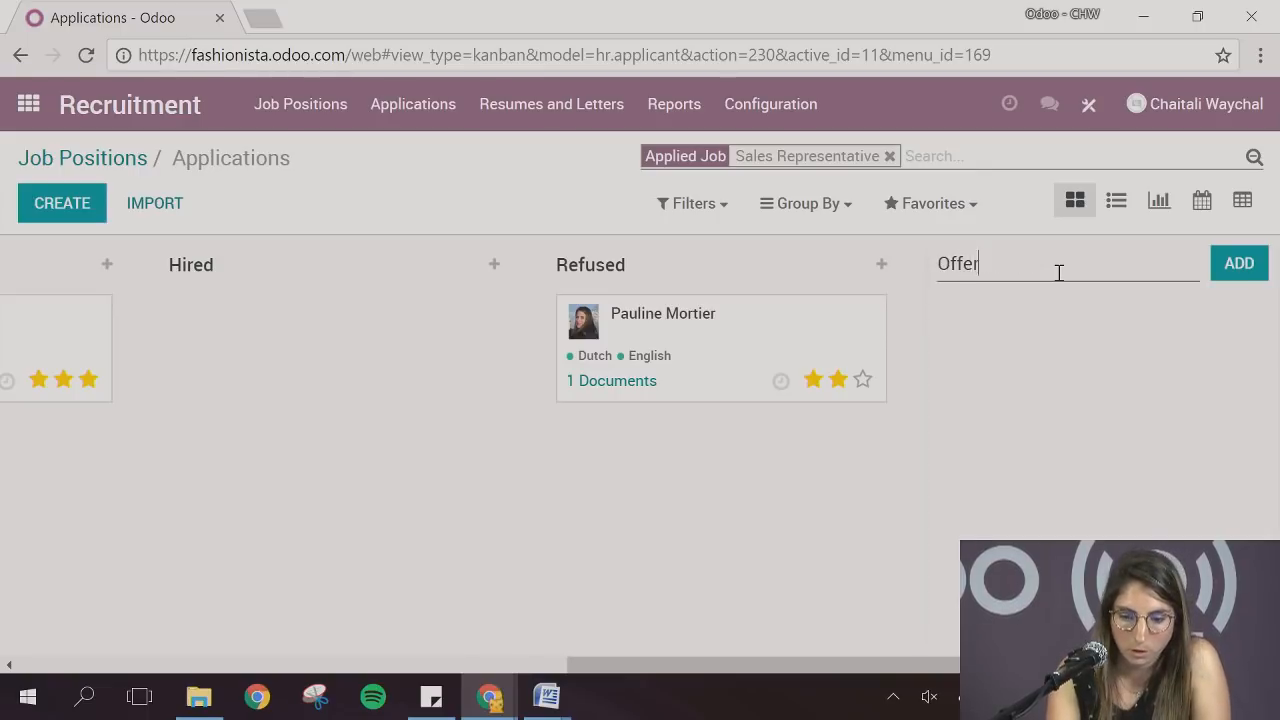
pyautogui.click(1236, 272)
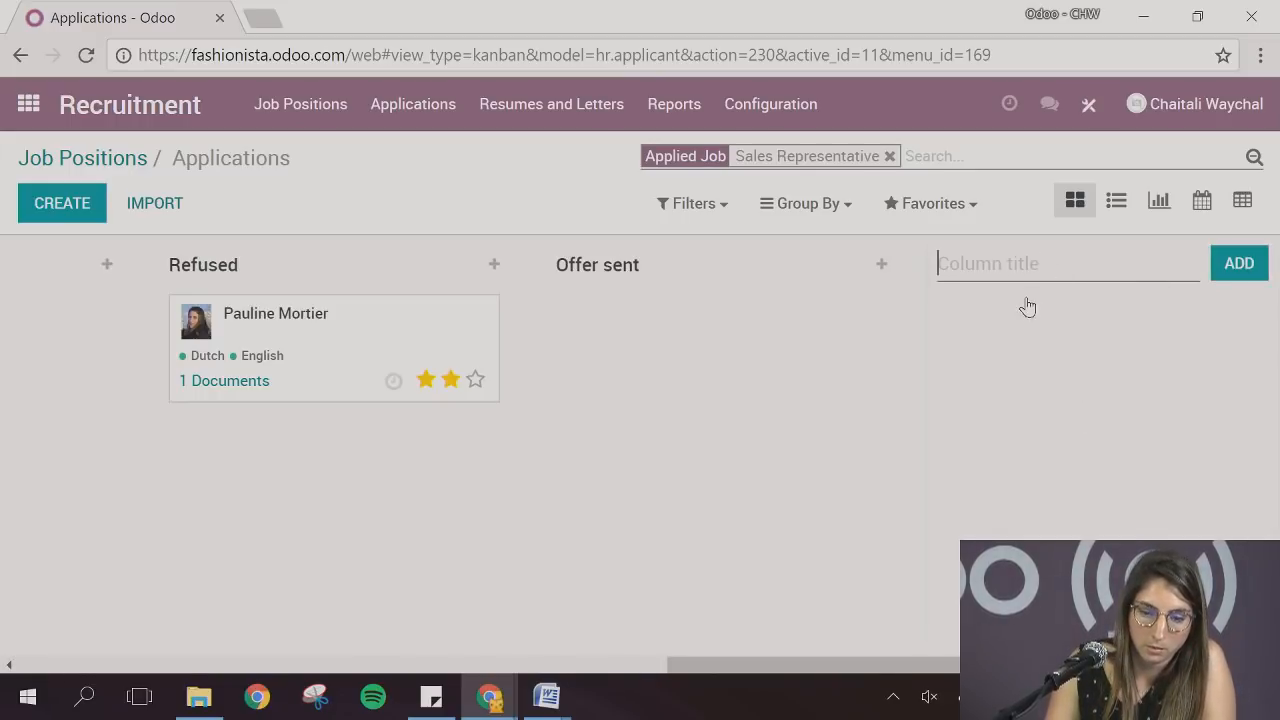
pyautogui.moveTo(654, 289); pyautogui.dragTo(295, 340)
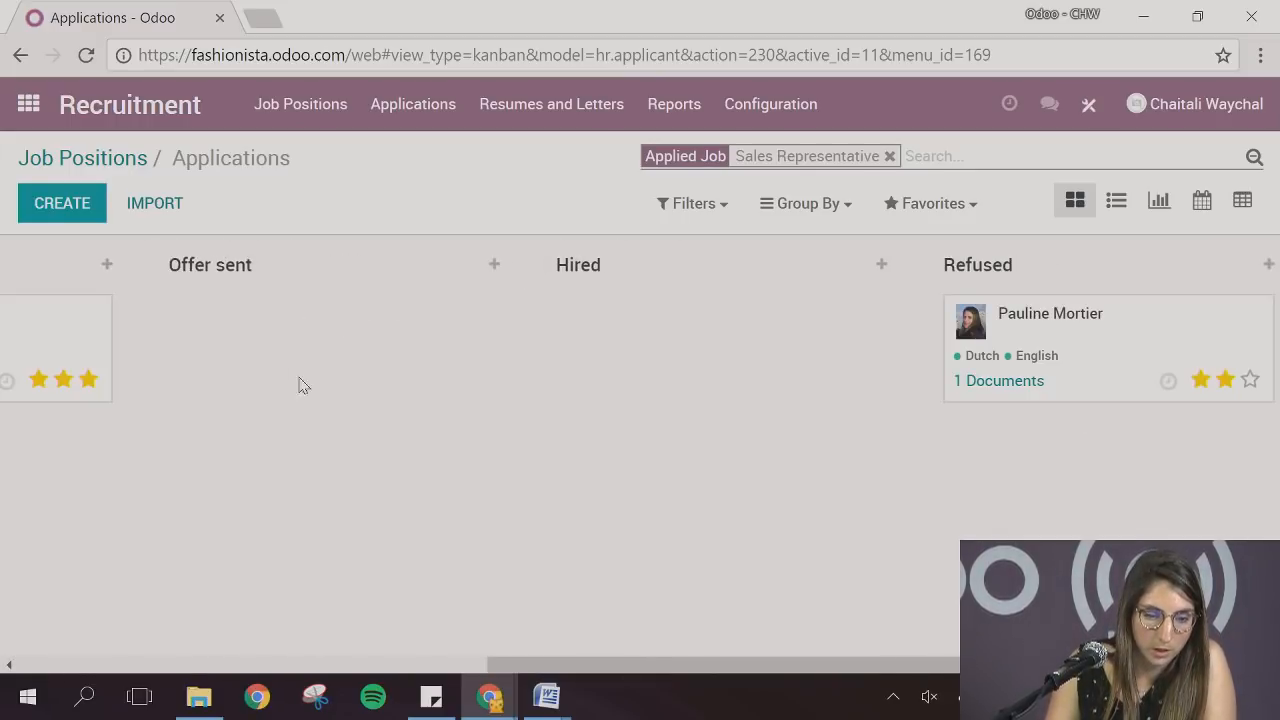
# Move the three-star applicant from Face to face interview to Offer sent, and open a blank message to the applicant in the application
pyautogui.moveTo(485, 666); pyautogui.dragTo(218, 666)
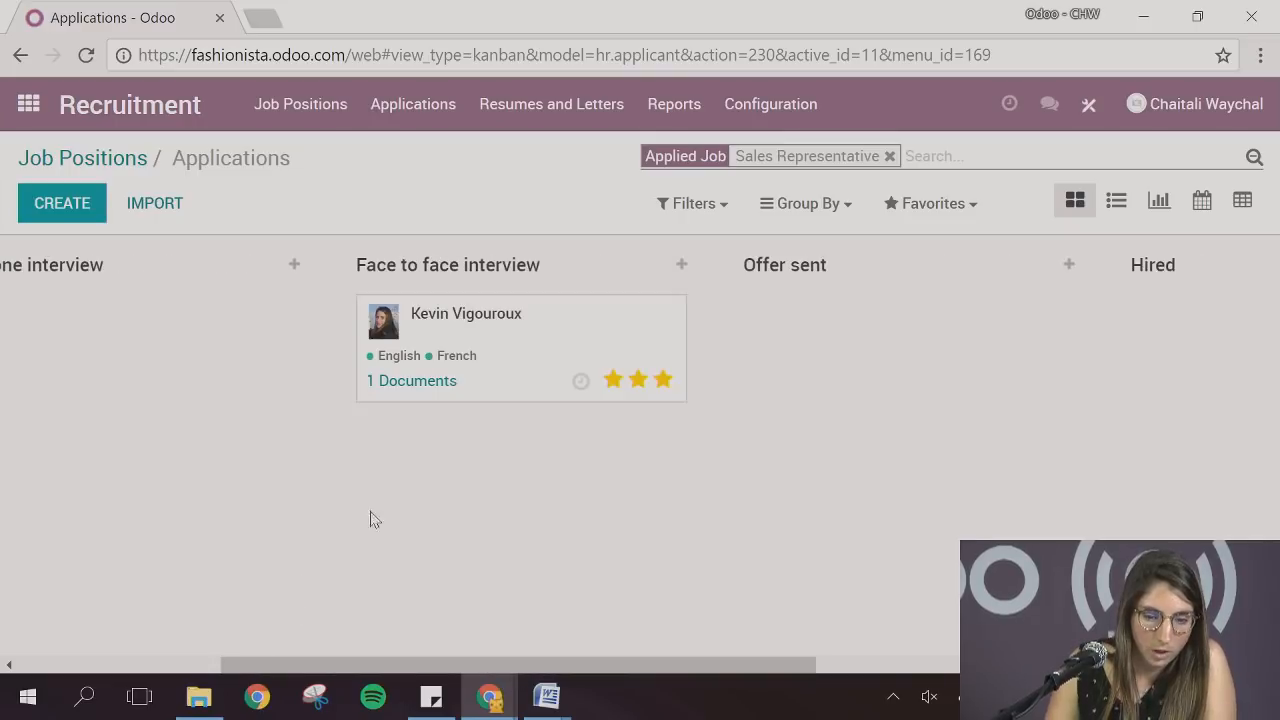
pyautogui.moveTo(485, 333); pyautogui.dragTo(861, 337)
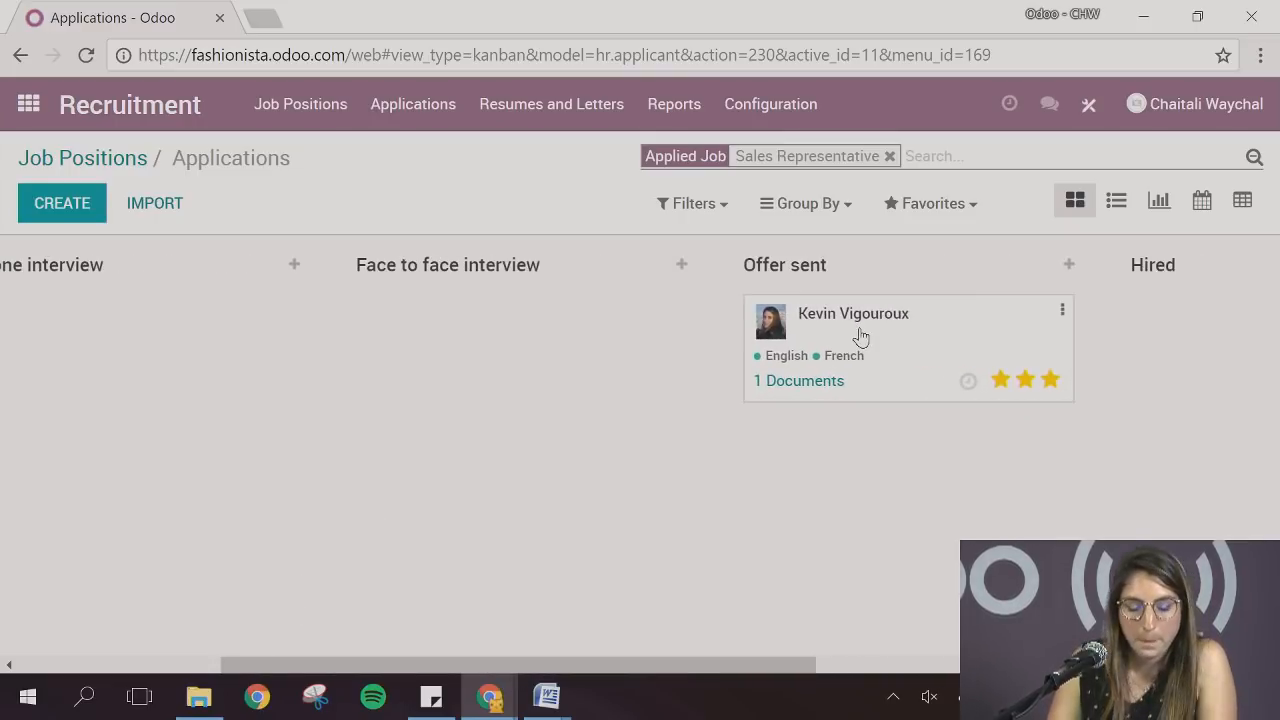
pyautogui.click(861, 337)
pyautogui.scroll(-8, 463, 503)
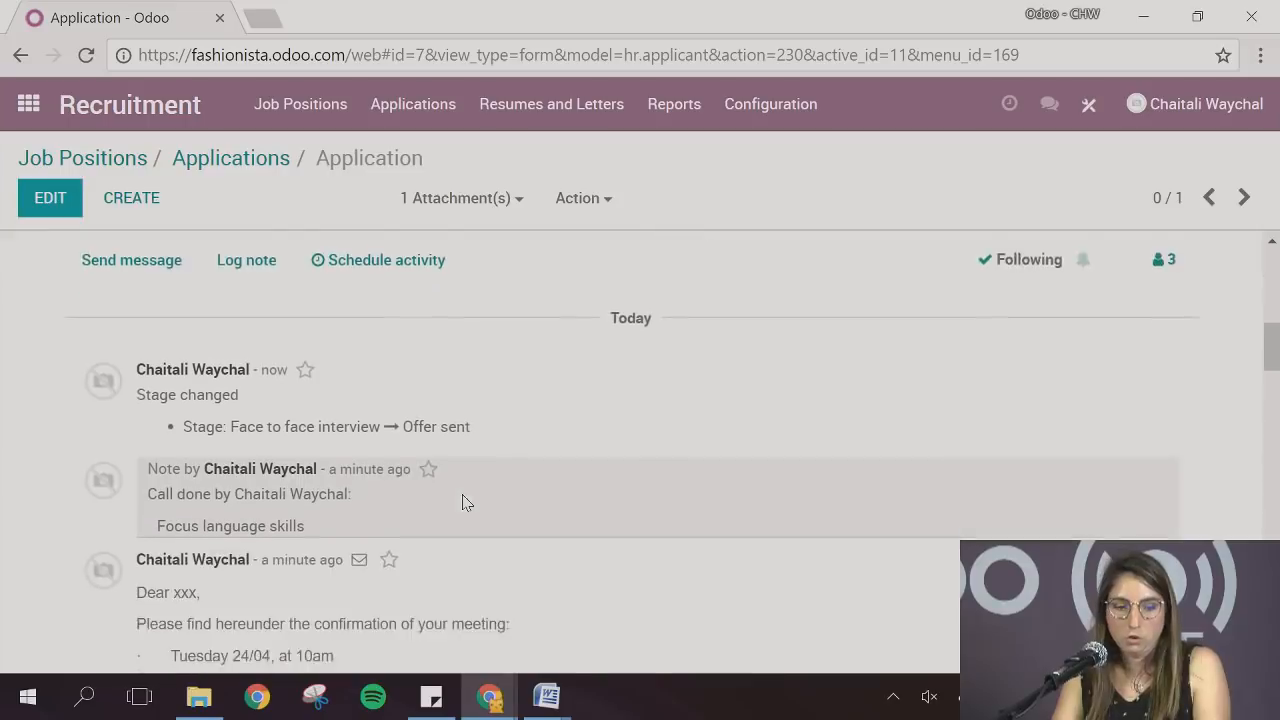
pyautogui.scroll(4, 420, 480)
pyautogui.click(157, 466)
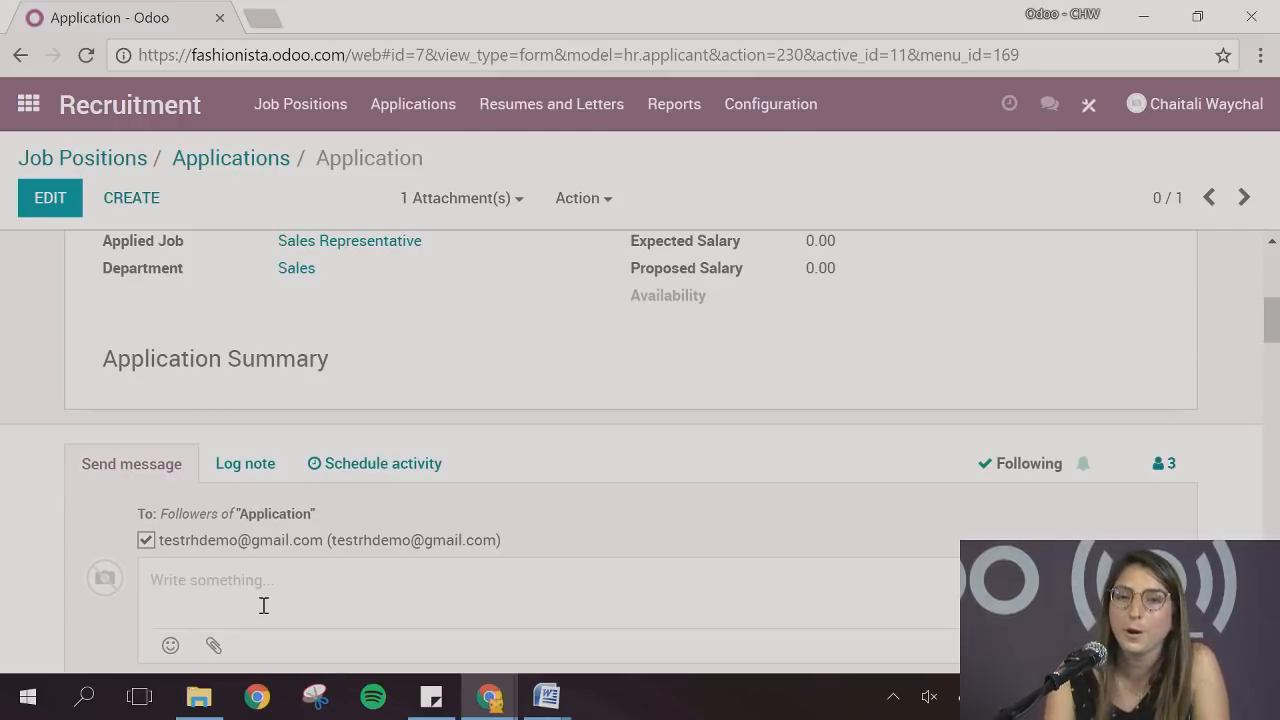
# Set the application's stage to Hired and create an employee record from it
pyautogui.scroll(5, 490, 386)
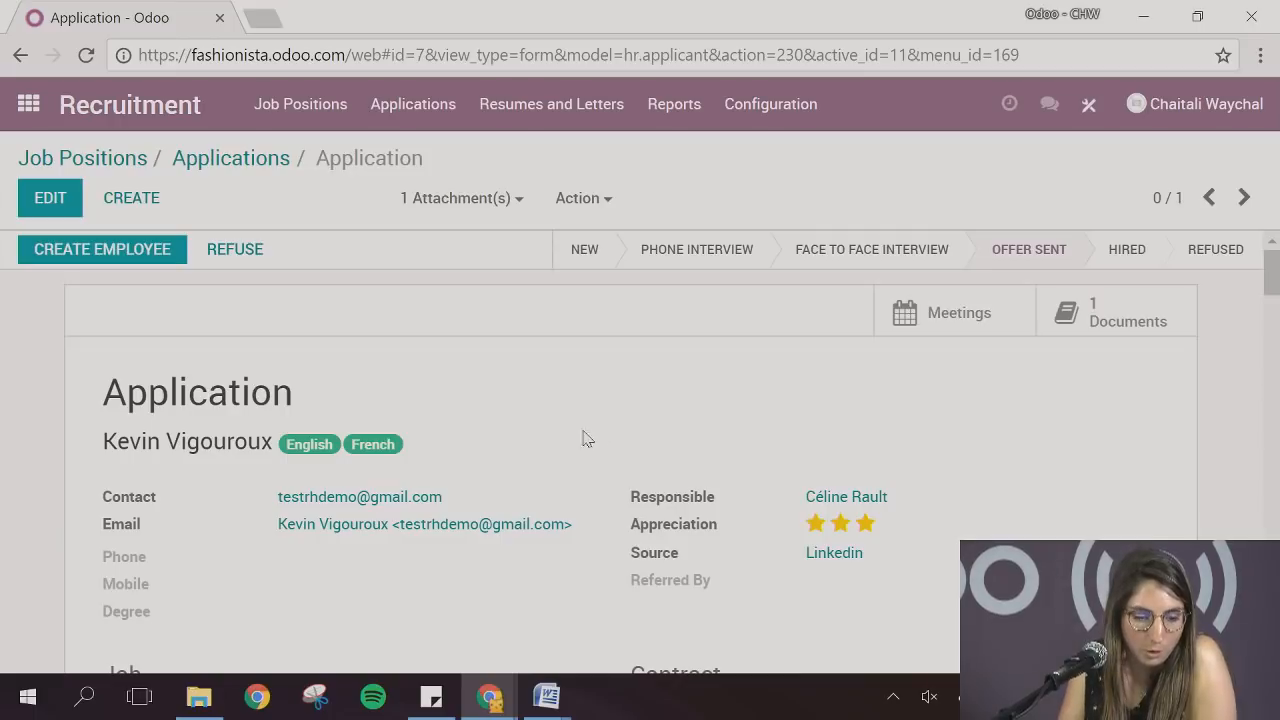
pyautogui.click(1150, 247)
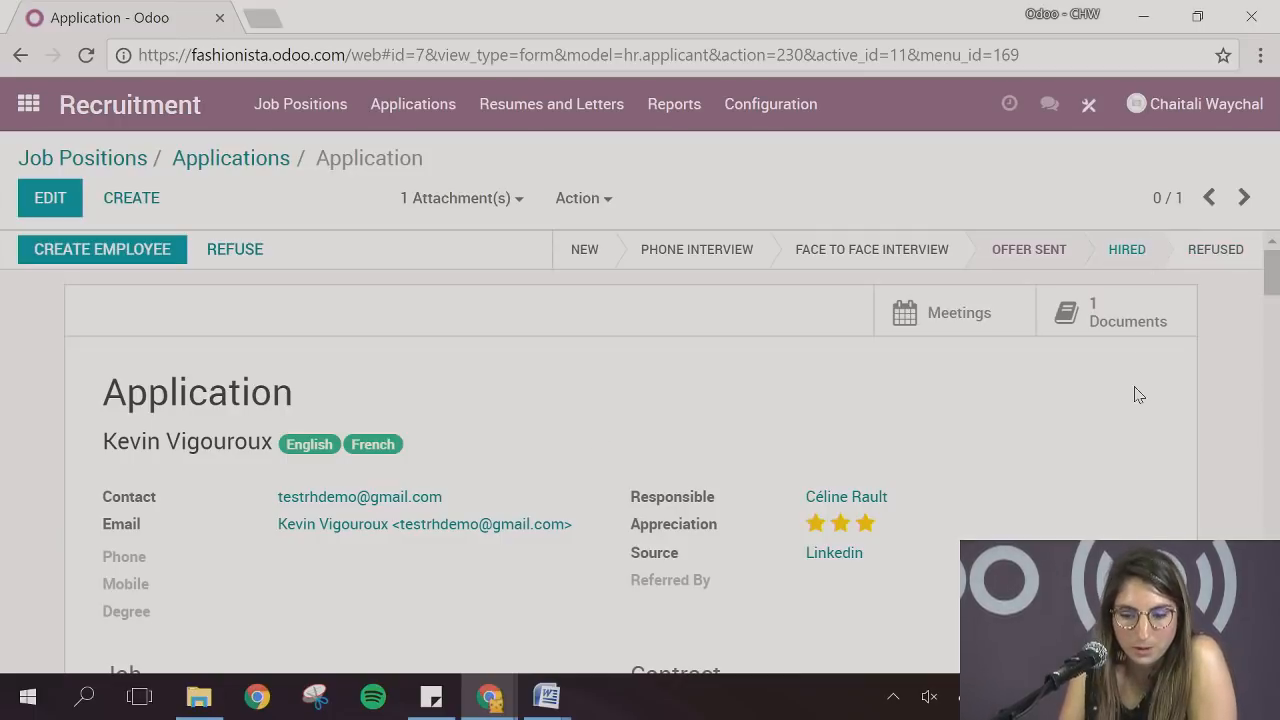
pyautogui.click(63, 260)
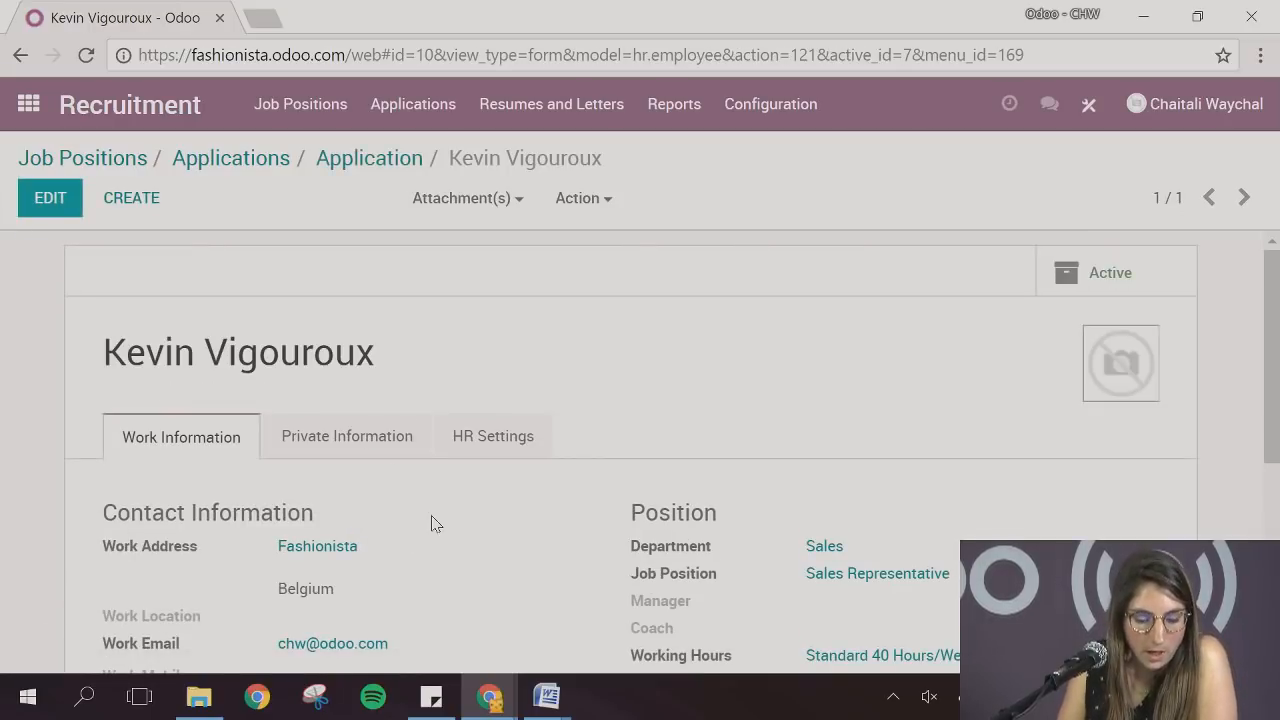
# Look over the new employee's work information and open the employee directory in the Employees app
pyautogui.scroll(-1, 450, 518)
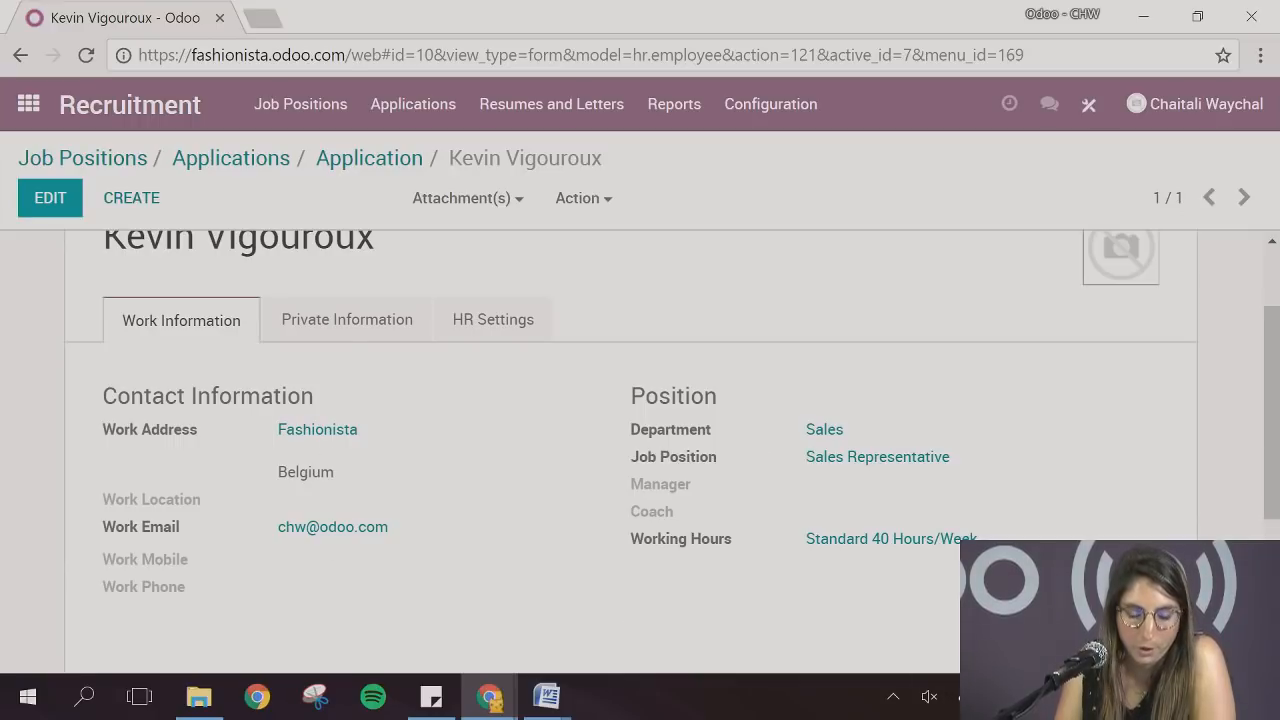
pyautogui.scroll(1, 650, 595)
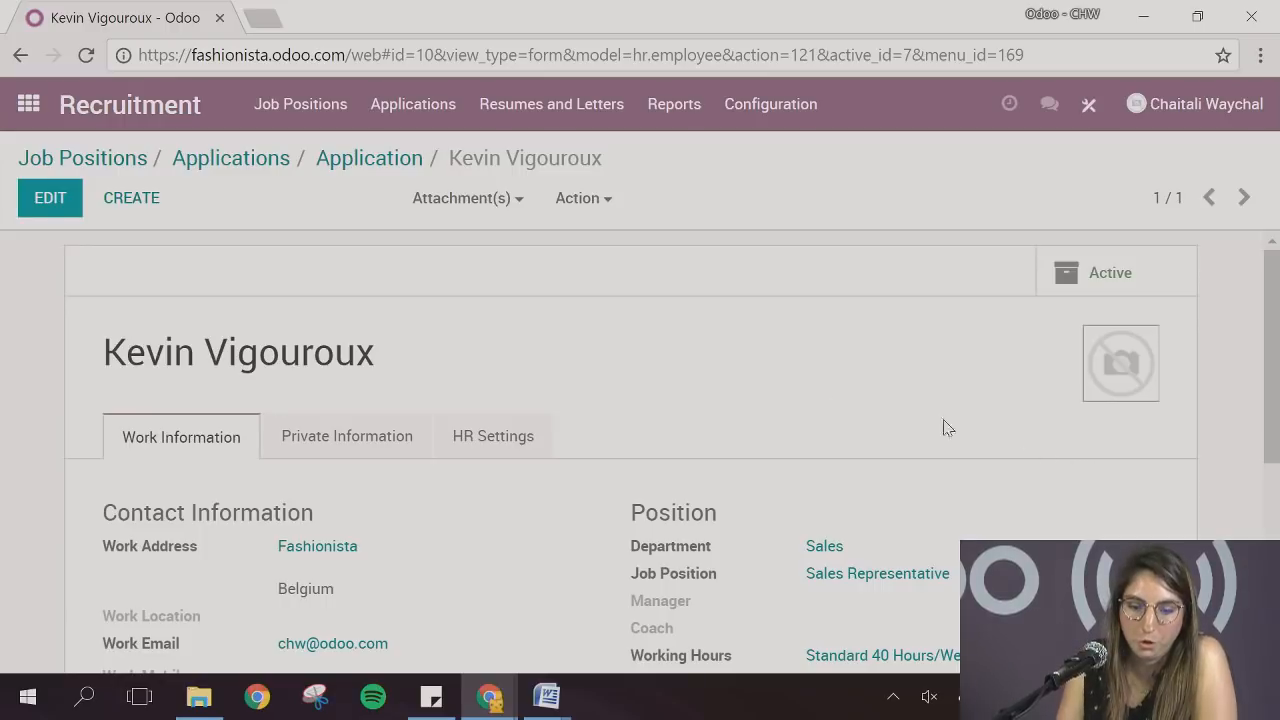
pyautogui.click(28, 104)
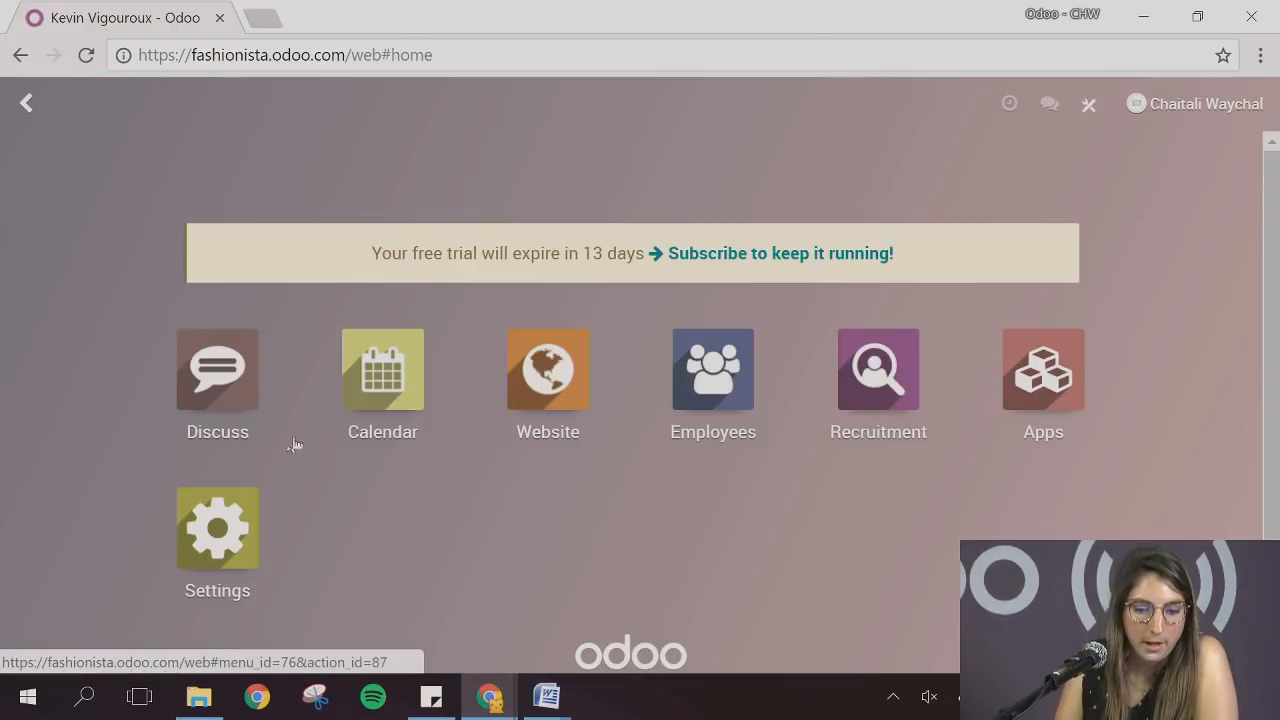
pyautogui.click(712, 405)
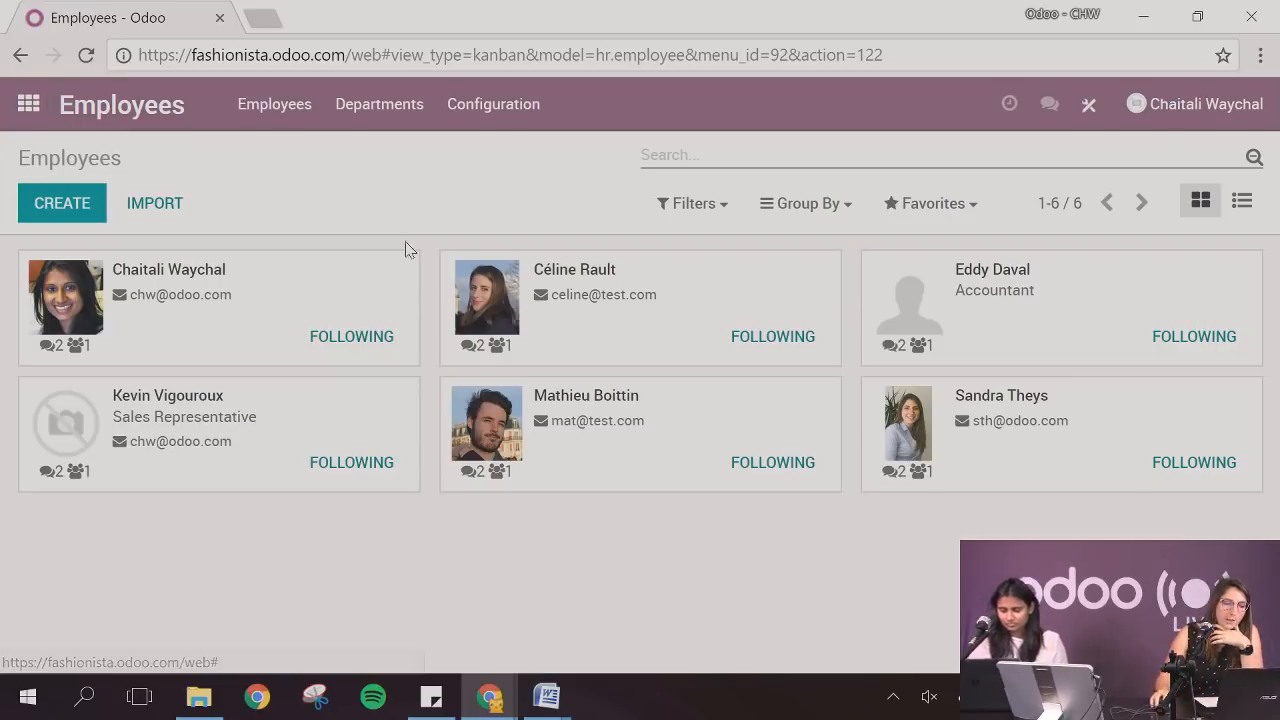
# Switch to the other Chrome window with the Gmail inbox and show the My Contract salary simulation page
pyautogui.moveTo(490, 695)
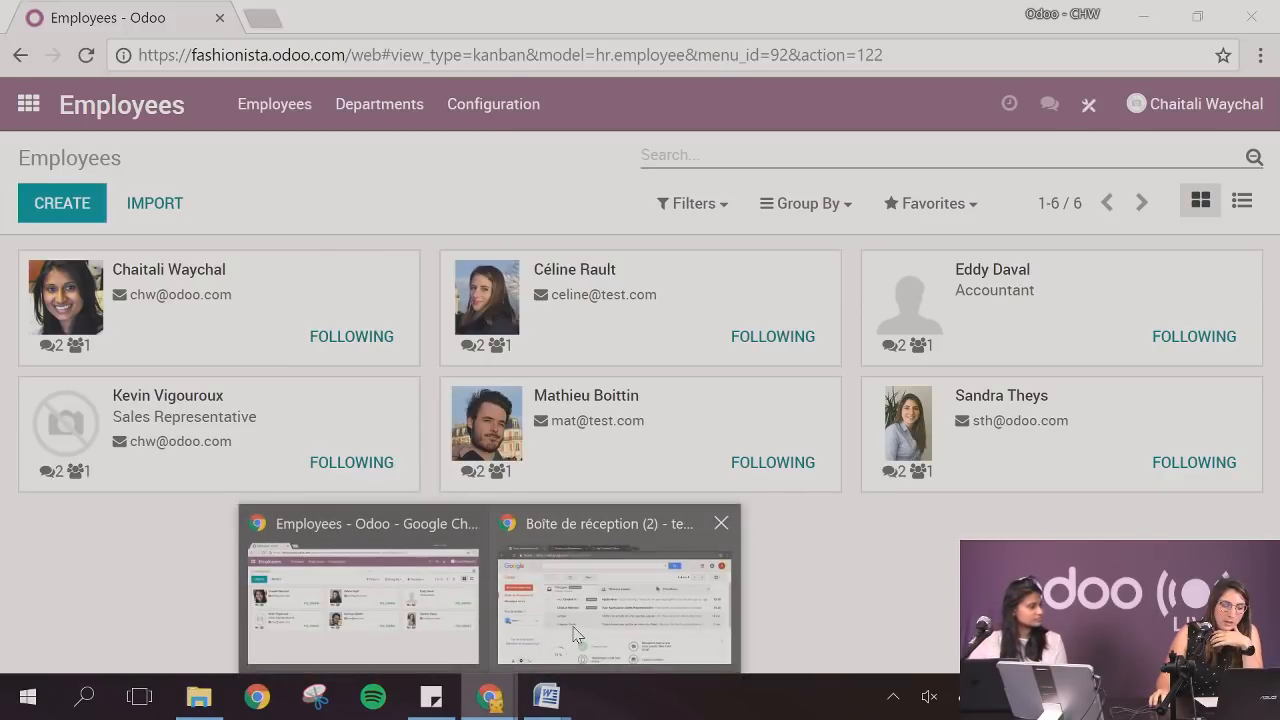
pyautogui.moveTo(573, 636)
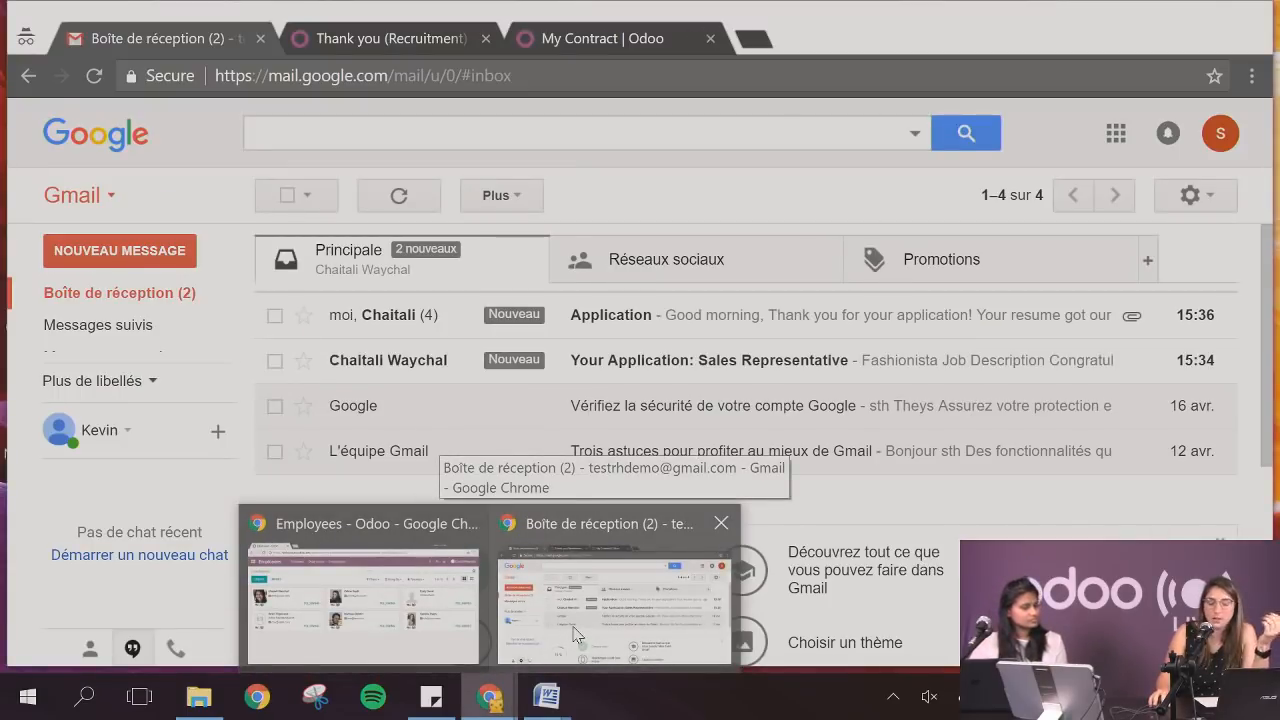
pyautogui.moveTo(437, 623)
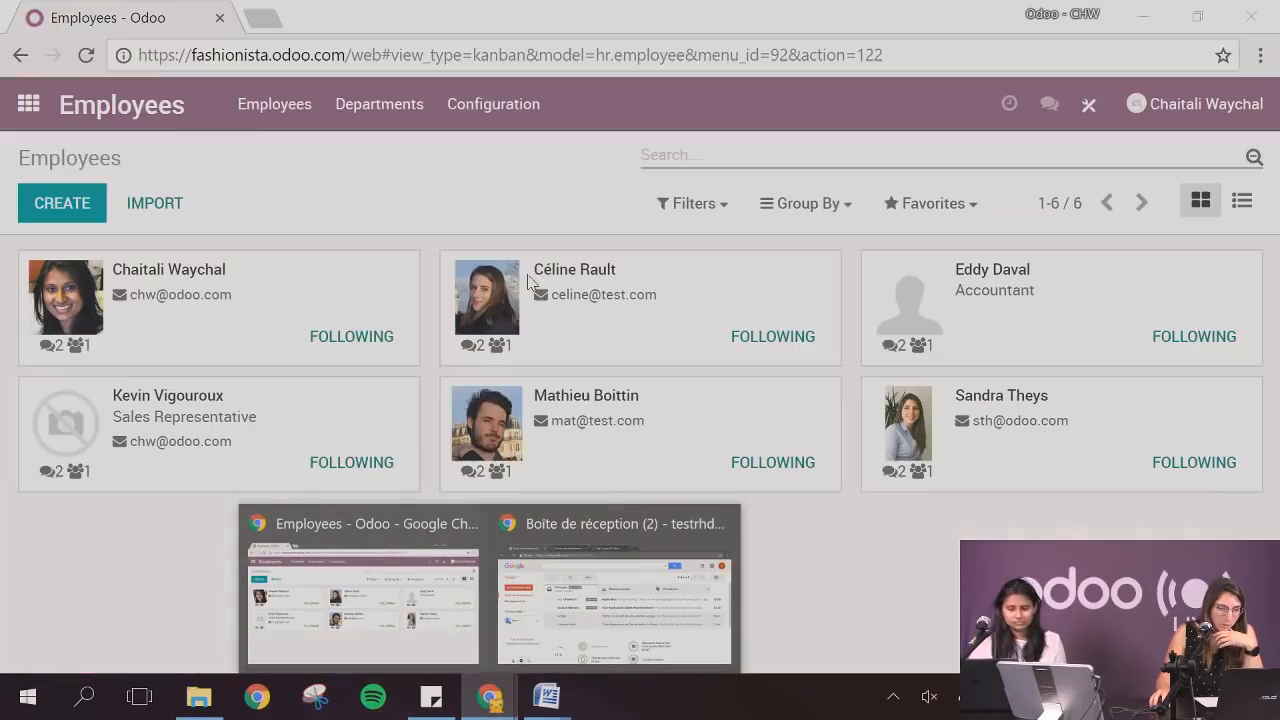
pyautogui.click(603, 617)
pyautogui.click(593, 42)
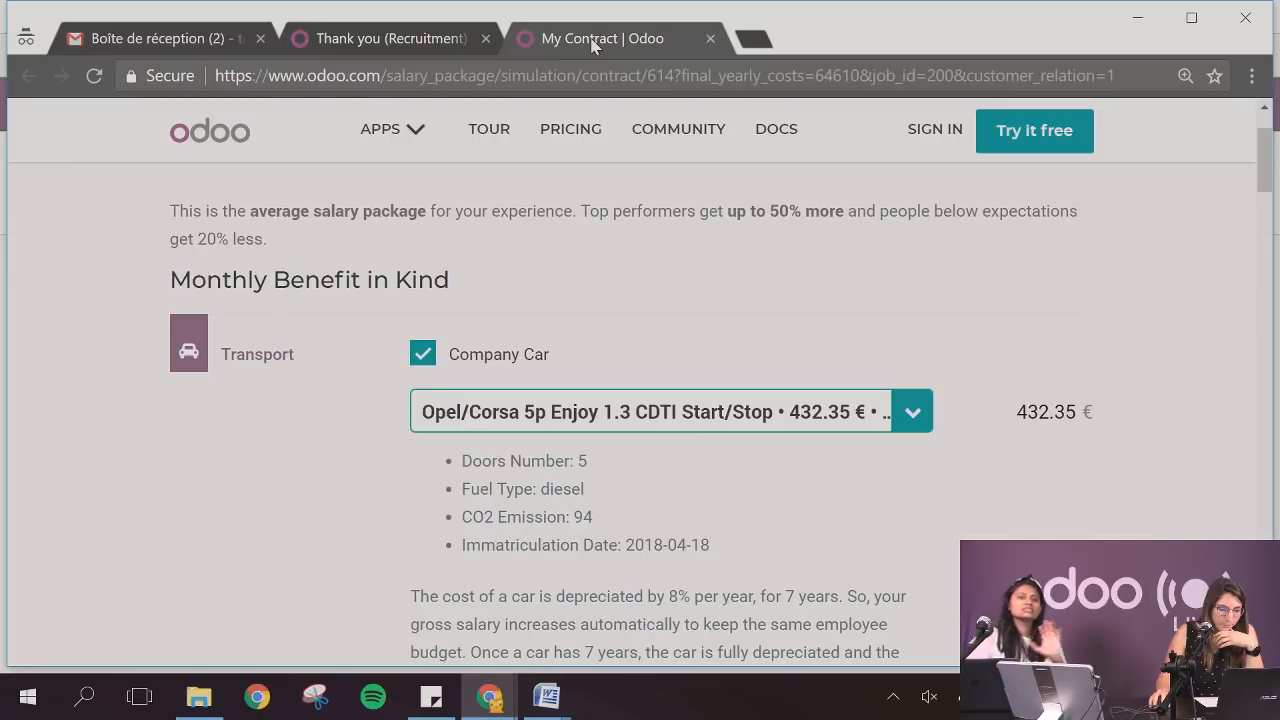
# Choose the Volkswagen/Passat Berline, 674.51 €, May 2015, as the company car in the salary simulation's Transport benefit
pyautogui.scroll(1, 309, 423)
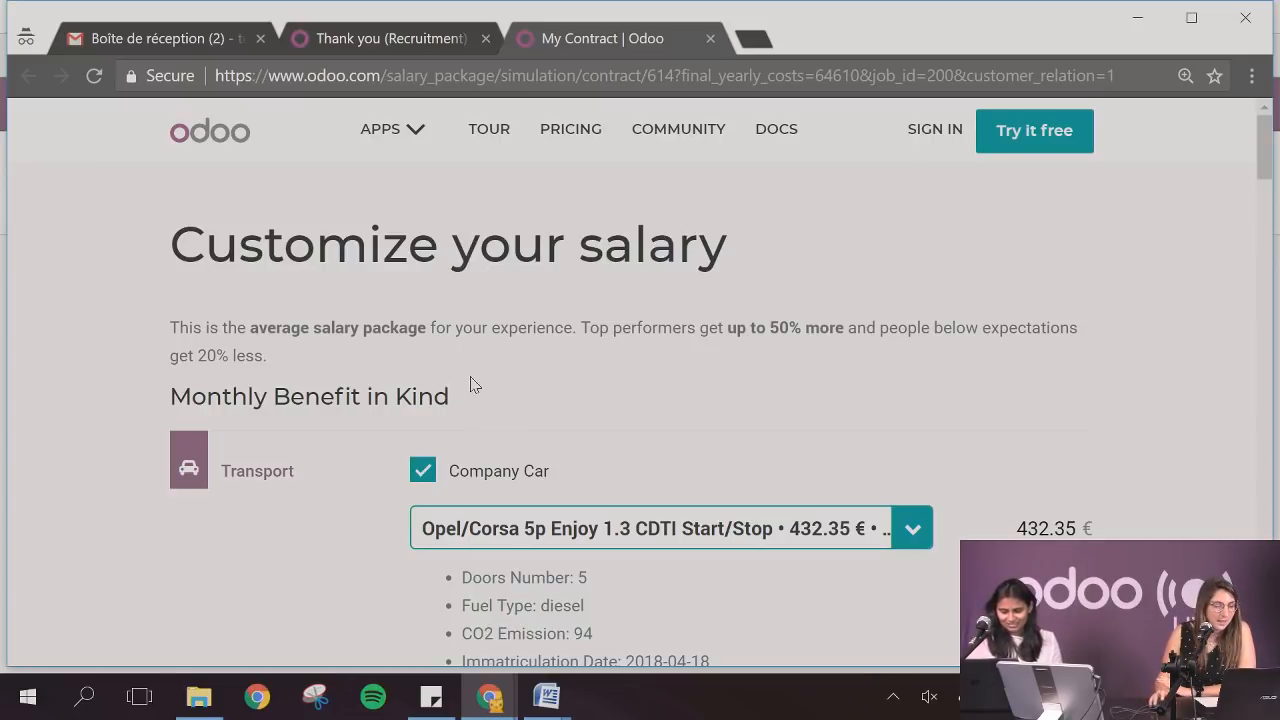
pyautogui.scroll(-2, 412, 400)
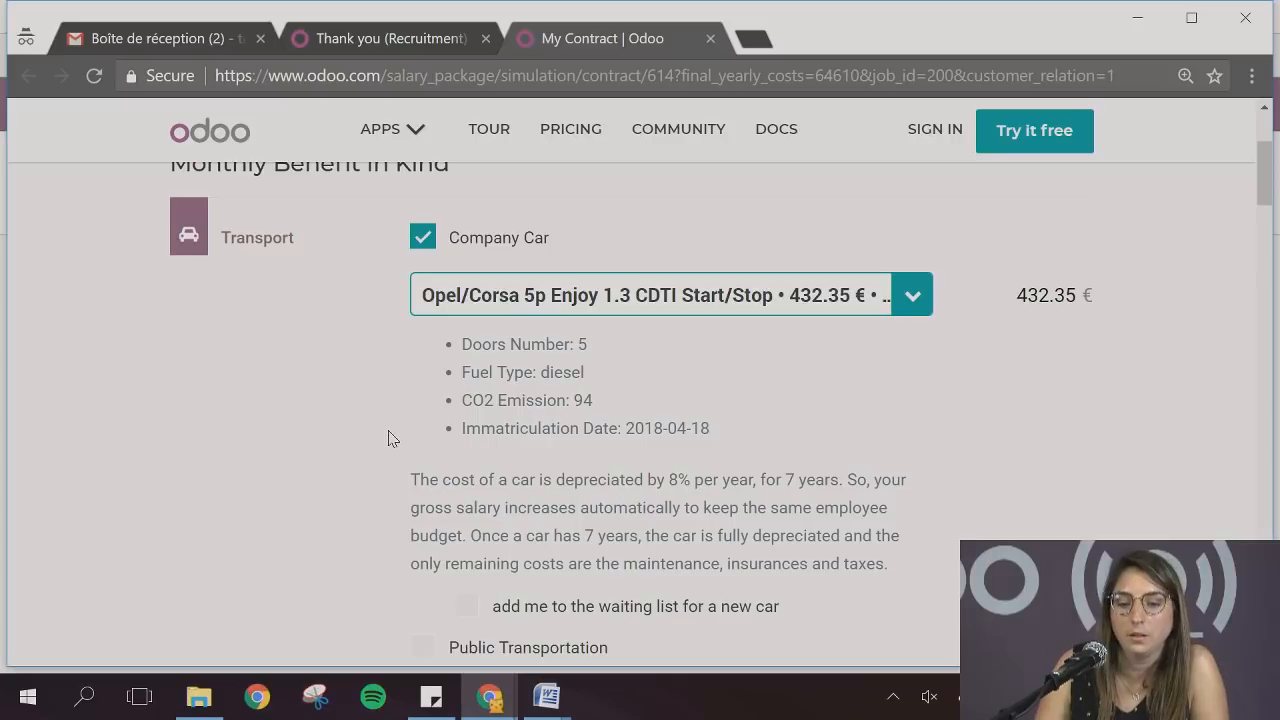
pyautogui.scroll(2, 388, 438)
pyautogui.scroll(-1, 388, 438)
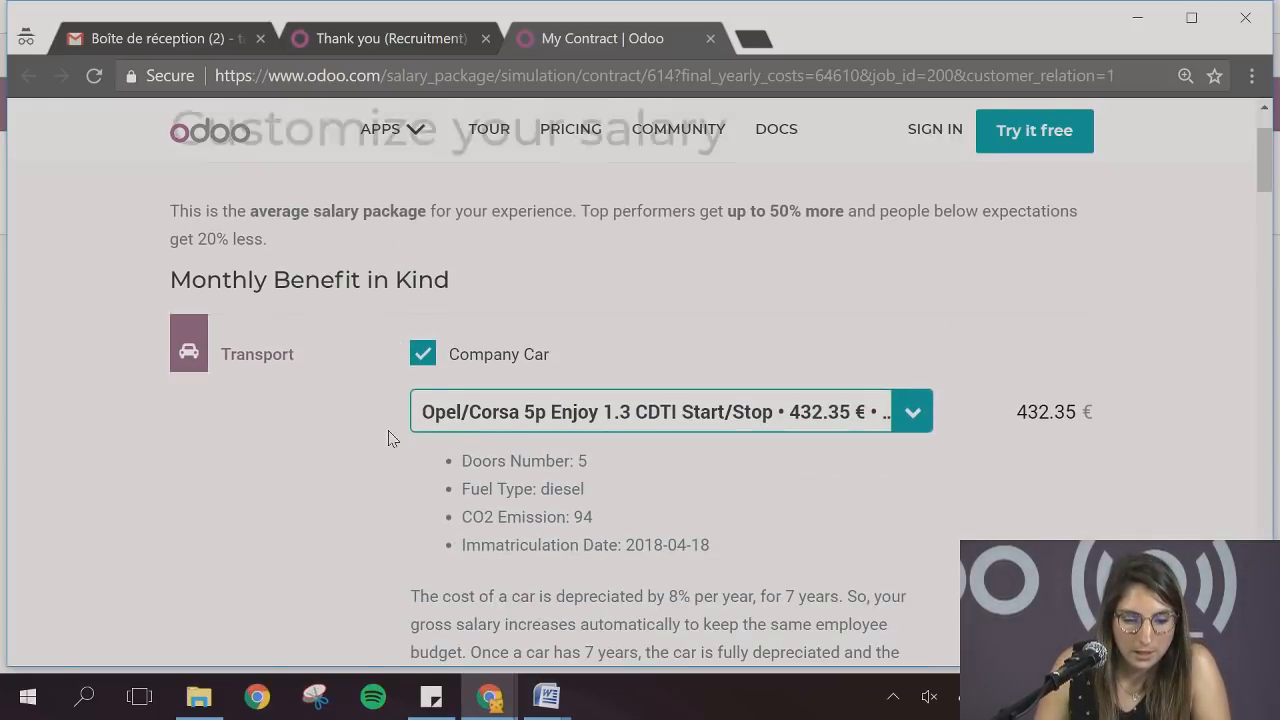
pyautogui.scroll(-5, 388, 438)
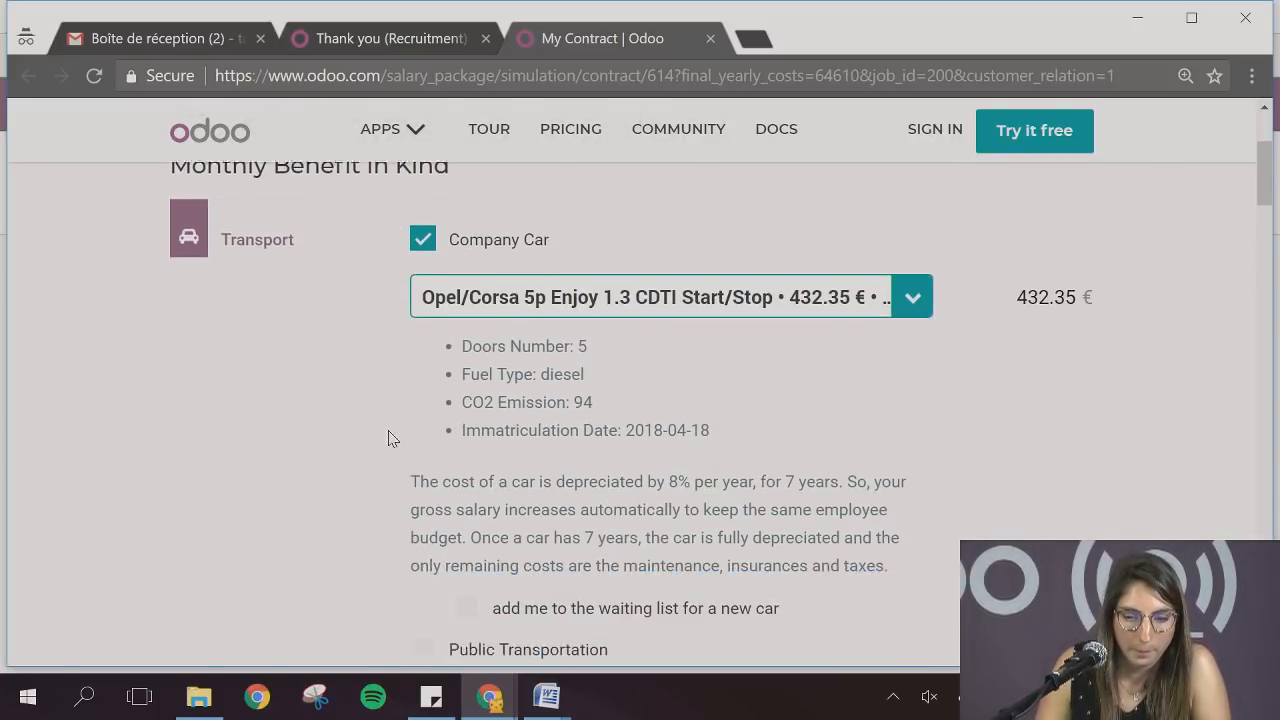
pyautogui.scroll(1, 390, 438)
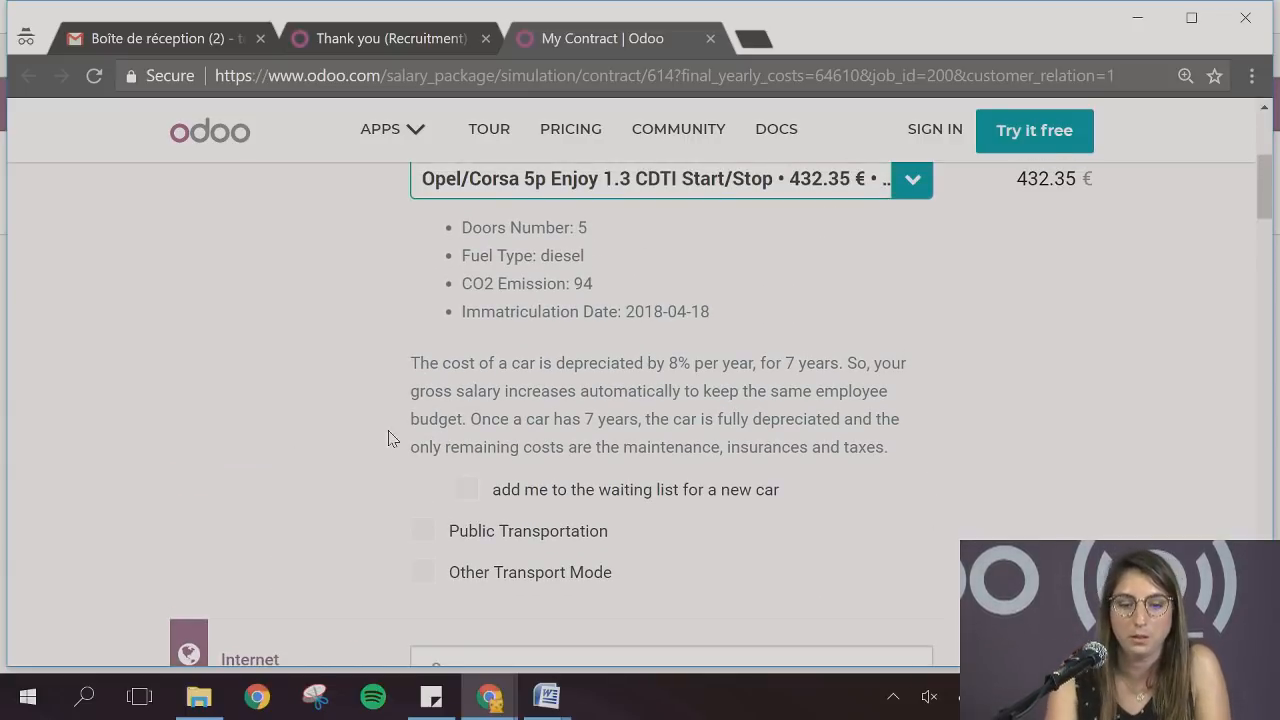
pyautogui.scroll(1, 390, 438)
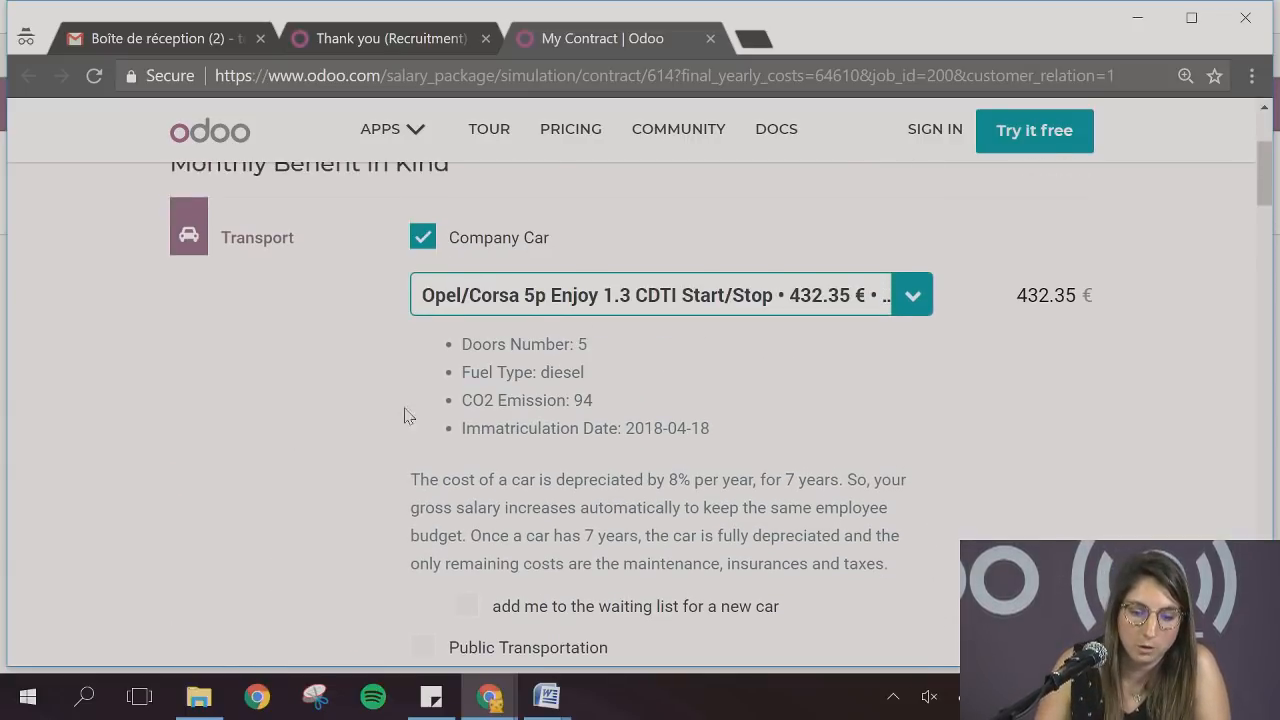
pyautogui.click(486, 305)
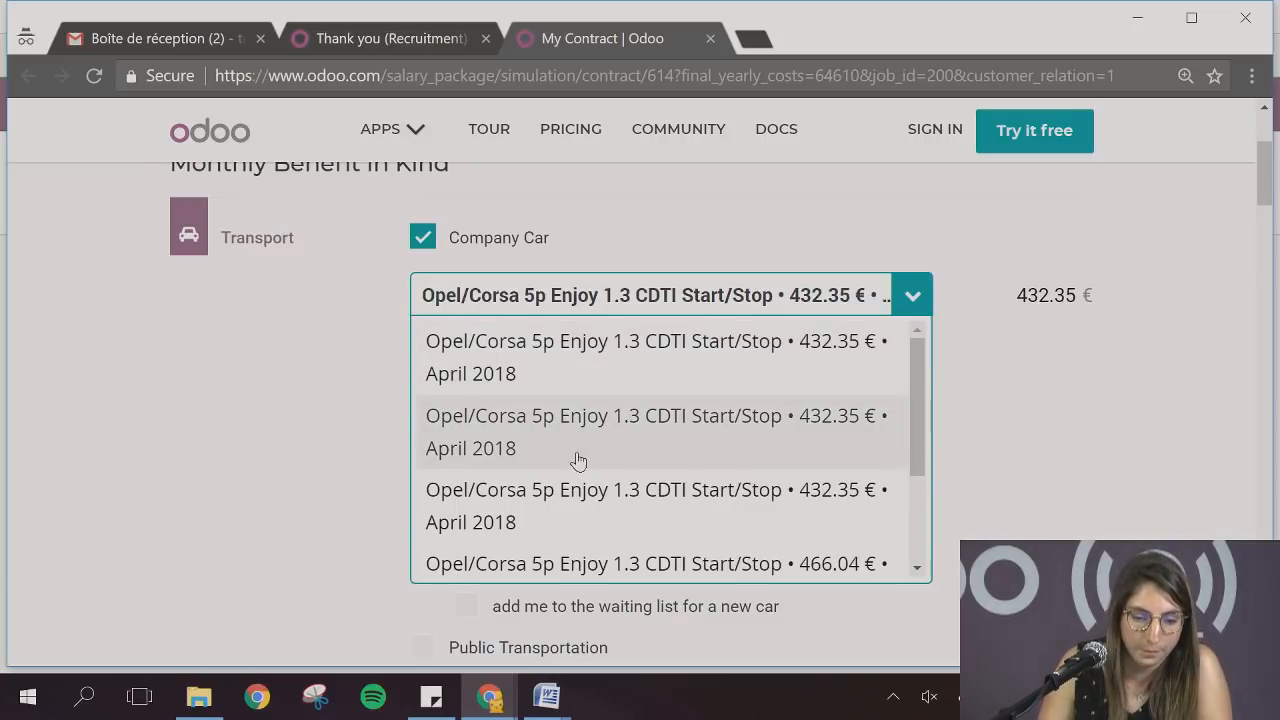
pyautogui.scroll(-2, 572, 450)
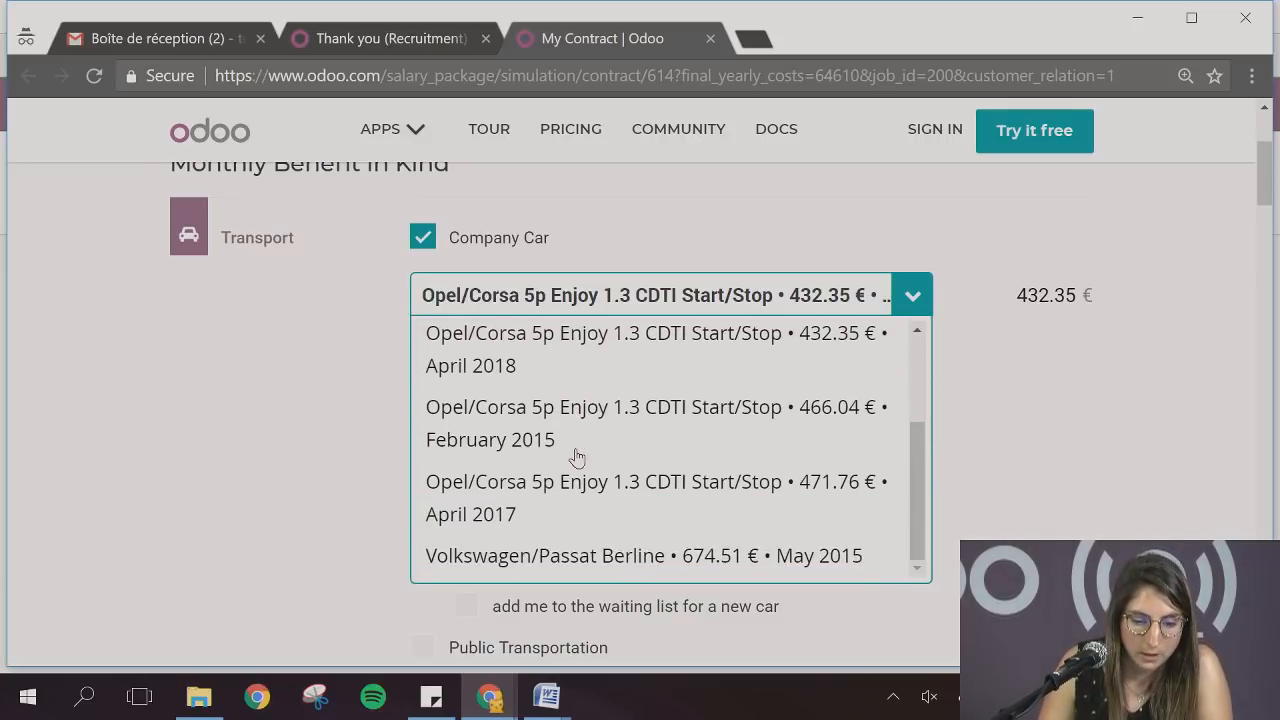
pyautogui.click(591, 553)
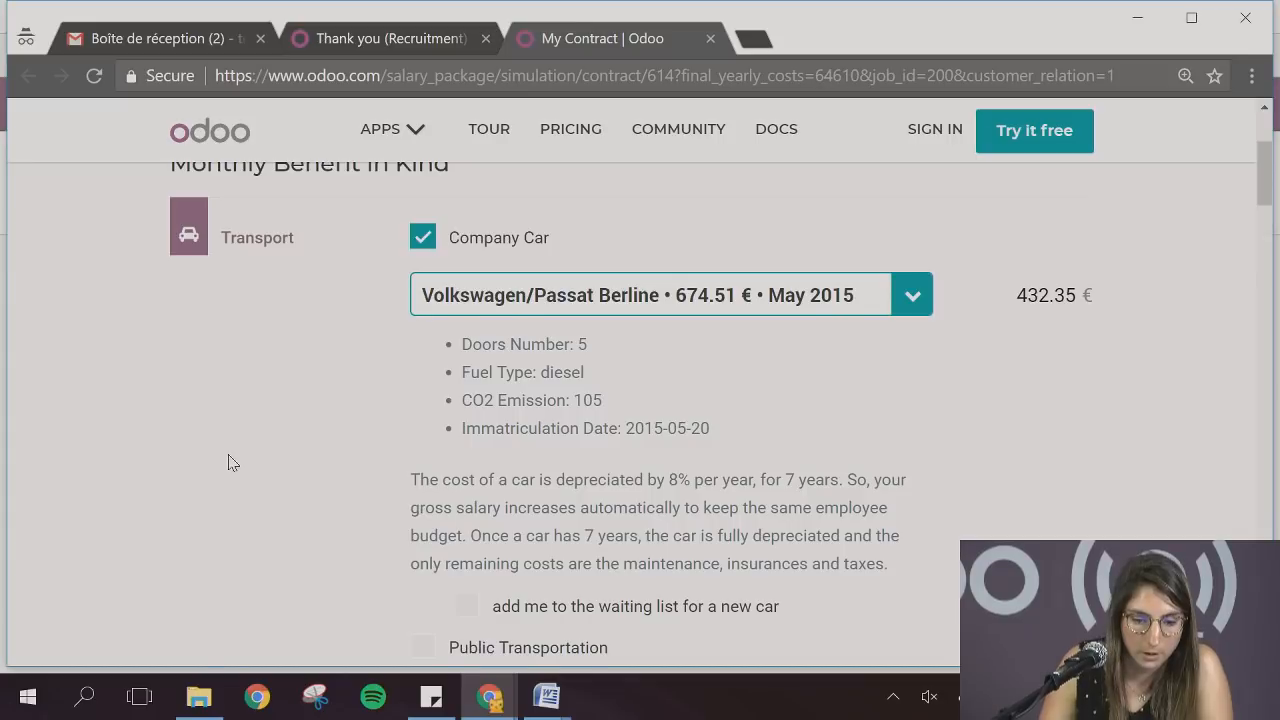
# Set Phone Subscription to No and Legal Leaves to 23 days in the salary simulation
pyautogui.scroll(-3, 229, 460)
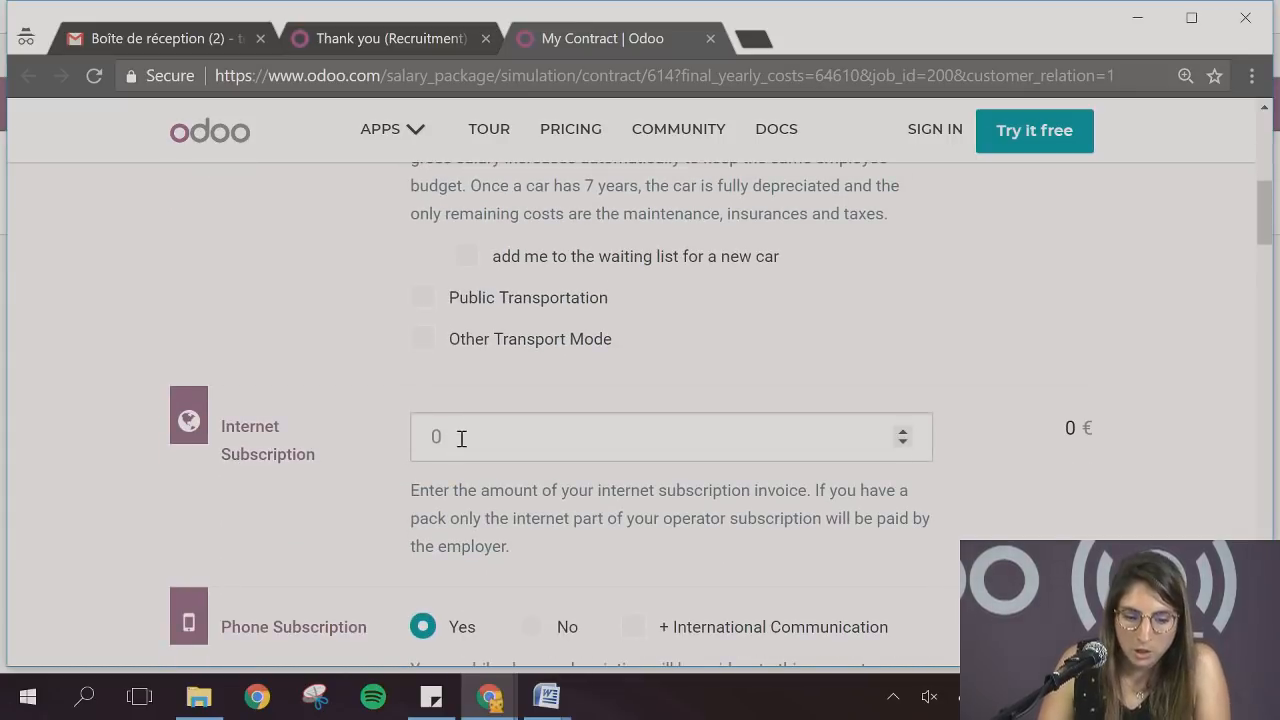
pyautogui.scroll(-2, 460, 437)
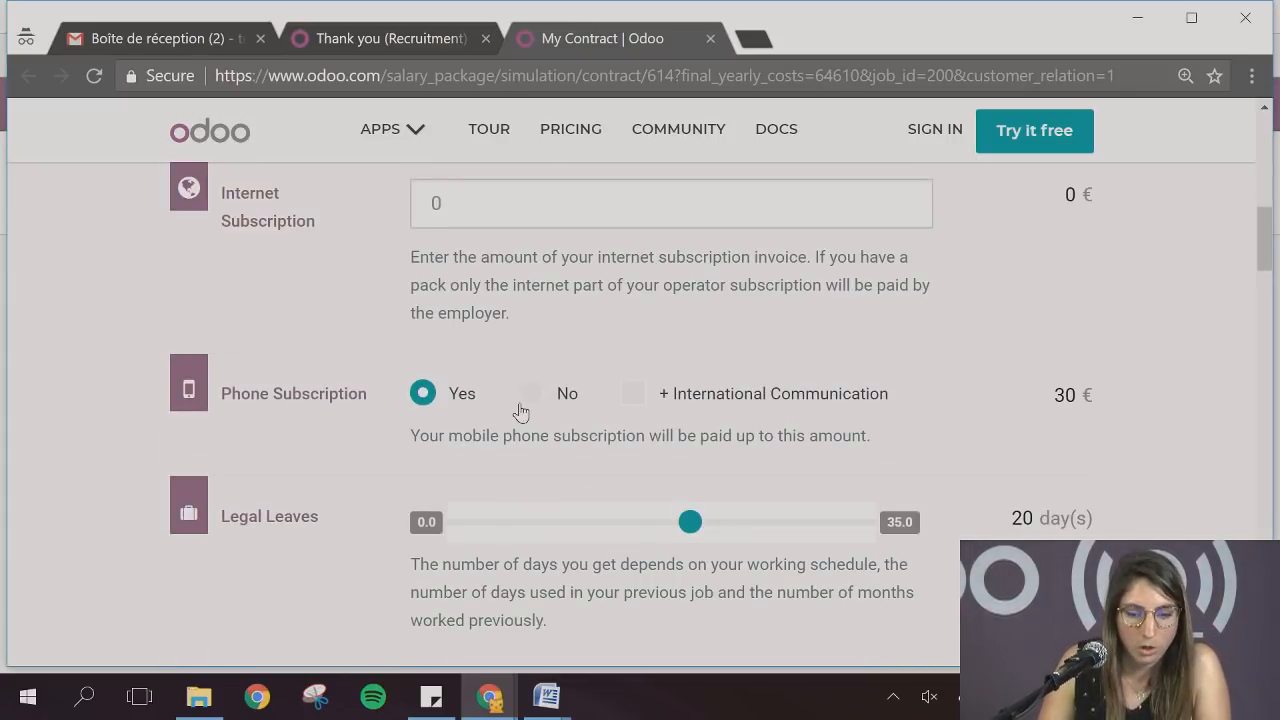
pyautogui.click(530, 395)
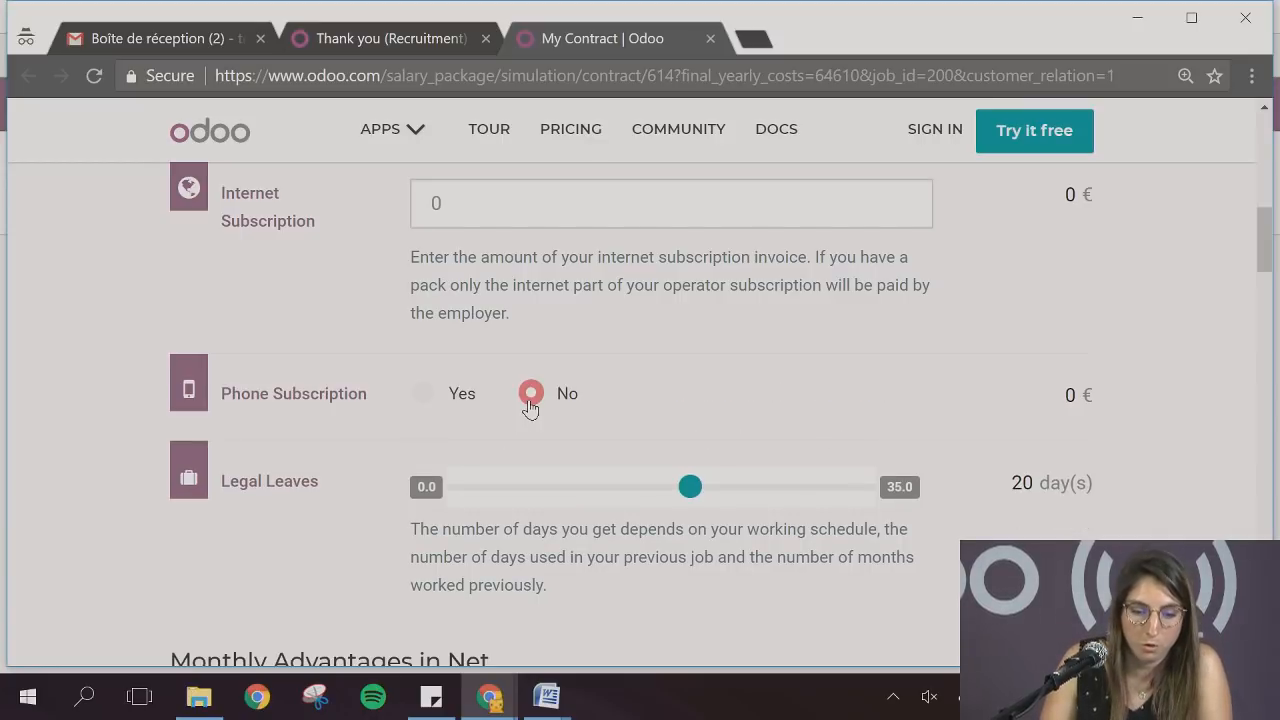
pyautogui.click(724, 488)
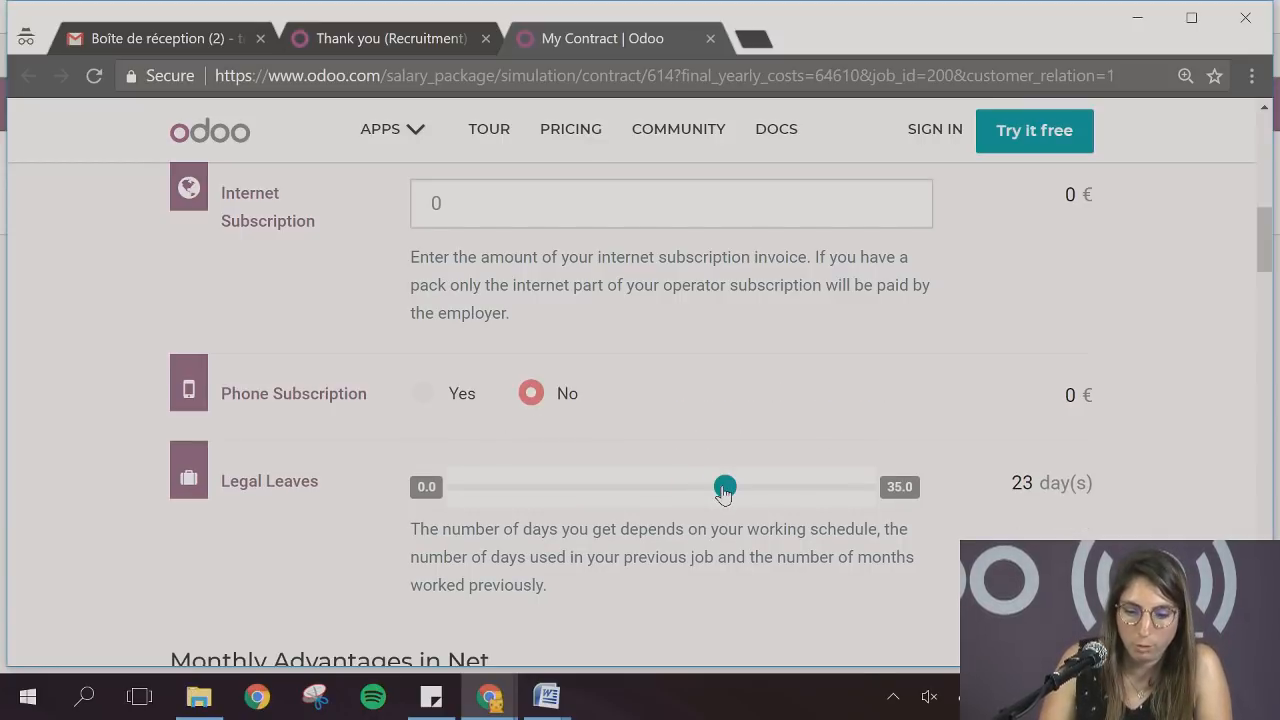
pyautogui.scroll(-1, 284, 498)
pyautogui.scroll(-2, 284, 498)
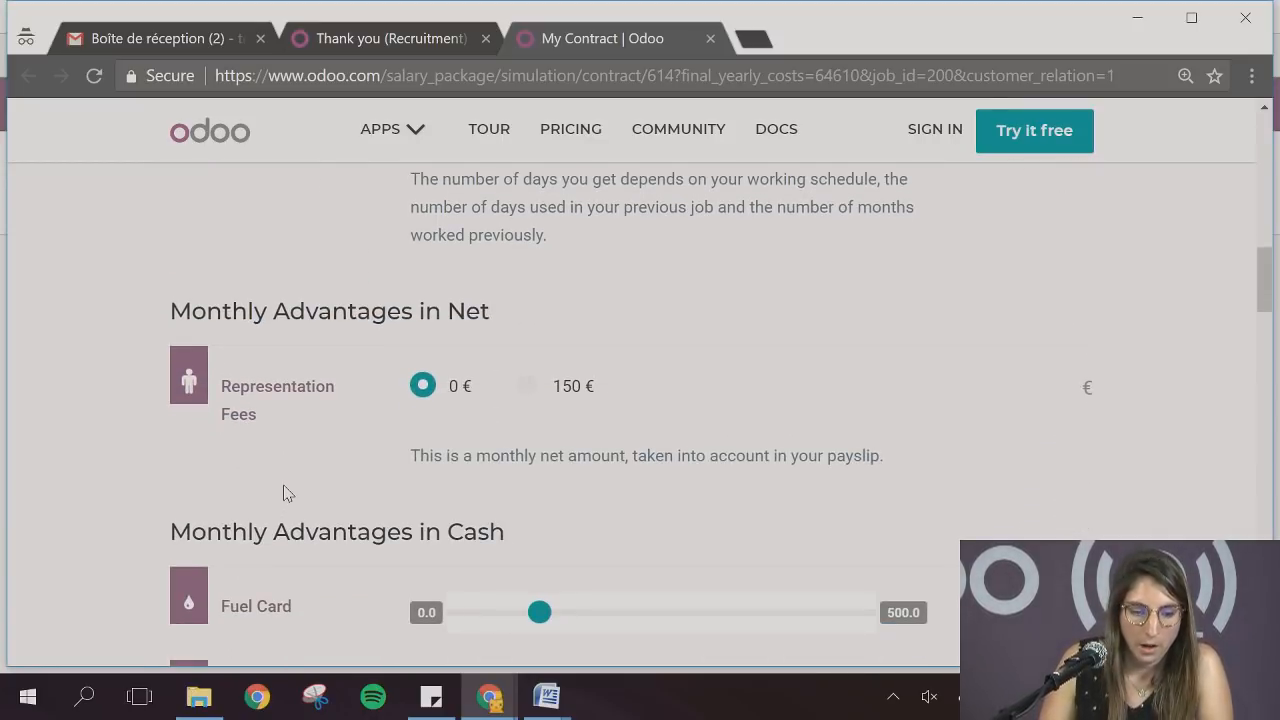
# Set Representation Fees to 150 € and the Fuel Card to 150 € in the salary simulation
pyautogui.click(528, 392)
pyautogui.scroll(-1, 572, 567)
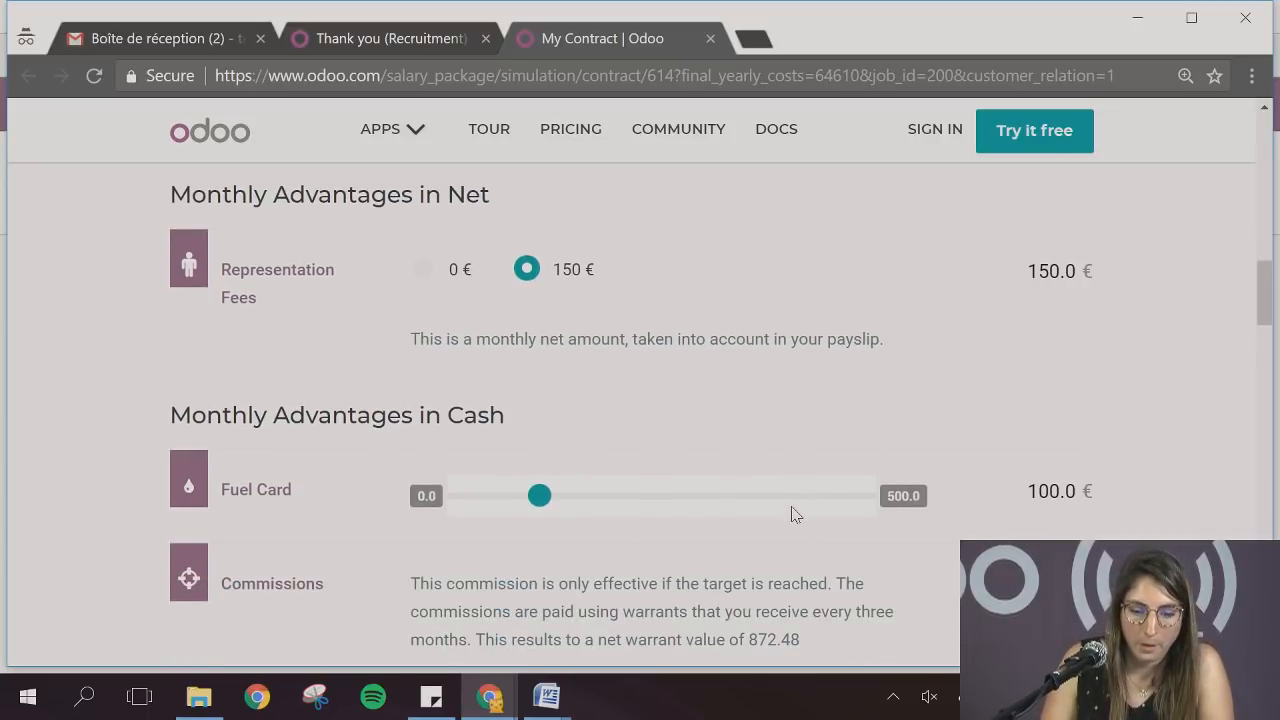
pyautogui.click(581, 500)
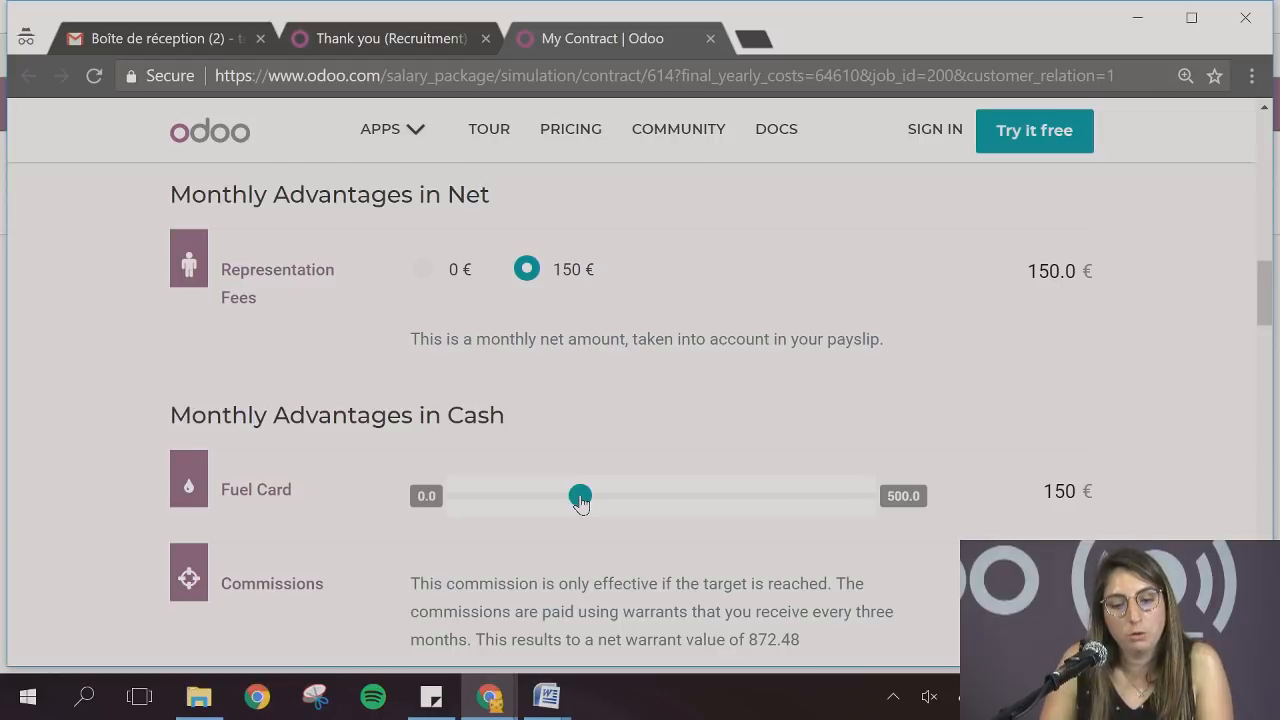
# Look over the commissions, meal vouchers, yearly cash advantages and monthly salary summary in the salary simulation
pyautogui.scroll(-1, 405, 493)
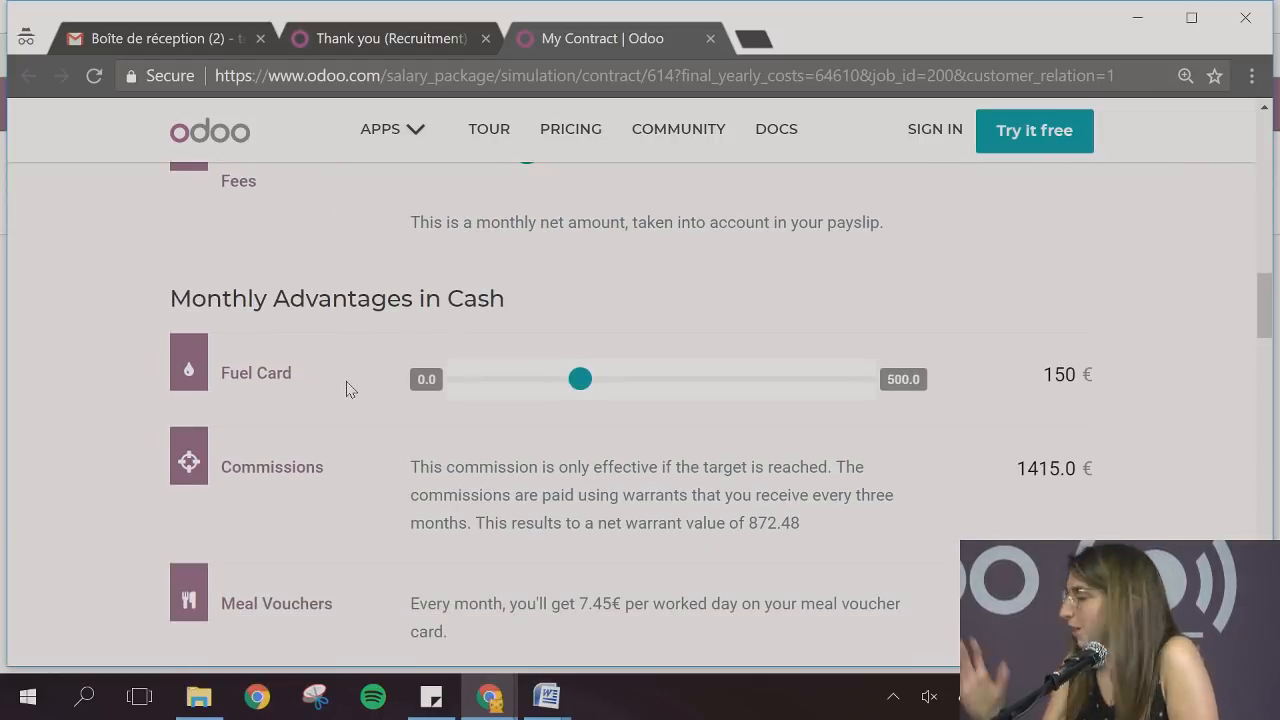
pyautogui.scroll(-2, 519, 547)
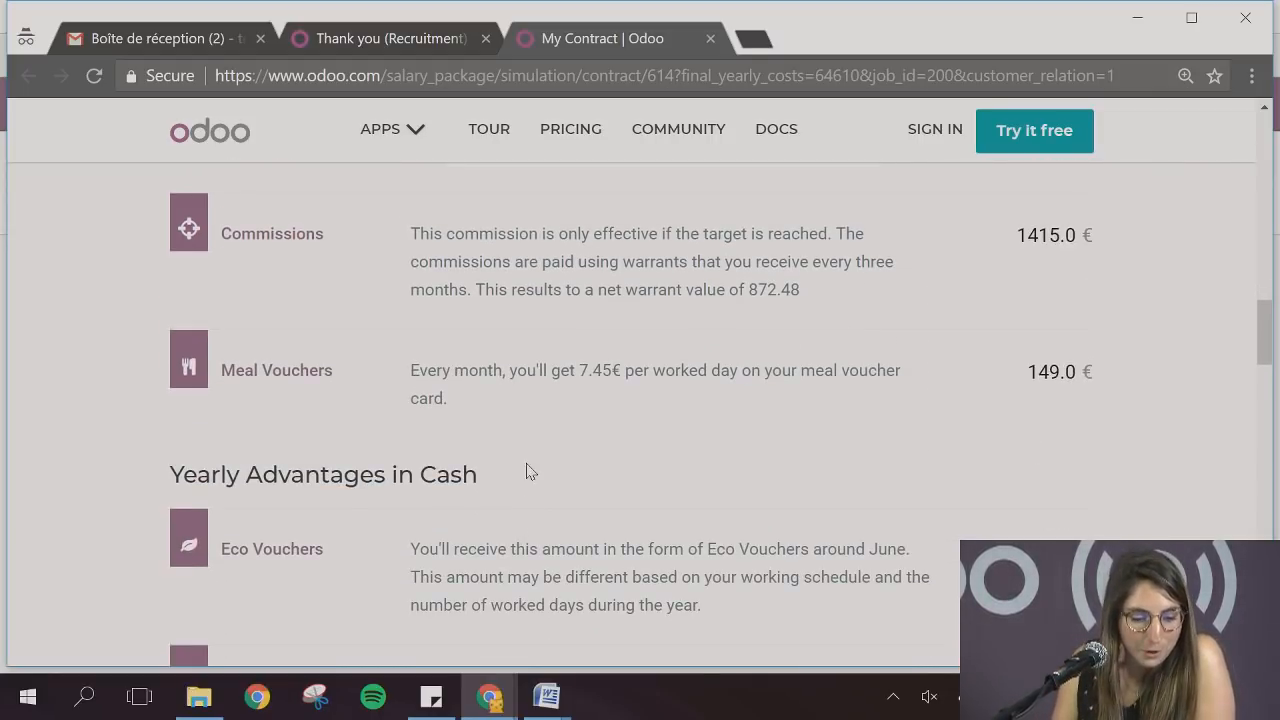
pyautogui.scroll(-2, 526, 471)
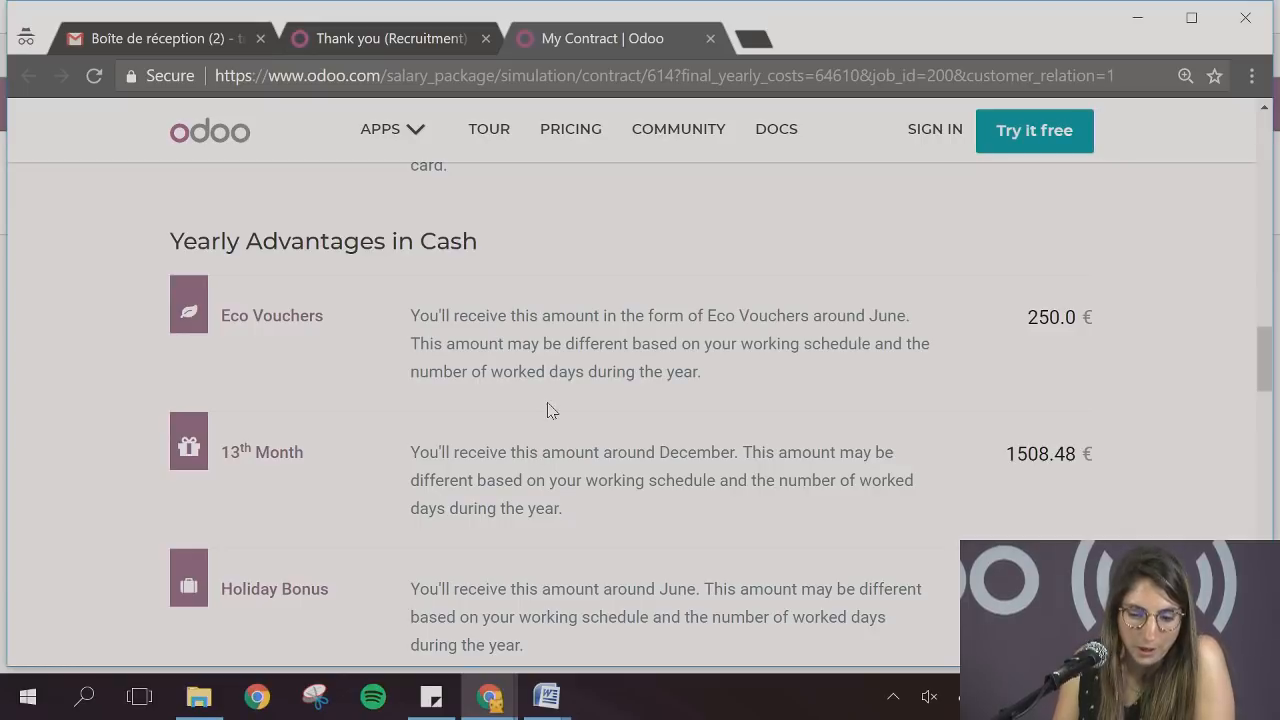
pyautogui.scroll(-2, 548, 410)
pyautogui.scroll(2, 548, 410)
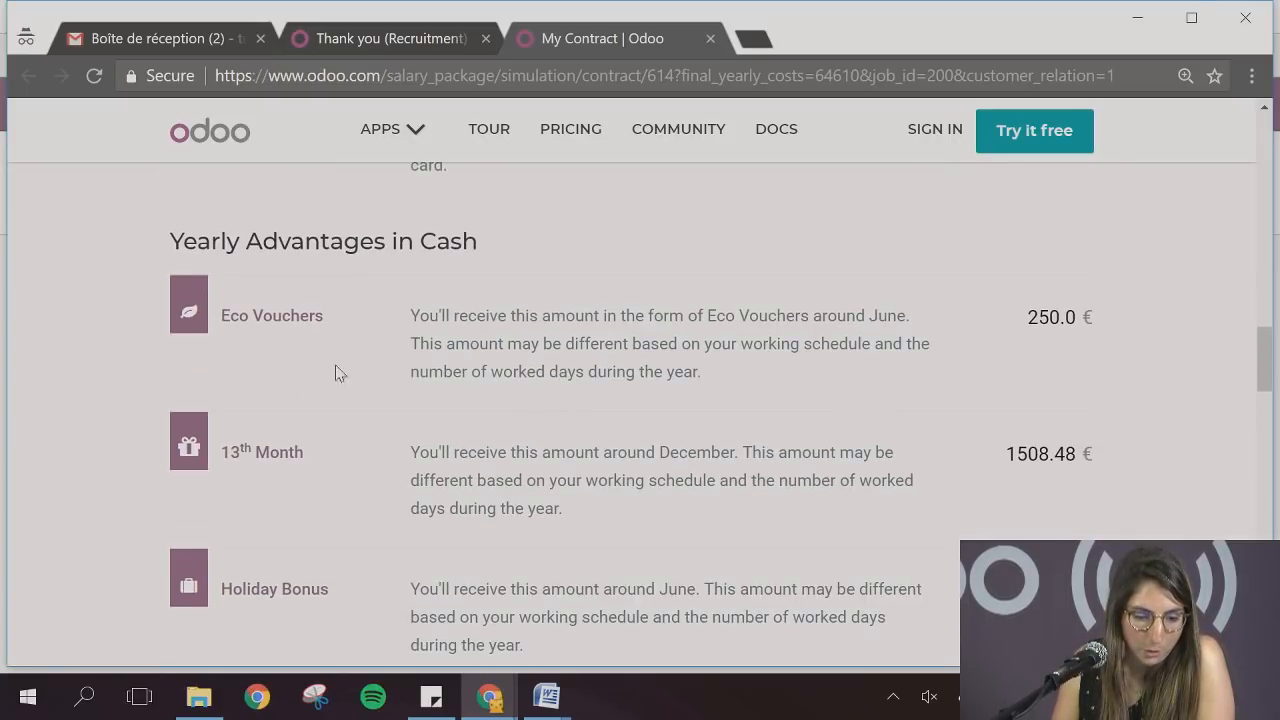
pyautogui.scroll(-2, 471, 447)
pyautogui.scroll(-2, 471, 447)
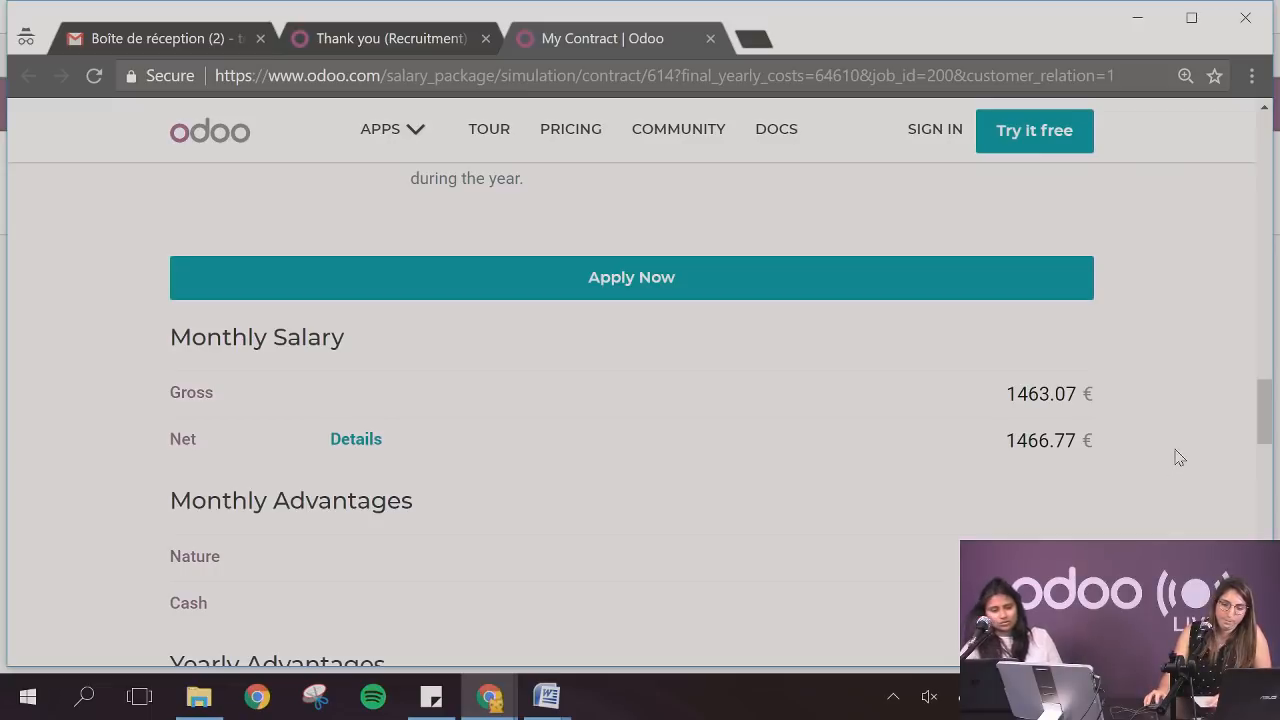
pyautogui.scroll(10, 1175, 455)
pyautogui.scroll(2, 1175, 455)
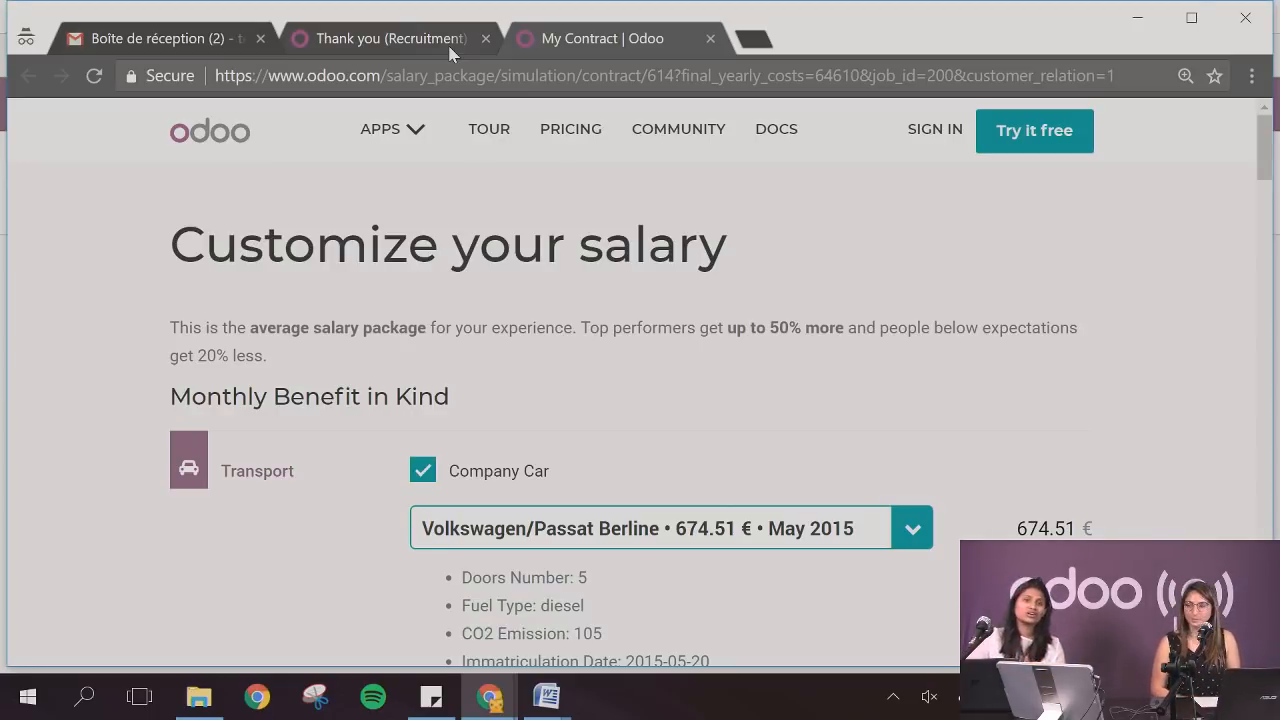
# Switch to the Chrome window with the Employees database and open the Sales Representative job position's settings in the Recruitment app
pyautogui.moveTo(489, 696)
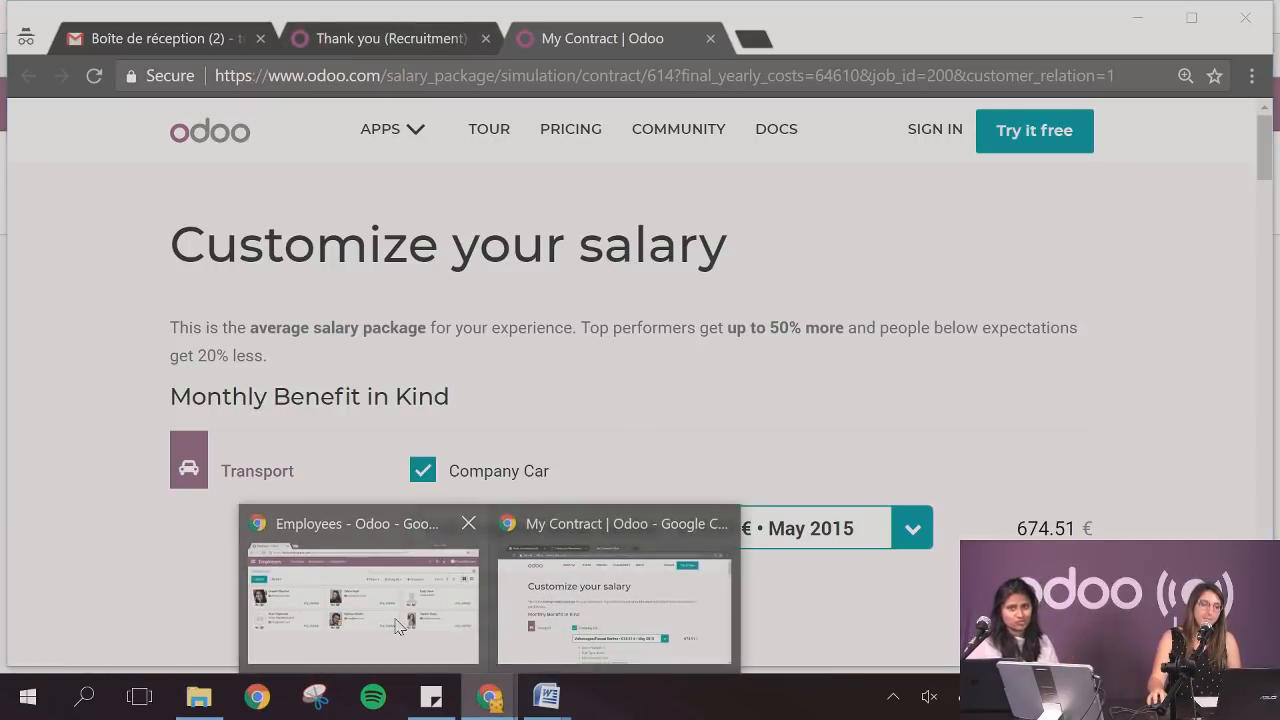
pyautogui.click(390, 573)
pyautogui.click(28, 104)
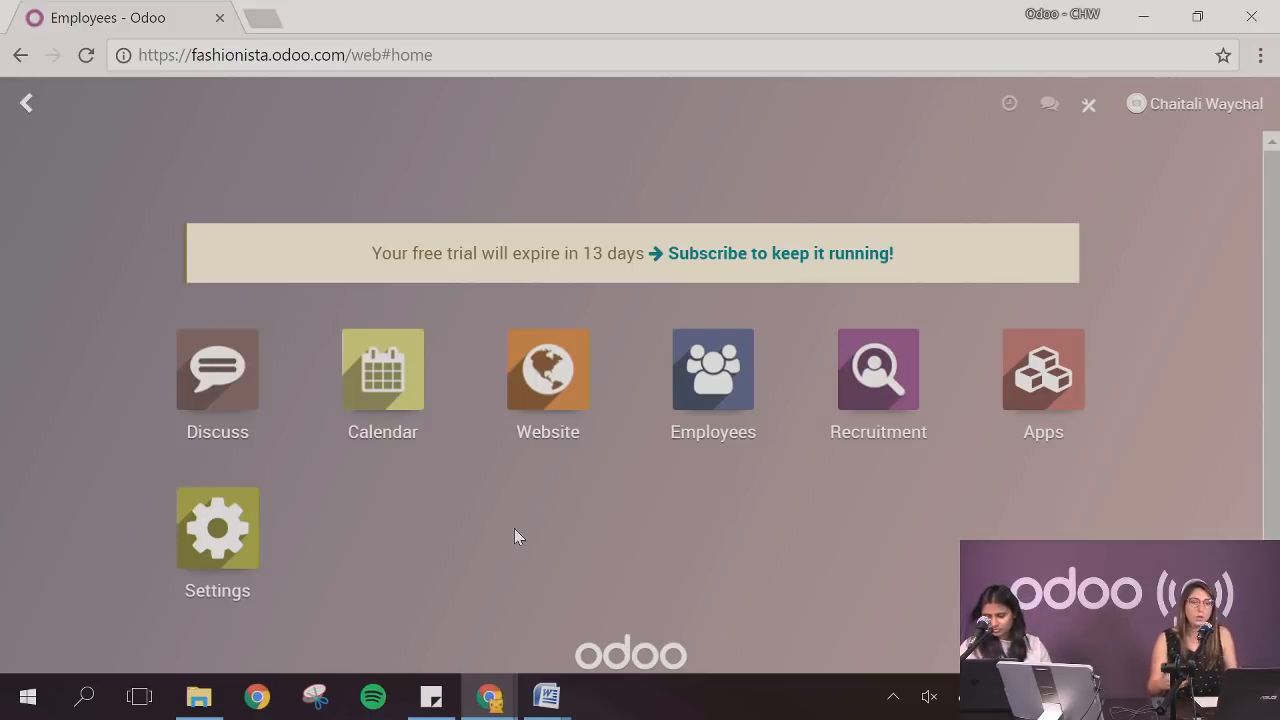
pyautogui.click(878, 375)
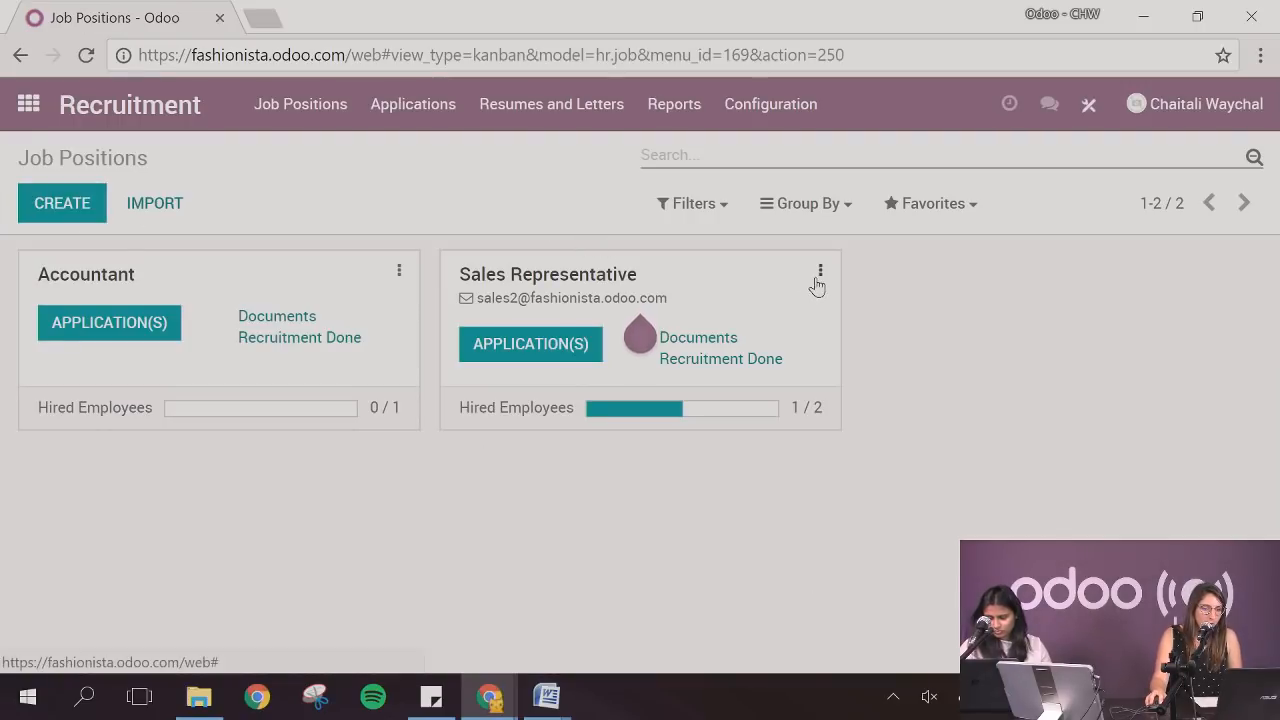
pyautogui.click(820, 271)
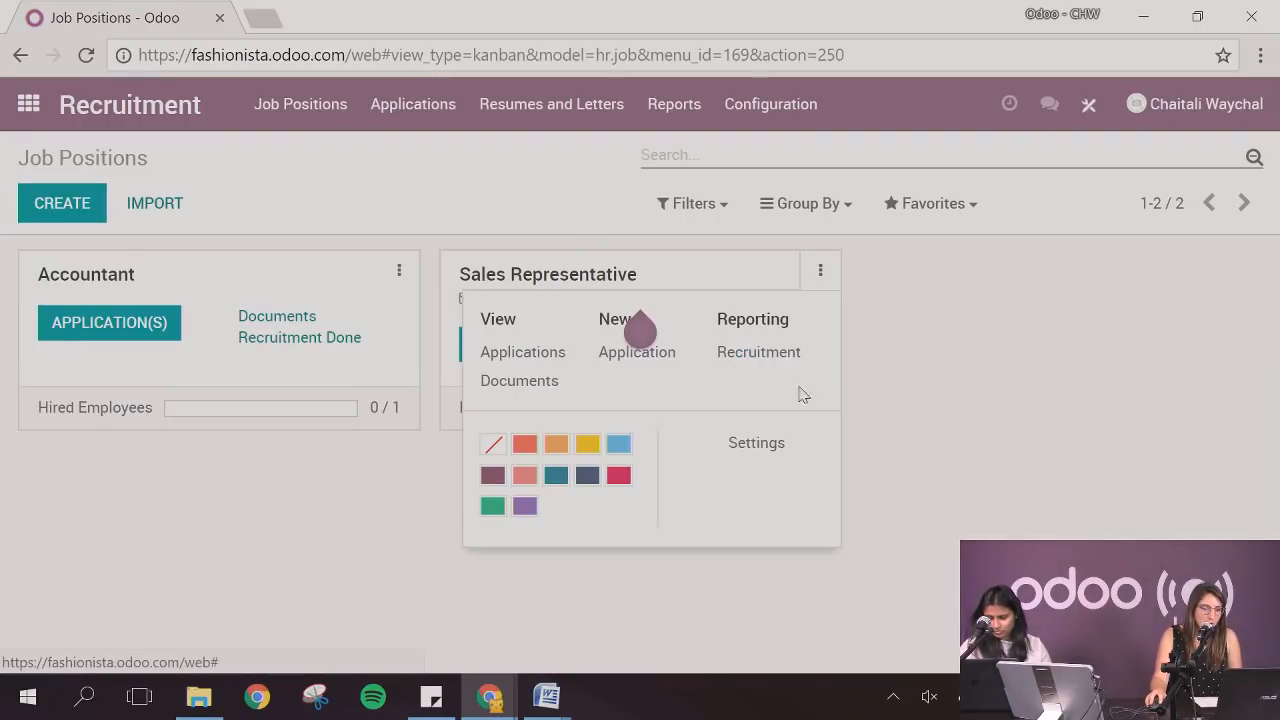
pyautogui.click(790, 443)
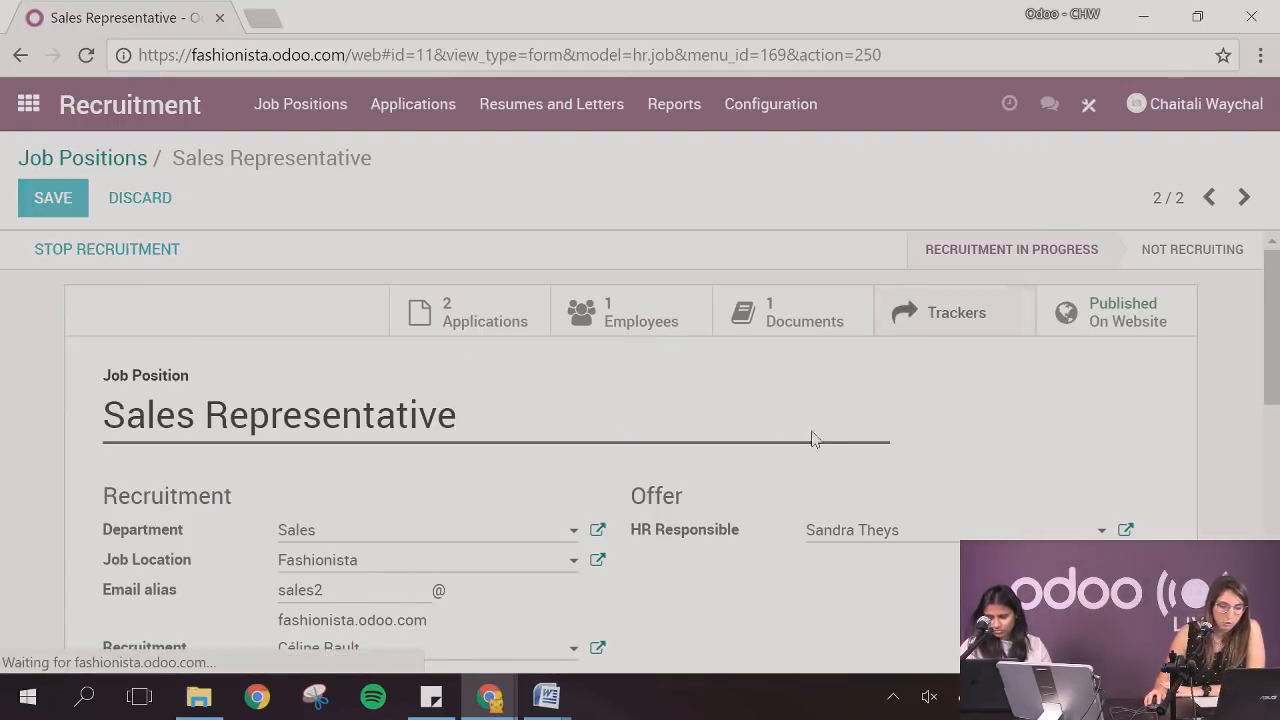
# Add a new source named XOXO to the Sales Representative job's trackers, save it and generate its email alias
pyautogui.click(72, 211)
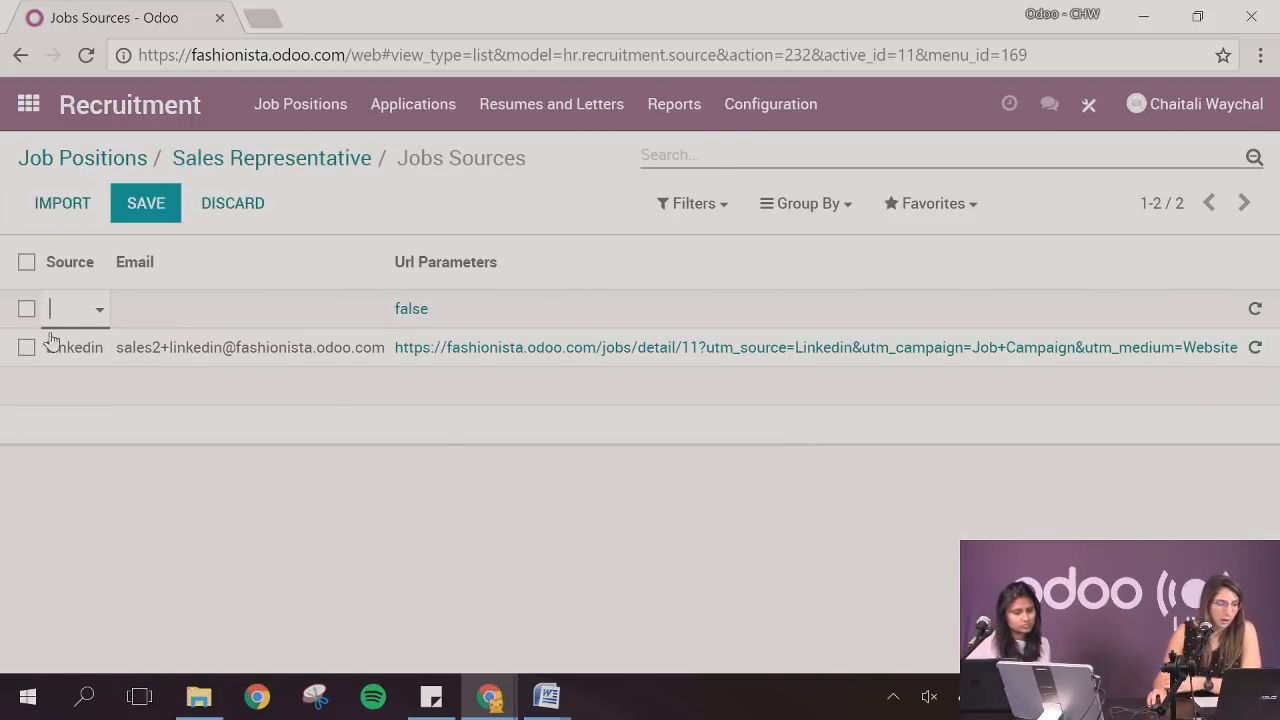
pyautogui.write('X')
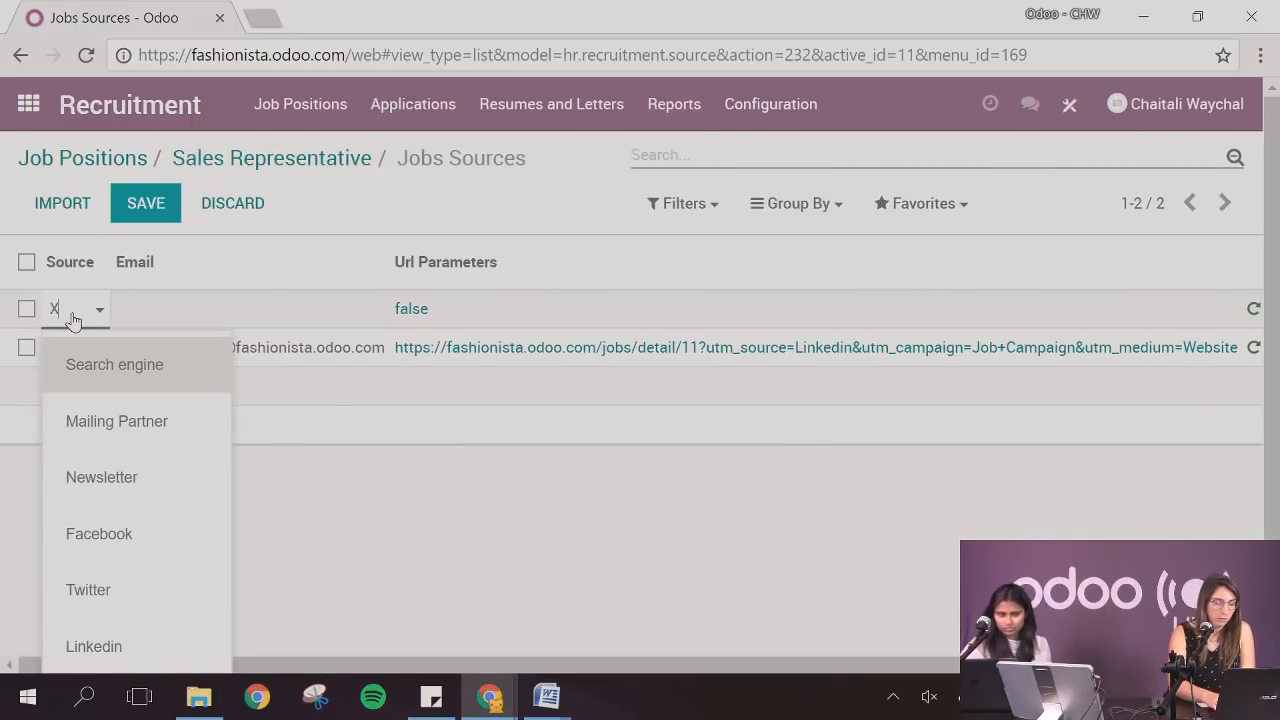
pyautogui.write('OXO')
pyautogui.click(143, 212)
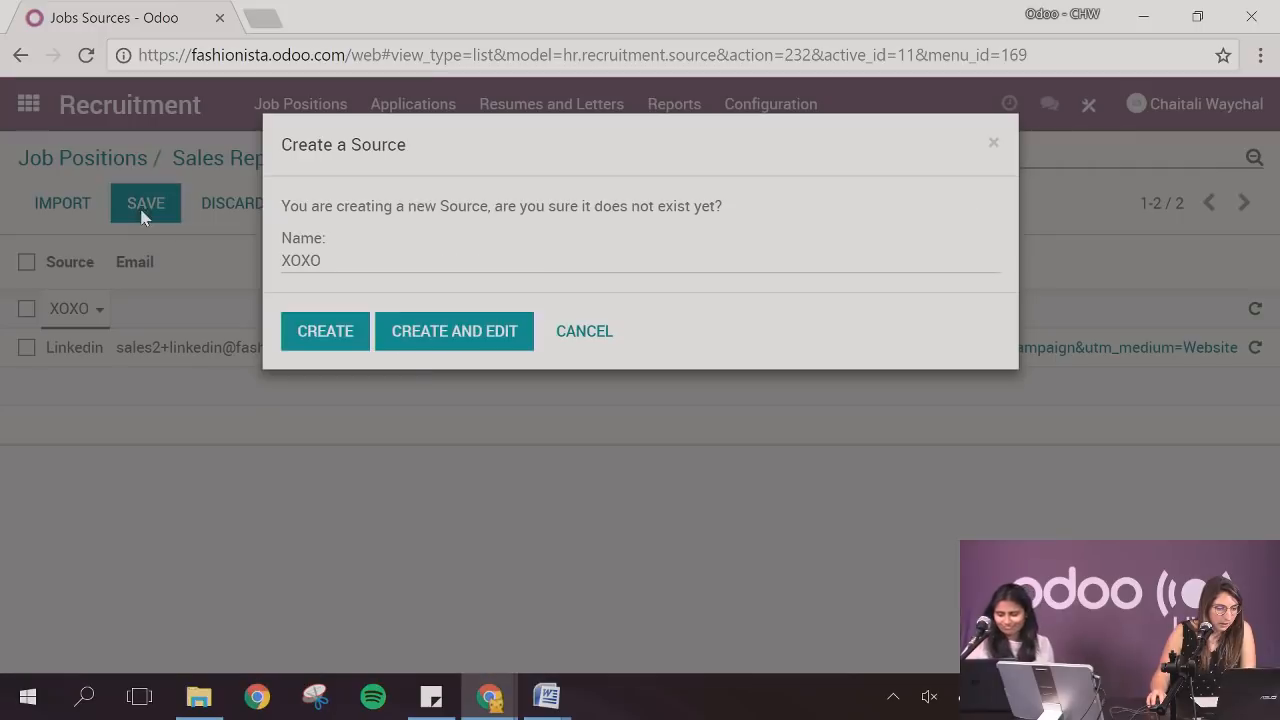
pyautogui.click(338, 340)
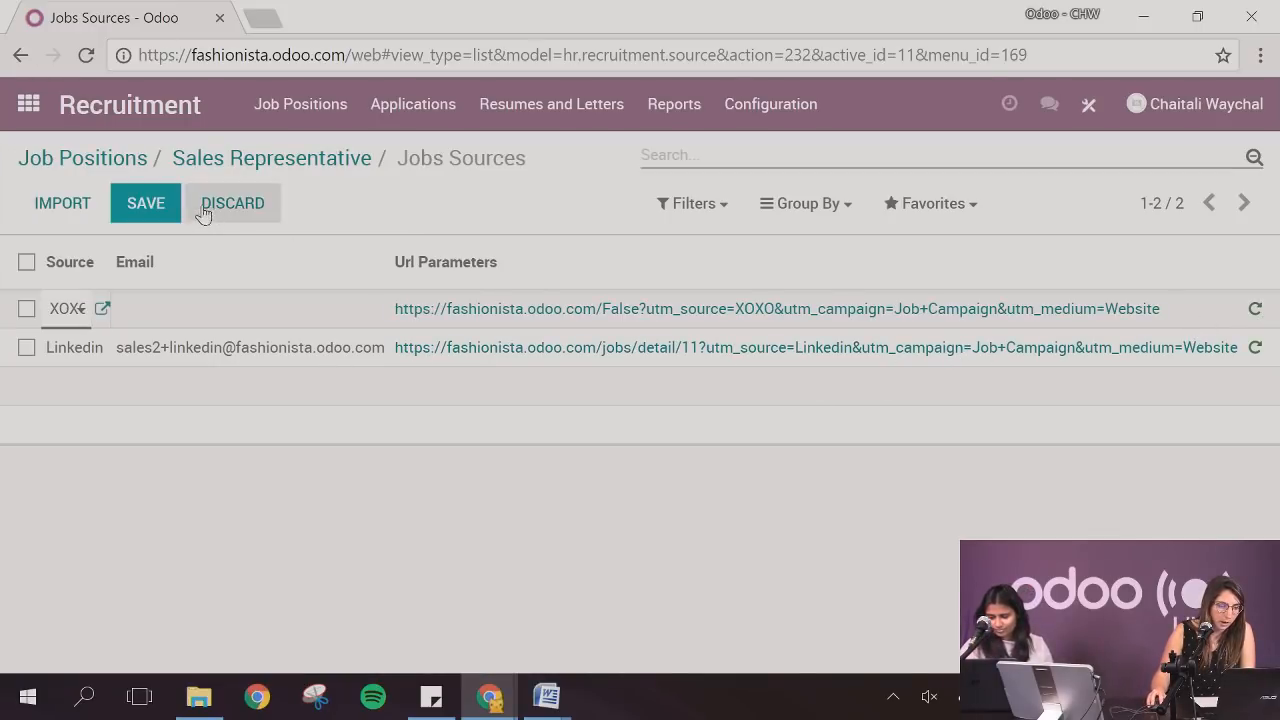
pyautogui.click(150, 205)
pyautogui.click(1256, 308)
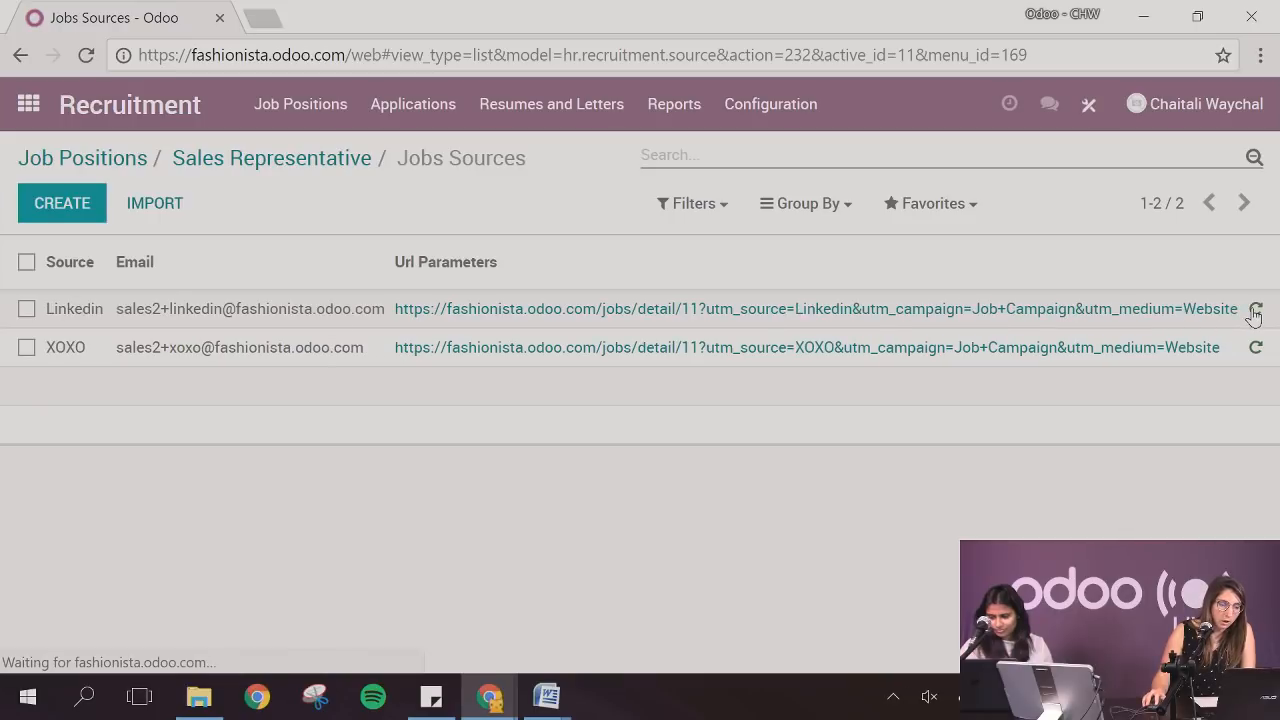
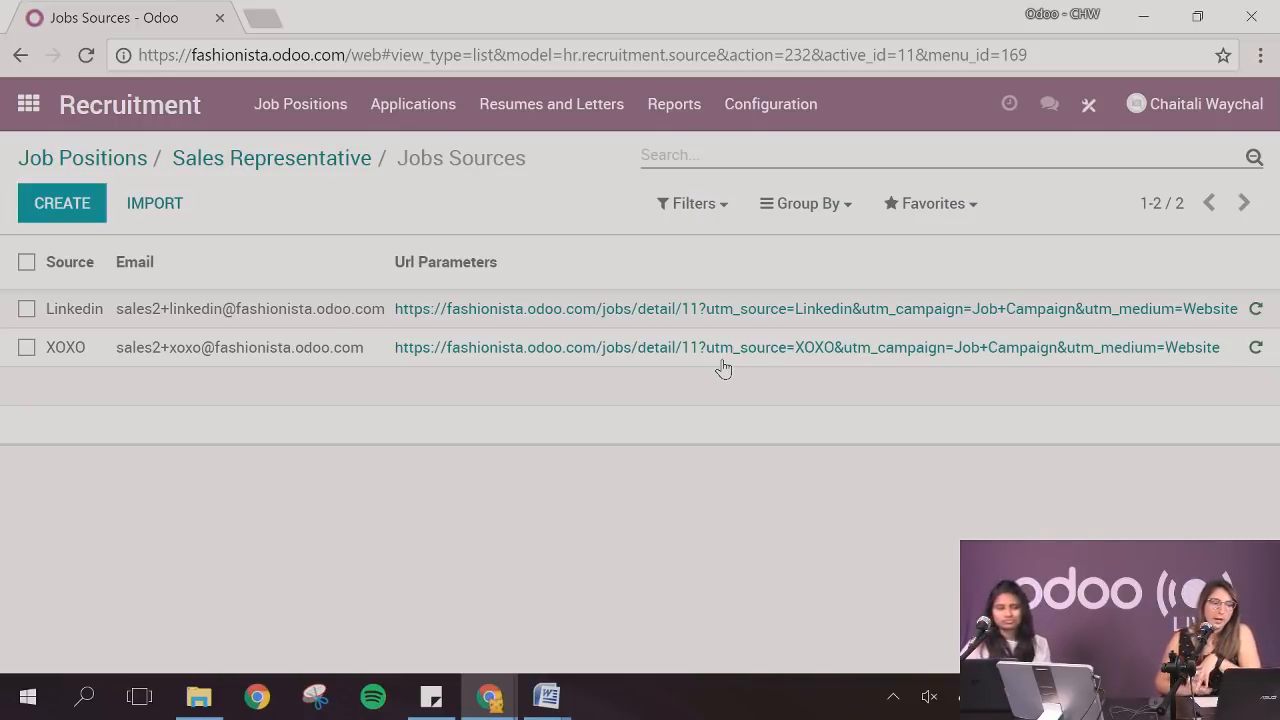
# Open the first employee's record in the Employees app, check its work information and attachments, and return to the apps overview
pyautogui.click(28, 103)
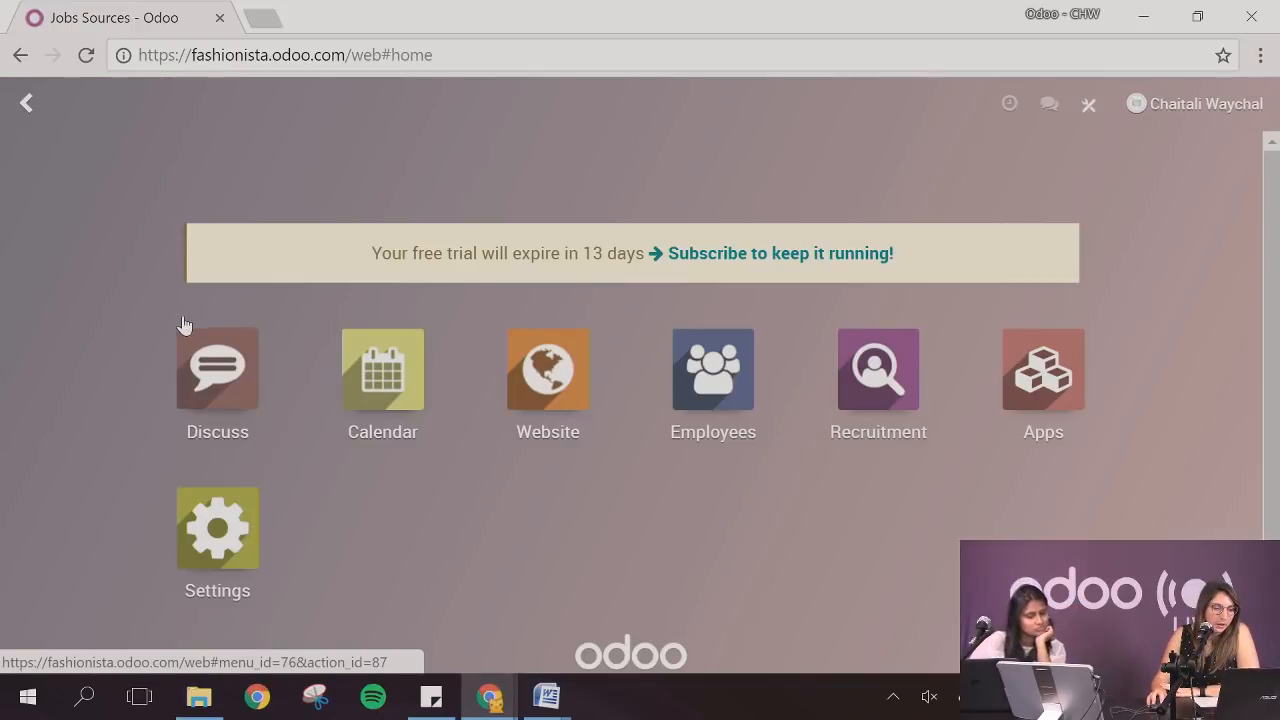
pyautogui.click(676, 417)
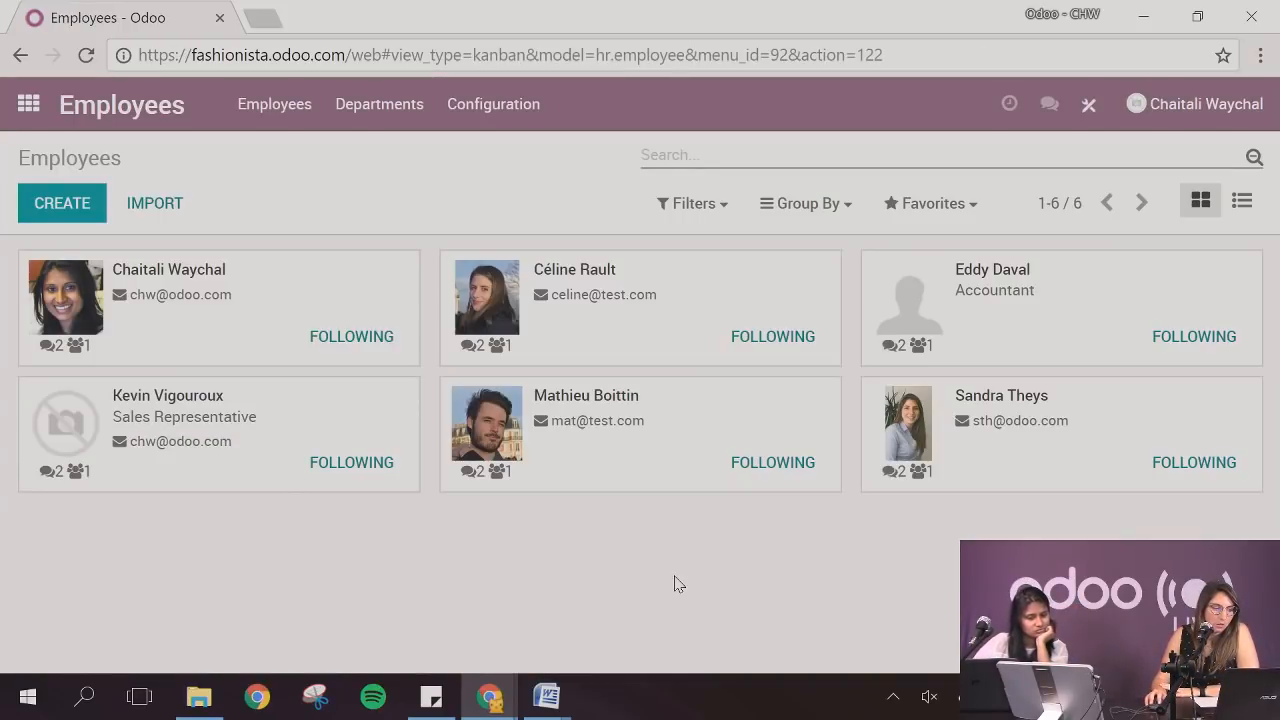
pyautogui.click(267, 307)
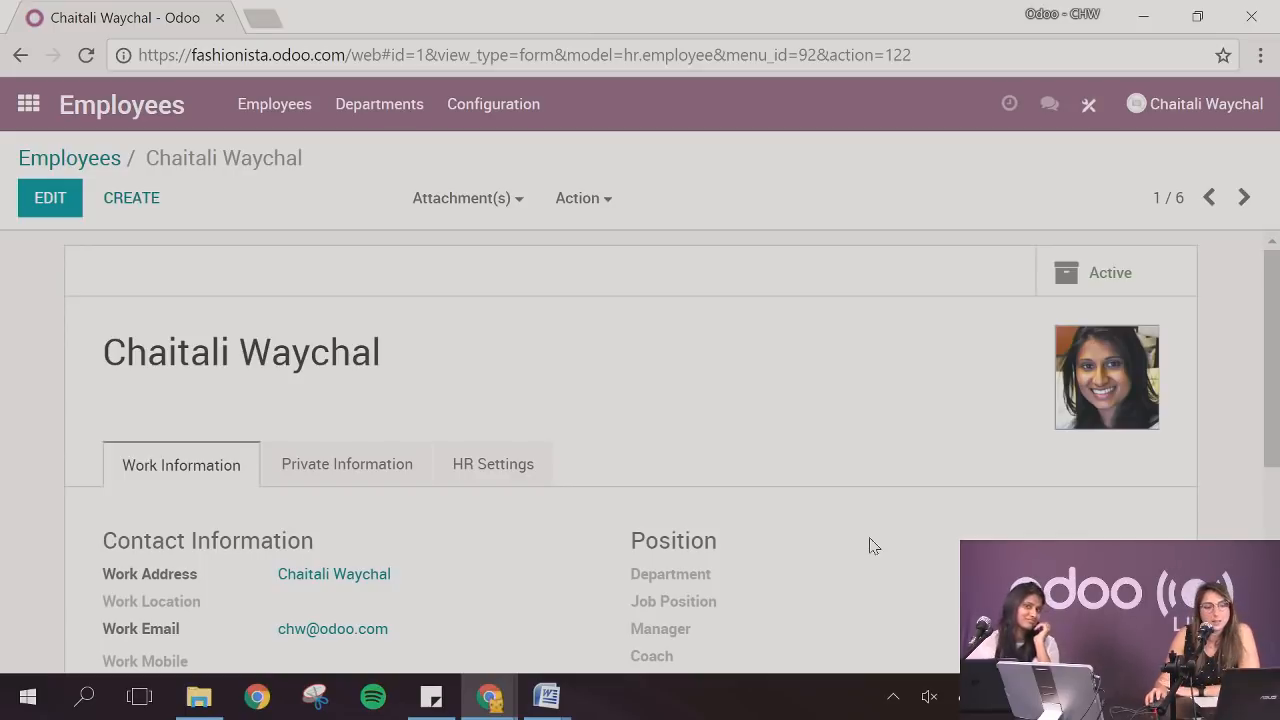
pyautogui.scroll(-1, 694, 362)
pyautogui.click(484, 204)
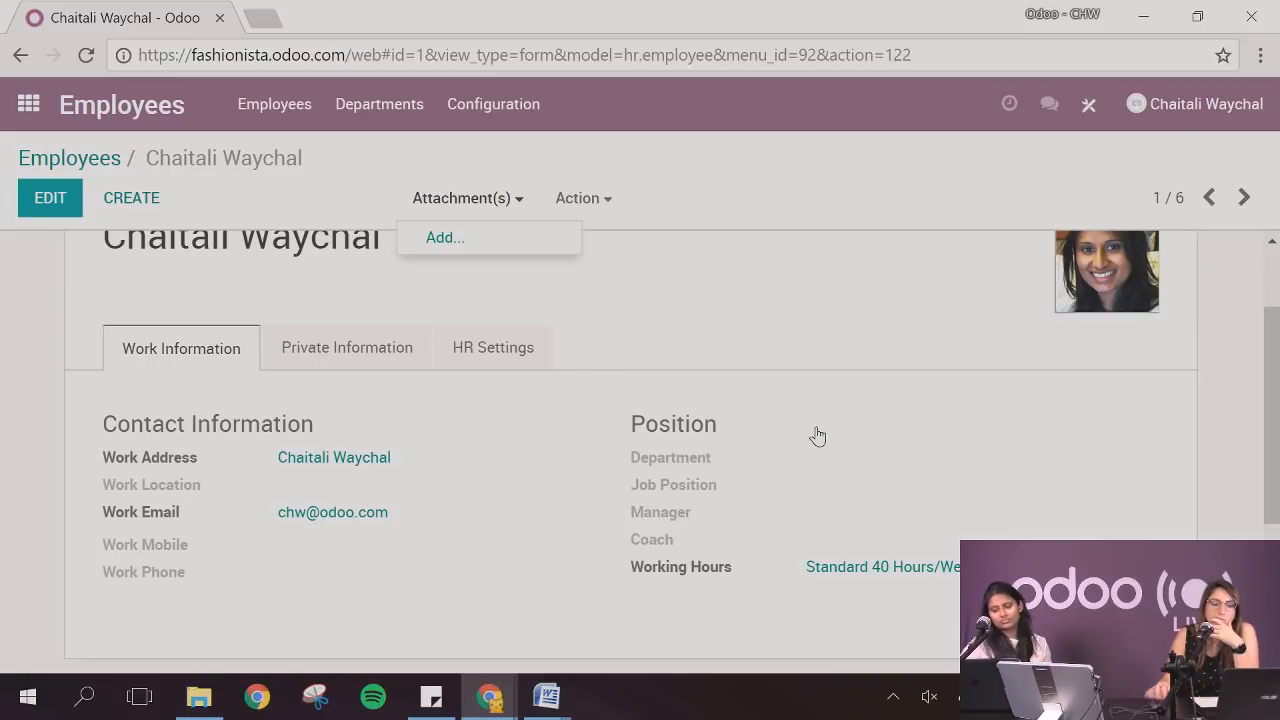
pyautogui.click(101, 170)
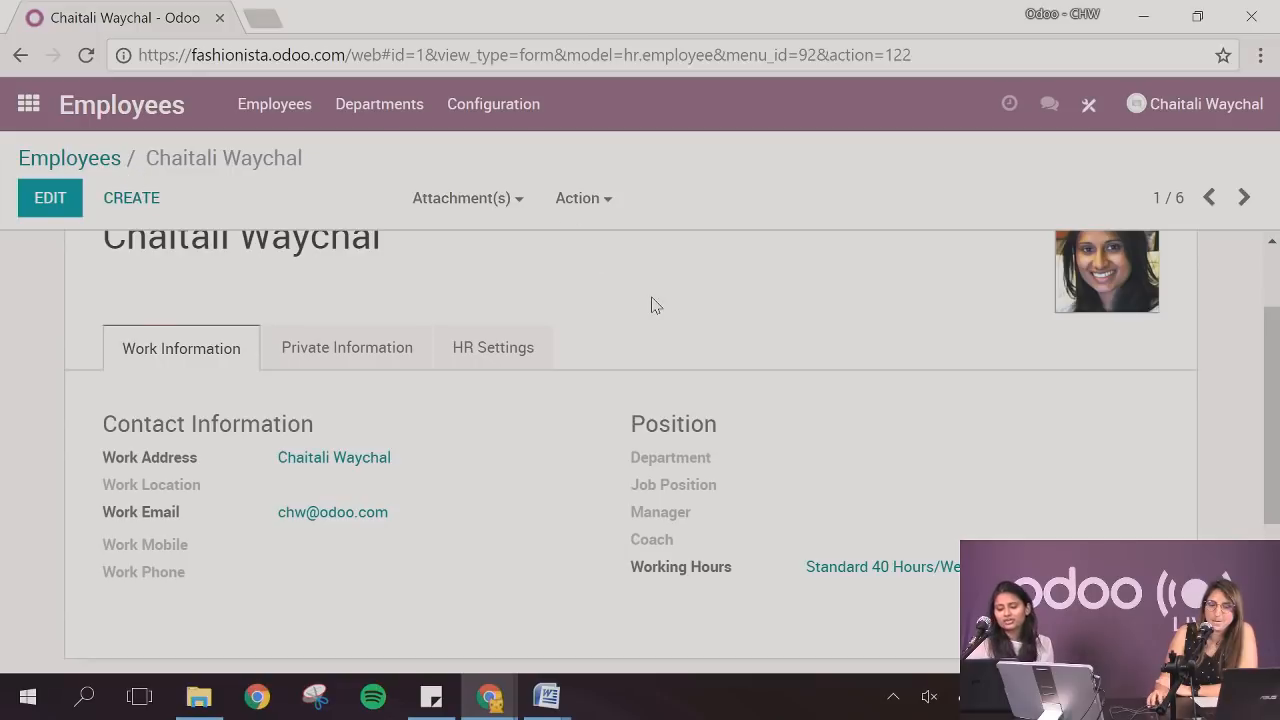
pyautogui.scroll(2, 651, 303)
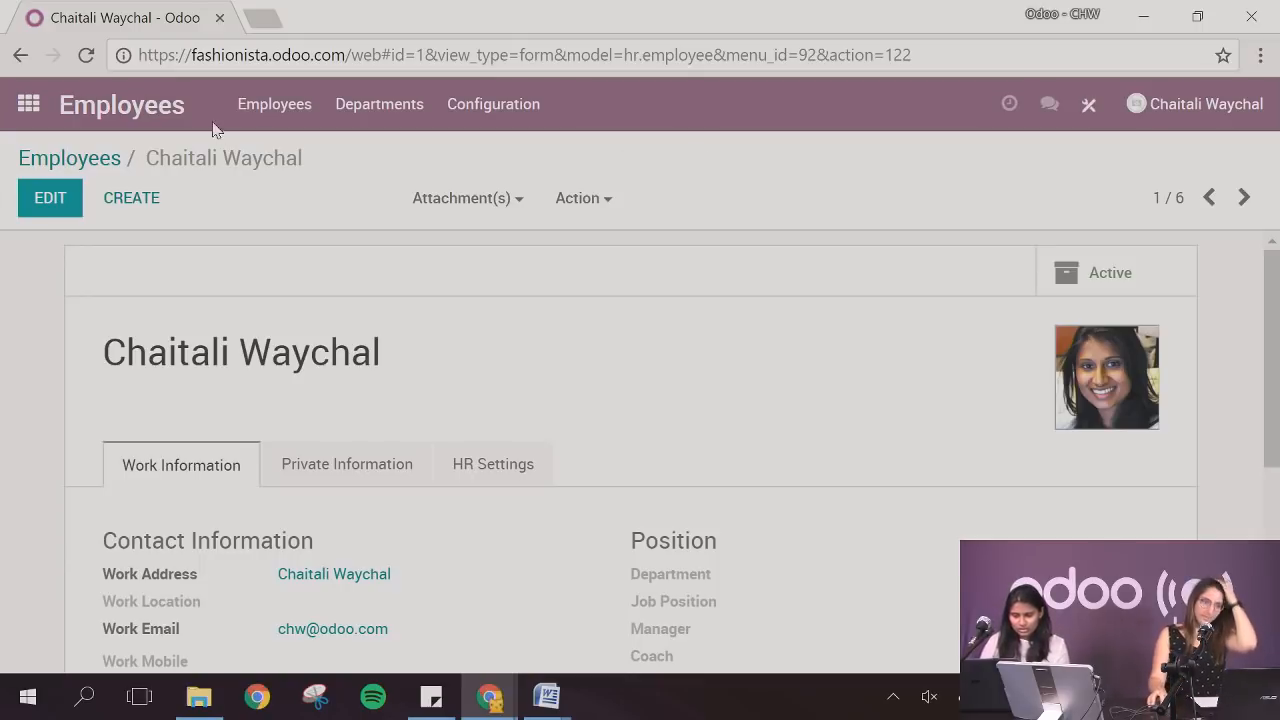
pyautogui.click(40, 105)
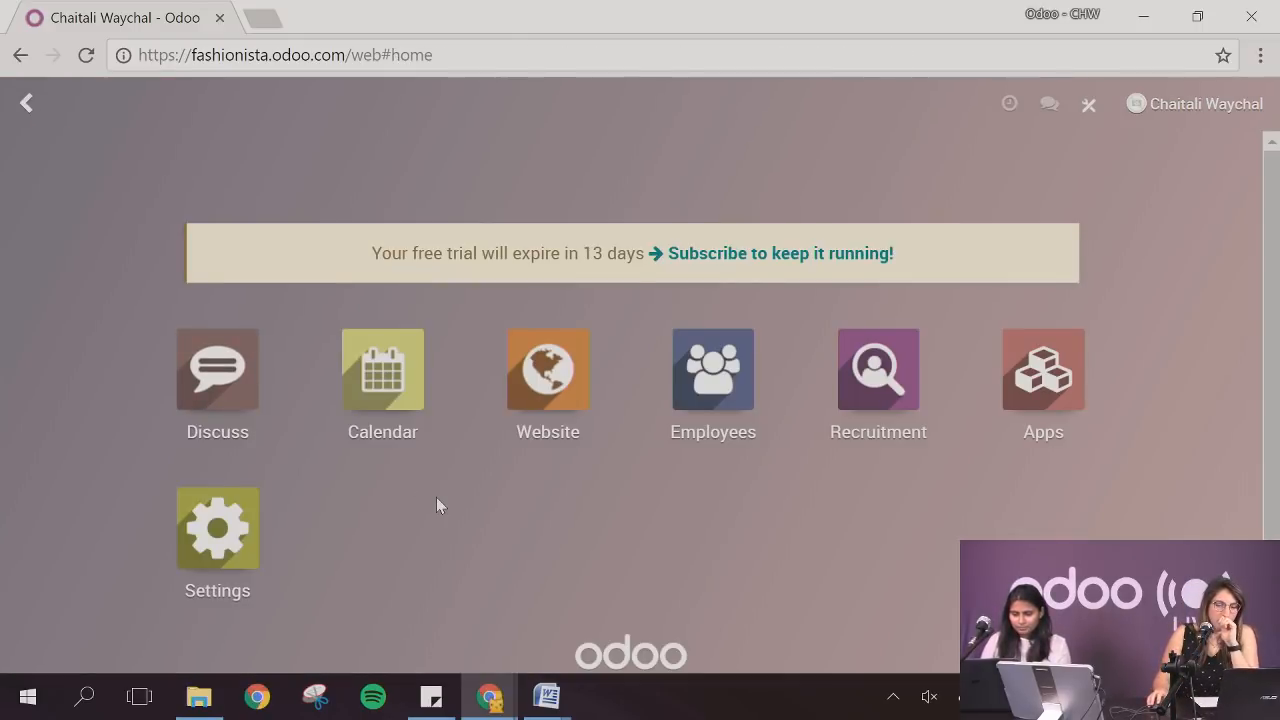
pyautogui.scroll(-1, 436, 497)
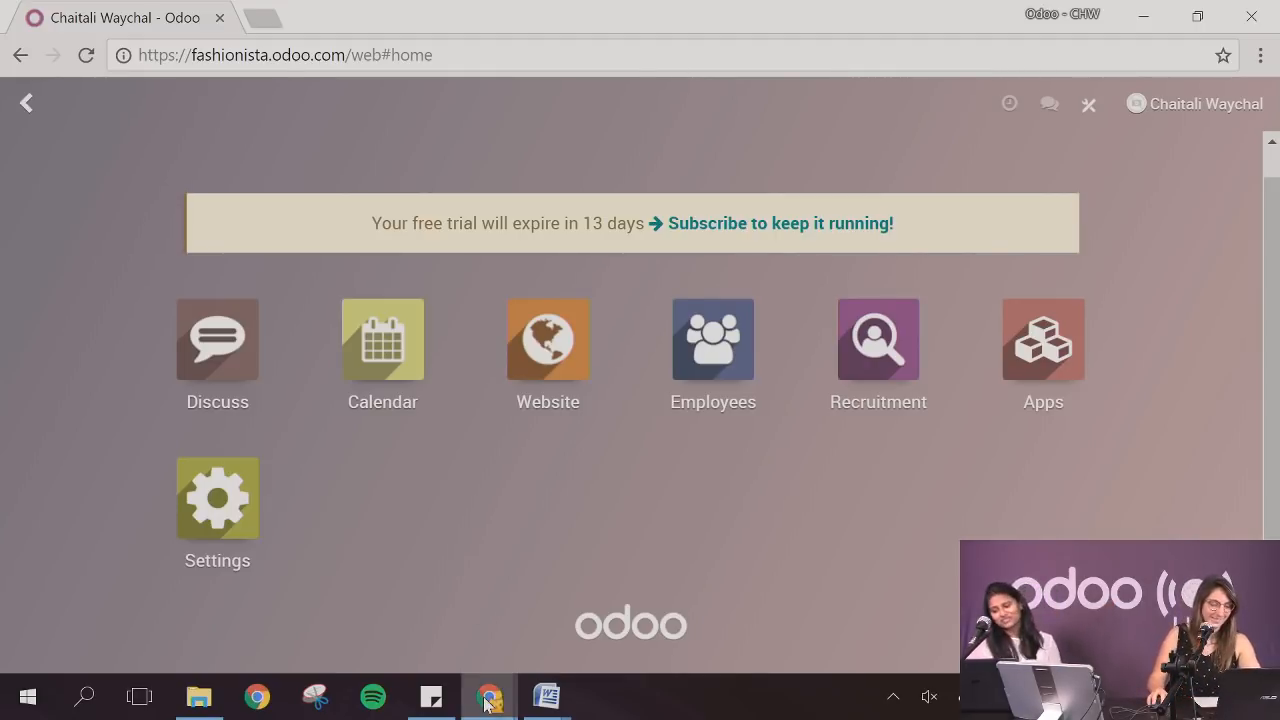
# Switch to the Chrome window with the salary simulation and look over the company car benefit
pyautogui.moveTo(489, 696)
pyautogui.click(600, 623)
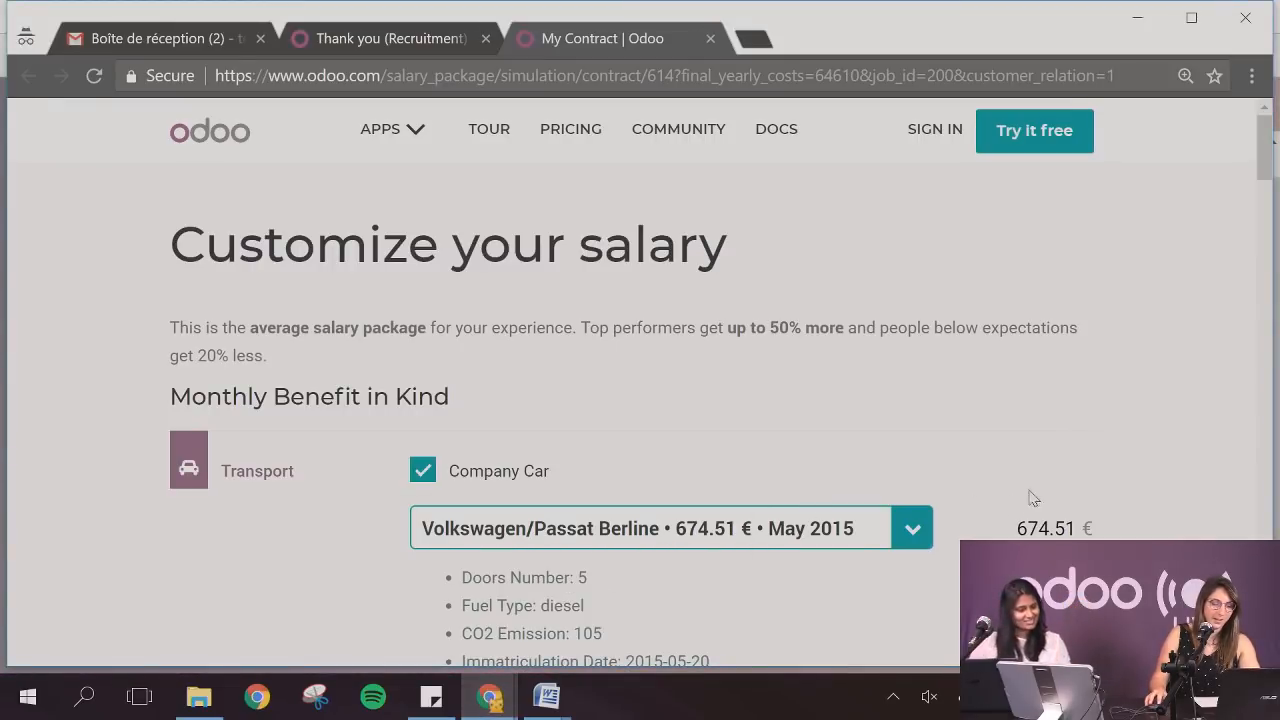
pyautogui.scroll(-3, 1130, 425)
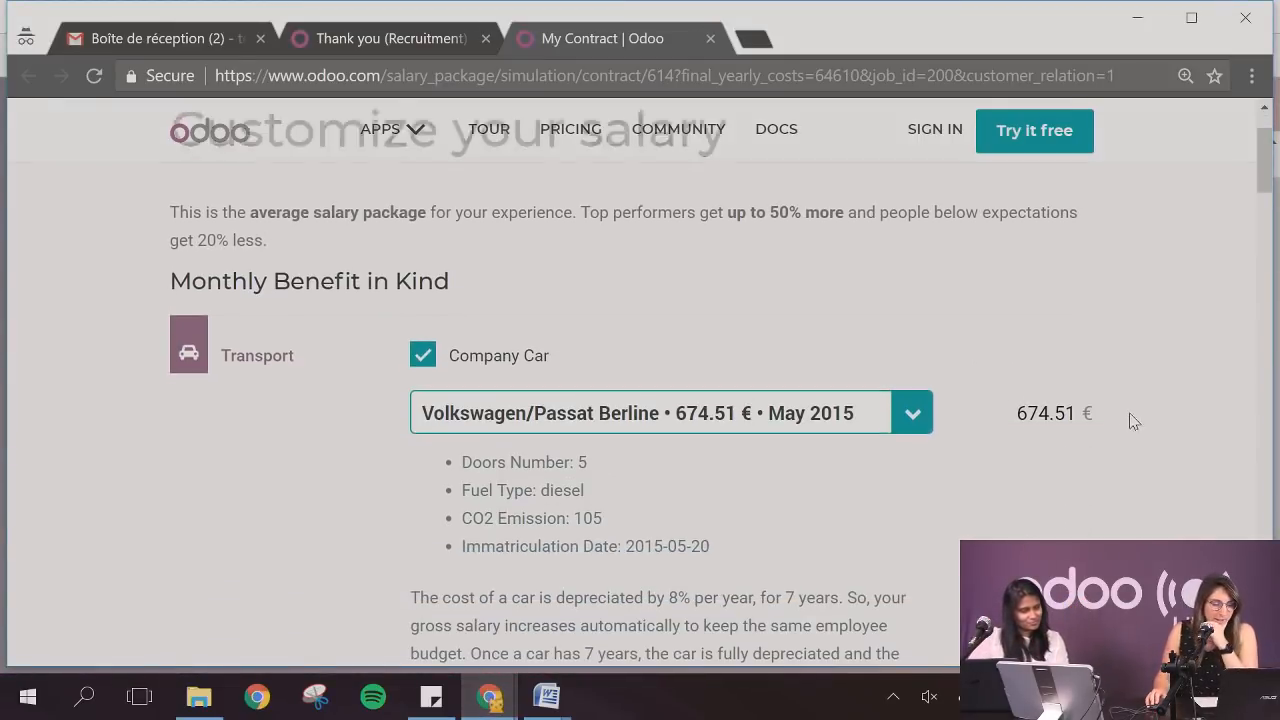
pyautogui.scroll(3, 1100, 411)
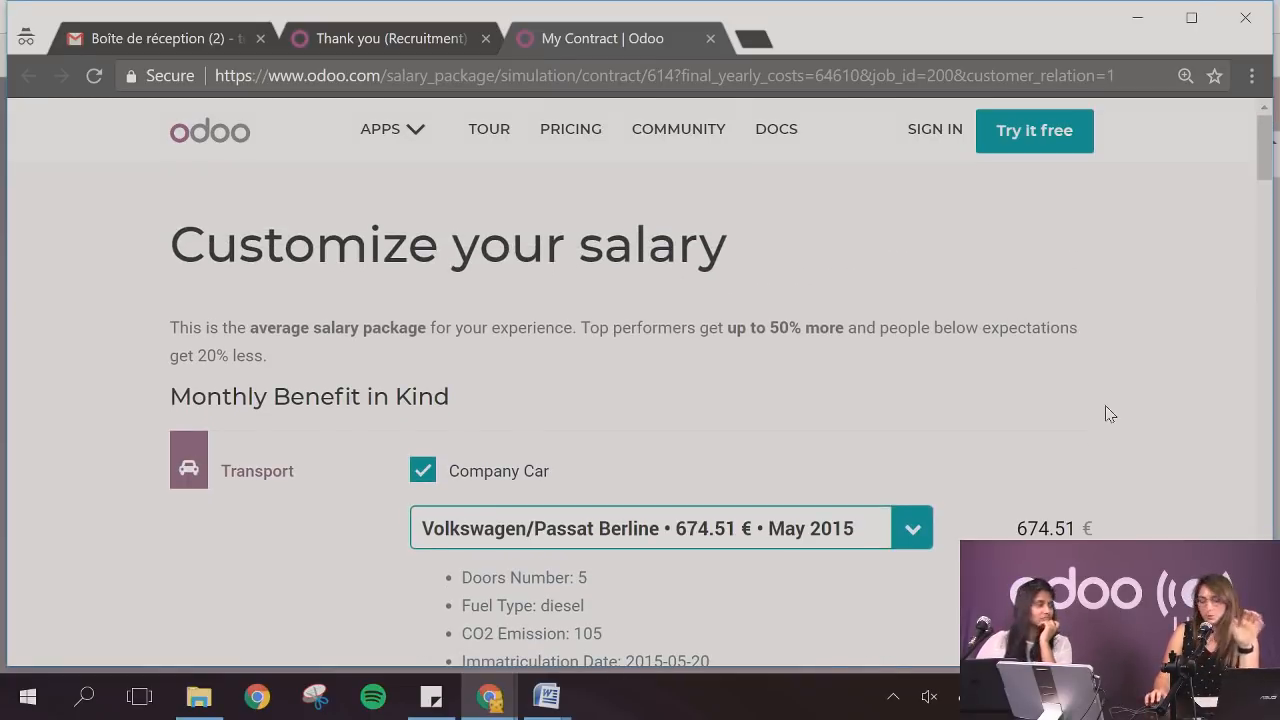
pyautogui.scroll(-4, 1093, 408)
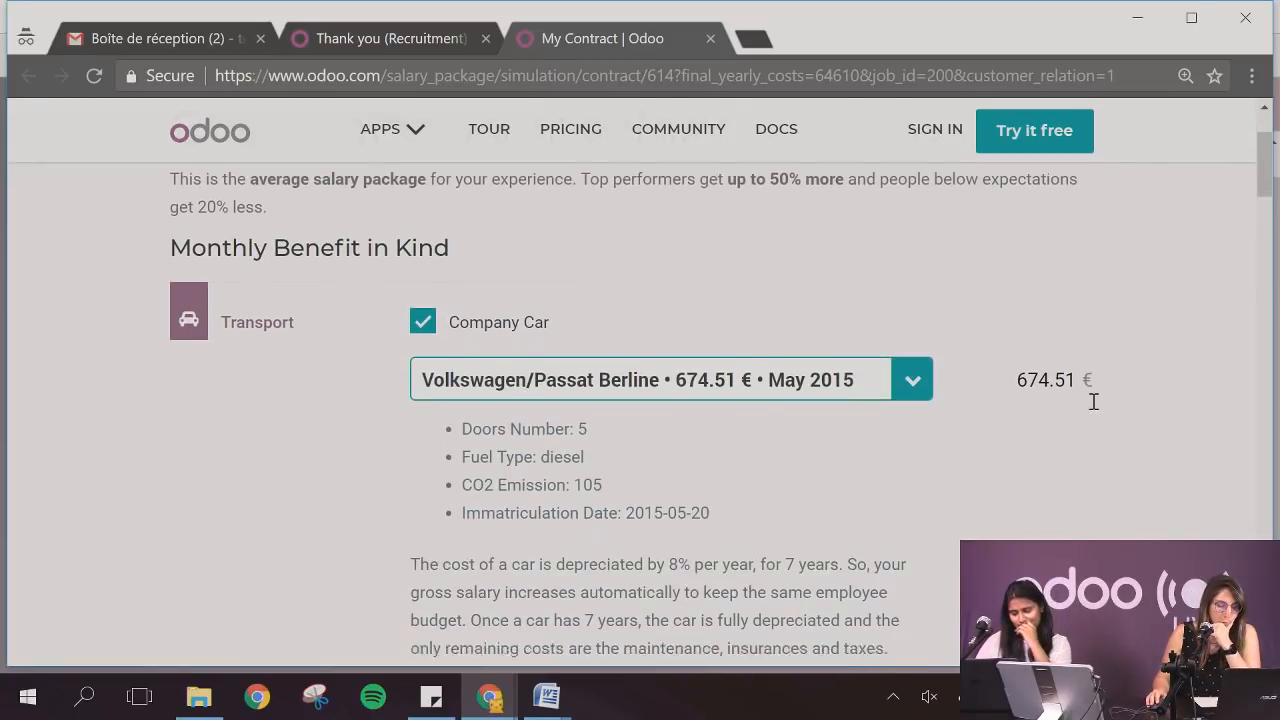
pyautogui.scroll(3, 831, 421)
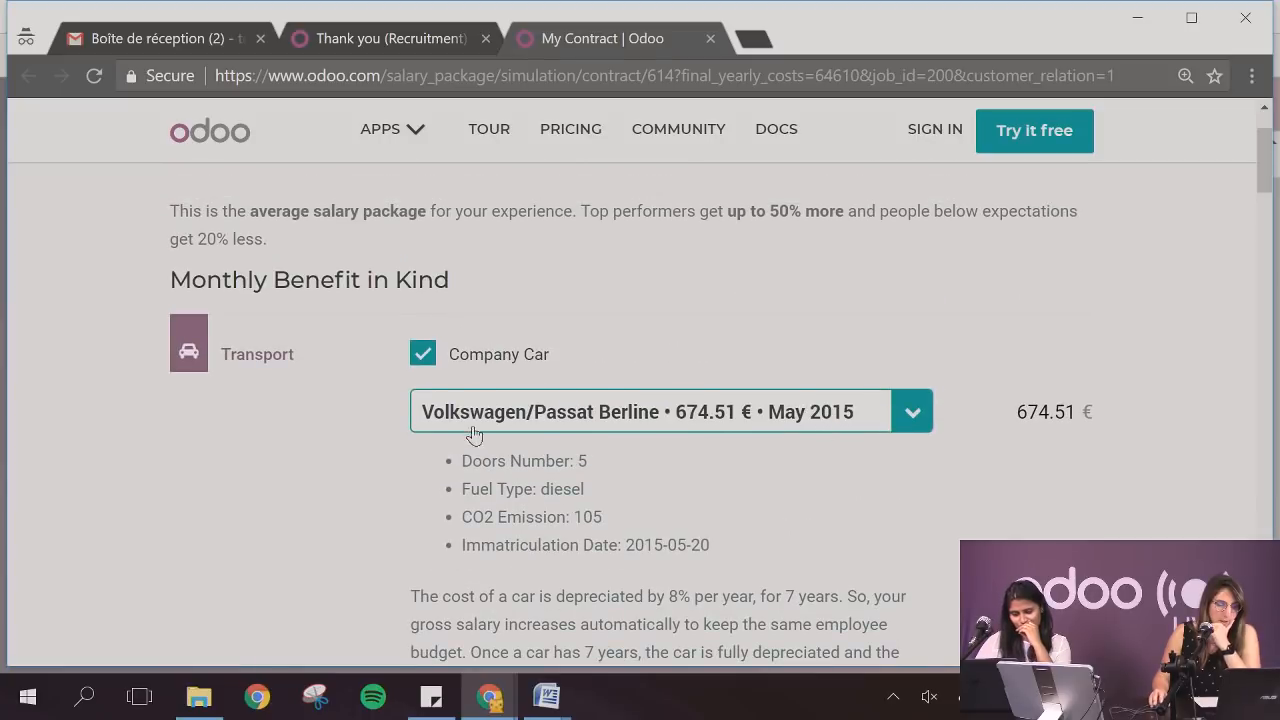
# Enable Public Transportation in the salary simulation and set its monthly amount to 50 €
pyautogui.scroll(-3, 475, 435)
pyautogui.click(425, 418)
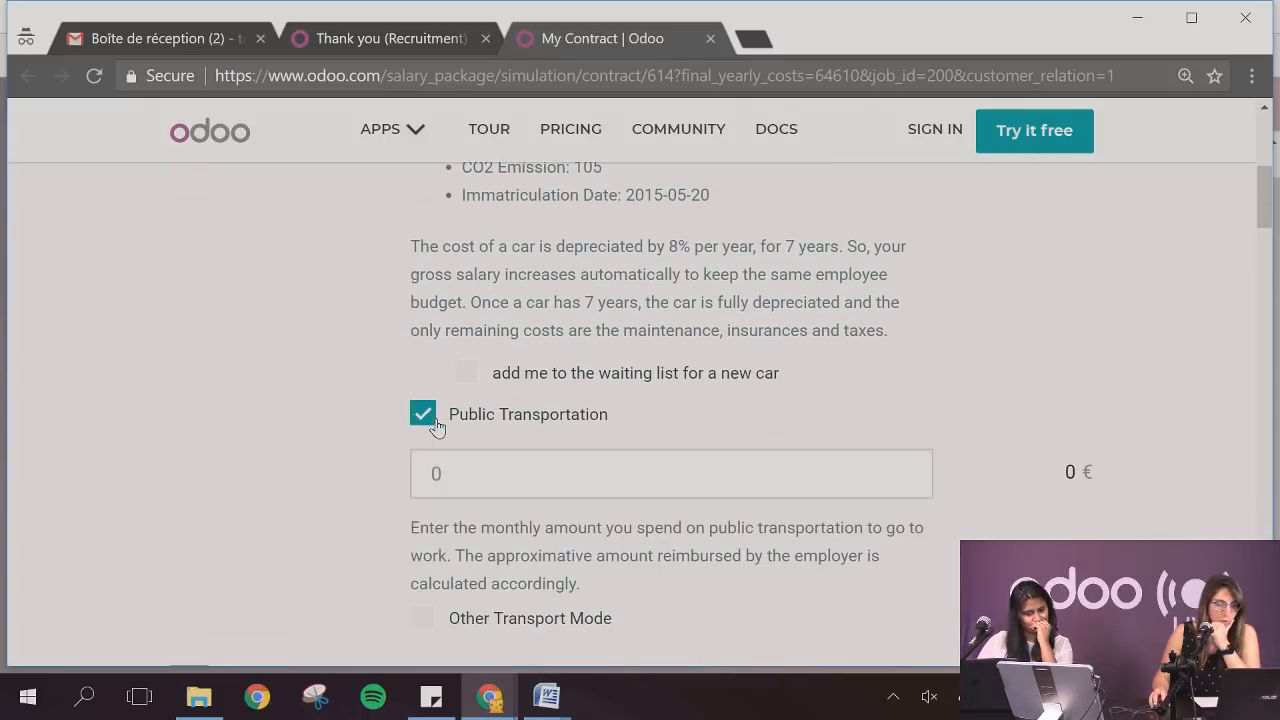
pyautogui.click(463, 479)
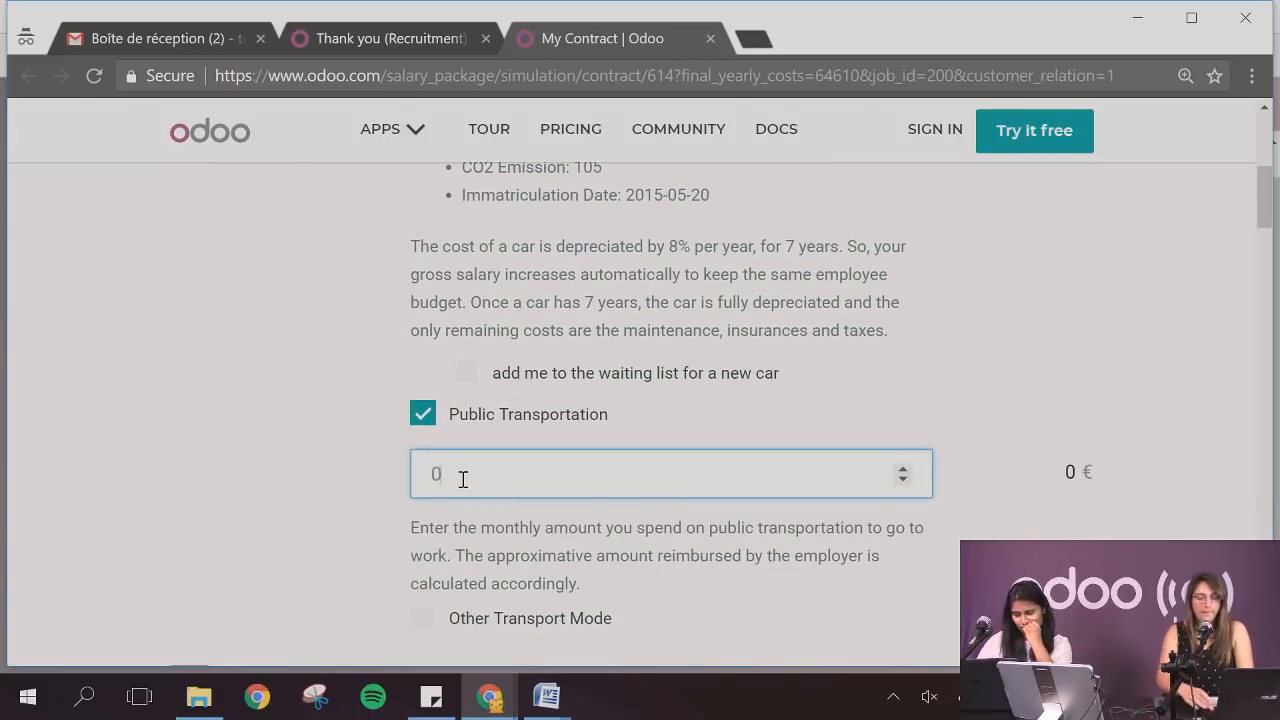
pyautogui.press('BackSpace')
pyautogui.write('50')
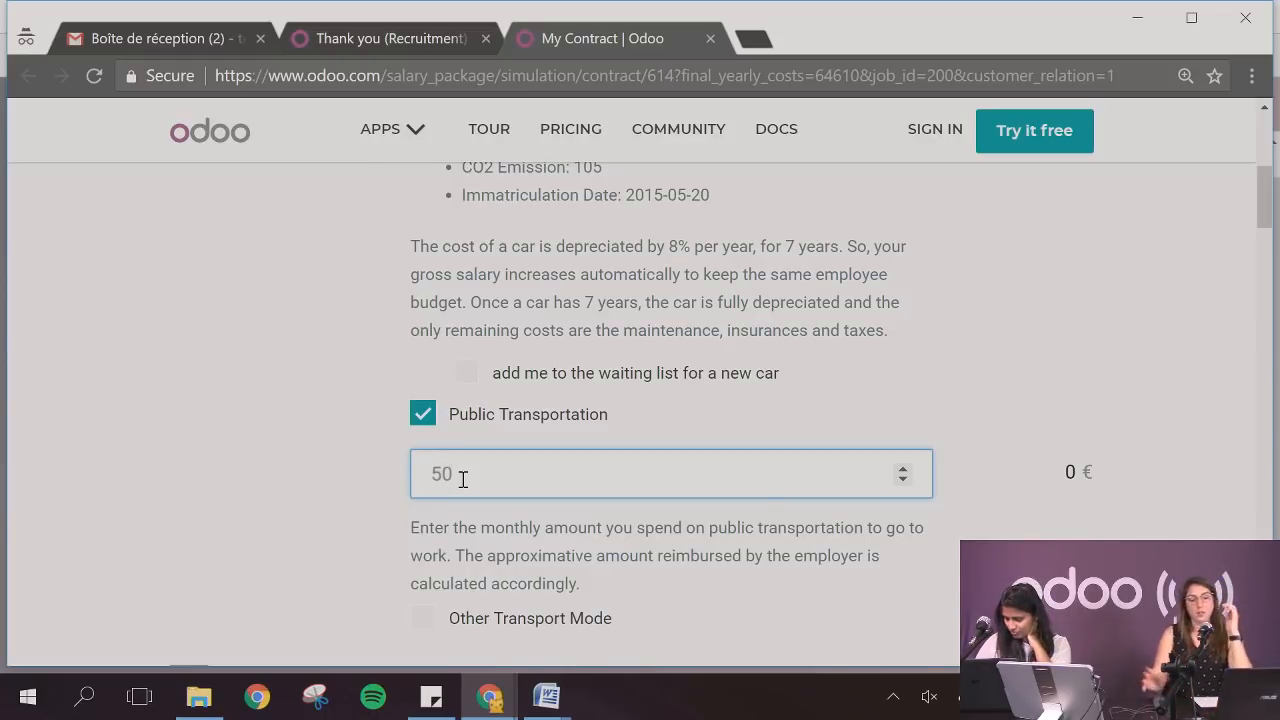
pyautogui.click(342, 497)
# Set the Internet Subscription amount to 30 € in the salary simulation
pyautogui.scroll(-1, 342, 497)
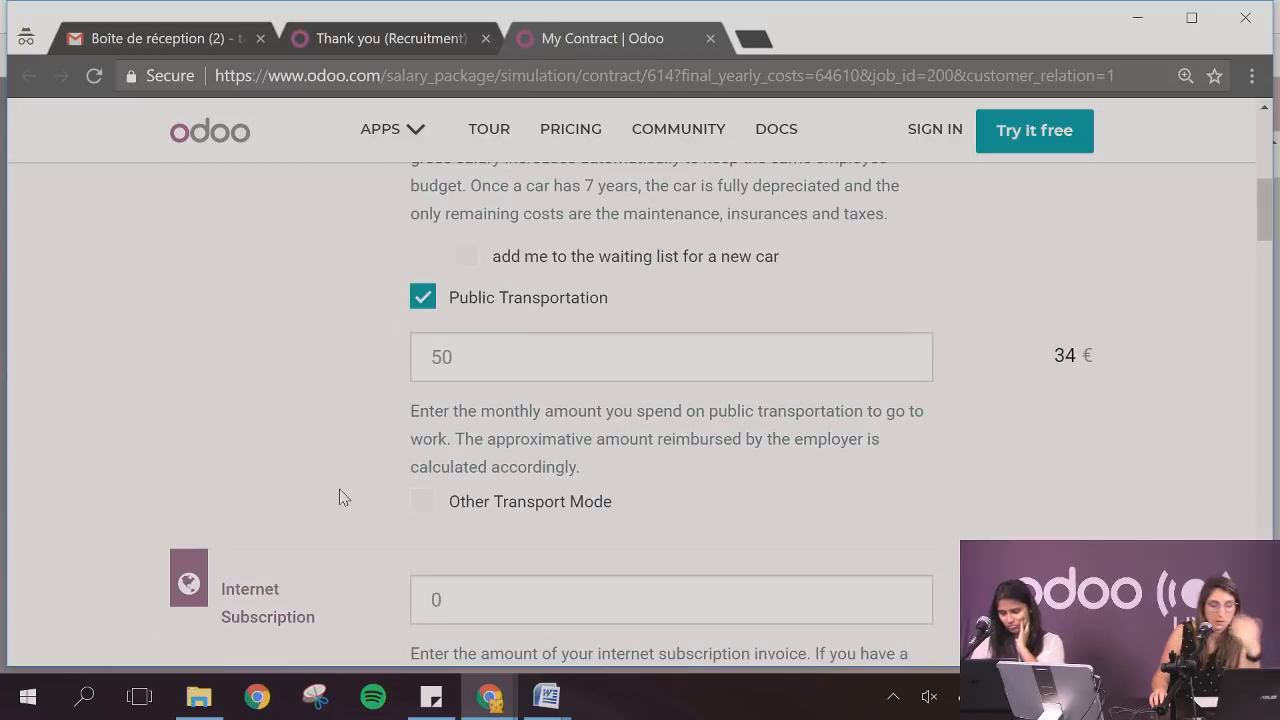
pyautogui.scroll(-2, 342, 497)
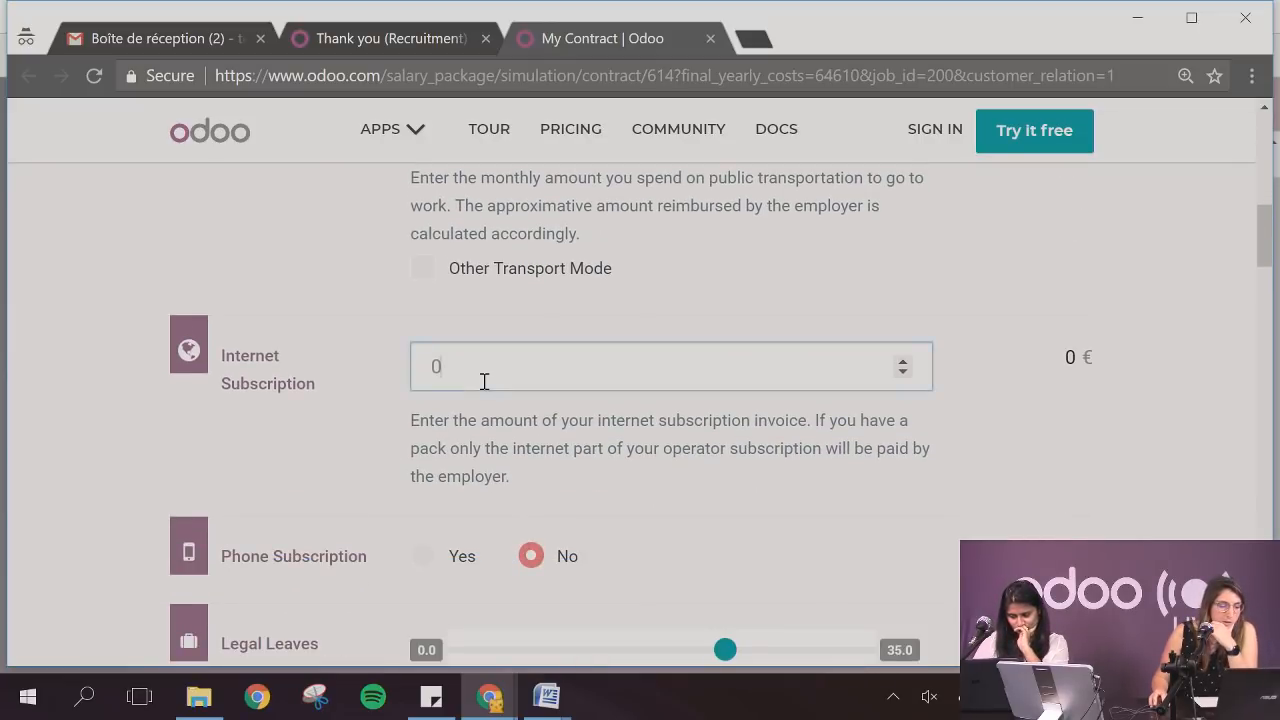
pyautogui.click(484, 380)
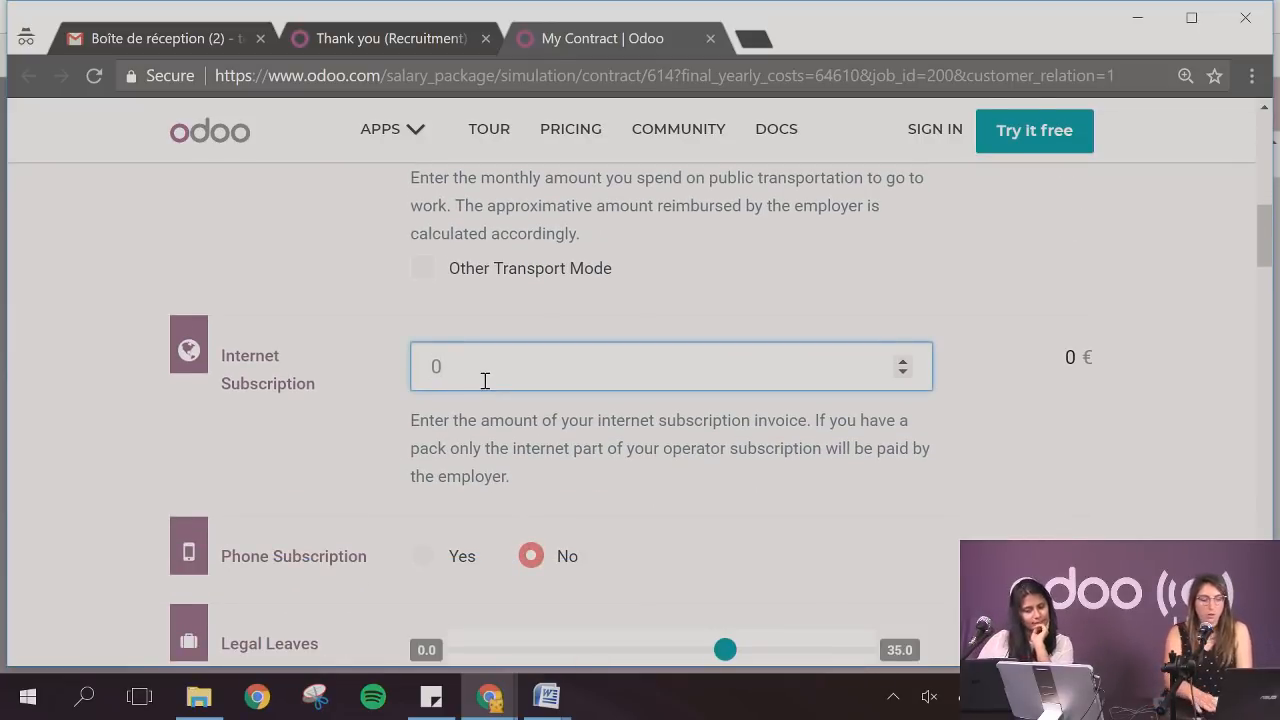
pyautogui.press('BackSpace')
pyautogui.write('30')
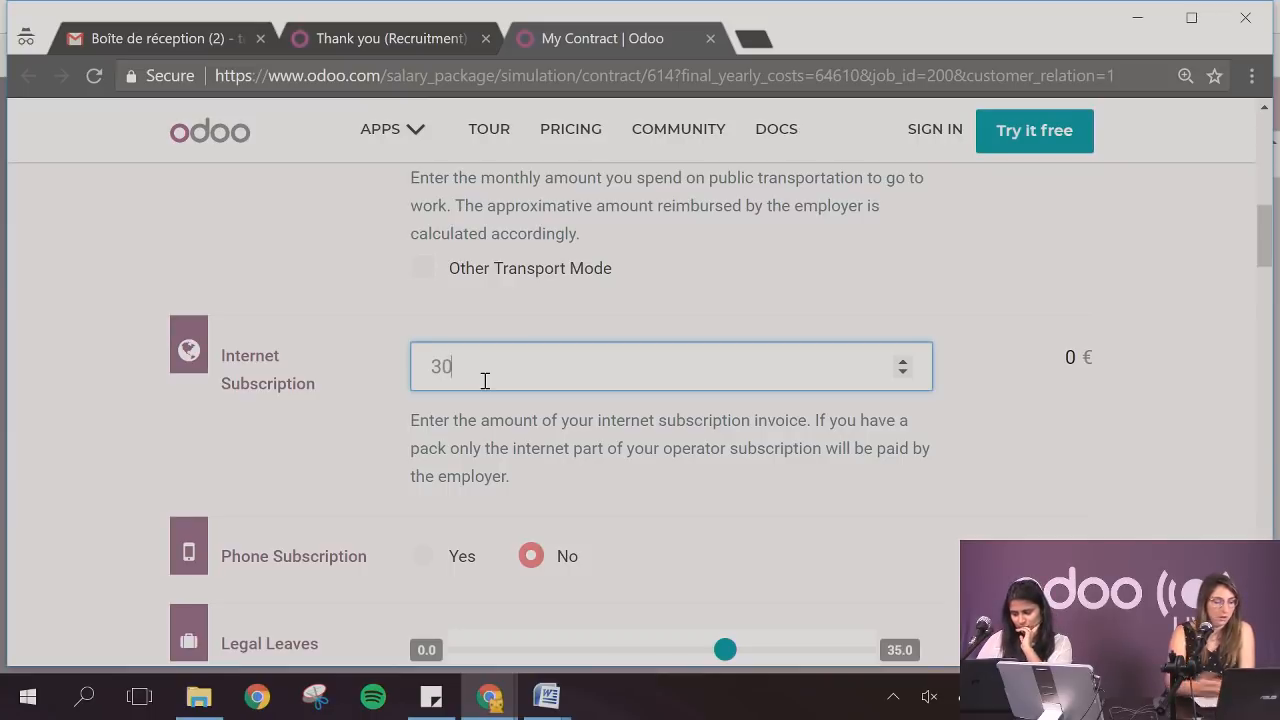
pyautogui.click(343, 420)
pyautogui.scroll(-1, 343, 420)
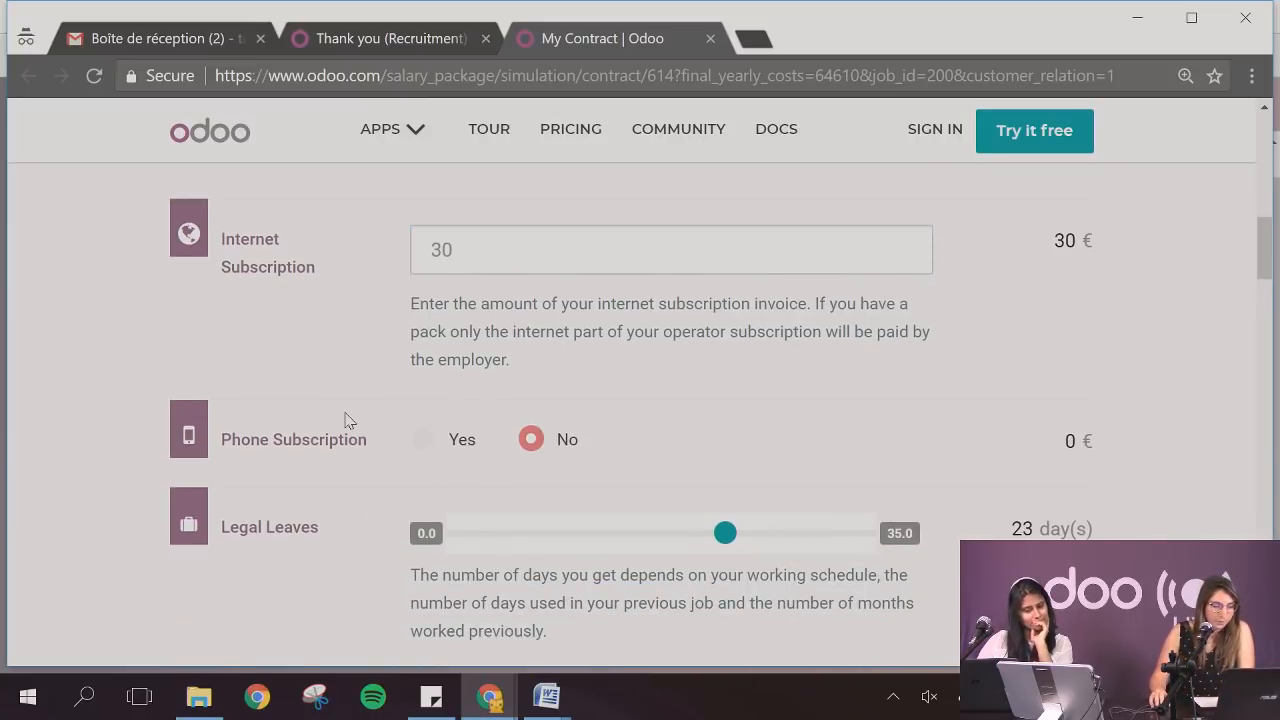
# Check the monthly salary summary and set the Representation Fees to 0 € under Monthly Advantages in Net
pyautogui.scroll(2, 345, 421)
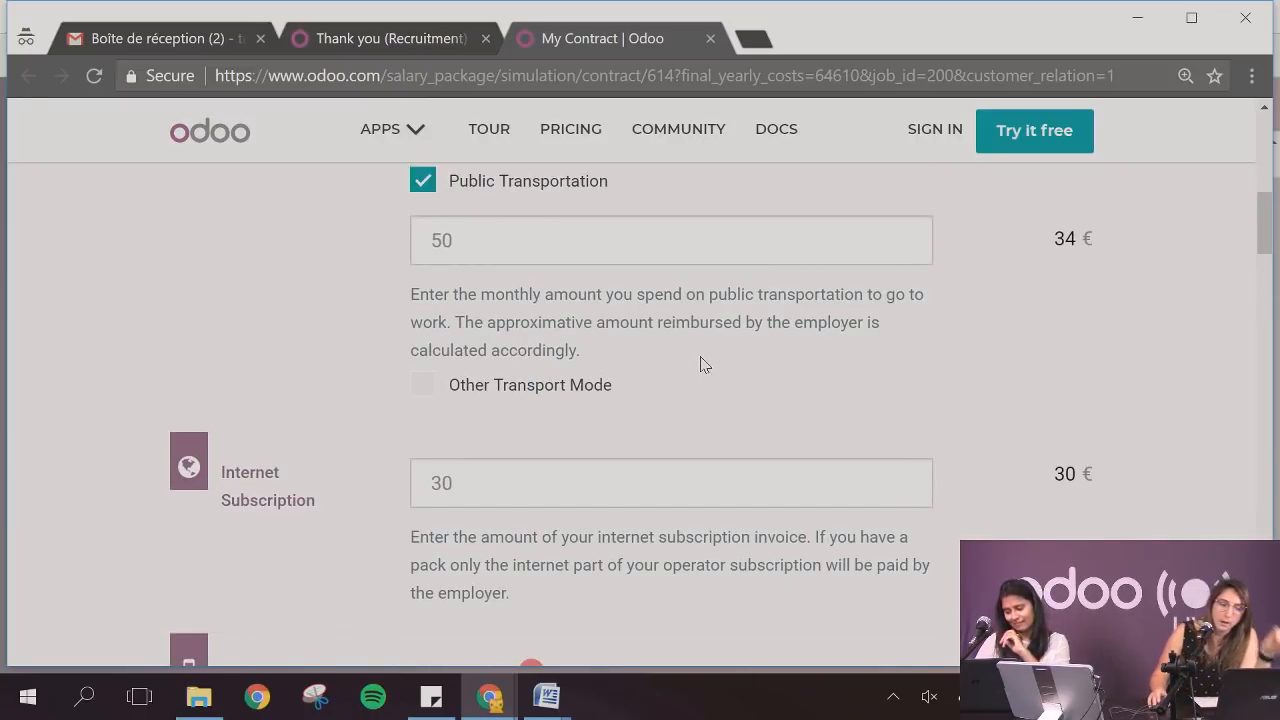
pyautogui.scroll(1, 700, 366)
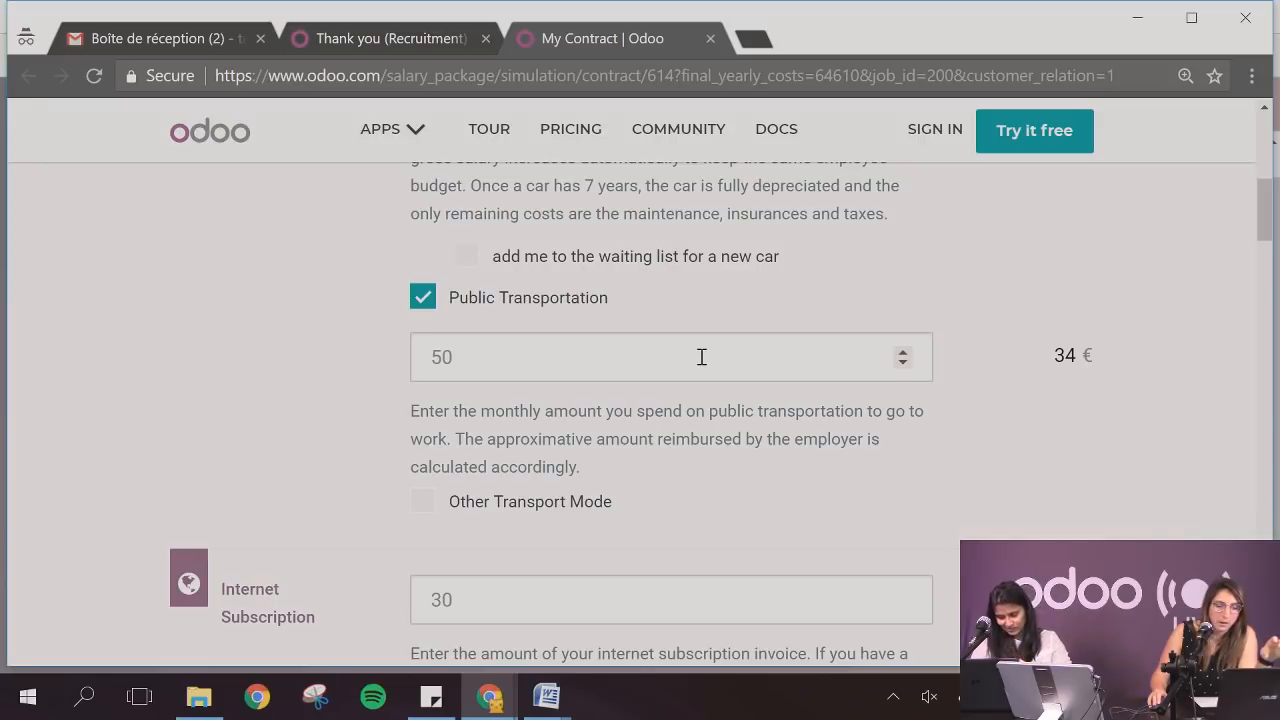
pyautogui.scroll(-15, 701, 357)
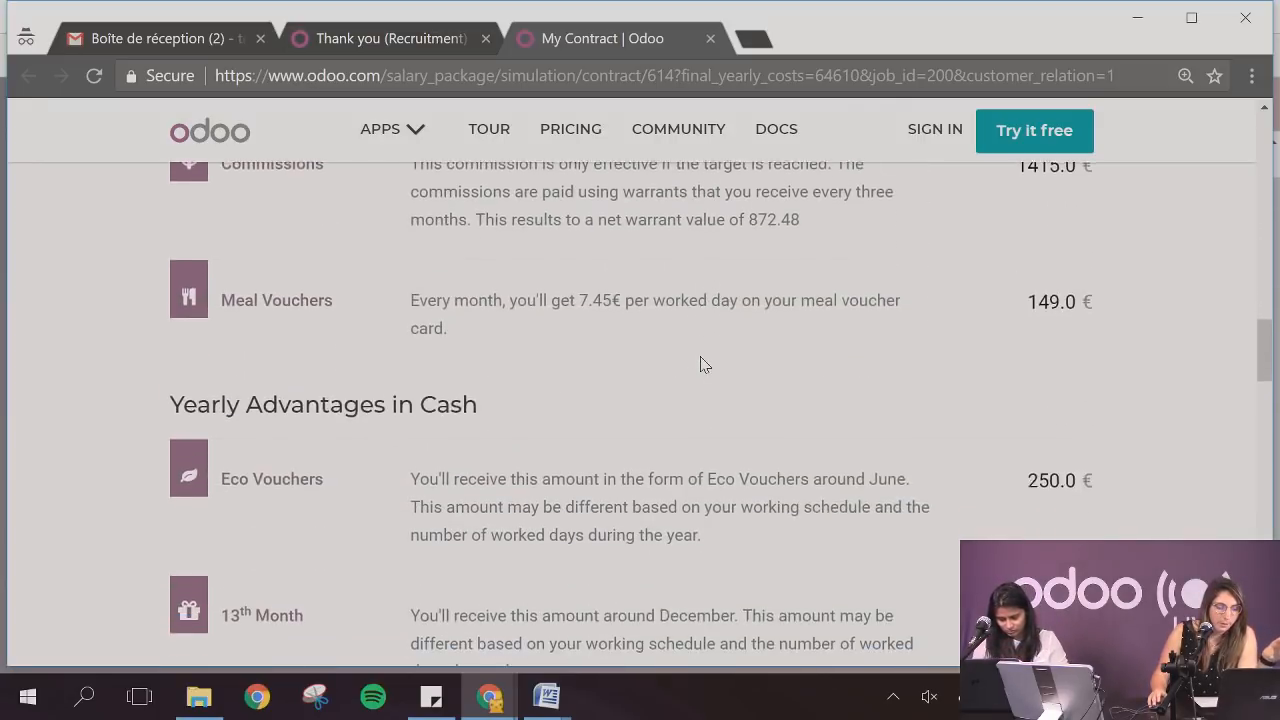
pyautogui.scroll(-3, 701, 364)
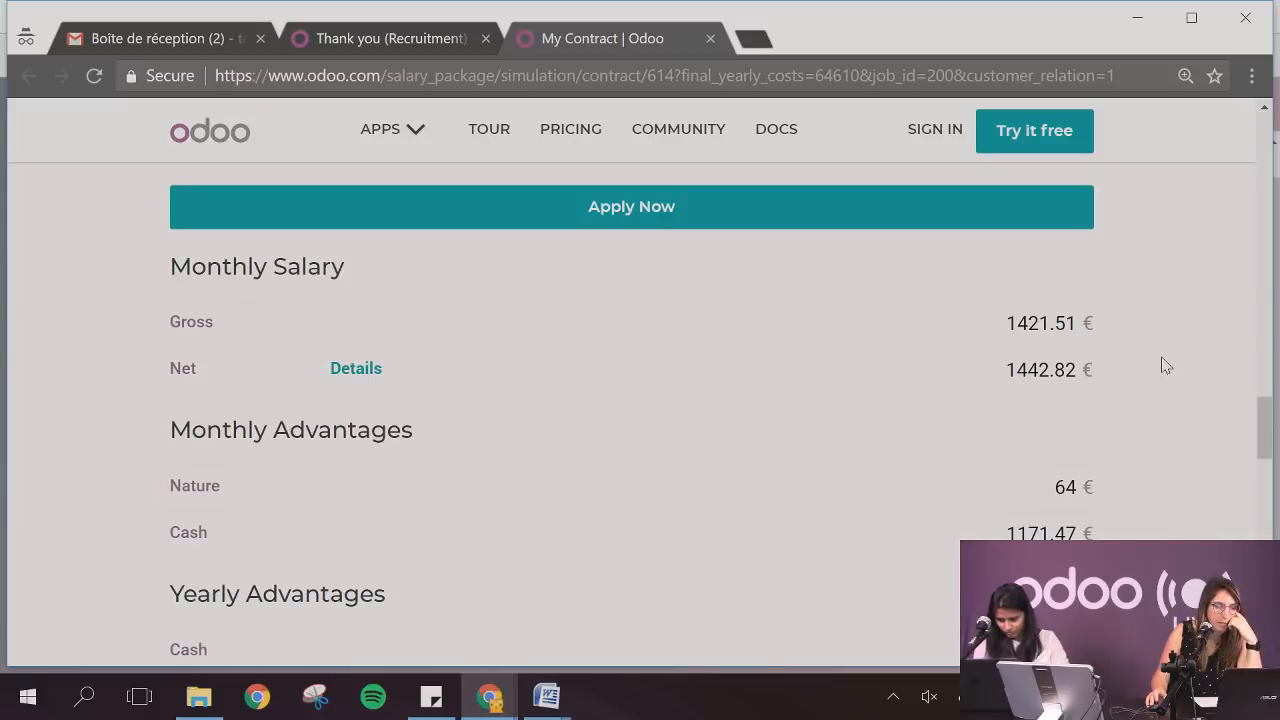
pyautogui.scroll(8, 1165, 365)
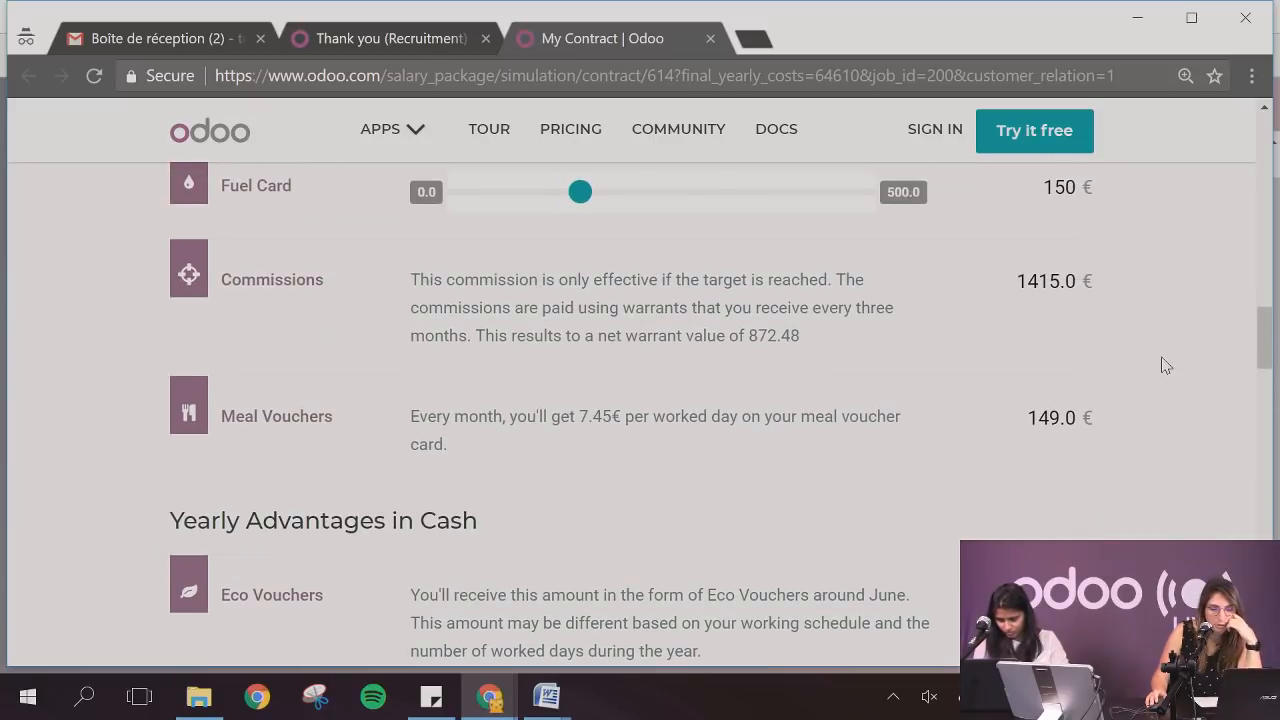
pyautogui.scroll(5, 1165, 365)
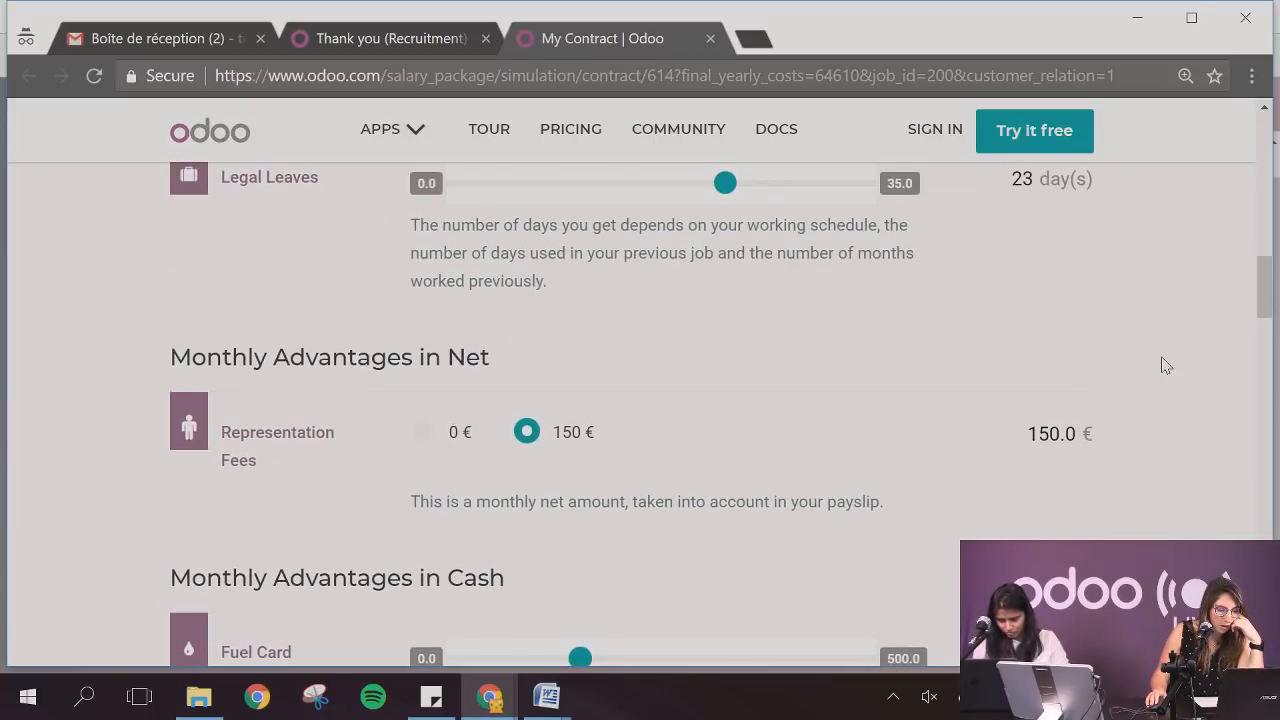
pyautogui.click(440, 433)
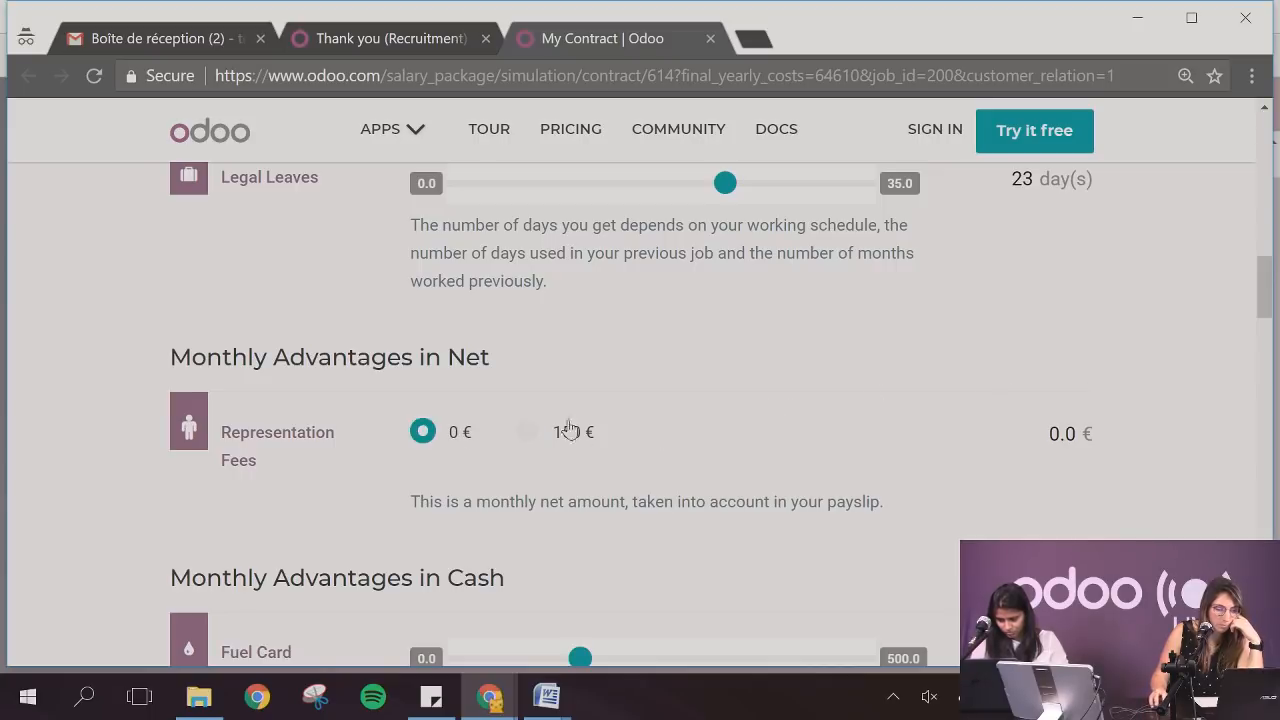
# Lower the Fuel Card to 20 €, and raise it to 420 € under Monthly Advantages in Cash
pyautogui.scroll(-4, 740, 451)
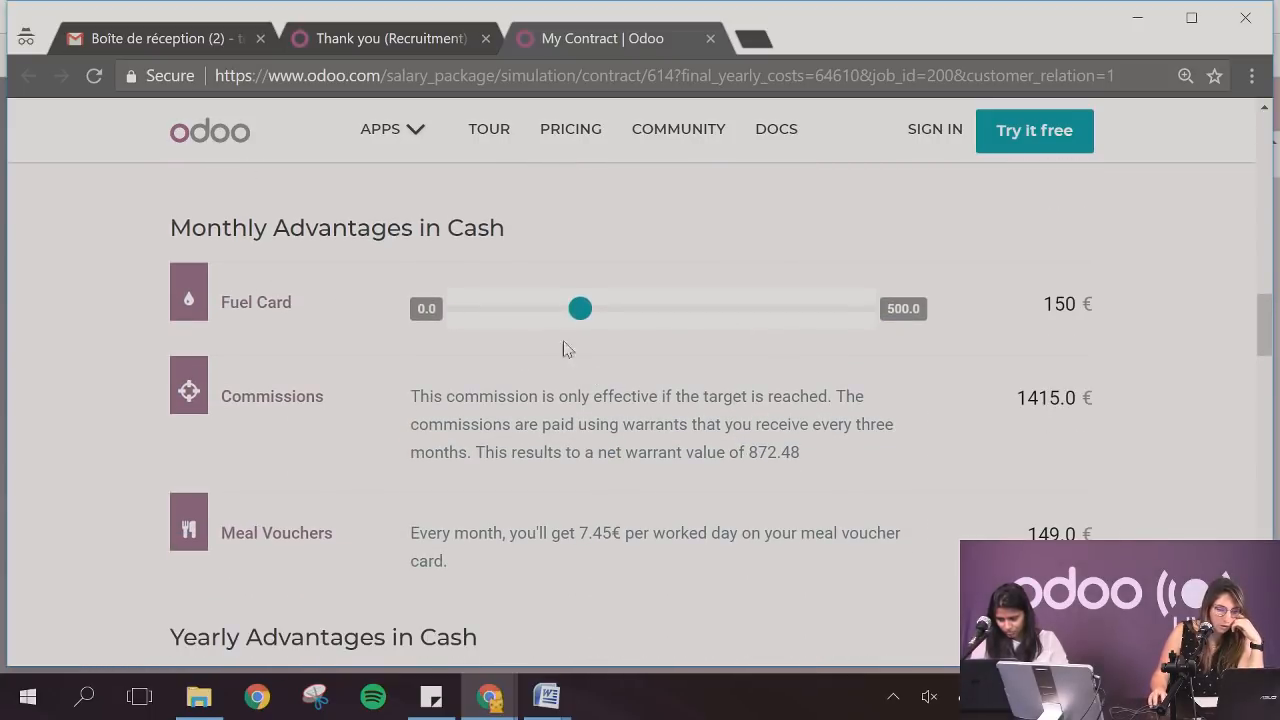
pyautogui.click(516, 318)
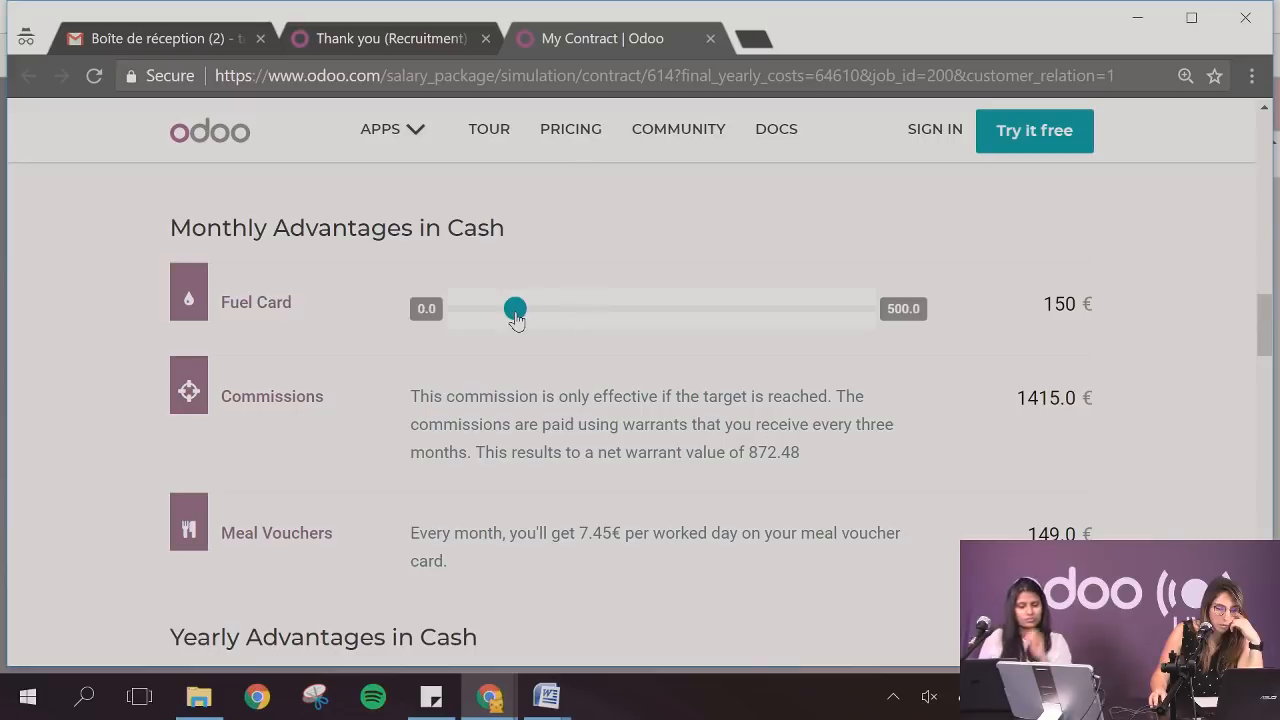
pyautogui.moveTo(516, 318); pyautogui.dragTo(476, 314)
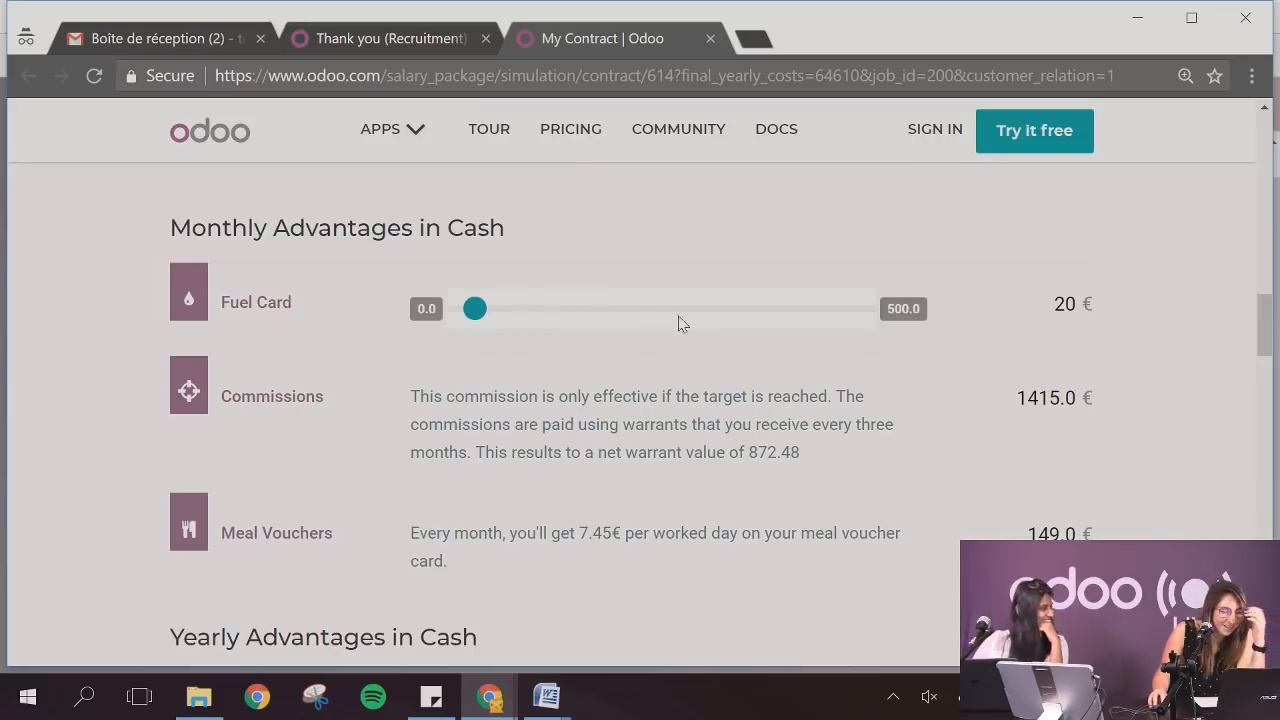
pyautogui.click(799, 312)
pyautogui.scroll(-3, 1137, 359)
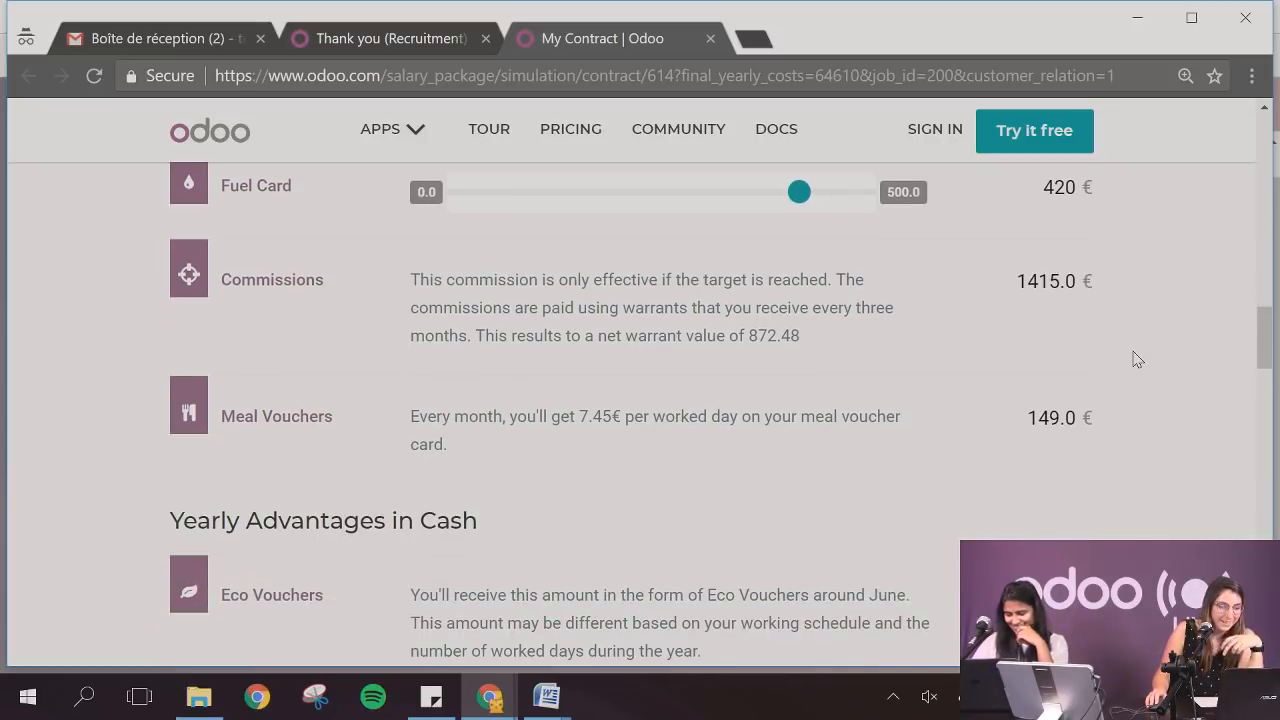
# Review the commissions, meal vouchers and Yearly Advantages in Cash, including eco vouchers, 13th month and holiday bonus
pyautogui.scroll(1, 1137, 359)
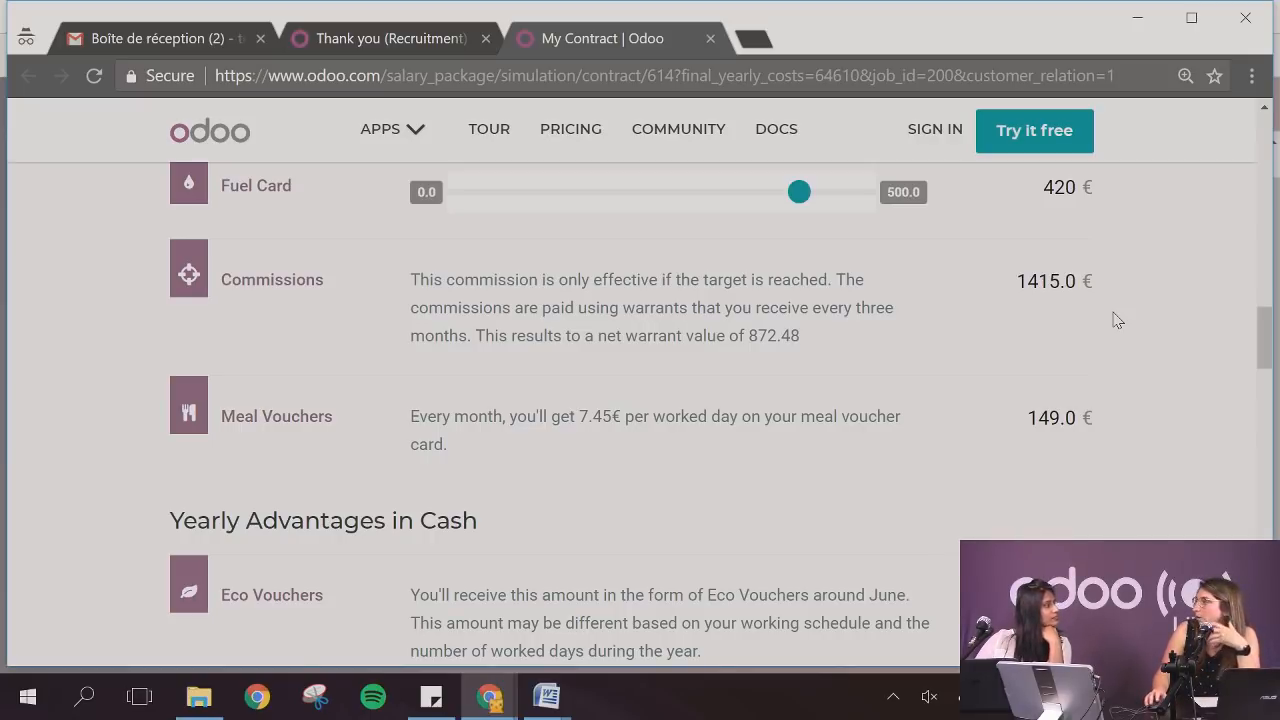
pyautogui.scroll(-1, 1117, 320)
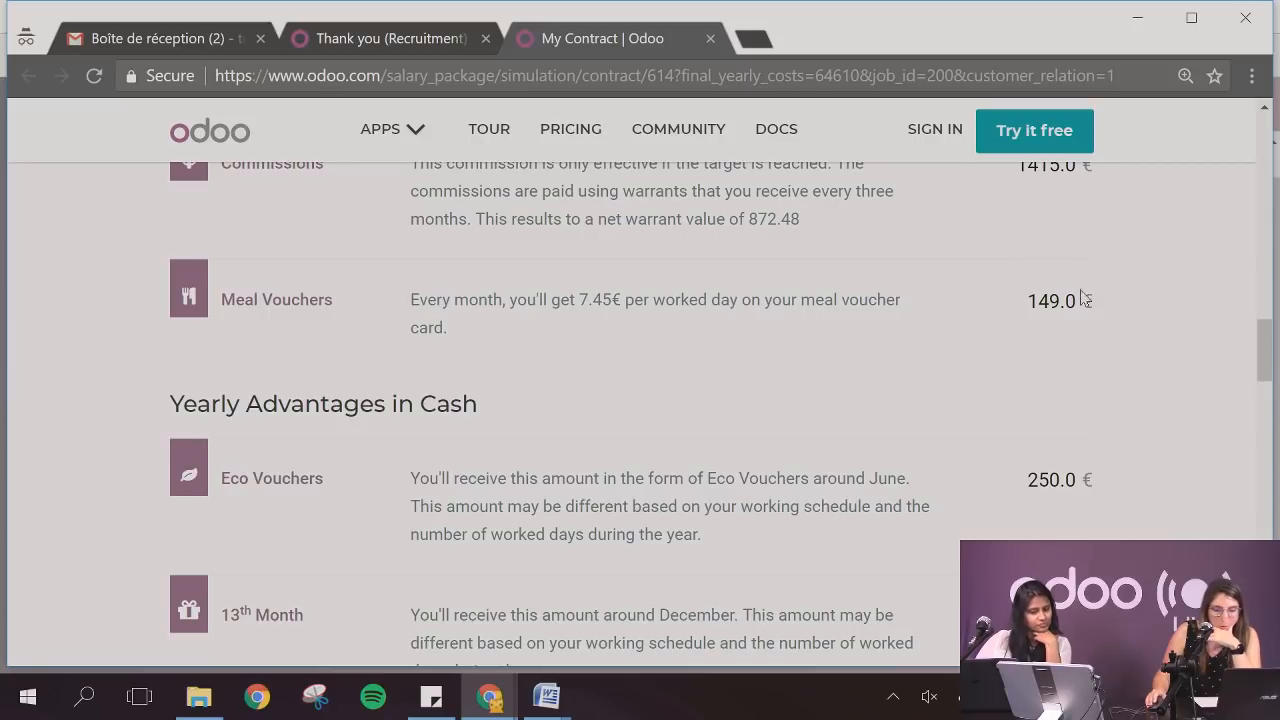
pyautogui.scroll(-1, 1103, 363)
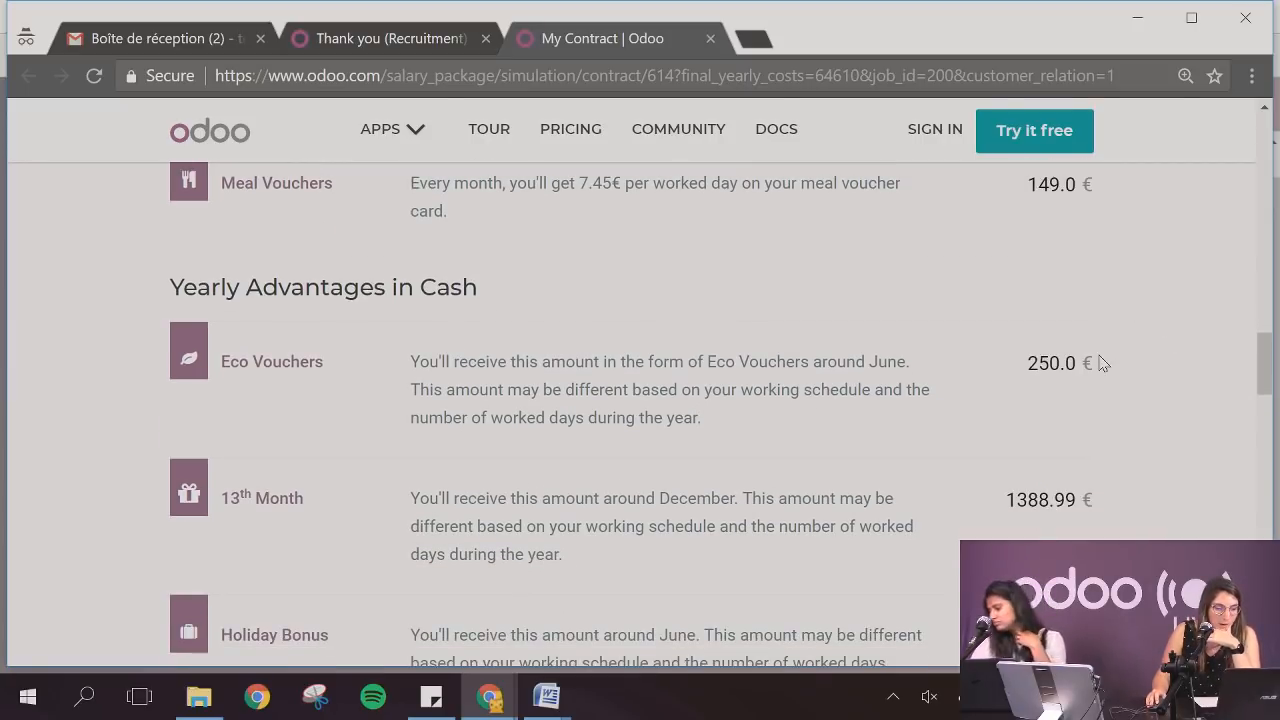
pyautogui.scroll(-1, 1103, 363)
pyautogui.scroll(-3, 1103, 363)
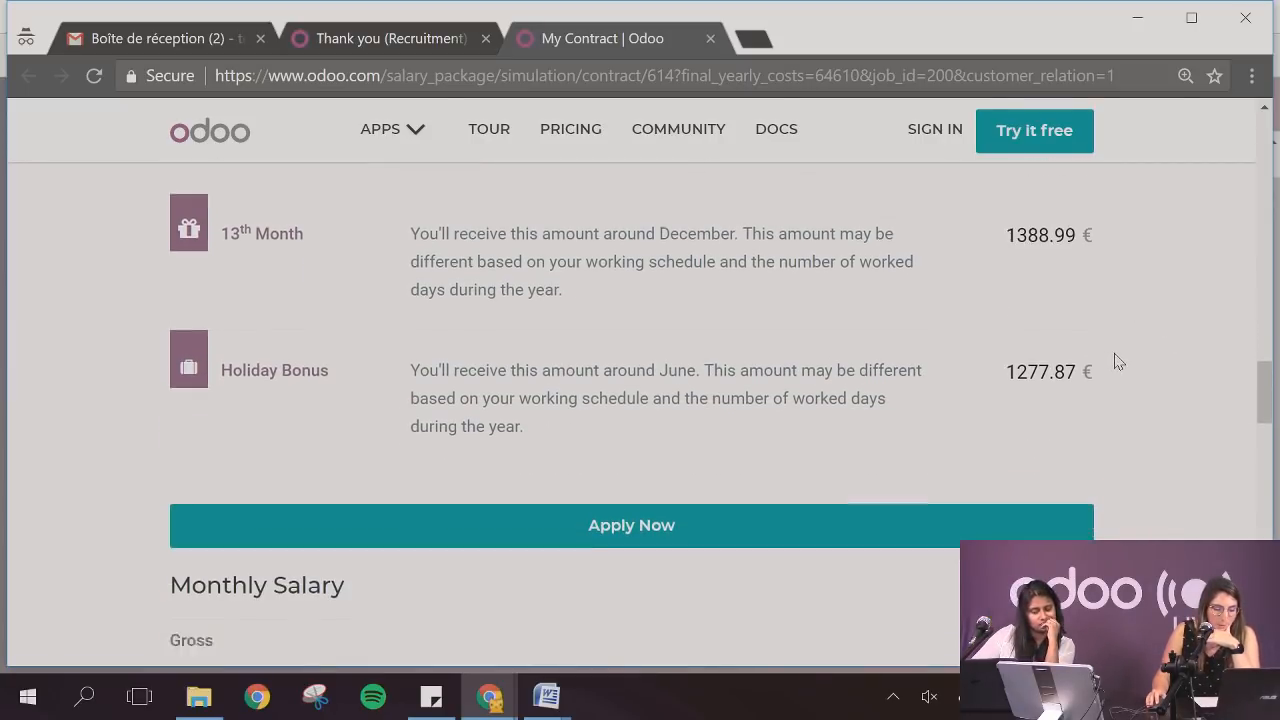
# Examine the salary package summary with its advantages and totals, and the Your Personal Information section down to the application option
pyautogui.scroll(-6, 1165, 334)
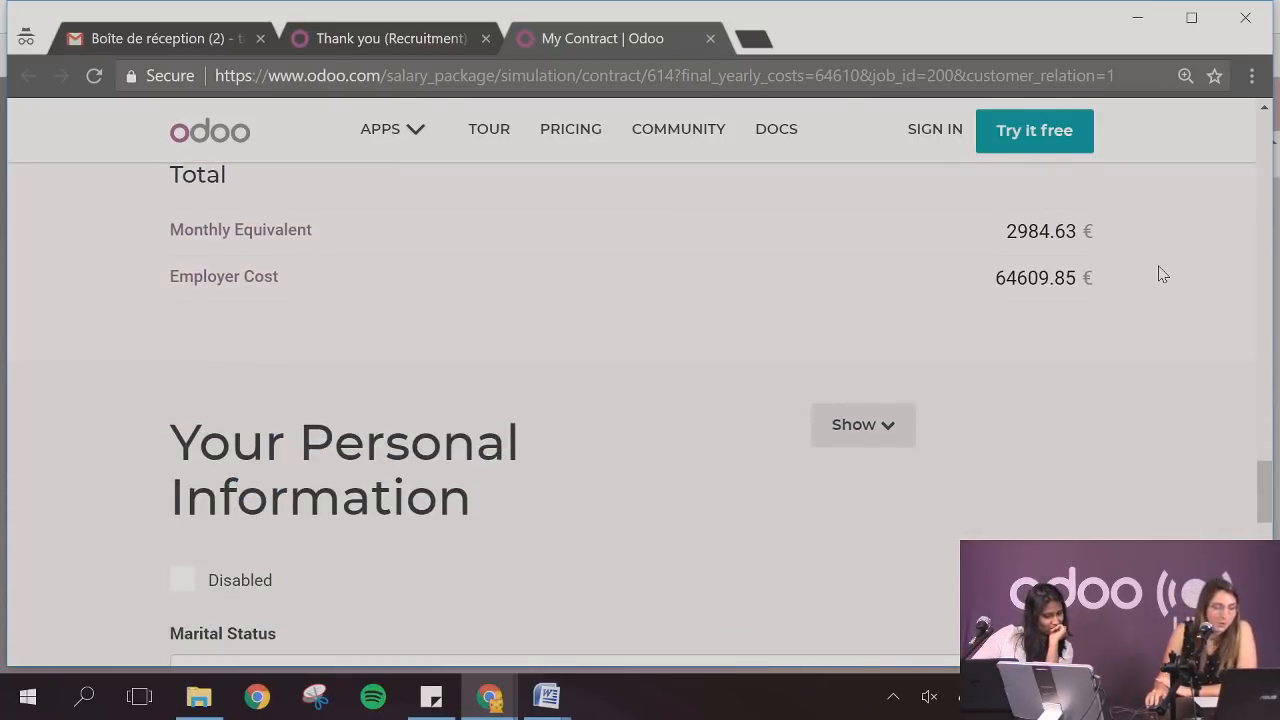
pyautogui.scroll(-1, 1162, 273)
pyautogui.scroll(2, 1162, 273)
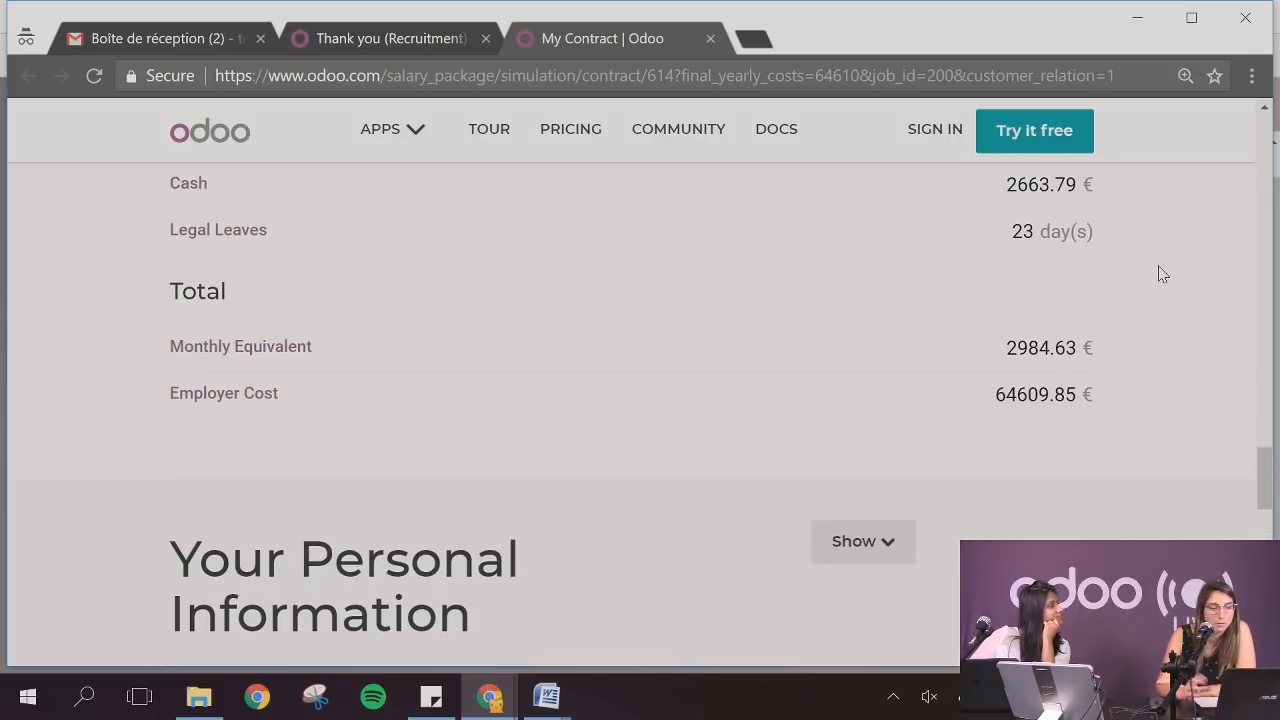
pyautogui.scroll(-6, 1162, 273)
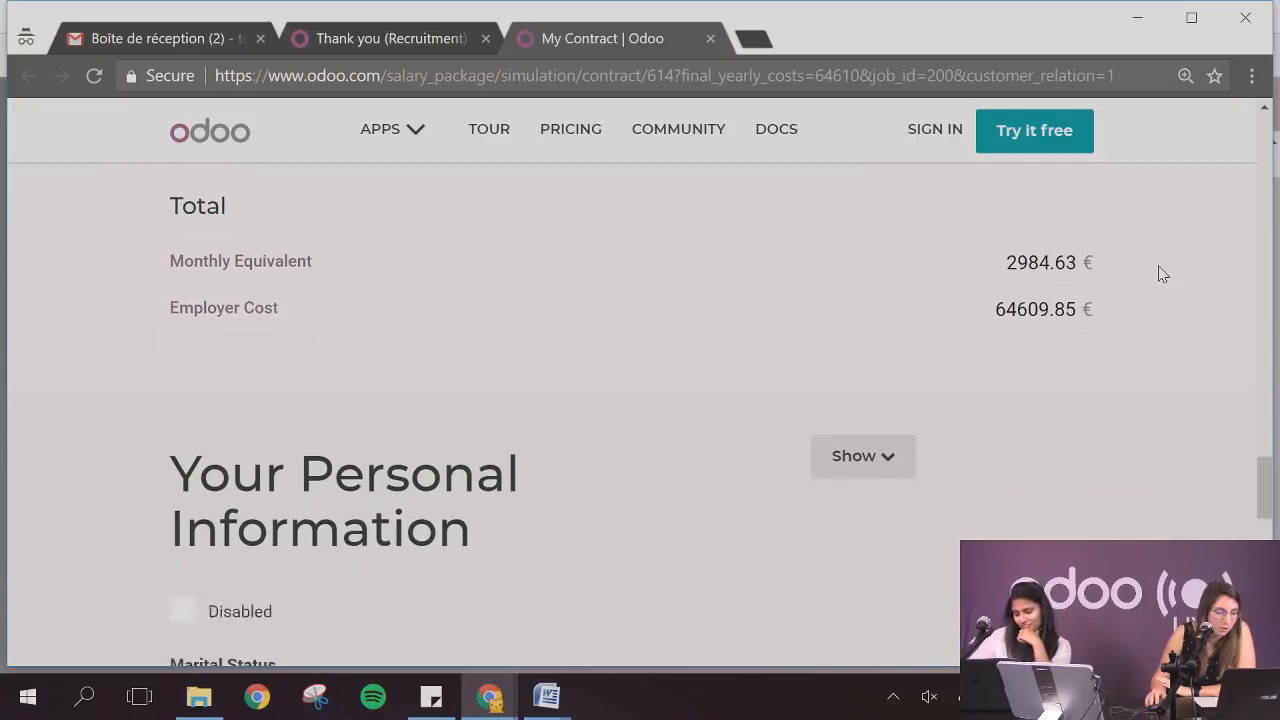
pyautogui.scroll(-1, 735, 311)
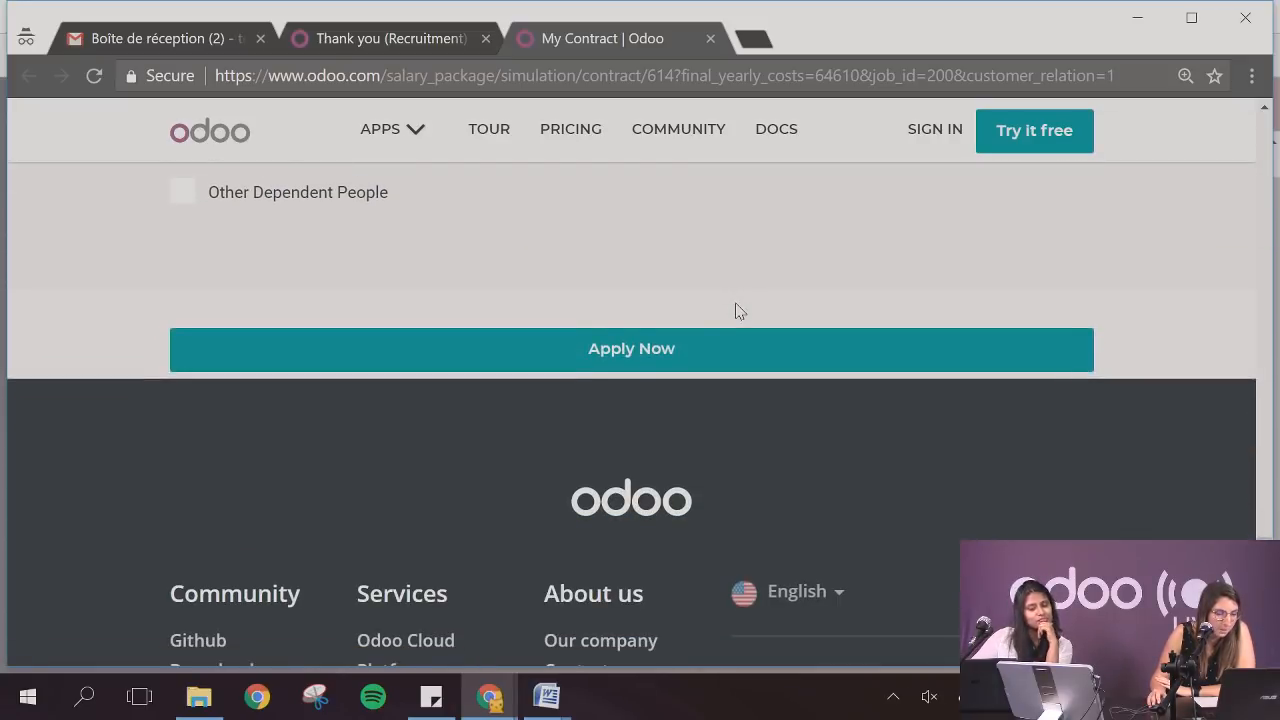
pyautogui.scroll(3, 735, 311)
pyautogui.scroll(4, 735, 311)
pyautogui.scroll(10, 1114, 297)
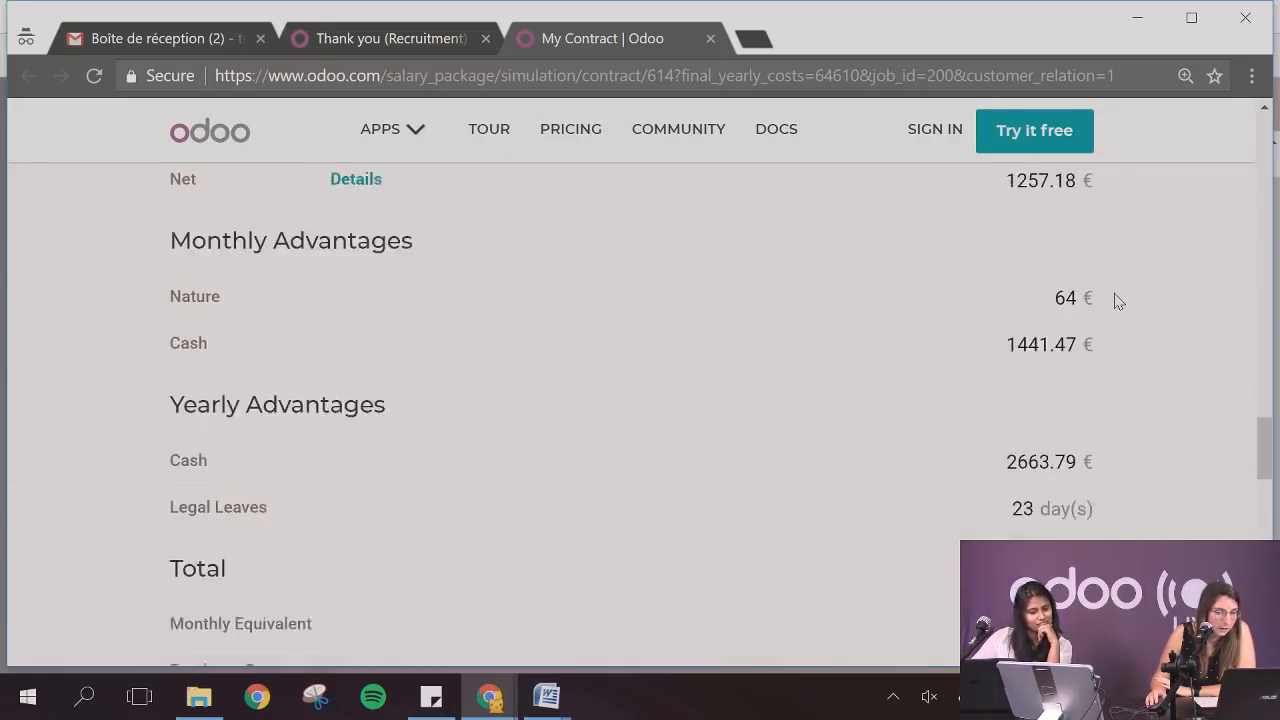